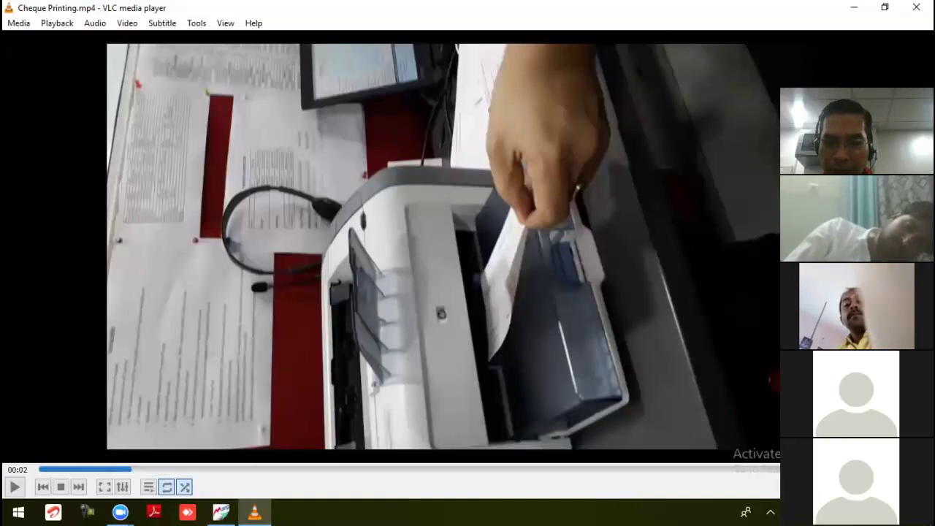
- Play the Cheque Printing.mp4 video, pausing to examine how the cheque is fed and printed, and close the player
key(space)
key(space)
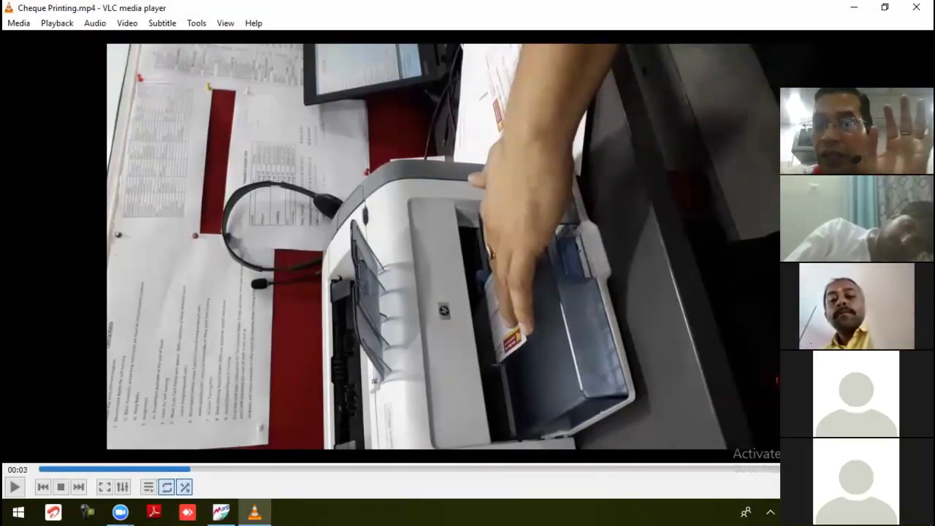
key(space)
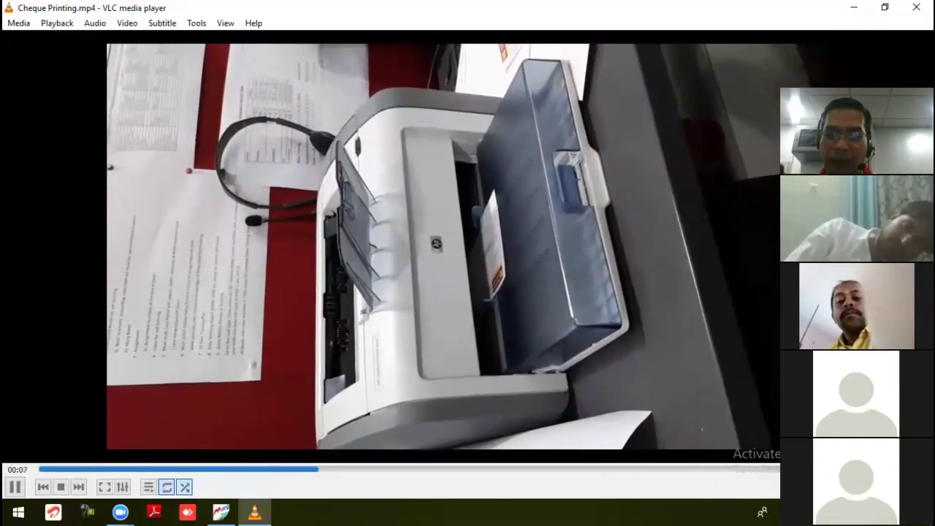
key(space)
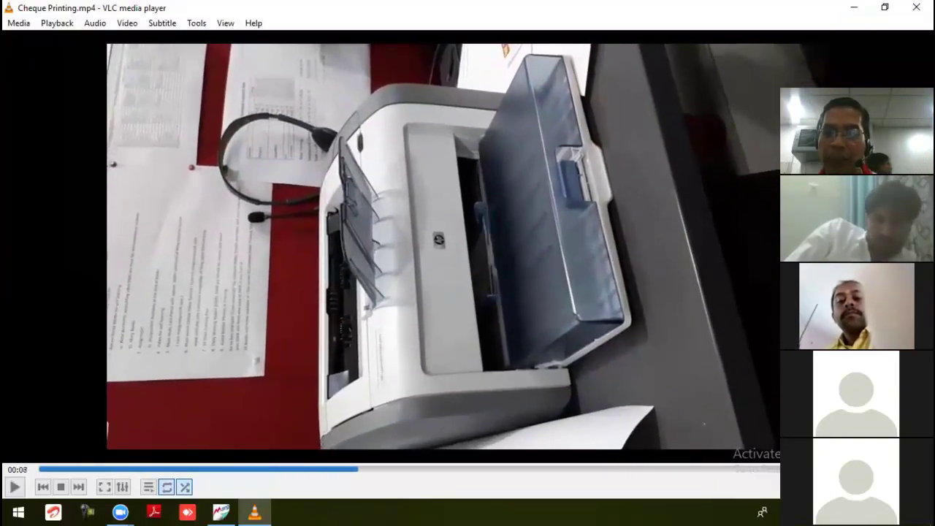
key(space)
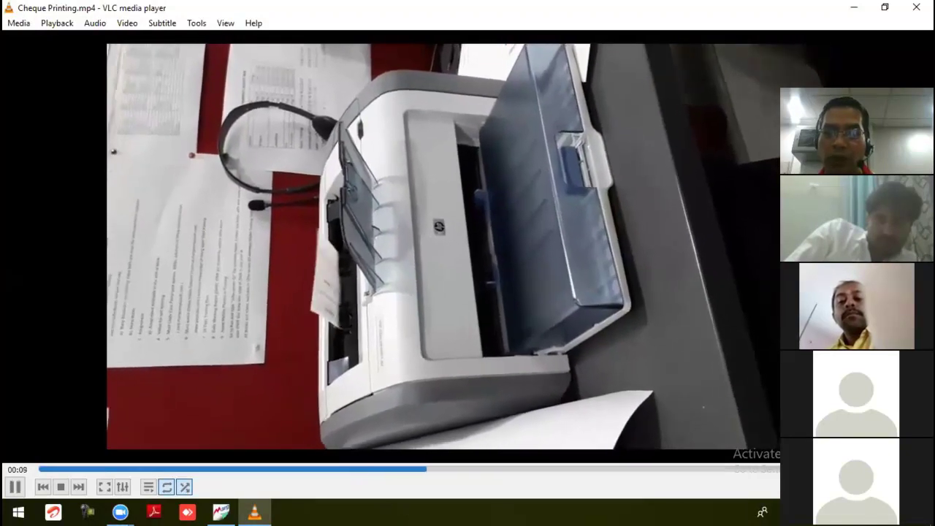
key(space)
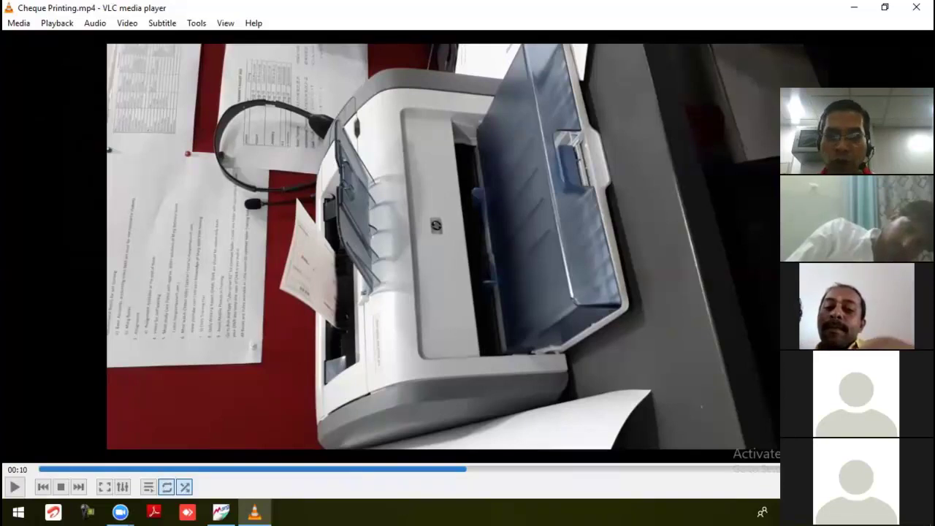
key(space)
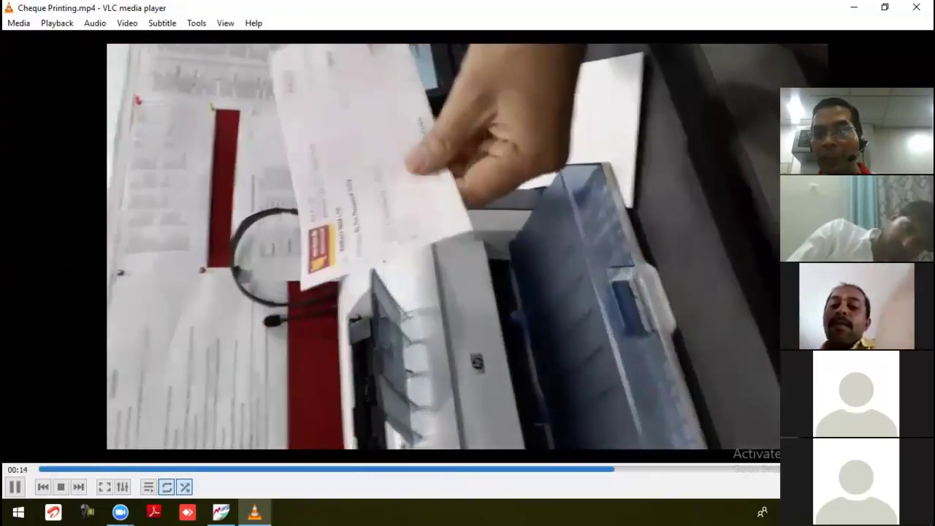
key(space)
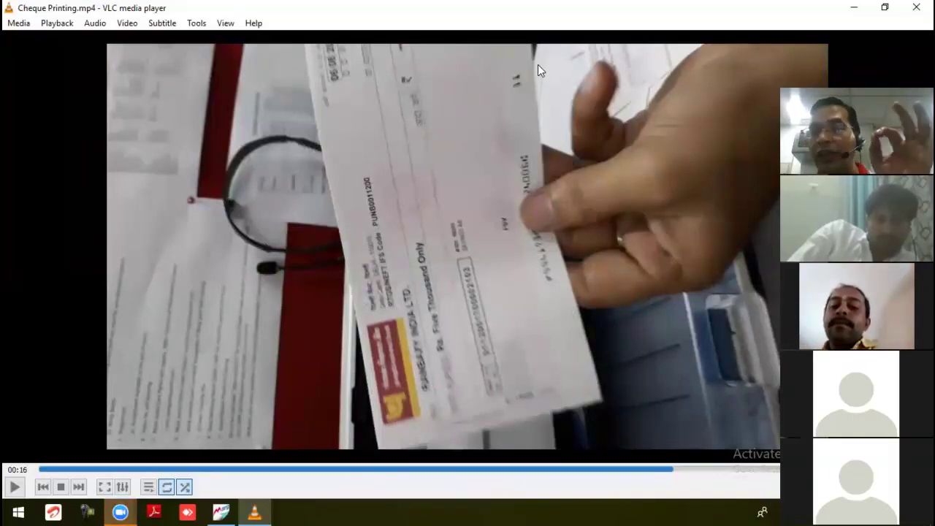
key(alt+F4)
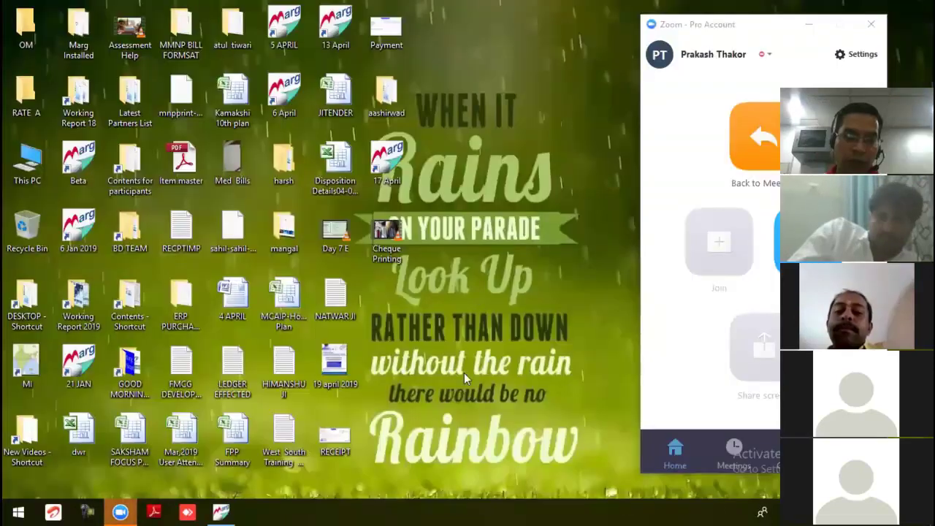
- Switch to Marg ERP, leave the current company and reopen DEMO PHARMA DISTRIBUTION 2019-2020 from the list of companies
click(212, 510)
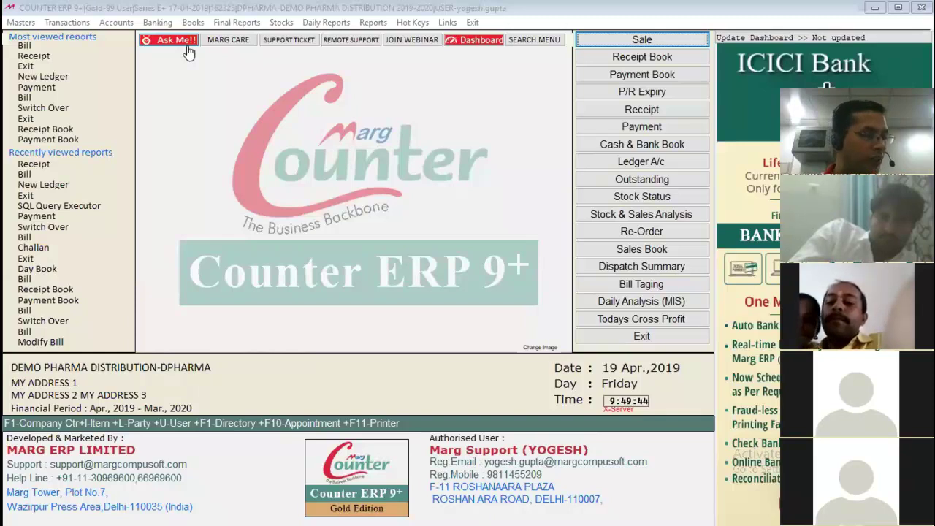
click(22, 22)
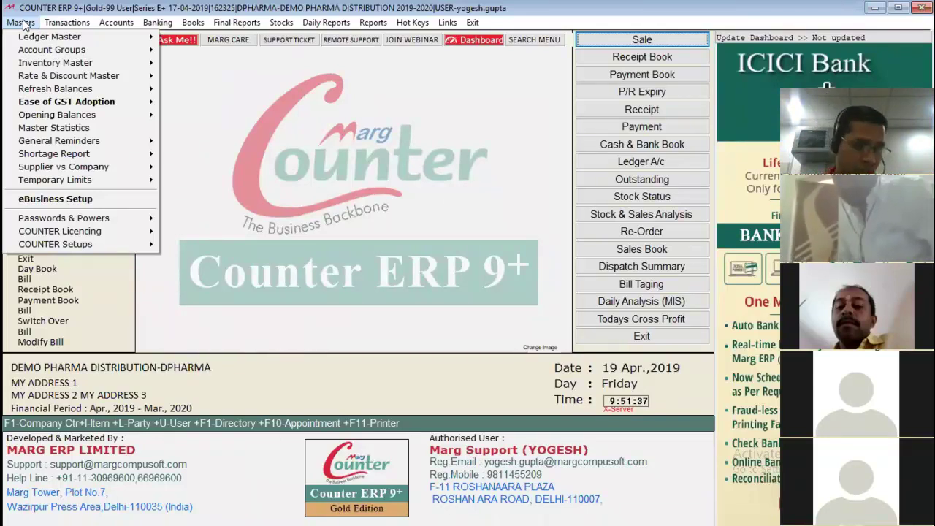
click(448, 22)
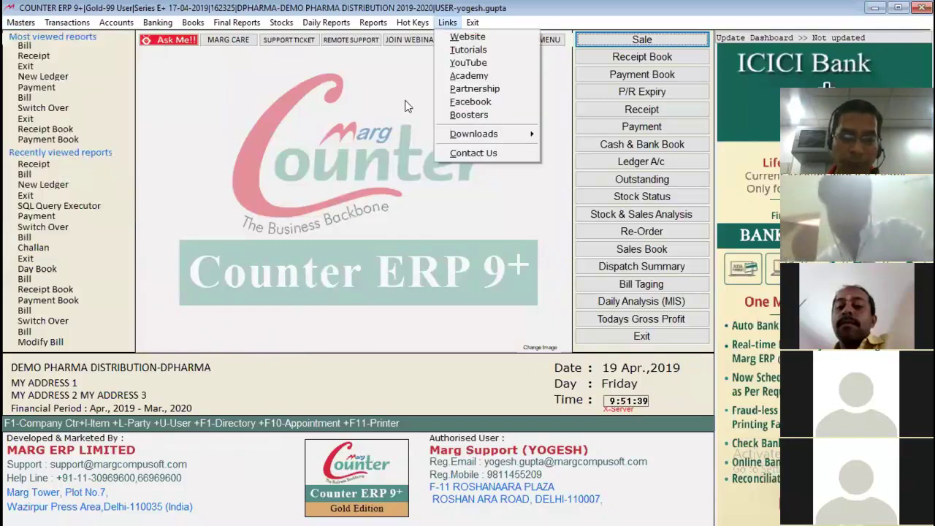
click(25, 24)
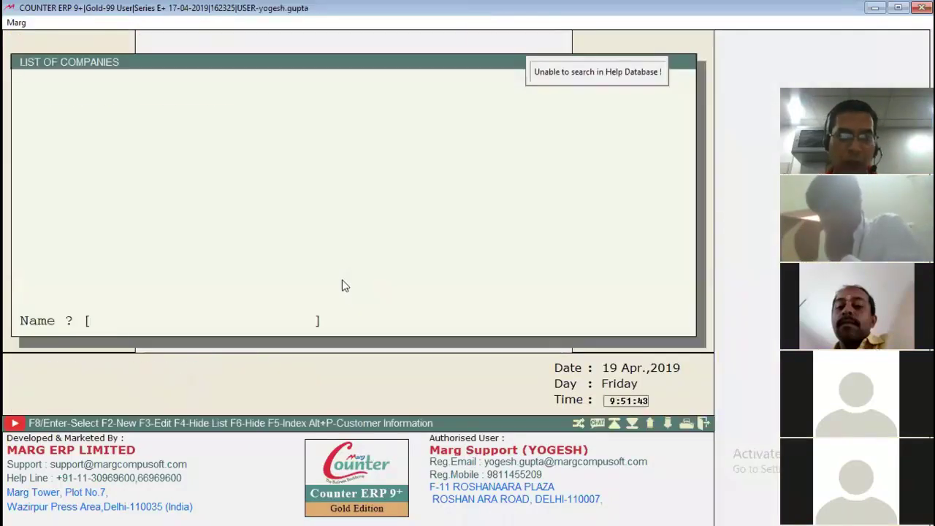
key(Return)
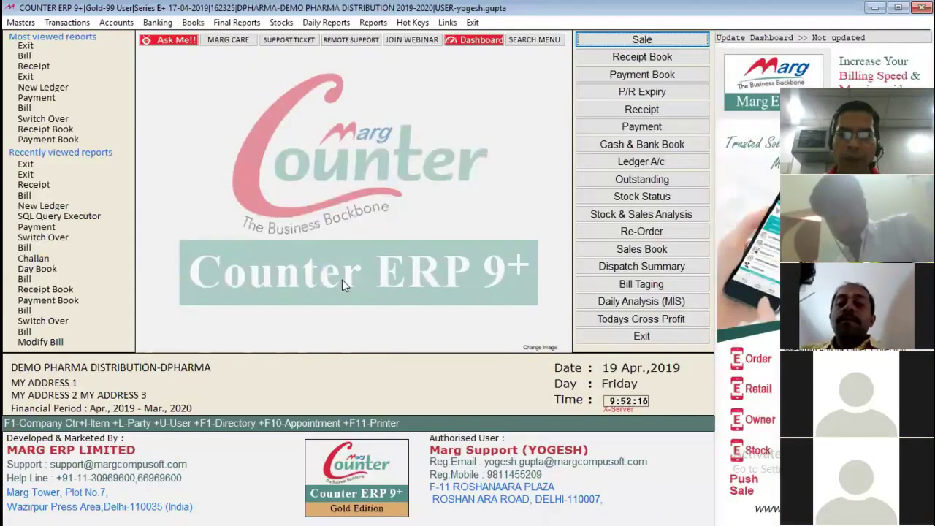
- List the payment book for 19-04-2019 without a selected ledger and open the 6000.00 cheque payment voucher
click(628, 74)
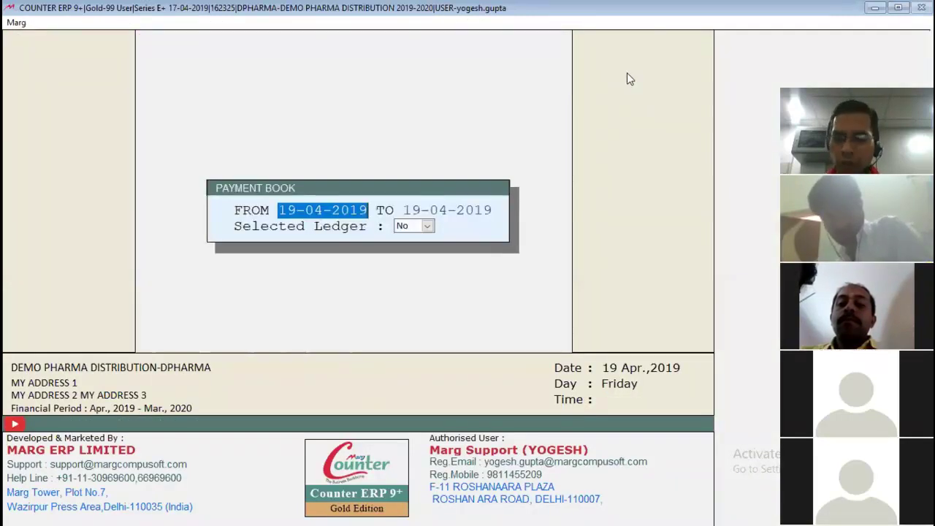
key(Return)
key(Return)
key(Return)
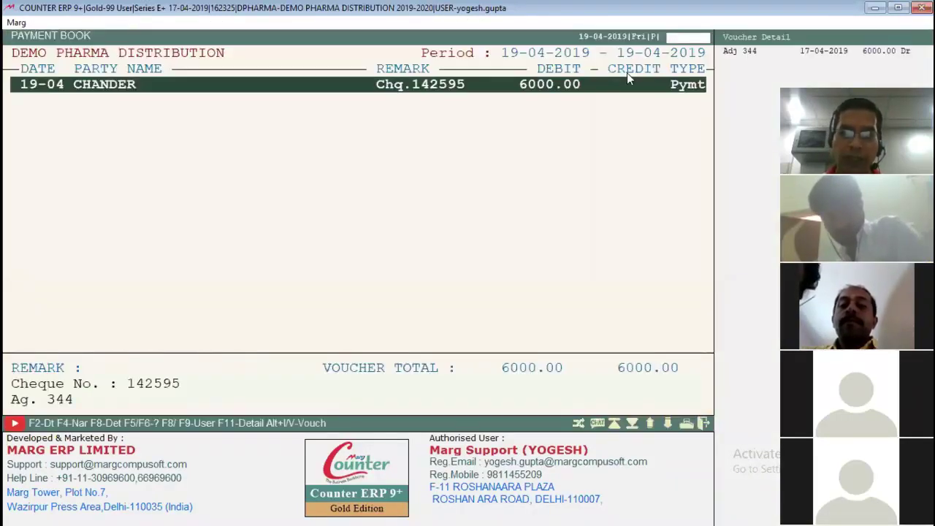
key(Return)
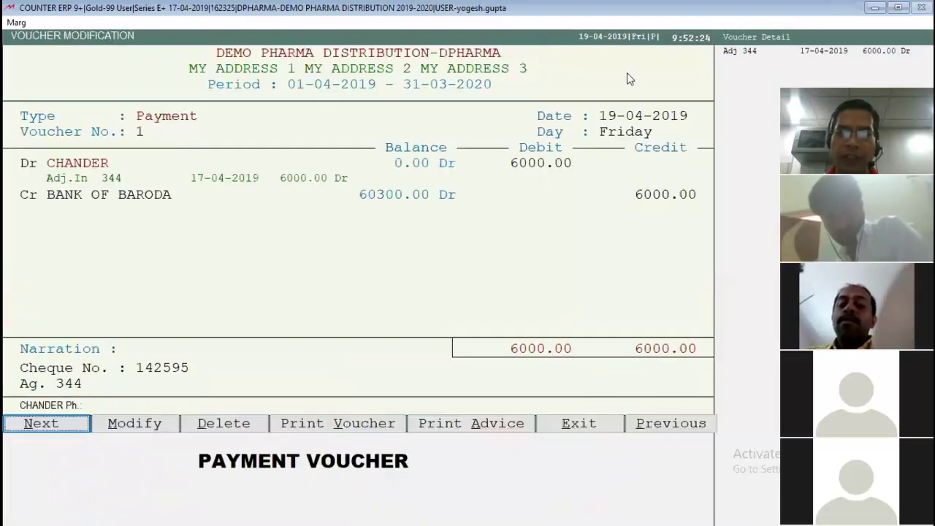
- Choose cheque printing in the payment voucher's print advice and bring up the cheque details
key(Right)
key(Right)
key(Right)
key(Right)
key(Return)
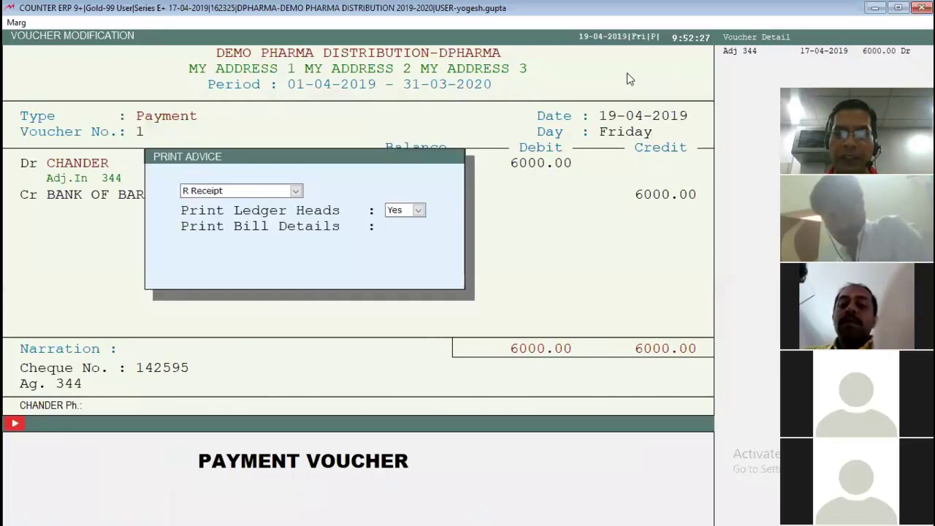
key(alt+Down)
key(Down)
key(Return)
key(Return)
key(Return)
key(Return)
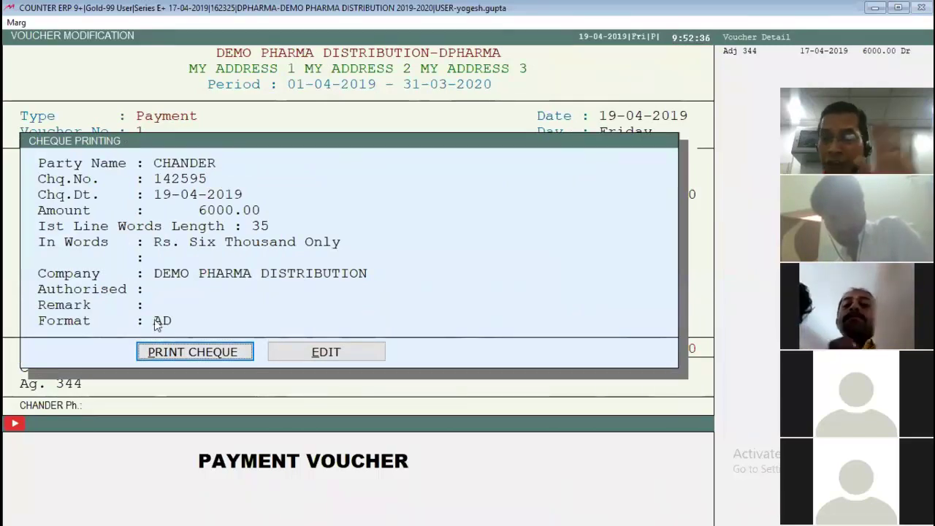
- Preview the cheque in format AD on screen and close the payment book
click(178, 354)
click(169, 213)
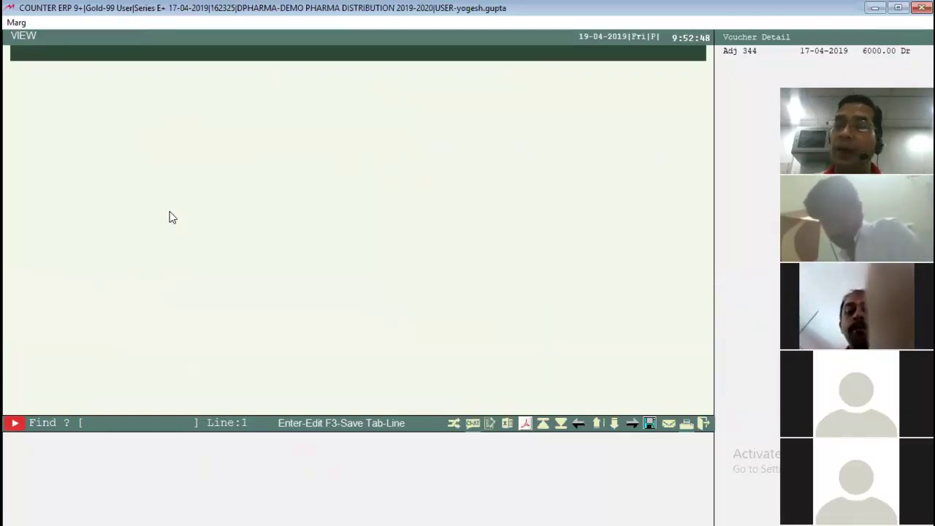
key(Escape)
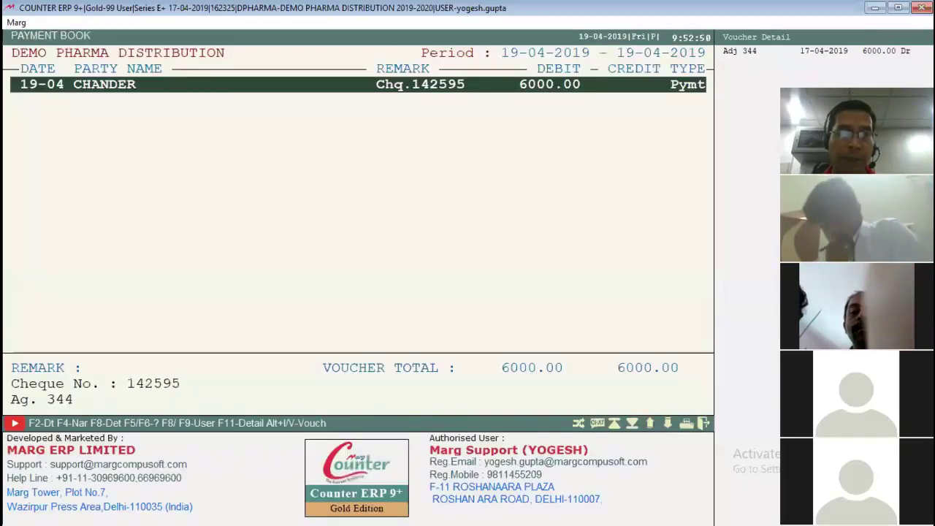
key(Escape)
- Open the Self Format setup and enter the software-provider password
key(alt+m)
key(Up)
key(Right)
key(Down)
key(Return)
text(****)
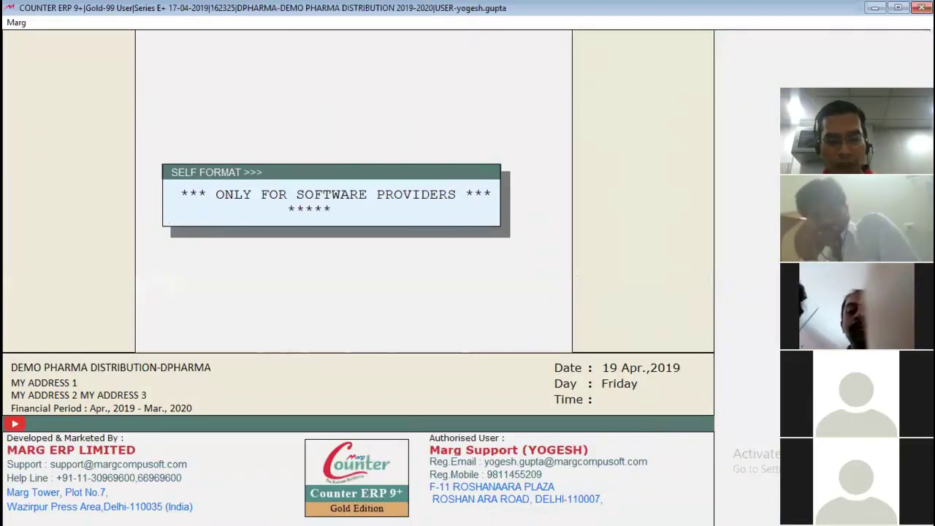
key(Return)
- Create a new cheque format named 26
key(Down)
key(Down)
key(Down)
key(Down)
key(Down)
key(Down)
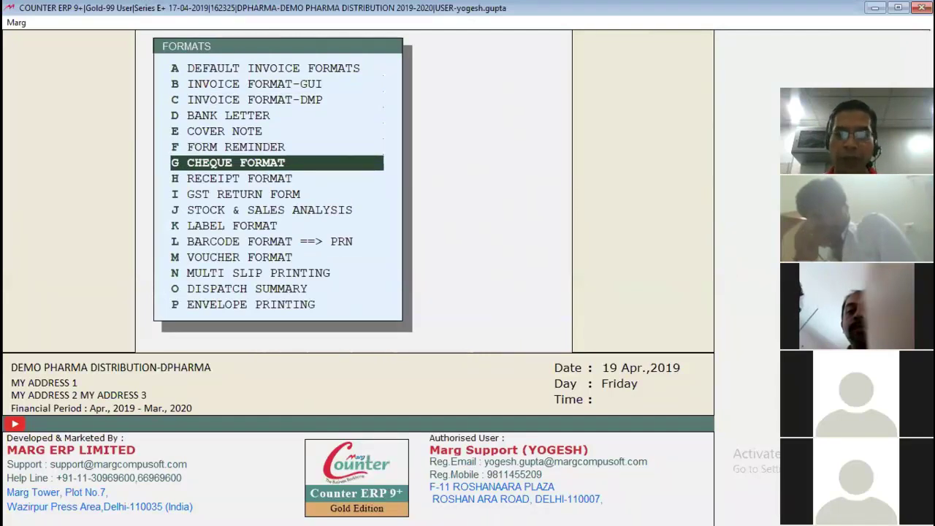
key(Return)
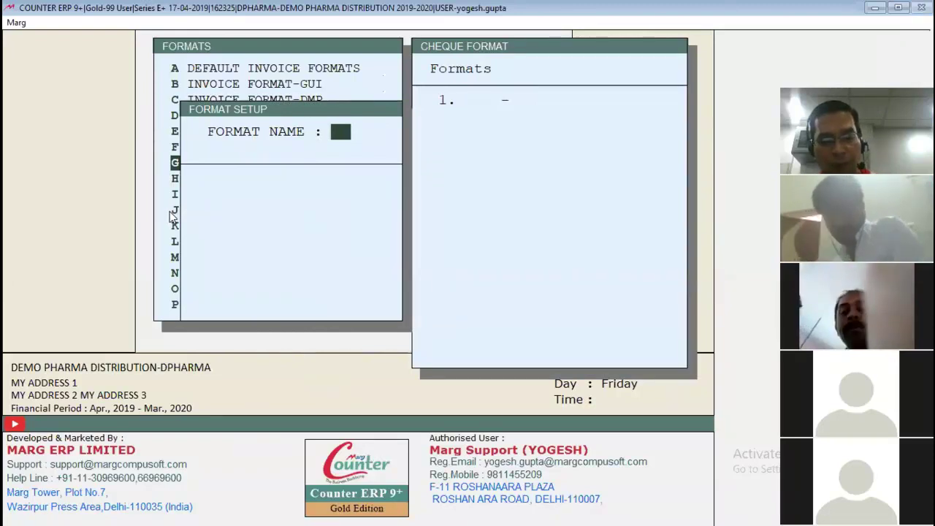
text(26)
key(Return)
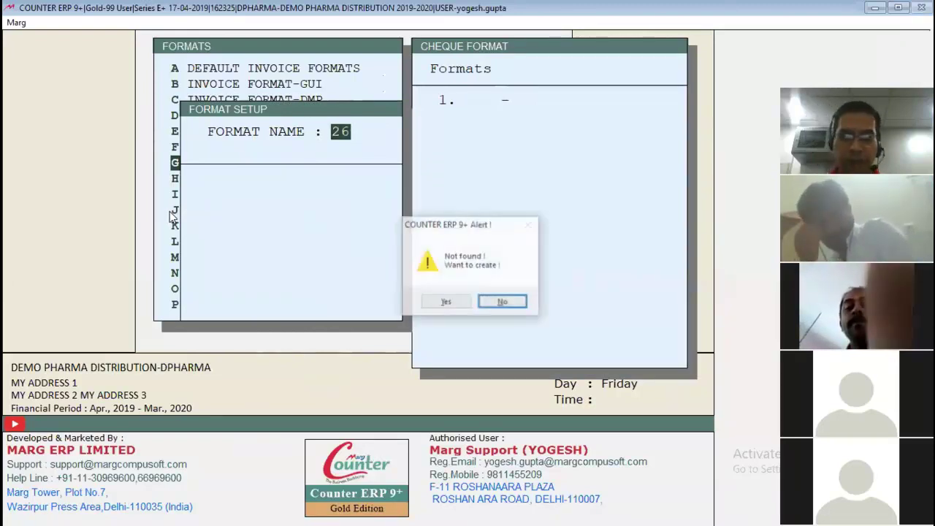
key(Left)
key(Return)
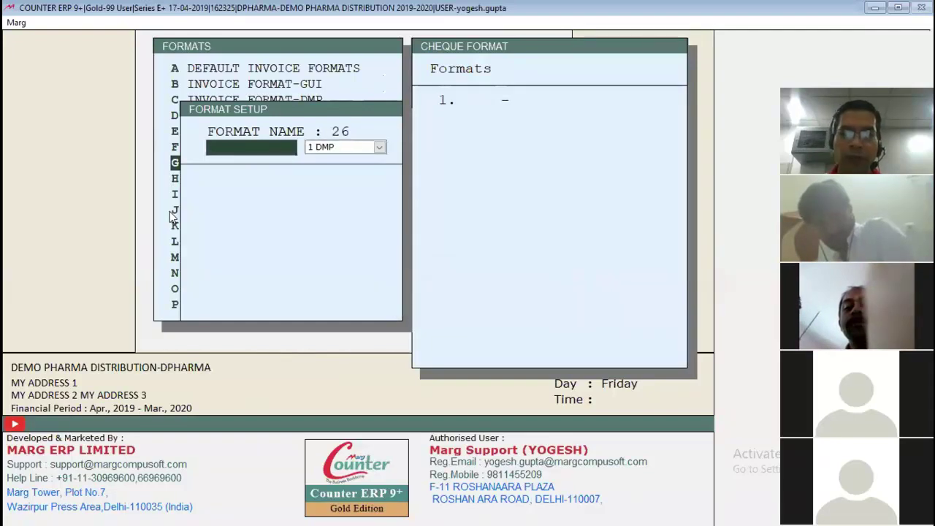
- Set the print type of cheque format 26 to 3 Gui-Landscape
key(alt+Down)
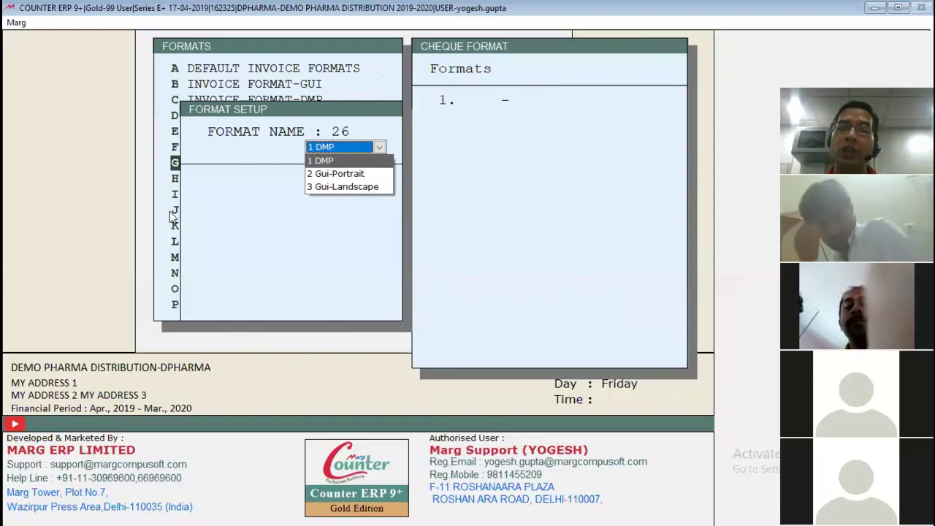
key(Down)
key(Down)
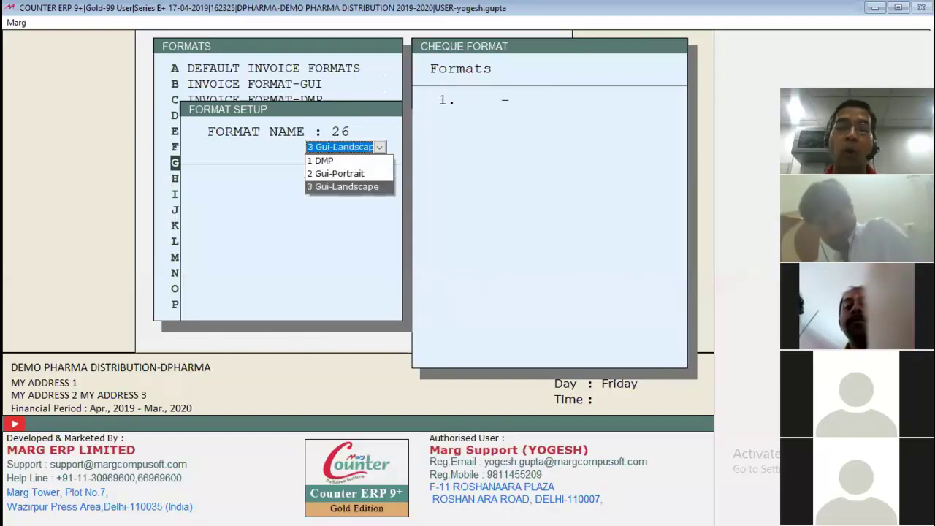
key(Up)
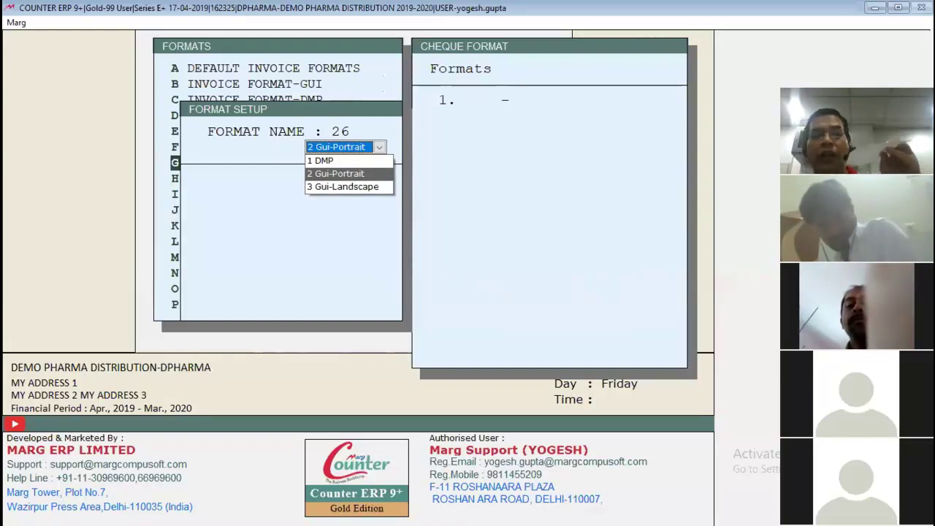
click(342, 186)
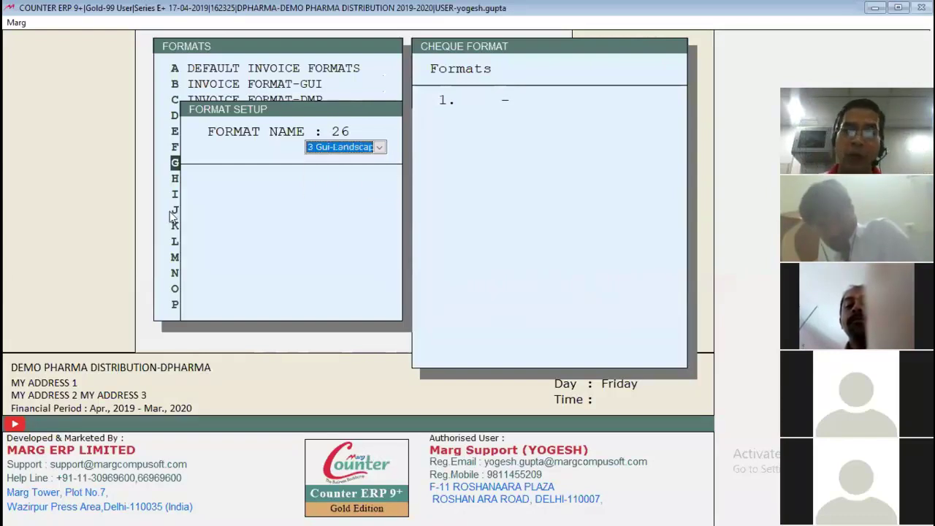
key(Return)
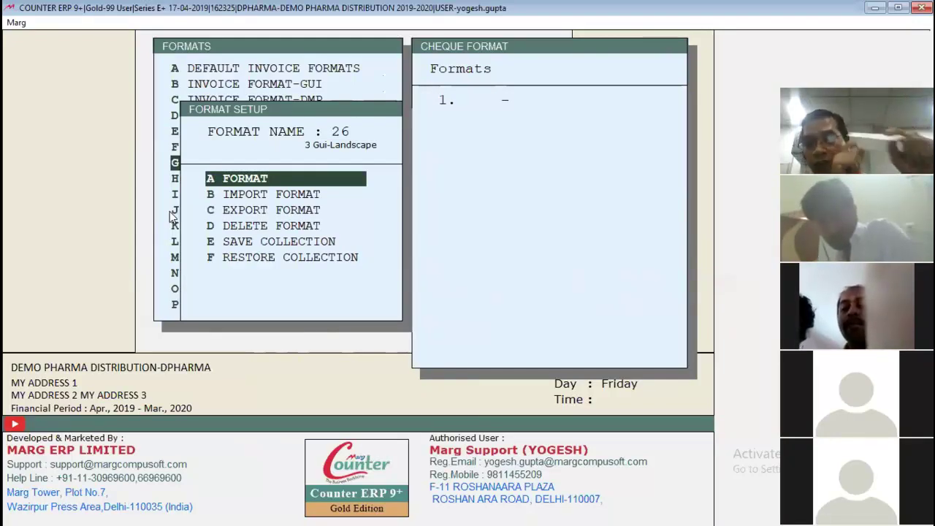
- Open the layout of cheque format 26 and replace all its default fields with the text ".Cash received"
key(Return)
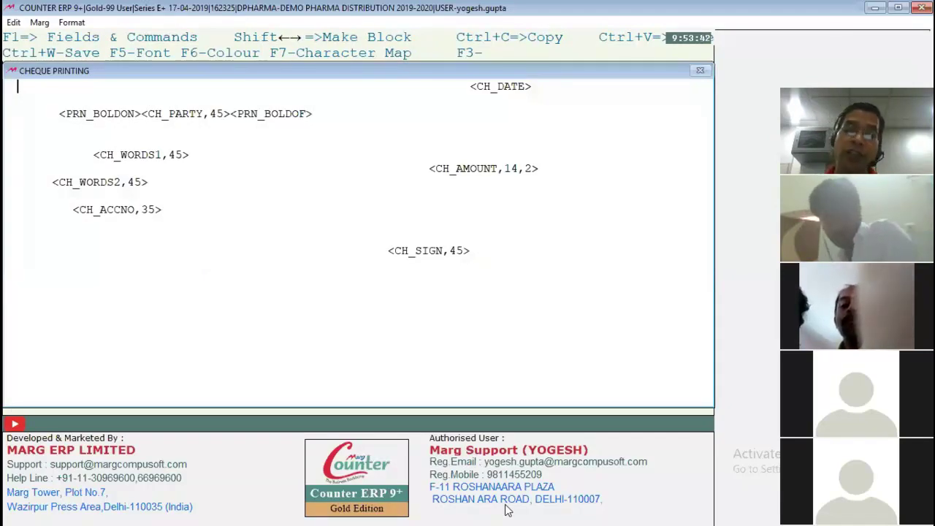
click(180, 99)
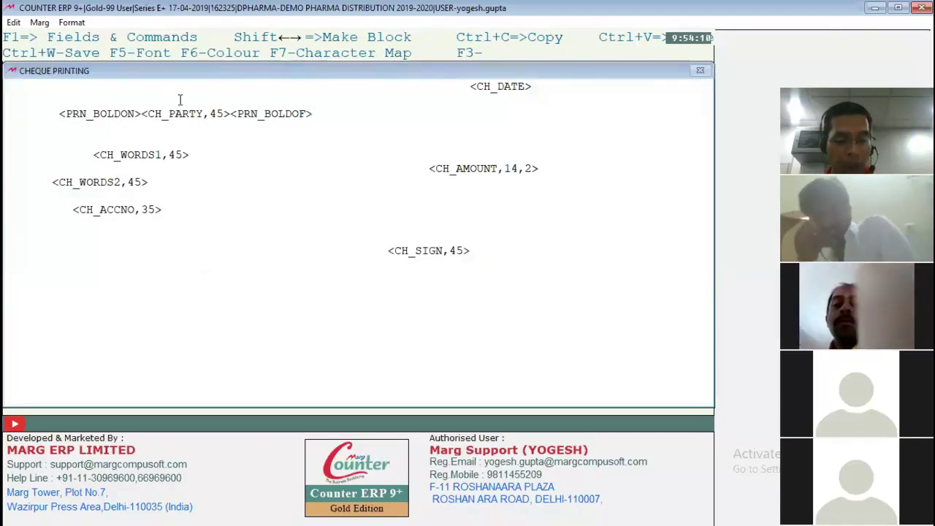
key(ctrl+a)
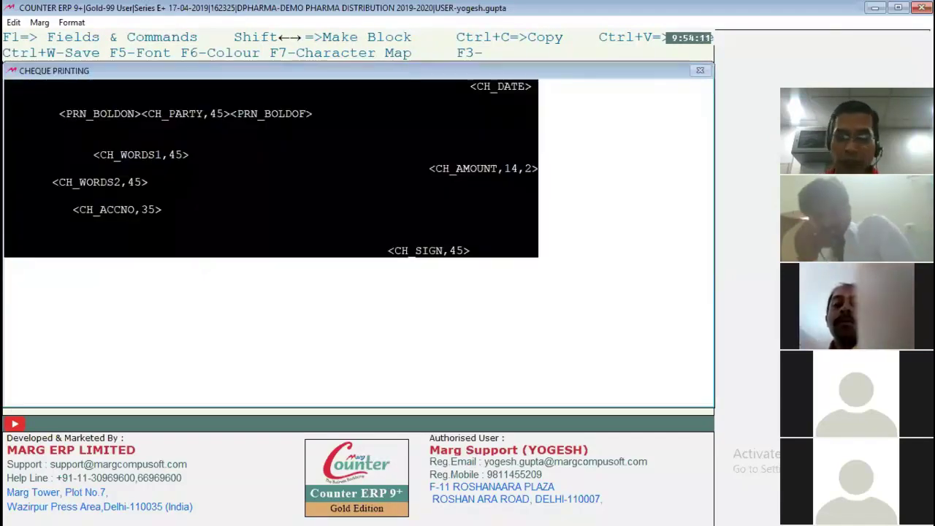
key(Delete)
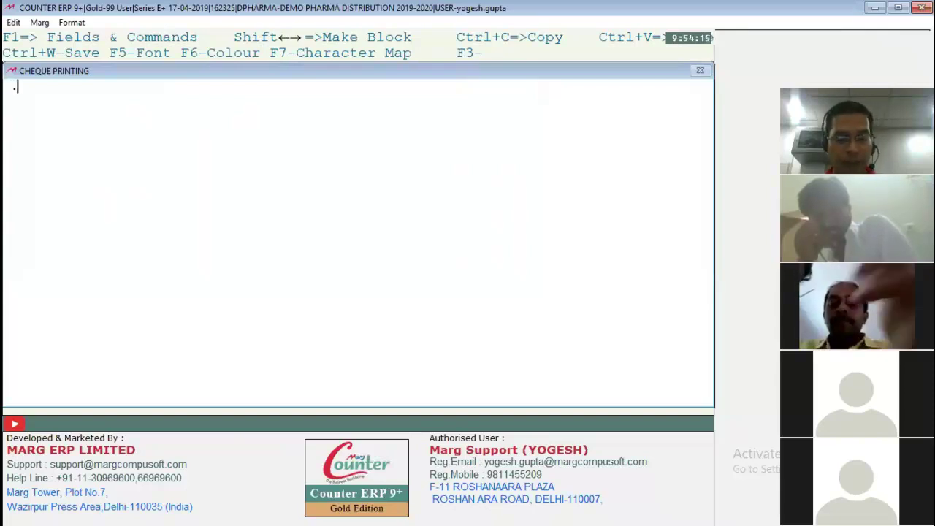
text(Cash received)
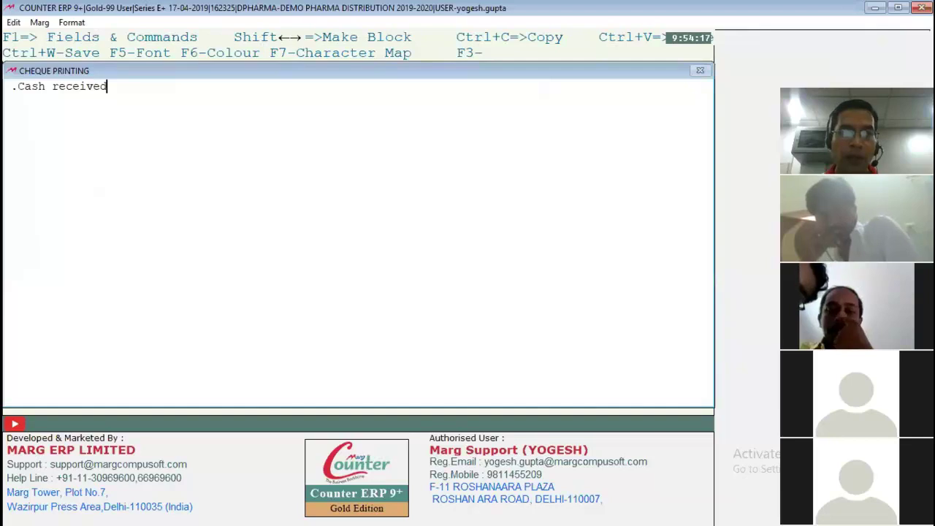
- Clear the text ".Cash received" from the cheque format's layout
key(BackSpace)
key(BackSpace)
key(BackSpace)
key(BackSpace)
key(BackSpace)
key(BackSpace)
key(BackSpace)
key(BackSpace)
key(BackSpace)
key(BackSpace)
key(BackSpace)
key(BackSpace)
key(BackSpace)
key(BackSpace)
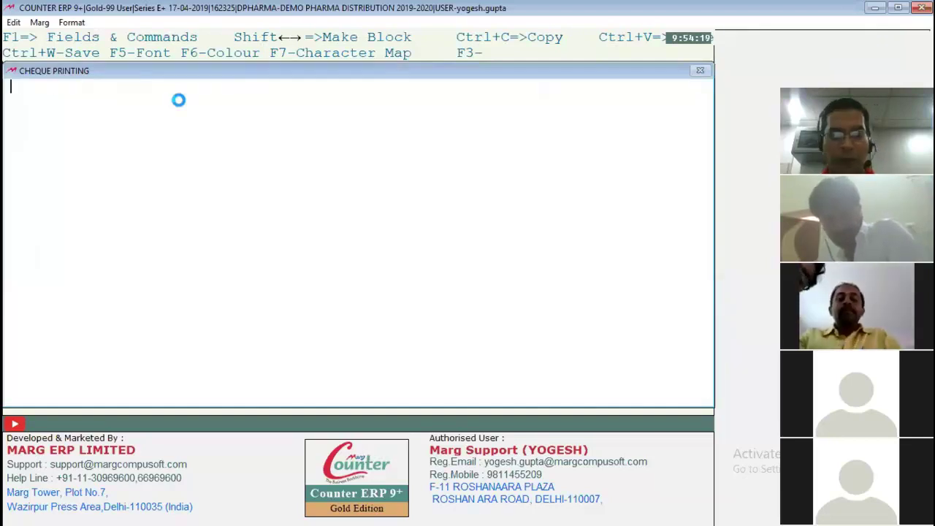
- Find the .DRAWTEXT() command for writing text anywhere on the page and insert its template into the empty layout
key(F1)
text(DRA)
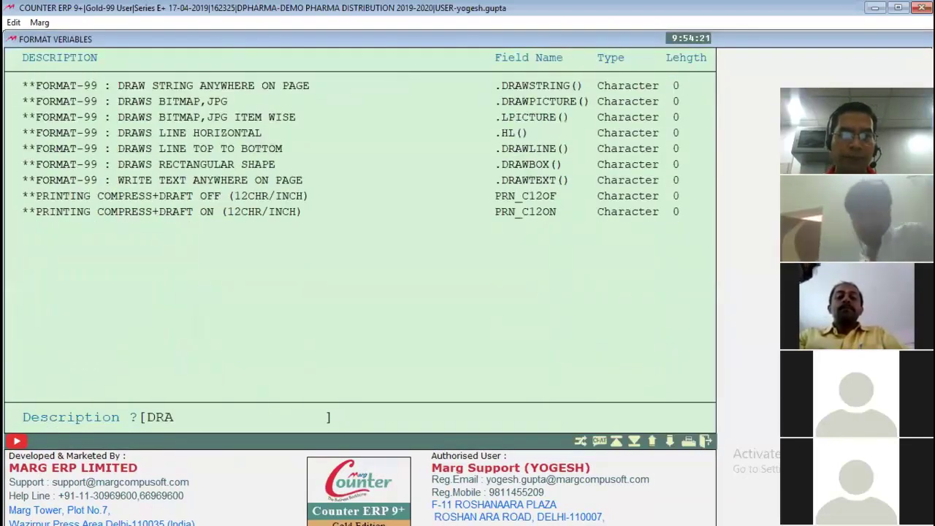
text(W)
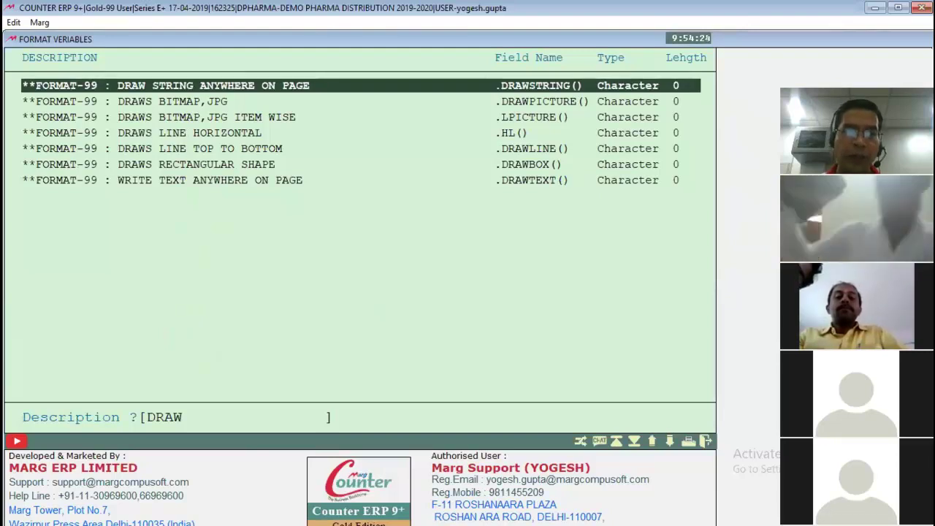
text(T)
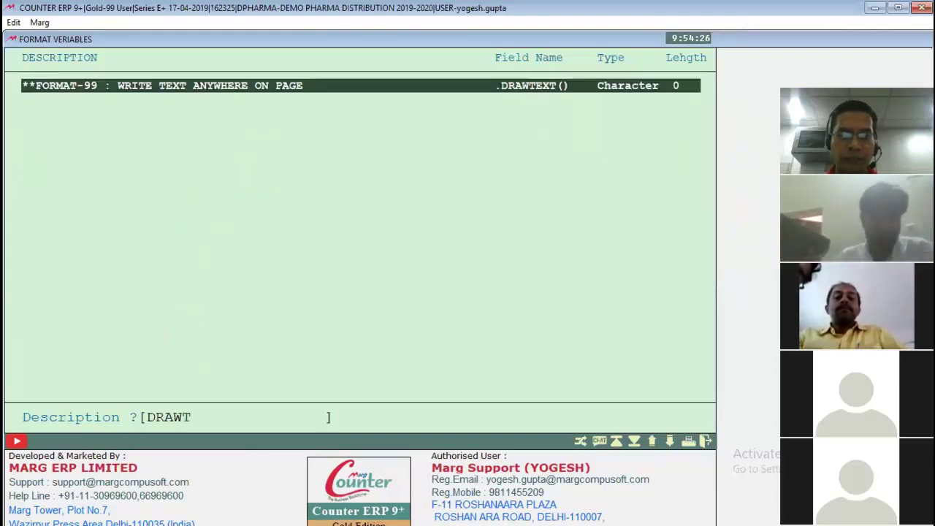
text(EX)
key(Return)
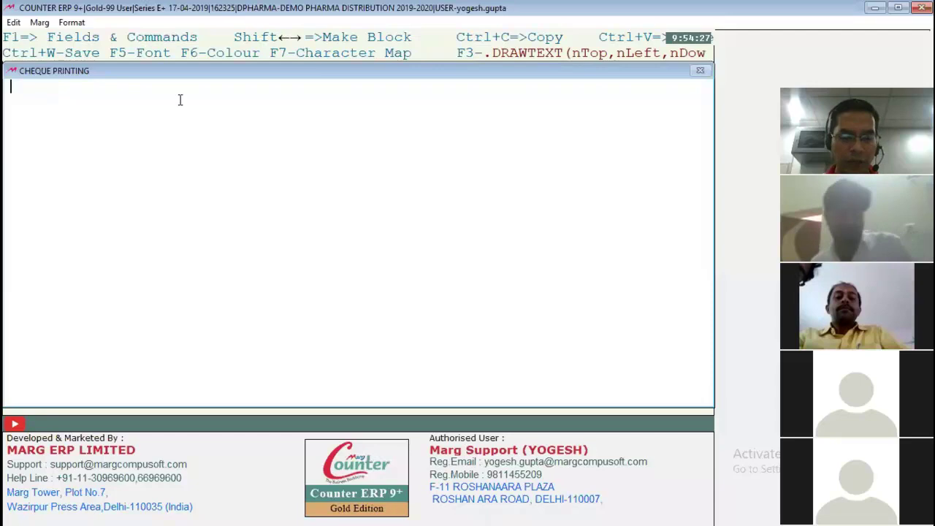
key(F3)
- Replace the nTop placeholder of the DRAWTEXT command with 255
key(Left)
key(Left)
key(Left)
key(Left)
key(Left)
key(Left)
key(Left)
key(Left)
key(Left)
key(Left)
key(Left)
key(Left)
key(Left)
key(Left)
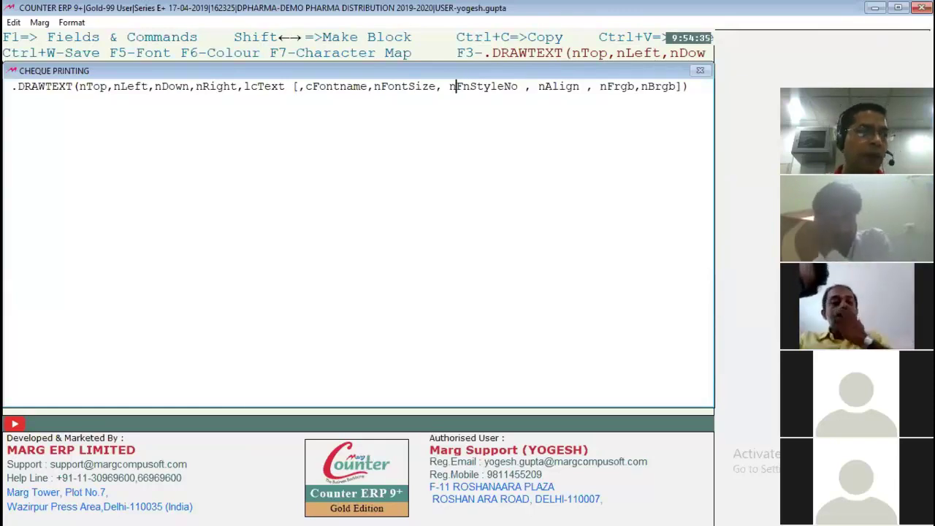
key(Left)
key(Left)
key(Left)
key(Left)
key(Left)
key(Left)
key(Left)
key(Left)
key(Left)
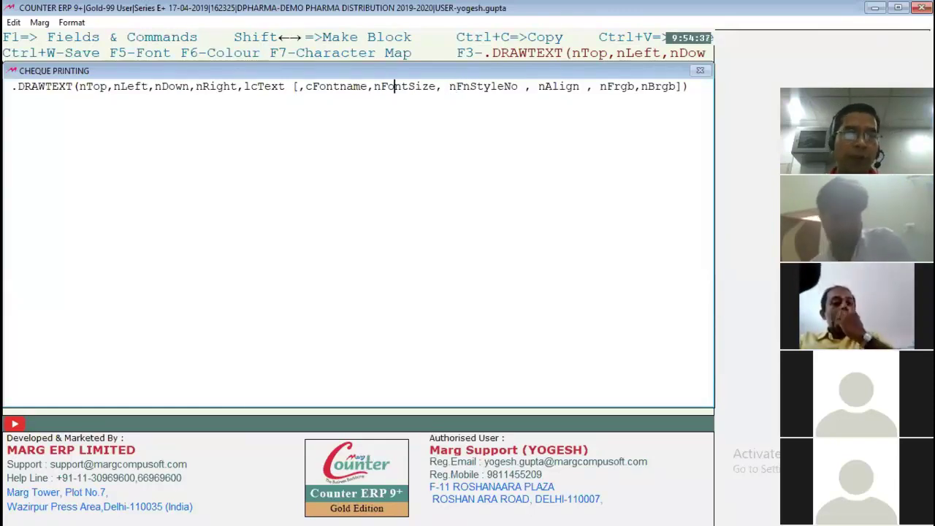
key(Left)
key(Left)
key(Left)
key(Left)
key(Left)
key(Left)
key(Left)
key(Left)
key(Left)
key(Left)
key(Left)
key(Left)
key(Left)
key(Left)
key(Left)
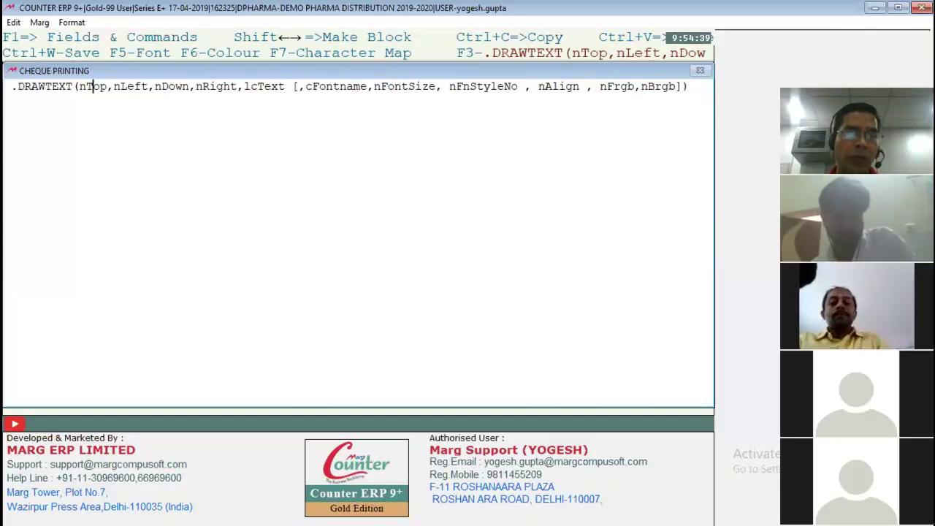
text(255)
key(Delete)
key(Delete)
key(Delete)
key(Delete)
key(Delete)
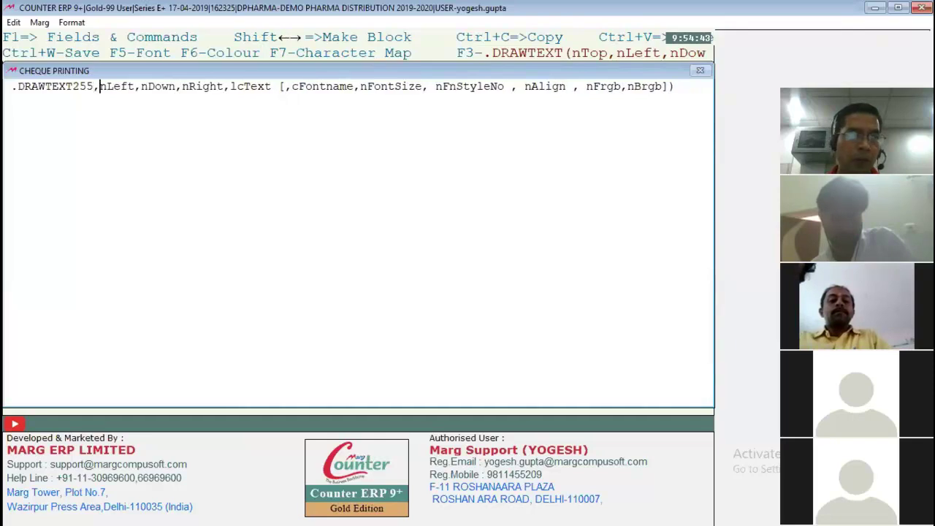
- Replace the nLeft placeholder of the DRAWTEXT command with 950
text(9)
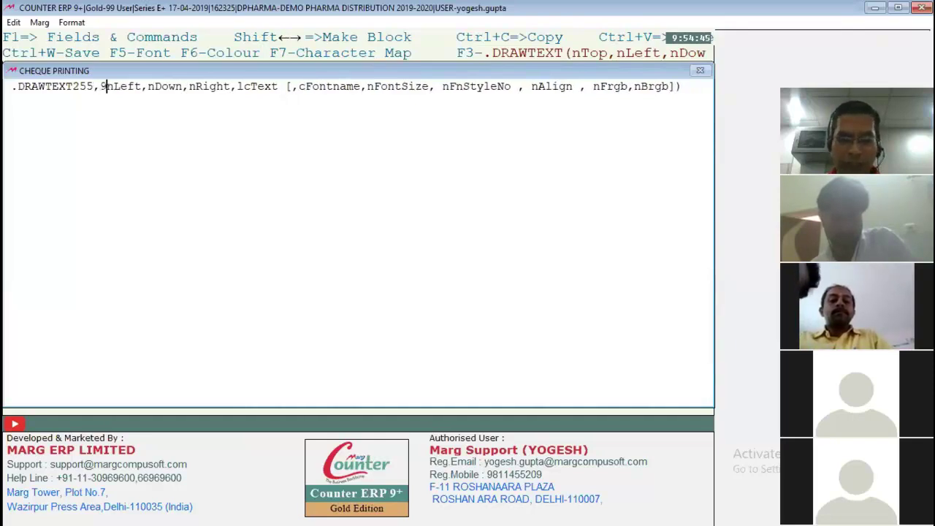
text(5)
key(Delete)
key(Delete)
key(Delete)
key(Delete)
text(0)
key(Delete)
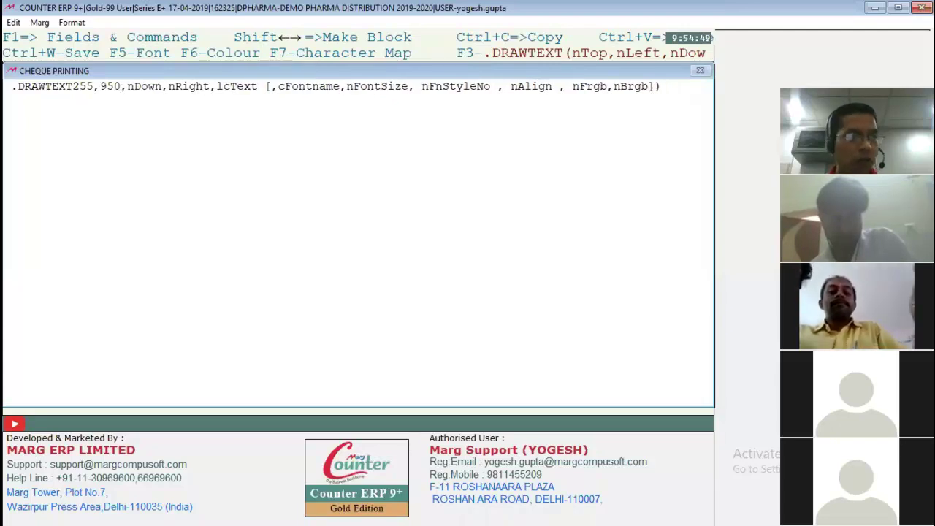
- Replace the nDown placeholder of the DRAWTEXT command with 300
text(300)
key(Delete)
key(Delete)
key(Delete)
key(Delete)
key(Delete)
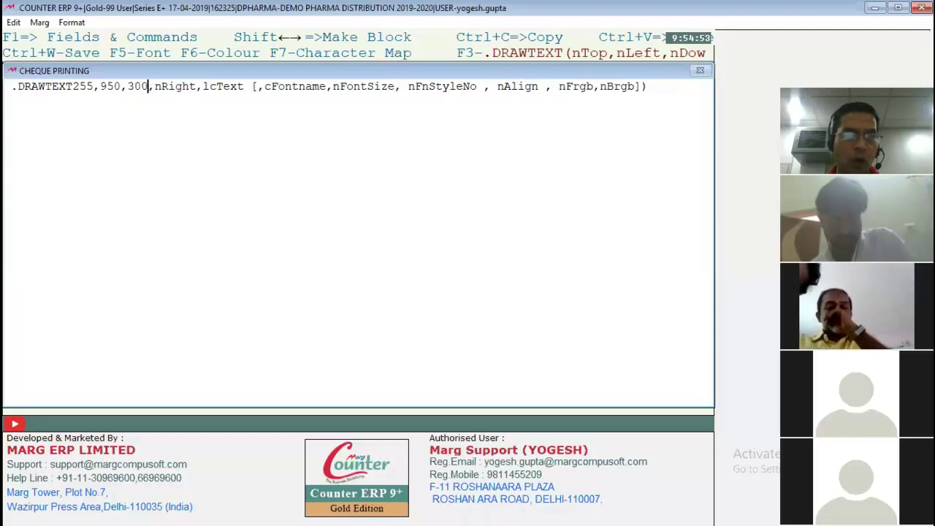
- Replace the nRight placeholder with 1100 and remove the lcText placeholder from the DRAWTEXT command
text(1100)
key(Delete)
key(Delete)
key(Delete)
key(Delete)
key(Delete)
key(Delete)
key(Delete)
key(Delete)
key(Delete)
key(Delete)
key(Delete)
key(Delete)
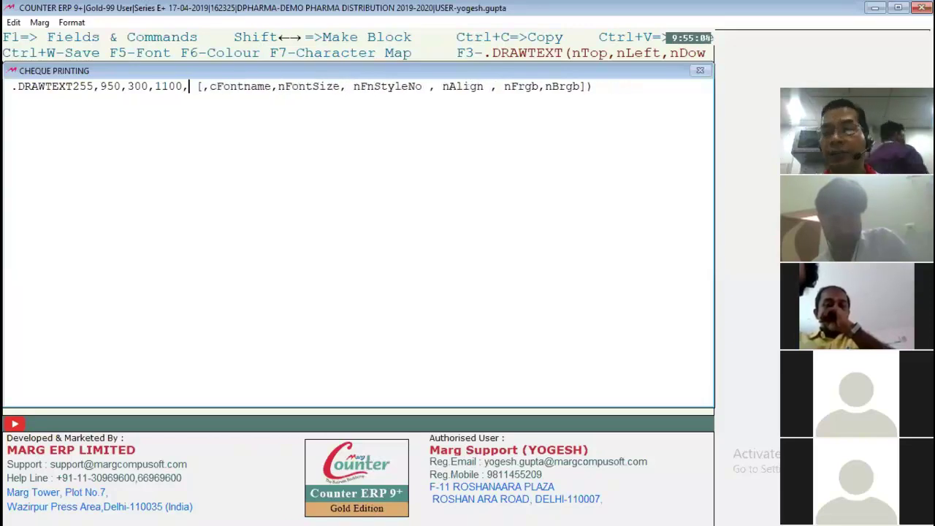
- Look up the CHEQUE DATE variable and insert <CH_DATE> as the text argument after 1100
key(F1)
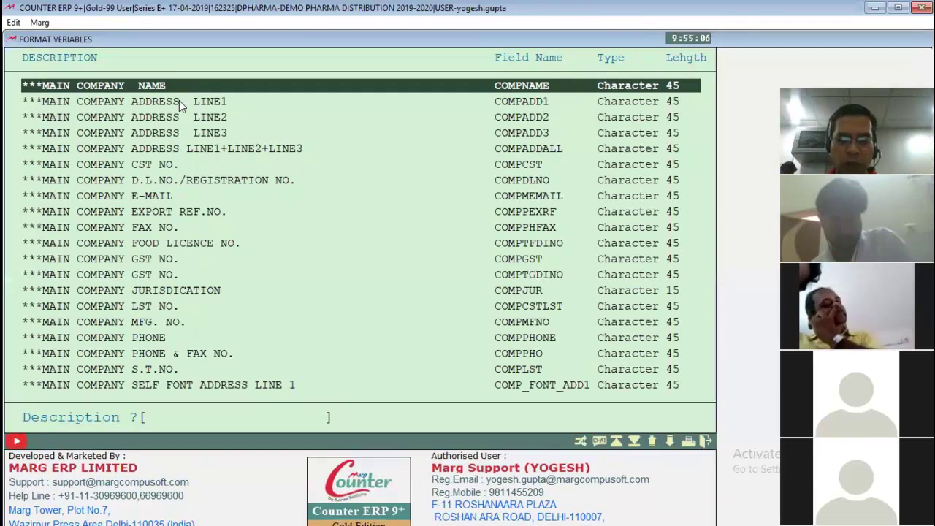
text(DATE)
key(Down)
key(Down)
key(Down)
key(Down)
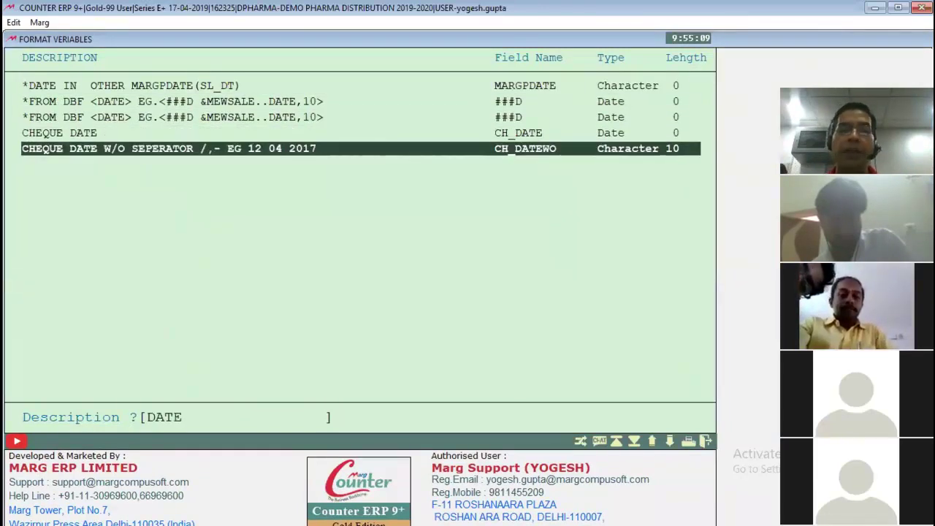
key(Up)
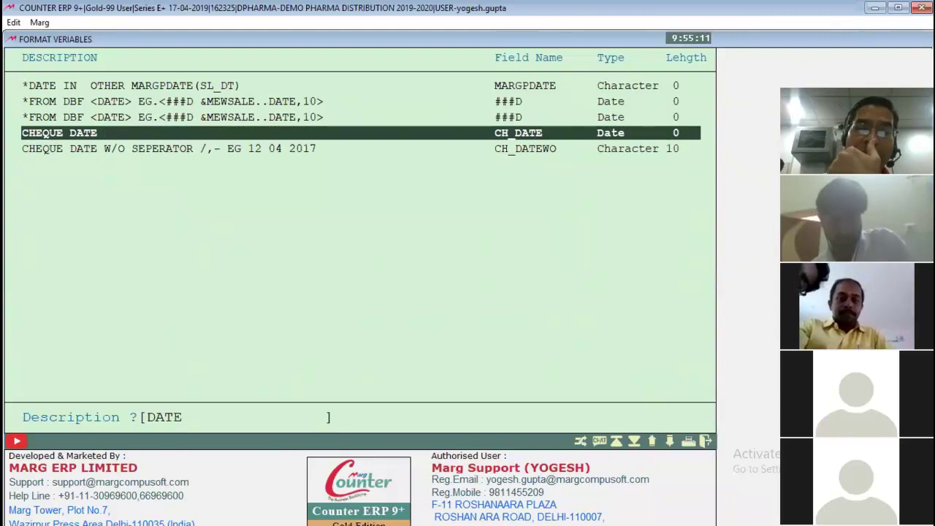
key(Down)
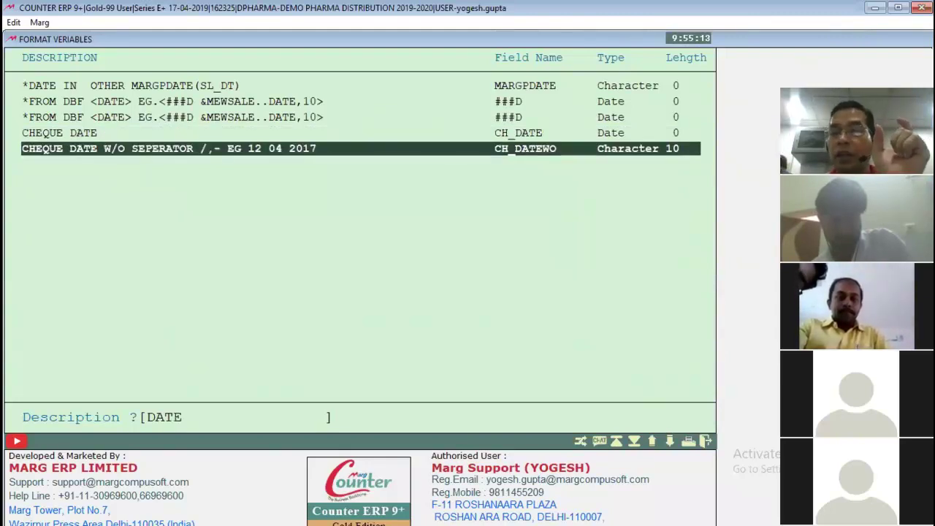
key(Up)
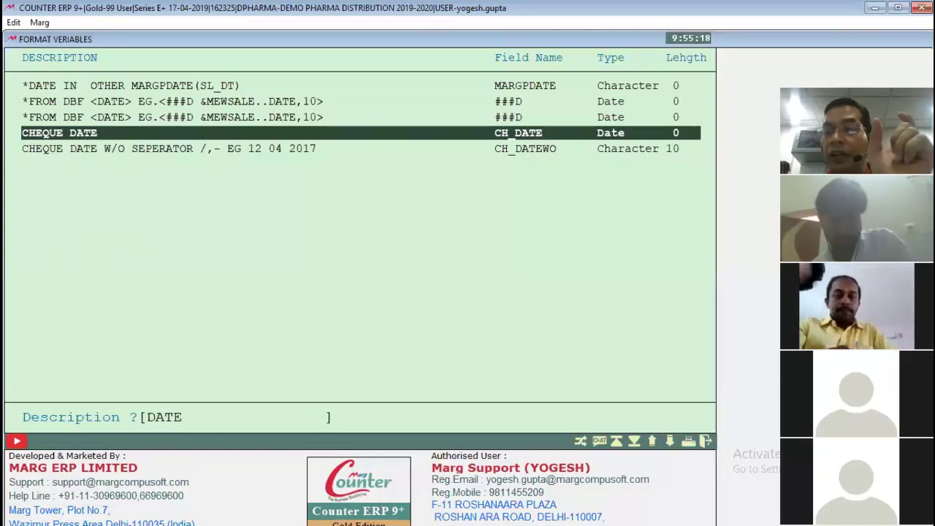
key(Down)
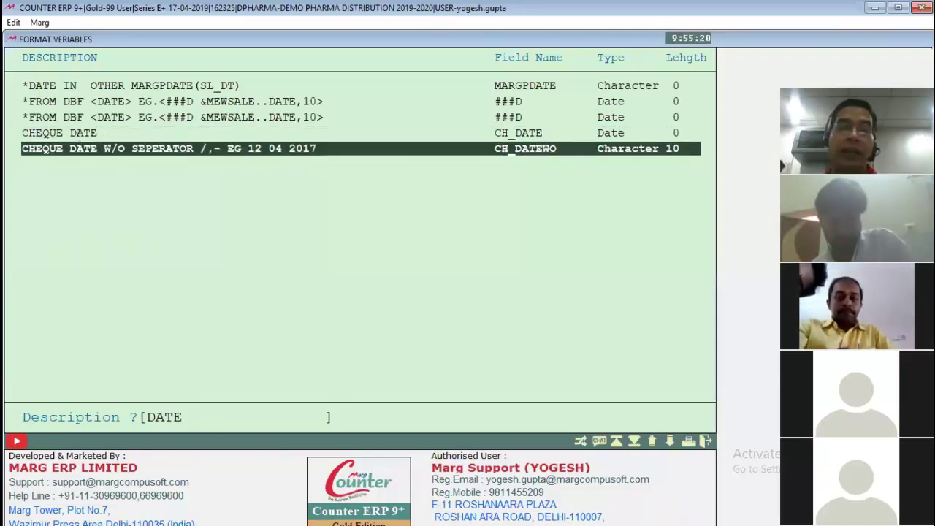
key(Up)
key(Return)
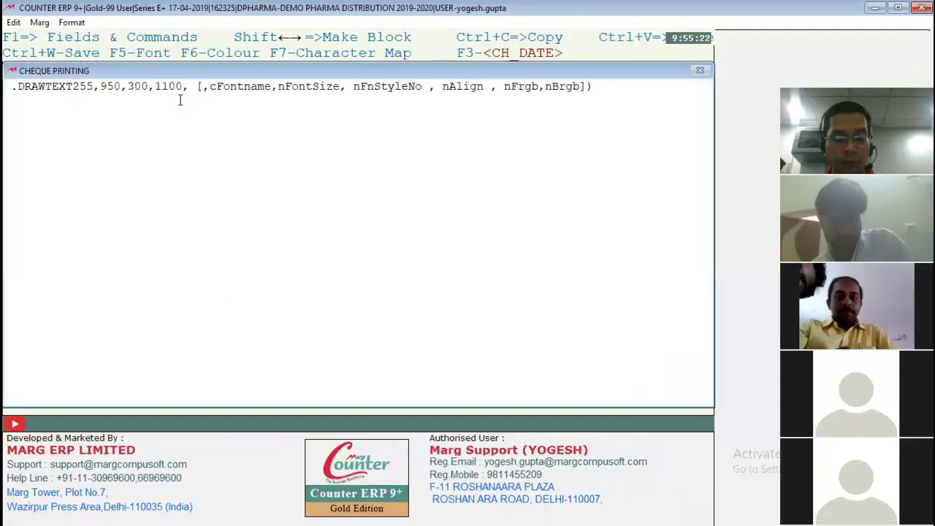
key(F3)
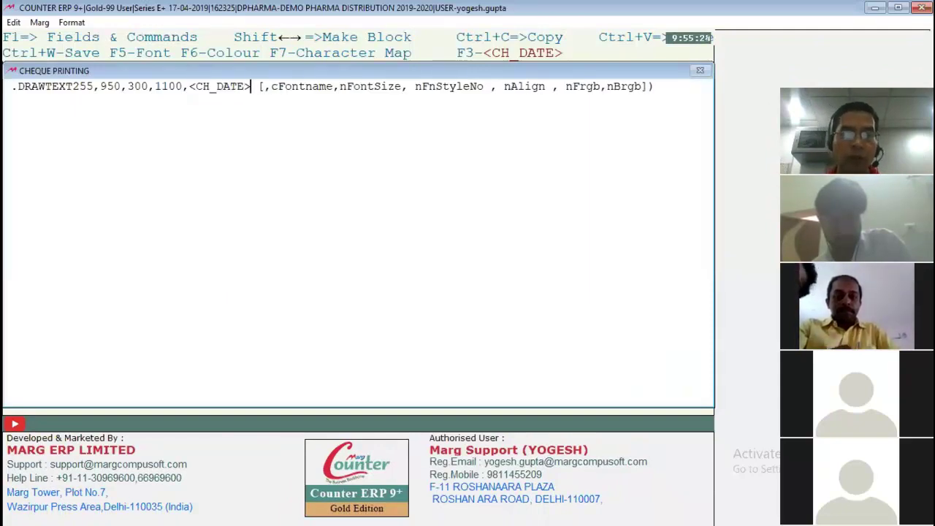
- Remove the opening bracket before the font name and replace the cFontname placeholder with 'ARIAL'
key(Delete)
key(Delete)
text('ARIAL)
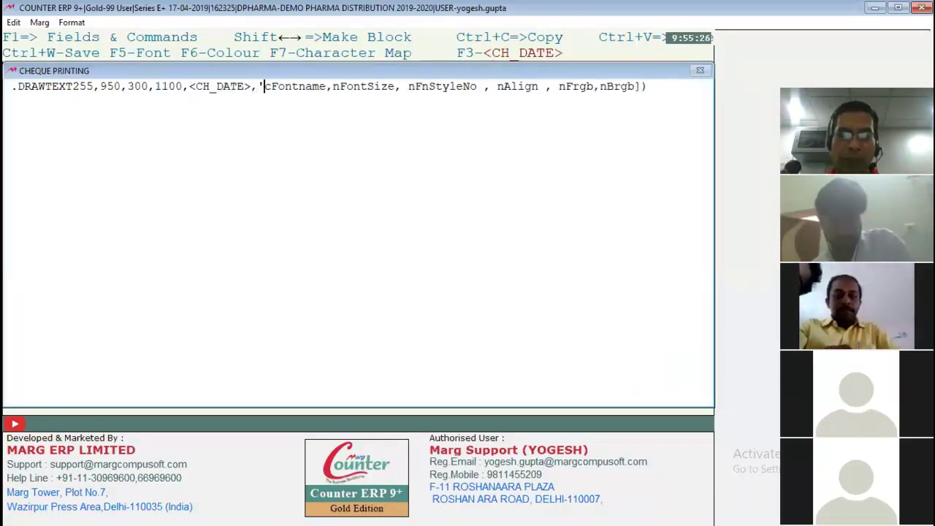
key(Delete)
key(Delete)
key(Delete)
key(Delete)
key(Delete)
key(Delete)
key(Delete)
key(Delete)
key(Delete)
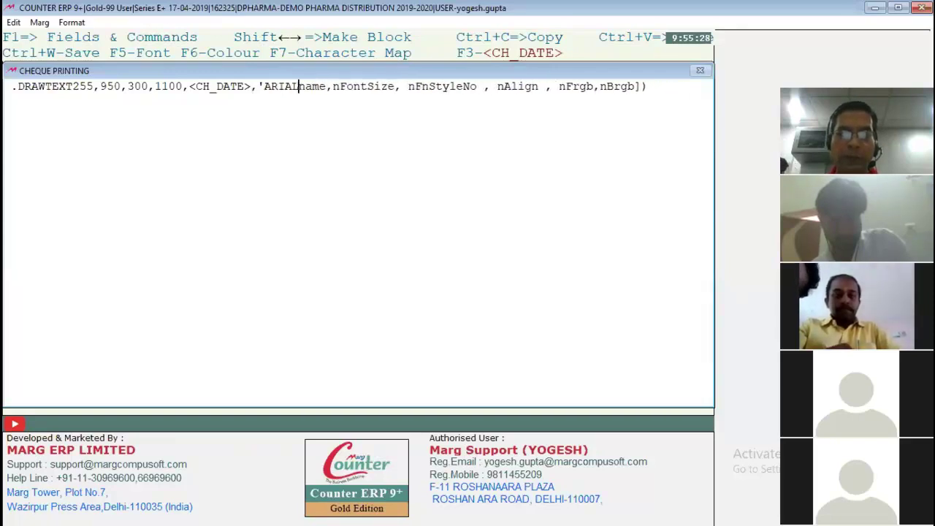
text(')
- Replace the nFontSize placeholder of the DRAWTEXT command with 12
key(Right)
text(12)
key(Delete)
key(Delete)
key(Delete)
key(Delete)
key(Delete)
key(Delete)
key(Delete)
key(Delete)
key(Delete)
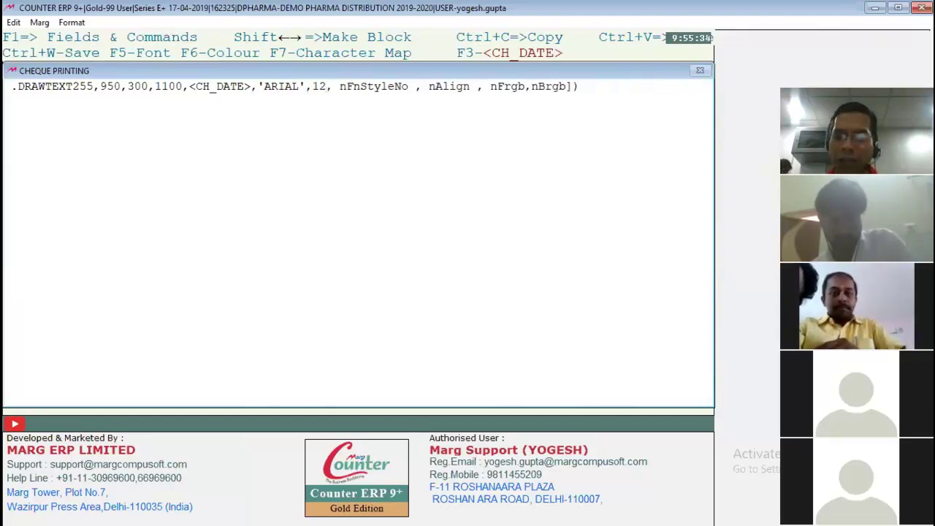
- Replace the nFnStyleNo placeholder with 0, removing the spaces around it
key(Delete)
text(0)
key(Delete)
key(Delete)
key(Delete)
key(Delete)
key(Delete)
key(Delete)
key(Delete)
key(Delete)
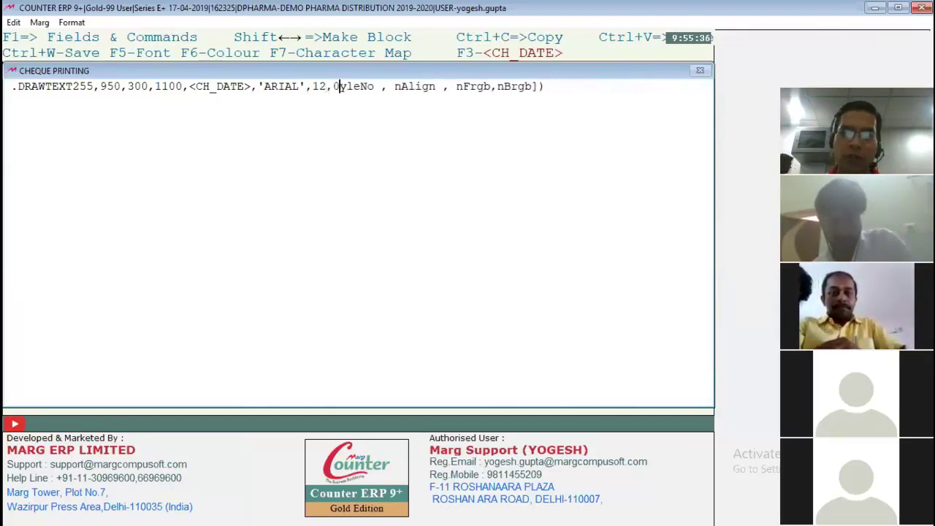
key(Delete)
key(Delete)
key(Delete)
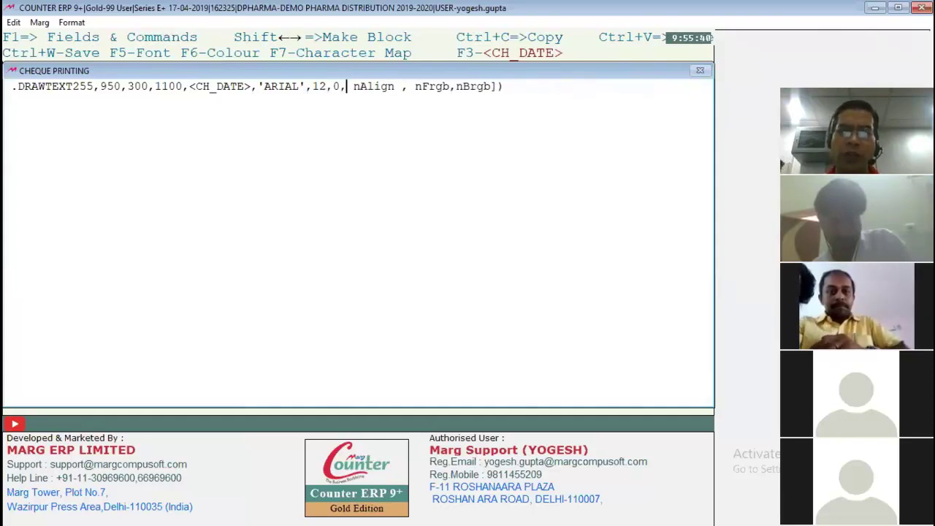
- Set the alignment argument of the DRAWTEXT command to 0 and remove the nAlign, nFrgb and nBrgb placeholders before the closing bracket
text(0)
key(Delete)
key(Delete)
key(Delete)
key(Delete)
key(Delete)
key(Delete)
key(Delete)
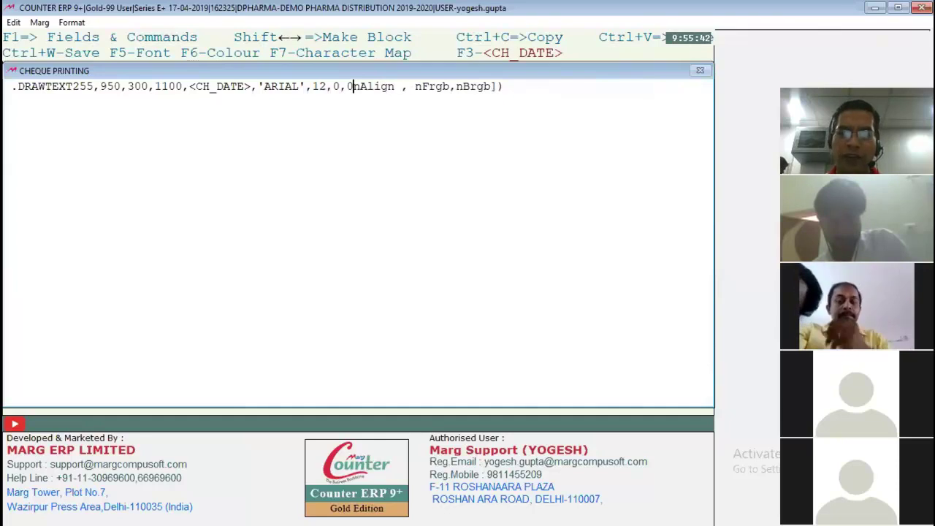
key(Delete)
key(Delete)
key(Delete)
key(Delete)
key(Delete)
key(Delete)
key(Delete)
key(Delete)
key(Delete)
key(Delete)
key(Delete)
key(Delete)
key(Delete)
key(Delete)
key(Delete)
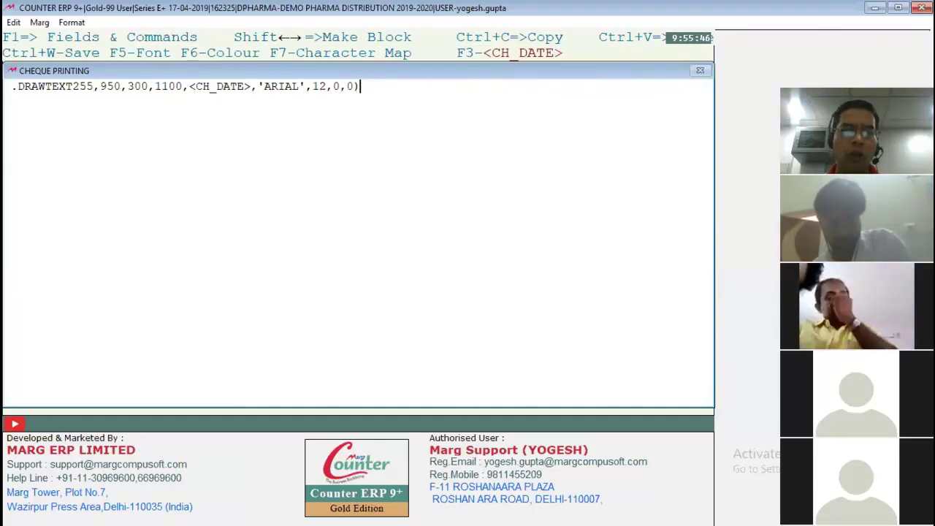
- Save the edited cheque format and return to the main screen
key(Escape)
key(Return)
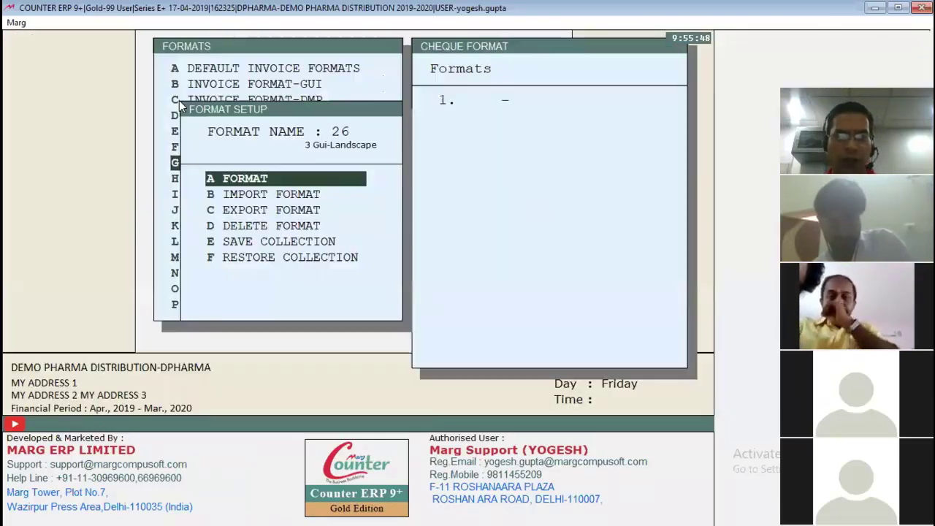
key(Escape)
key(Escape)
key(Escape)
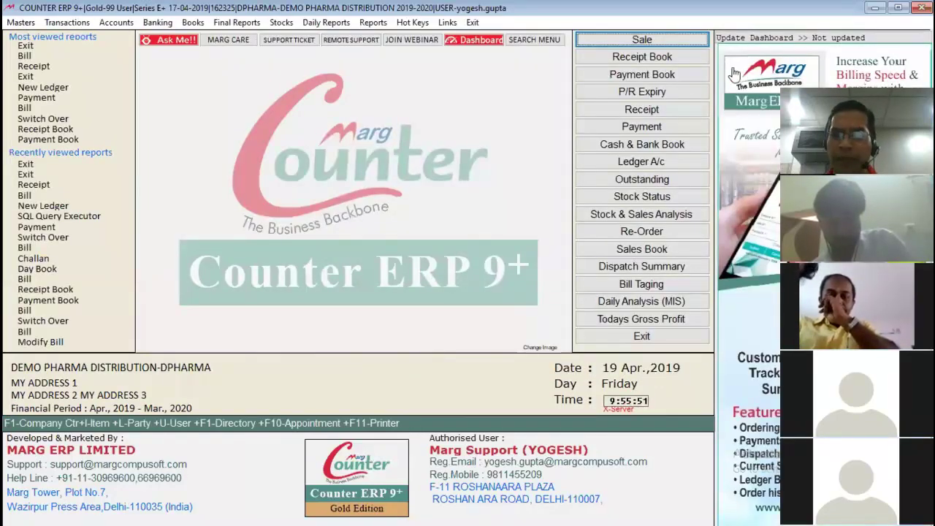
- Open the 19-04-2019 payment voucher from the Payment Book and bring up its print options
click(685, 76)
key(Return)
key(Return)
key(Return)
key(Right)
key(Right)
key(Right)
key(Right)
key(Return)
key(f)
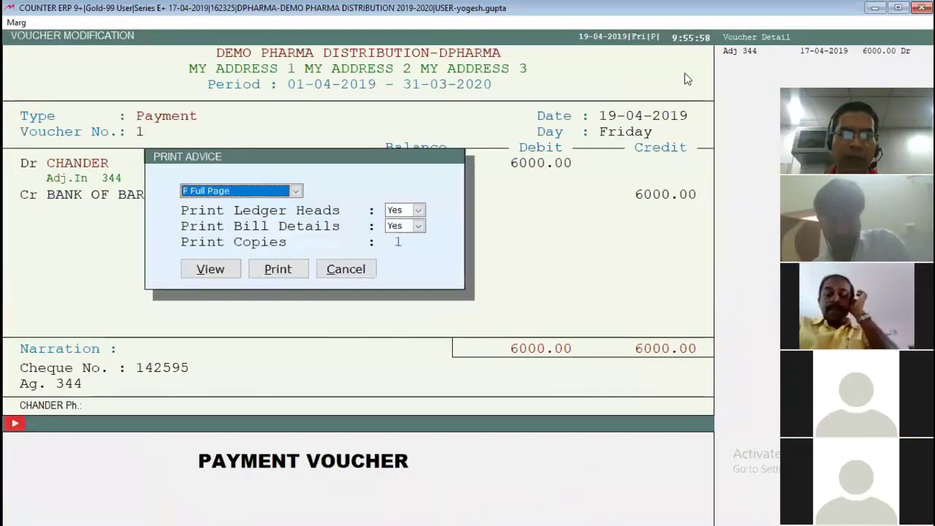
- Choose Cheque as the print advice type and continue to the cheque printing details
key(c)
key(Return)
key(Return)
key(Return)
key(Return)
key(Return)
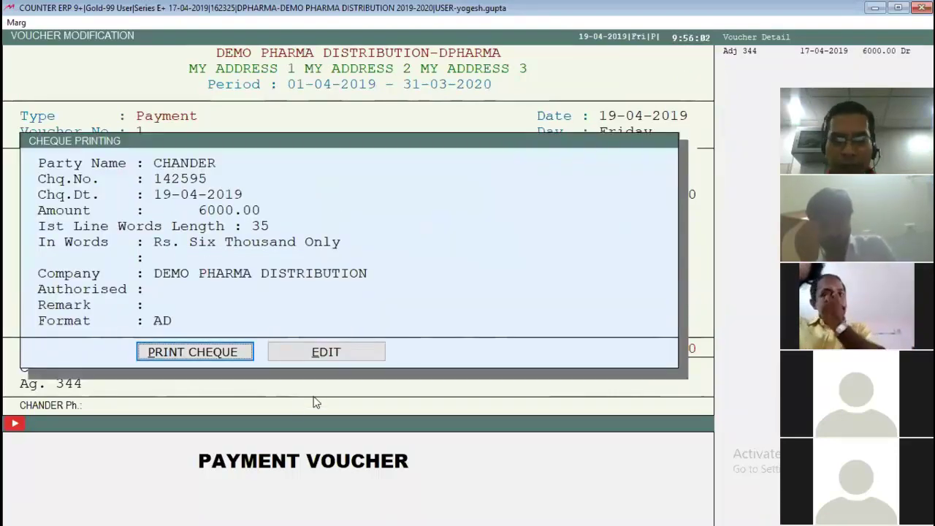
- Edit the cheque printing details to use format 26 and preview the cheque
click(313, 360)
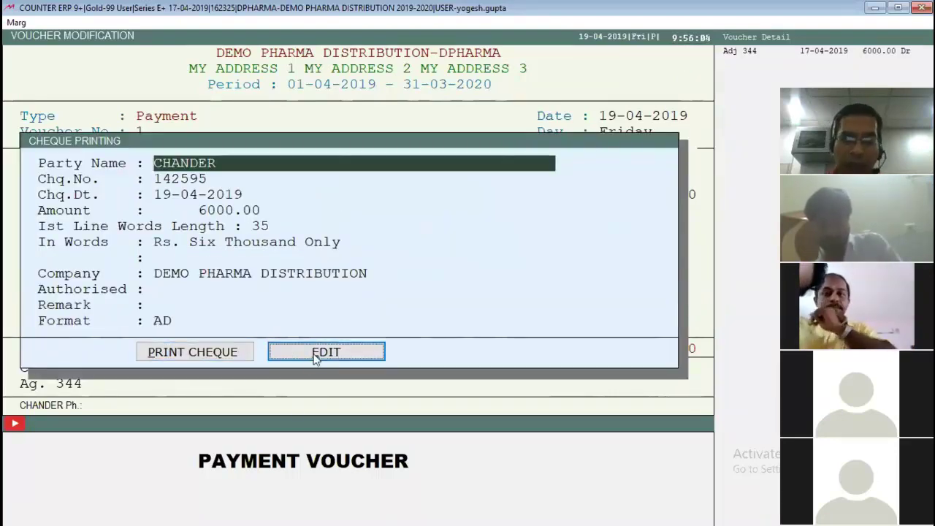
key(Return)
key(Return)
key(Return)
key(Return)
key(Return)
text(26)
key(Return)
key(Return)
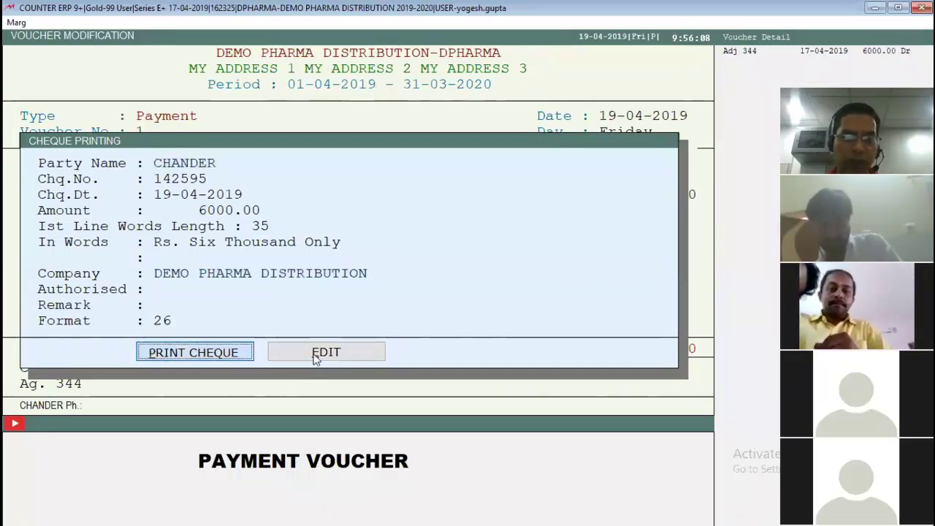
click(183, 218)
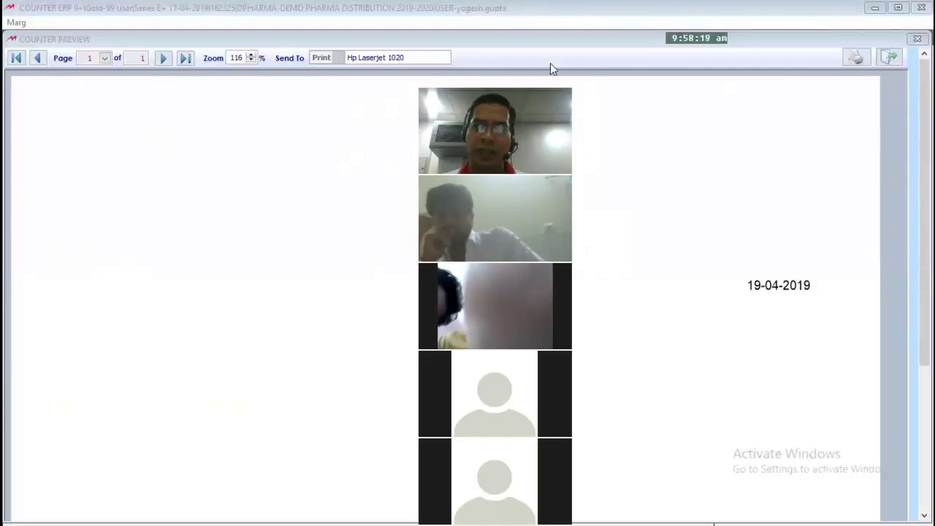
click(629, 202)
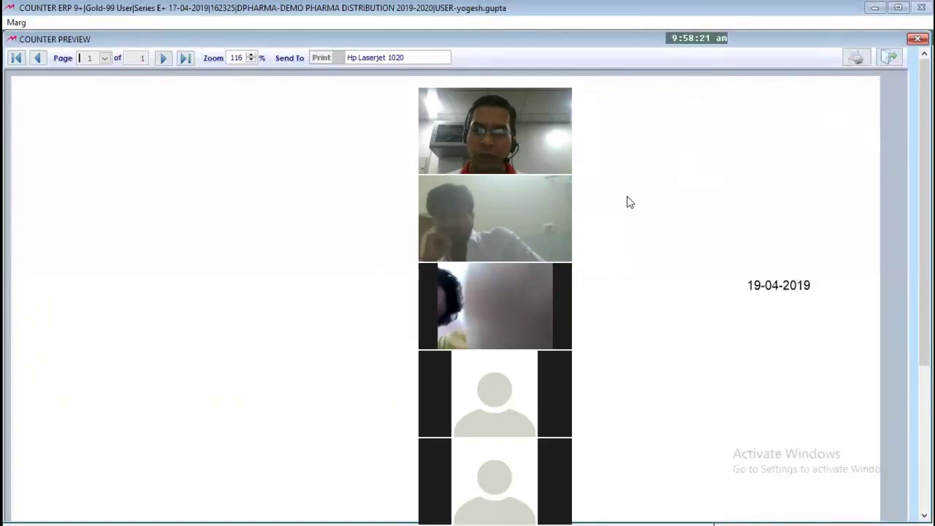
- Close the preview and open cheque format 26 for editing
key(Escape)
key(alt+m)
key(Up)
key(Right)
key(Down)
key(Return)
key(Down)
key(Down)
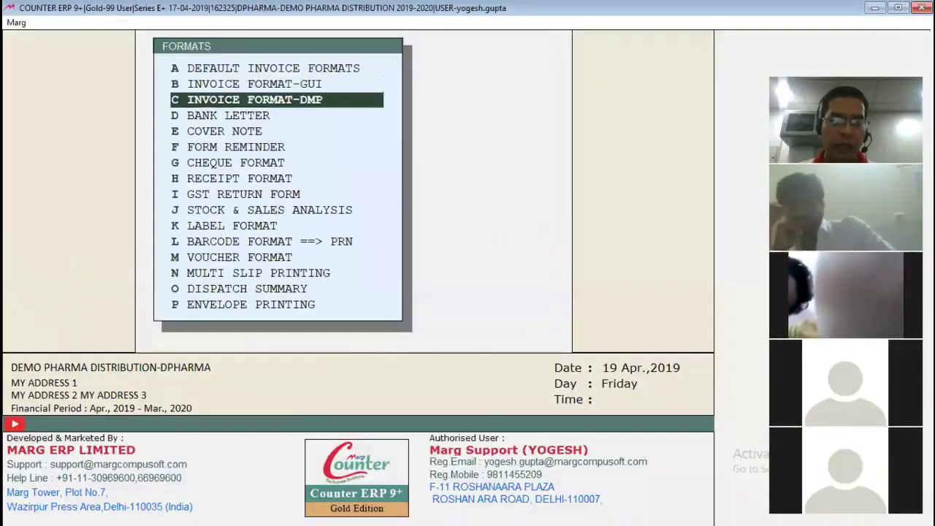
text(g26)
key(Return)
key(Return)
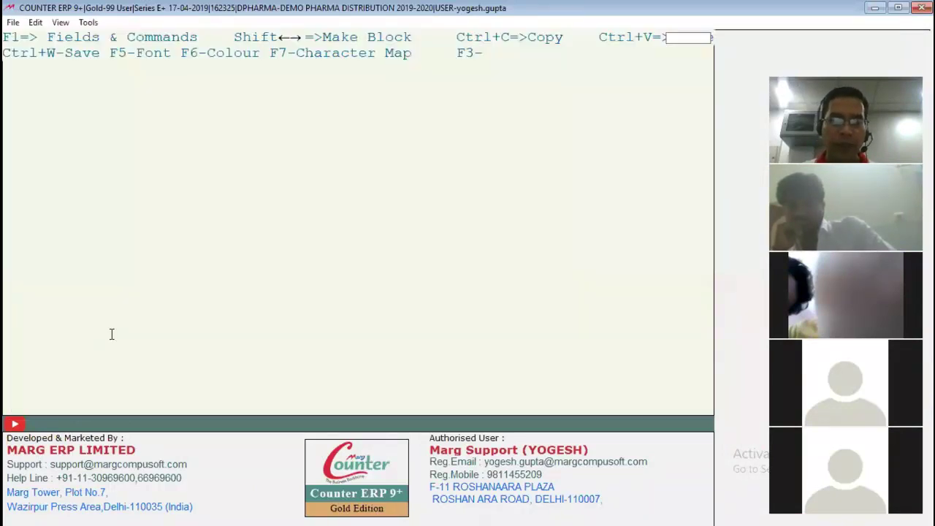
key(Right)
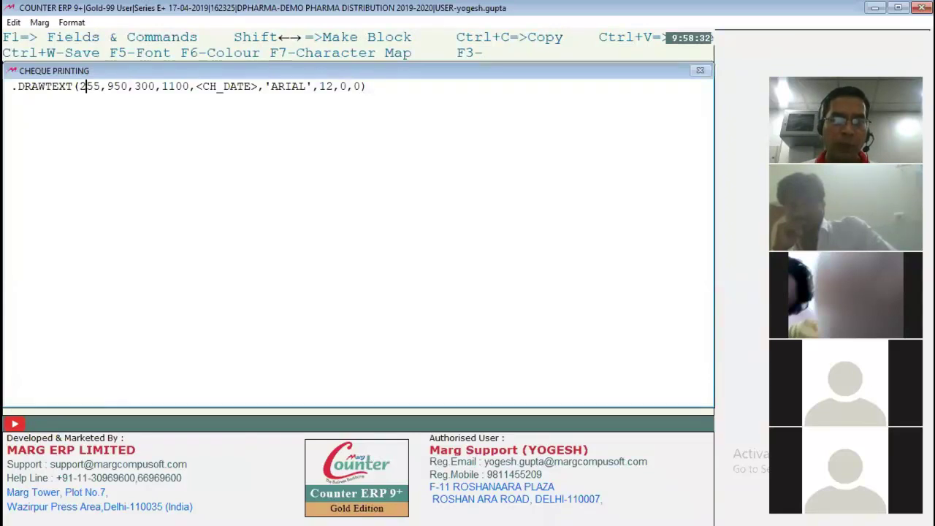
- Replace <CH_DATE> in the DRAWTEXT command with <CH_DATEWO,10>, the variable for the cheque date without separators
click(195, 86)
key(Delete)
key(Delete)
key(Delete)
key(Delete)
key(Delete)
key(Delete)
key(Delete)
key(Delete)
key(Delete)
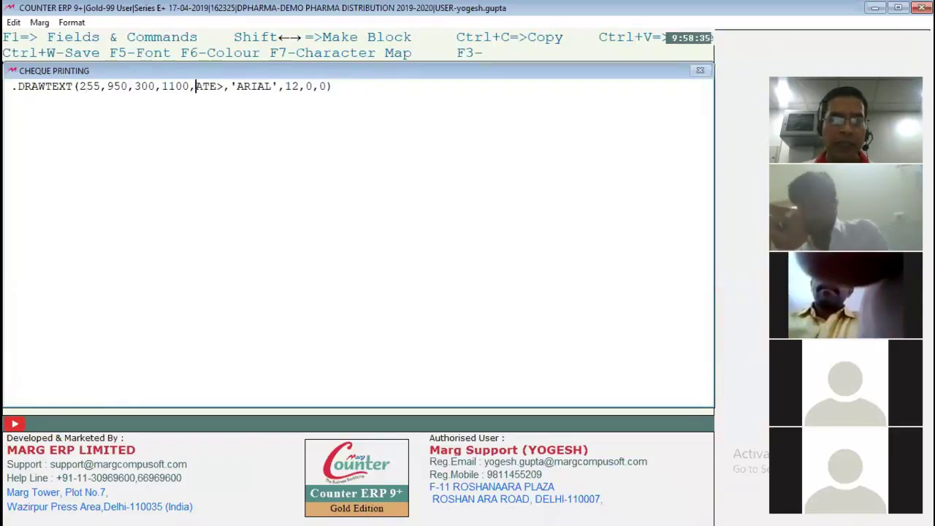
key(F1)
text(DATE)
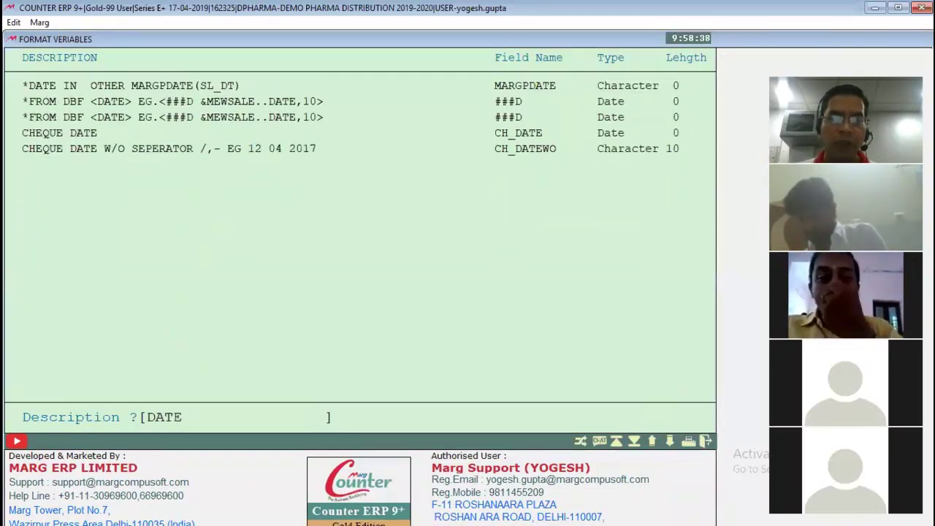
key(Down)
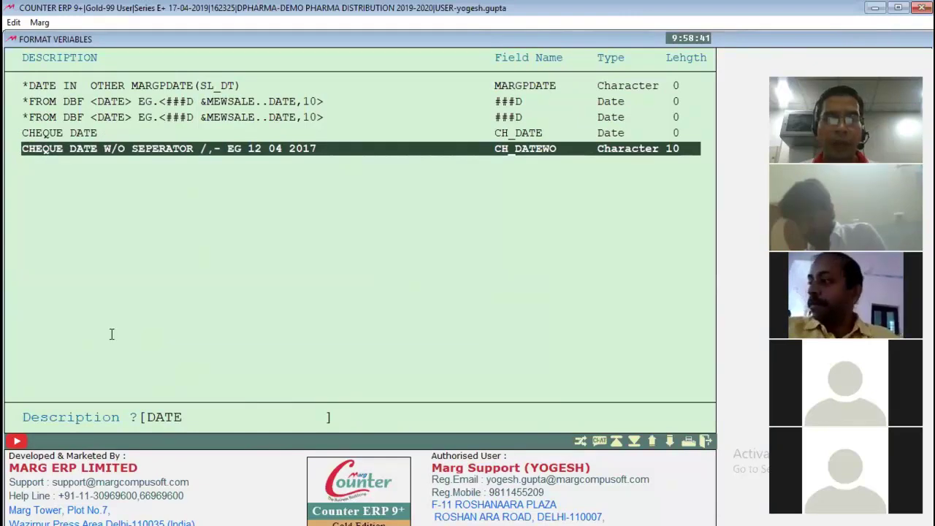
key(Return)
key(F3)
- Save the changed cheque date format and go back to the main screen
key(ctrl+w)
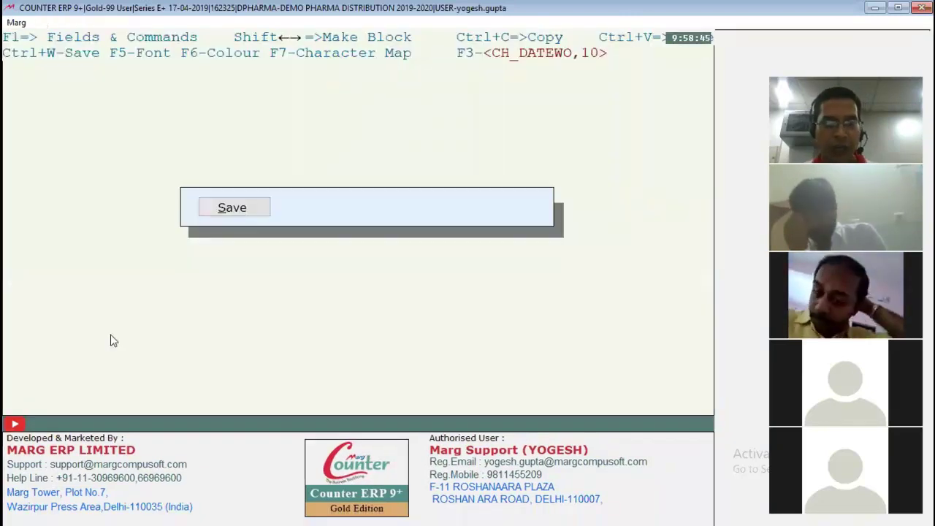
key(Return)
key(Escape)
key(Escape)
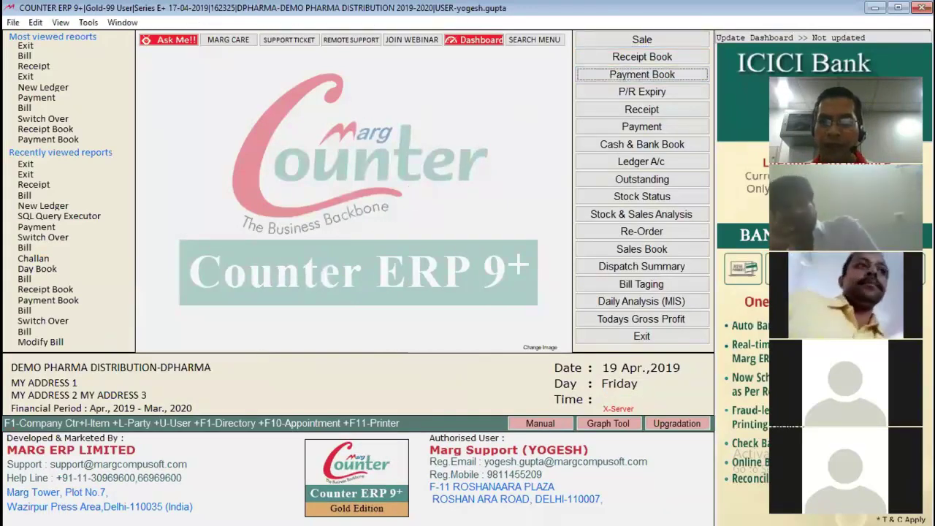
- Reopen the payment voucher from the Payment Book and call up its Print Advice options
click(612, 76)
key(Return)
key(Return)
key(Return)
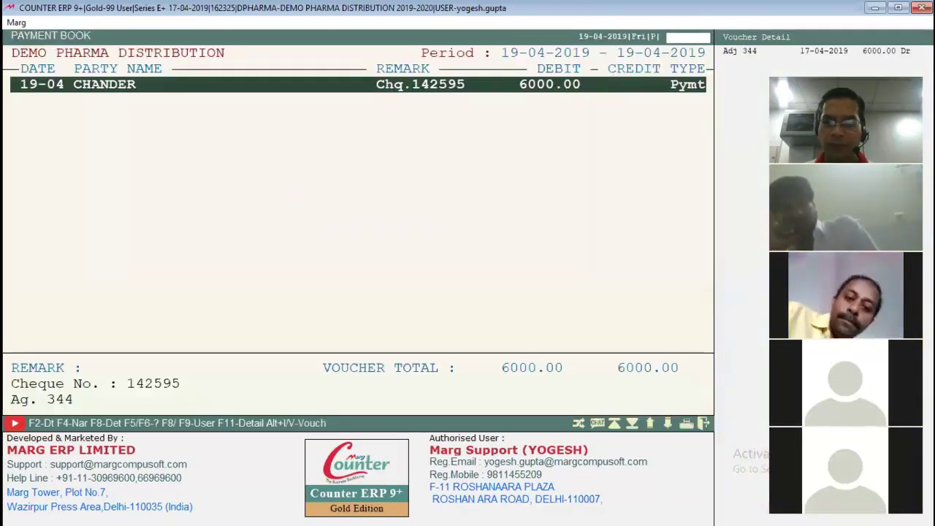
key(Return)
key(Right)
key(Right)
key(Right)
key(Right)
key(Return)
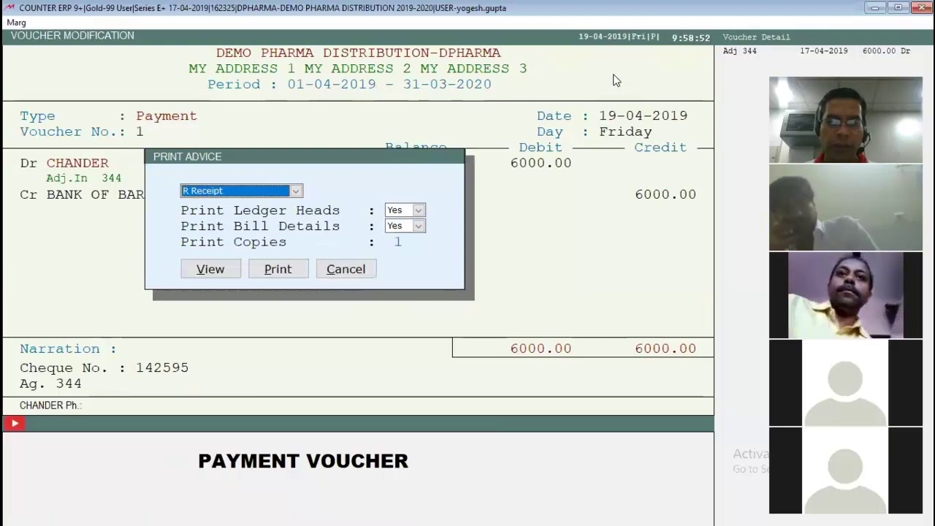
- Set the print advice type to C Cheque and proceed with ledger heads and bill details kept at Yes
key(Down)
key(Return)
key(Return)
key(Return)
key(Return)
key(Return)
key(Return)
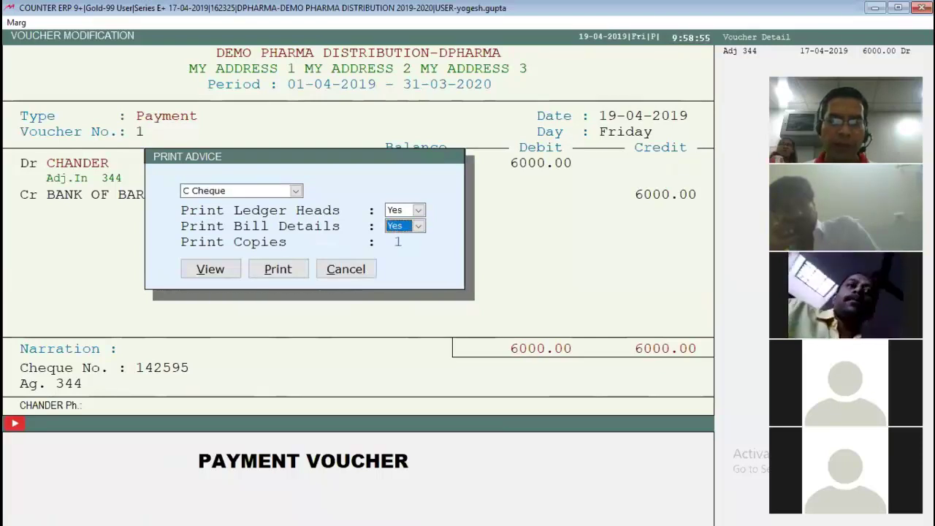
key(Return)
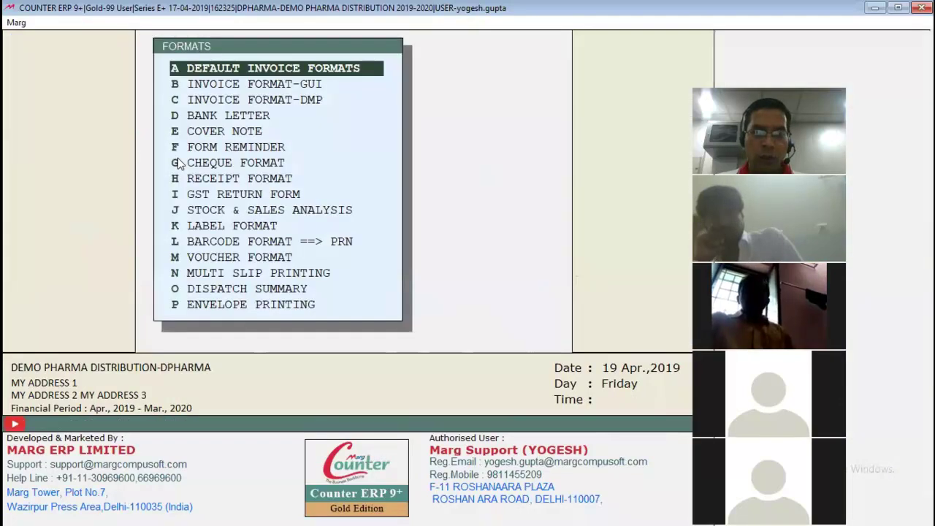
key(Down)
key(Down)
key(Down)
key(Down)
key(Down)
key(Down)
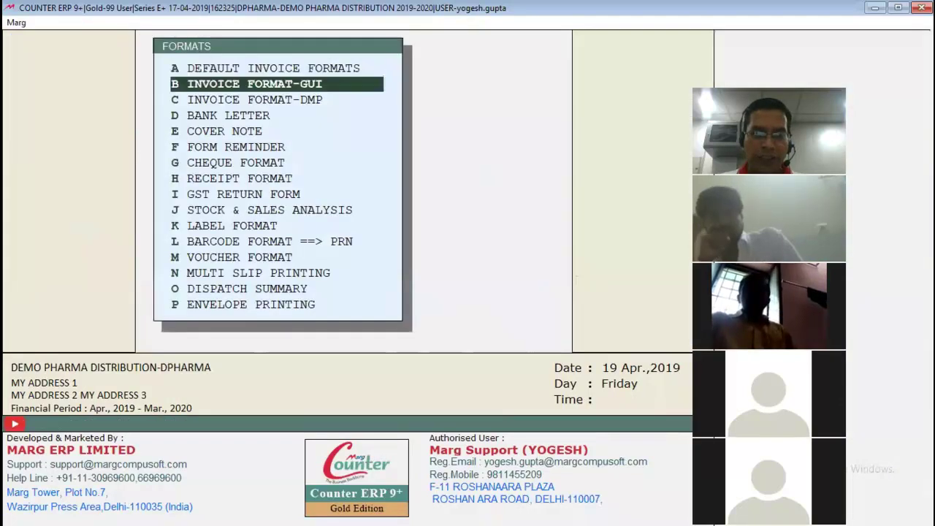
key(Return)
text(26)
key(Return)
key(Return)
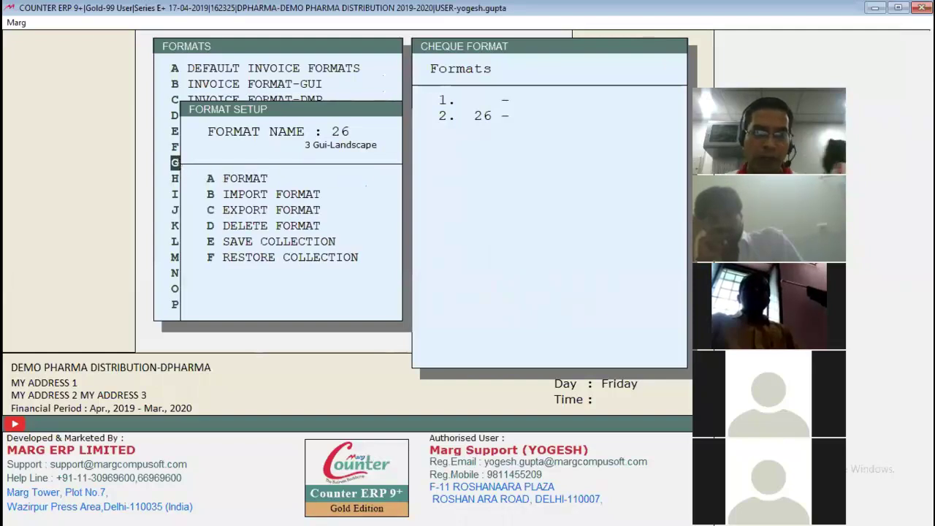
key(Escape)
key(Escape)
- Open cheque format 26 in the format setup and select 3 Gui-Landscape as its type
key(Right)
key(Down)
key(Return)
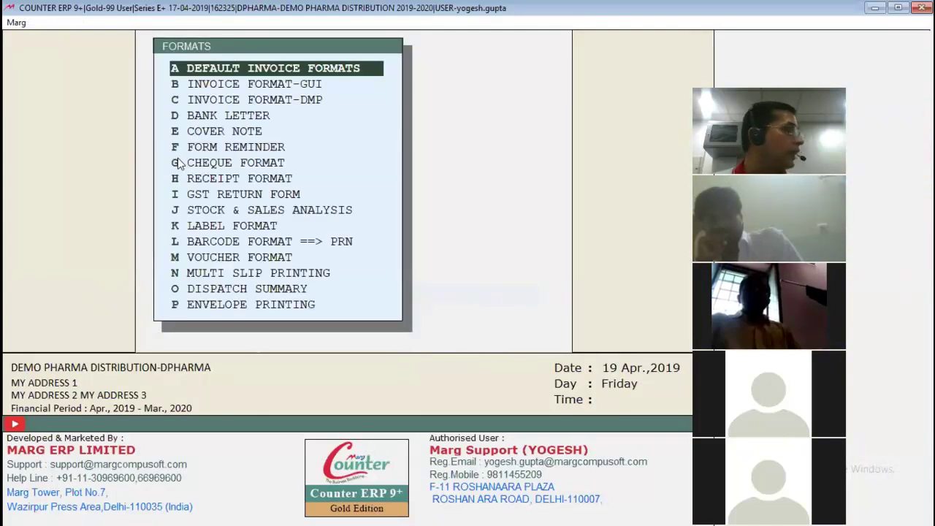
key(Down)
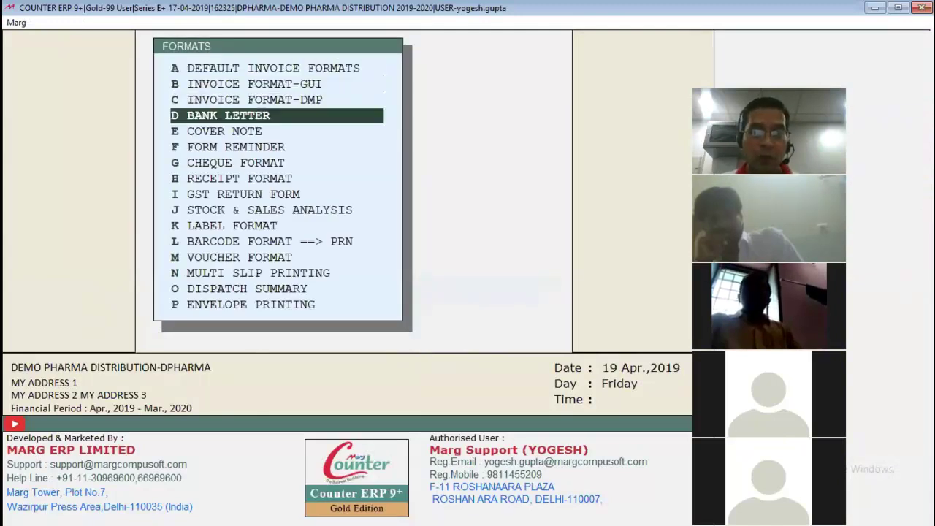
click(178, 164)
text(26)
key(Return)
key(Return)
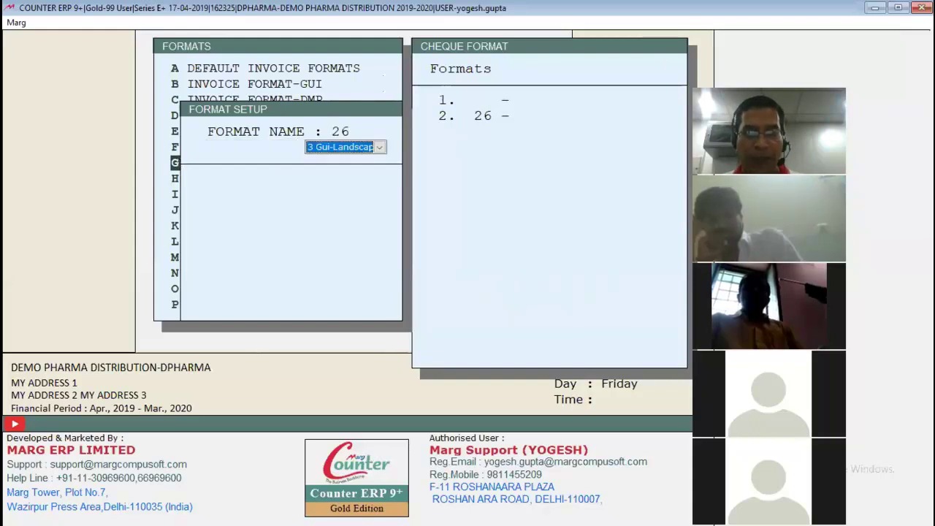
key(alt+Down)
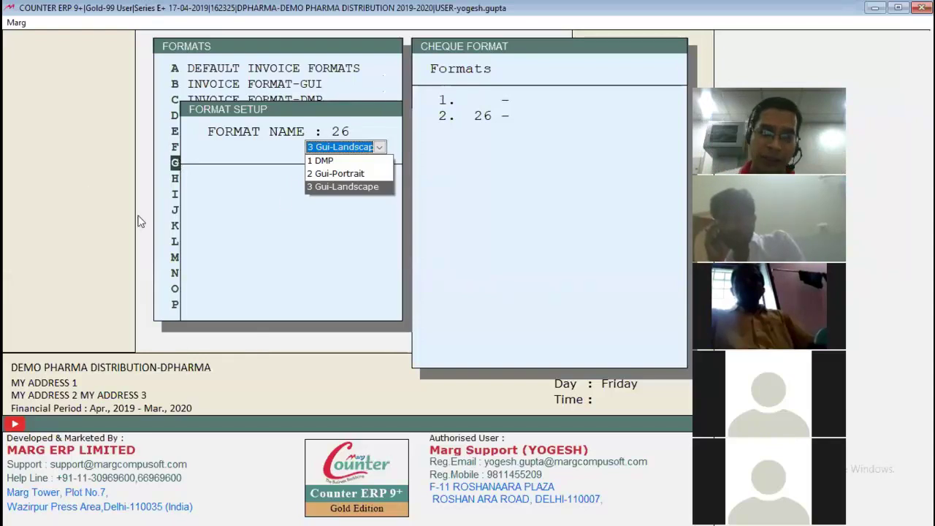
click(320, 187)
key(Return)
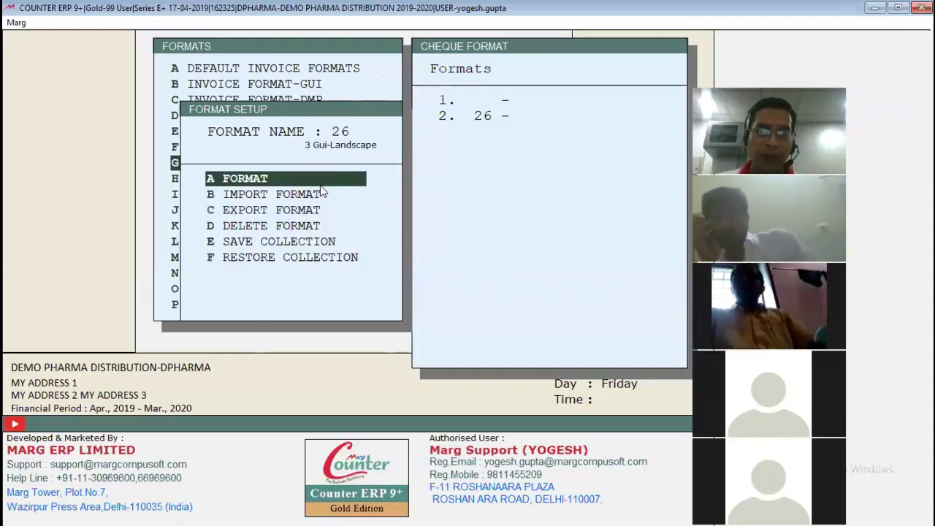
- Open the layout of cheque format 26 and duplicate the cheque date DRAWTEXT line onto the line below
key(Return)
key(Left)
key(Left)
key(Left)
key(Left)
key(Left)
key(Left)
key(Left)
key(Left)
key(Left)
key(Left)
key(Left)
key(Left)
key(Left)
key(Left)
key(Left)
key(Left)
key(Left)
key(Left)
key(Left)
key(Left)
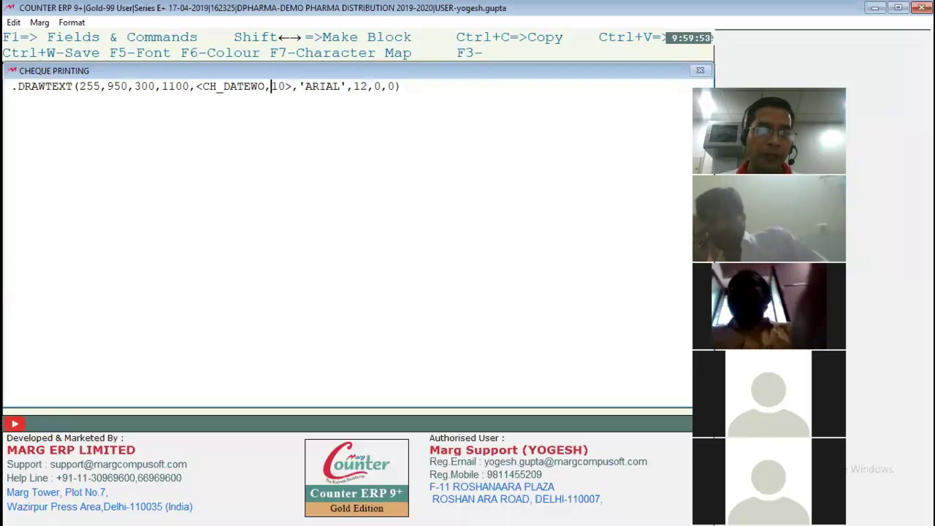
key(Left)
key(Left)
key(Left)
key(Left)
key(Left)
key(Left)
key(Left)
key(Left)
key(Left)
key(Left)
key(Left)
key(Left)
key(Left)
key(Left)
key(Left)
key(Left)
key(Left)
key(Left)
key(Left)
key(Left)
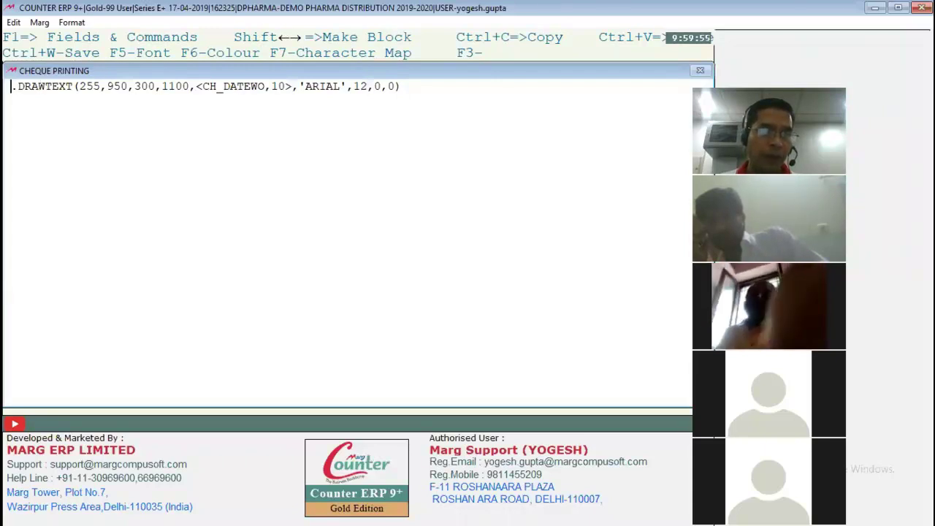
key(shift+End)
key(ctrl+c)
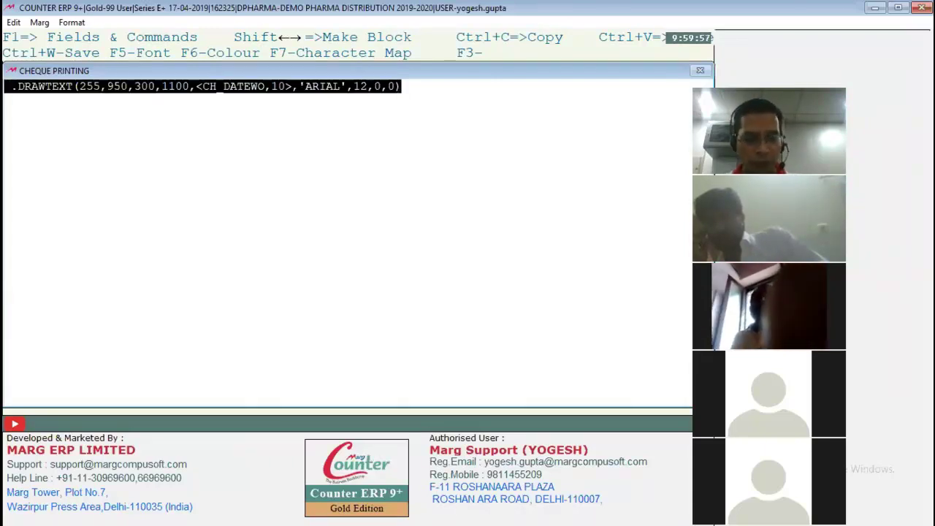
key(Down)
key(ctrl+v)
- Replace the cheque date variable in the second DRAWTEXT line with the PARTY NAME variable, <CH_PARTY,45>
click(17, 100)
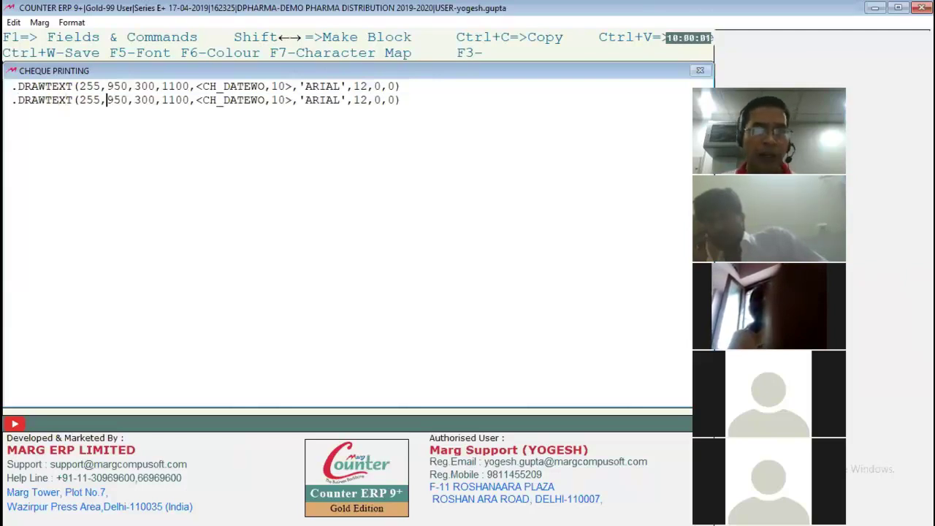
key(Delete)
key(Delete)
key(Delete)
key(Delete)
key(Delete)
key(Delete)
key(Delete)
key(Delete)
key(Delete)
key(Delete)
key(Delete)
key(Delete)
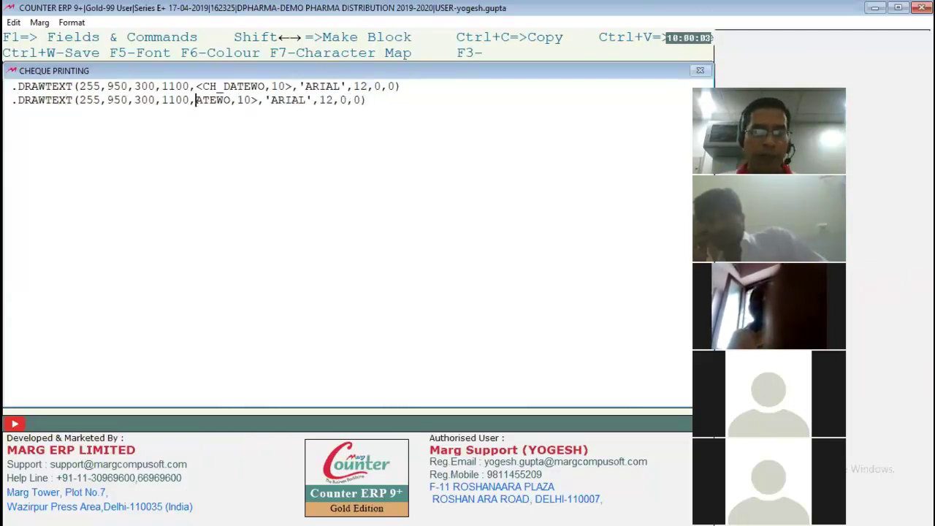
key(Delete)
key(Delete)
key(Delete)
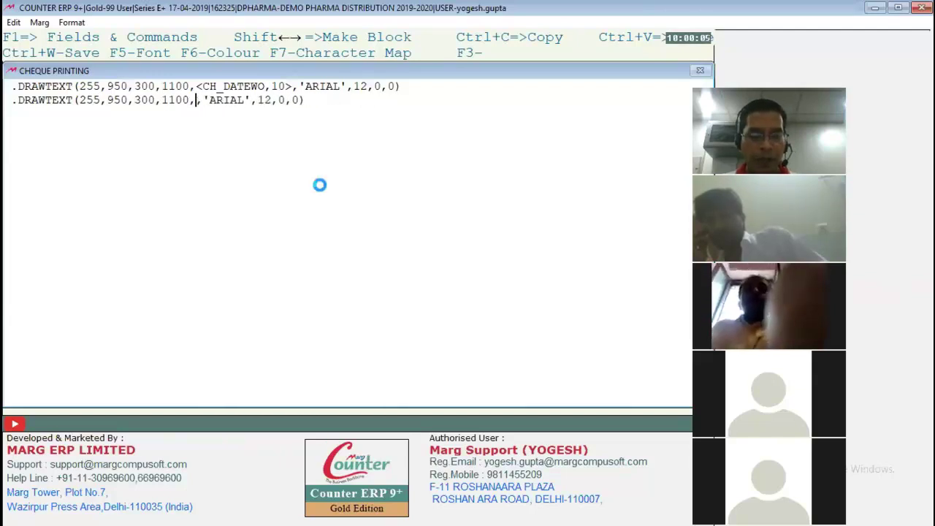
key(F1)
text(party)
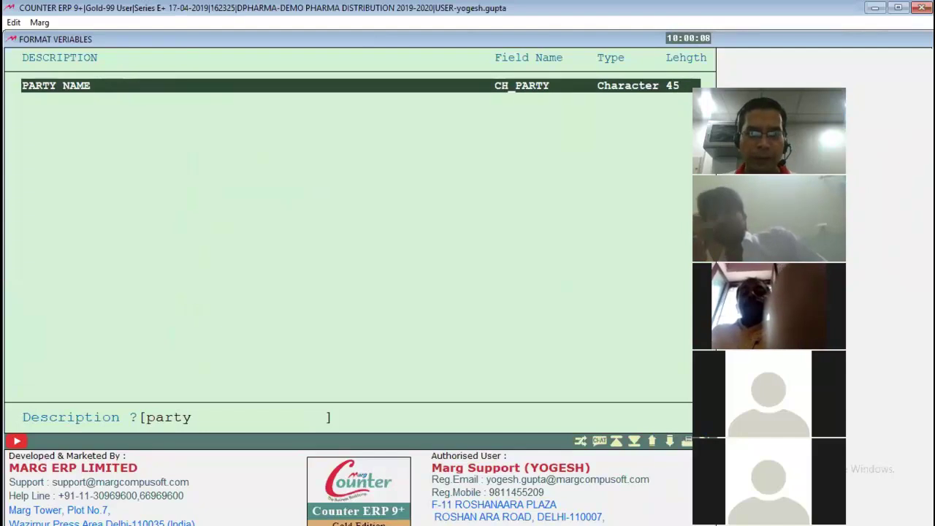
text( name)
key(Return)
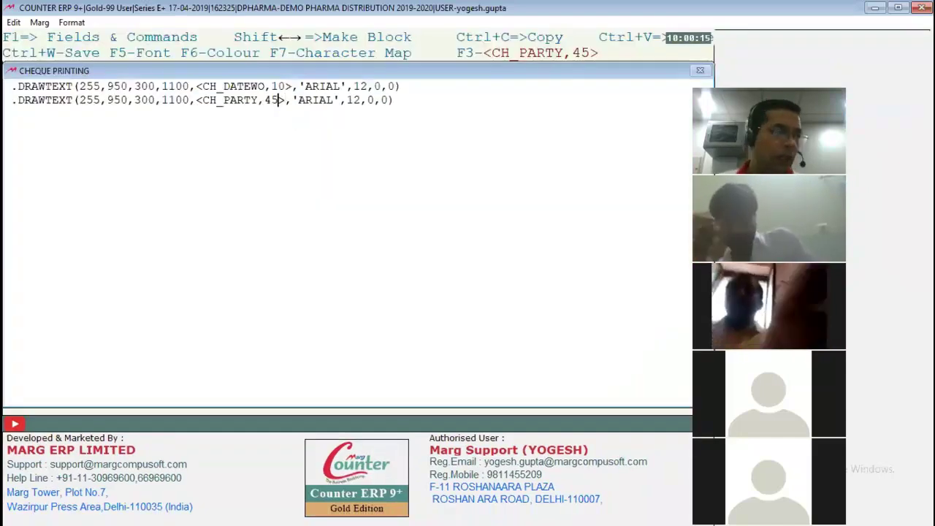
- Set the party name line's DRAWTEXT coordinates to 305,450,500,1000
key(Left)
key(Left)
key(Left)
key(Left)
key(Left)
key(Left)
key(Left)
key(Left)
key(Left)
key(Left)
key(Left)
key(Left)
key(Left)
key(Left)
key(Left)
key(Left)
key(Left)
key(Left)
key(Left)
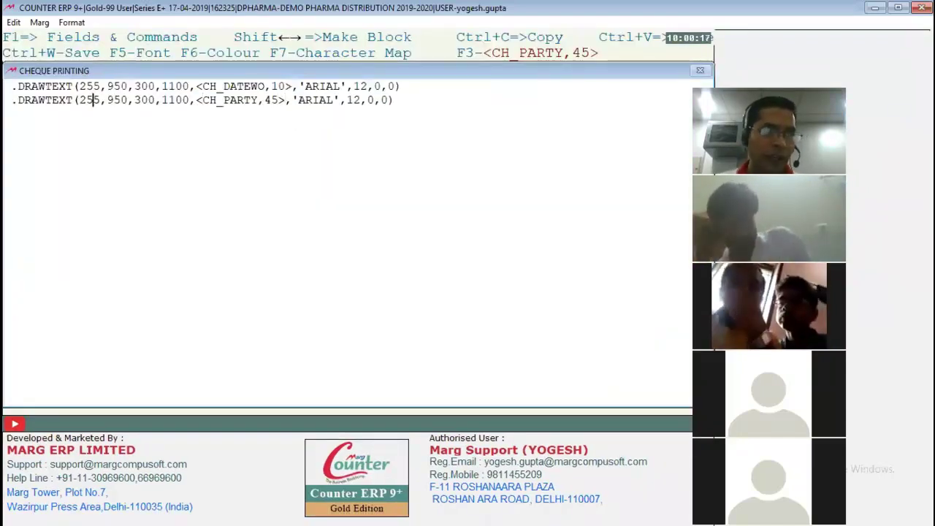
text(3)
key(Delete)
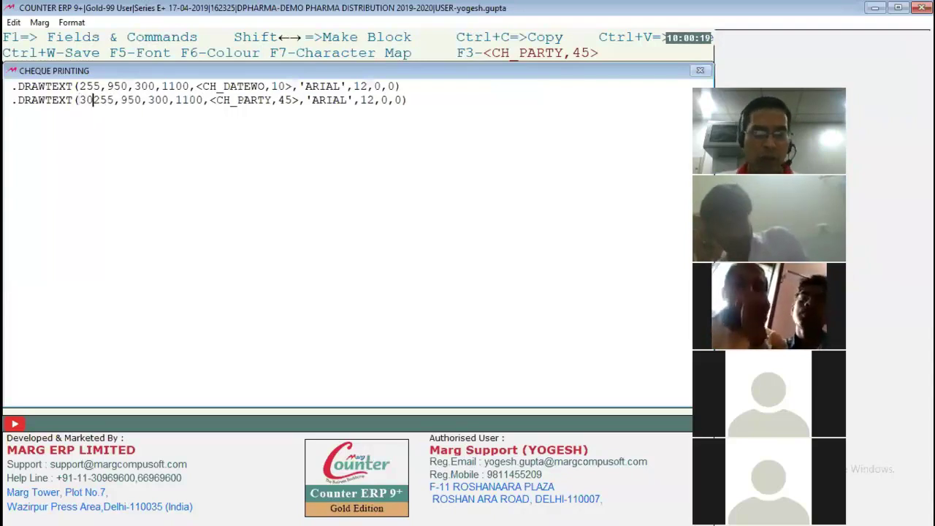
key(Delete)
text(0)
key(Right)
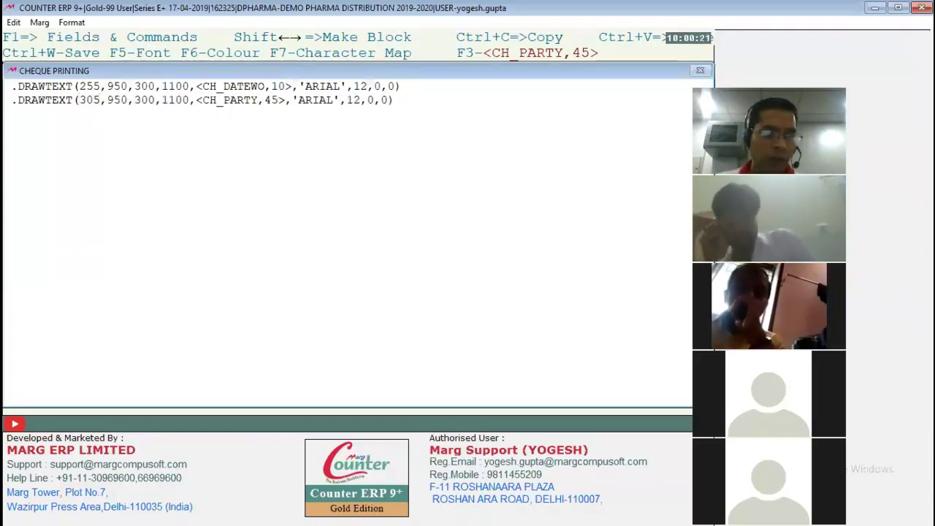
key(Right)
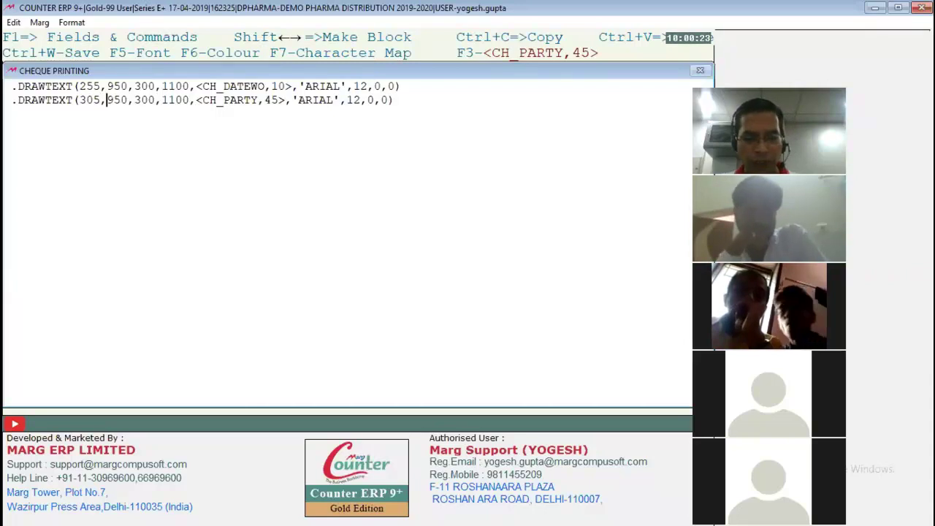
text(45)
key(Delete)
key(Delete)
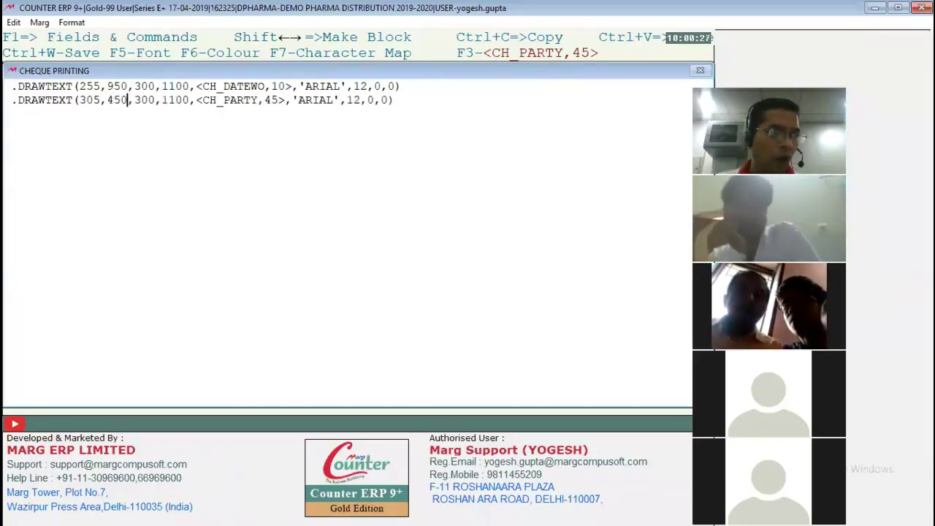
text(5)
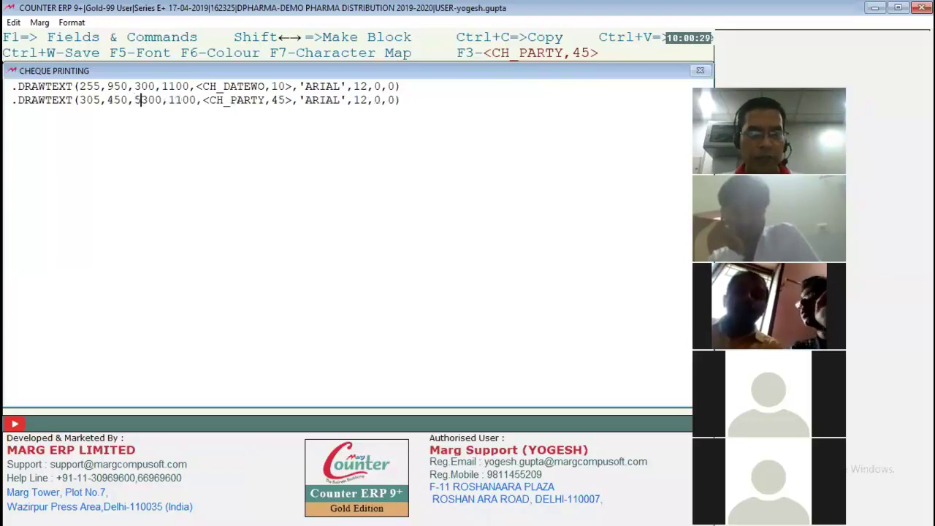
key(Delete)
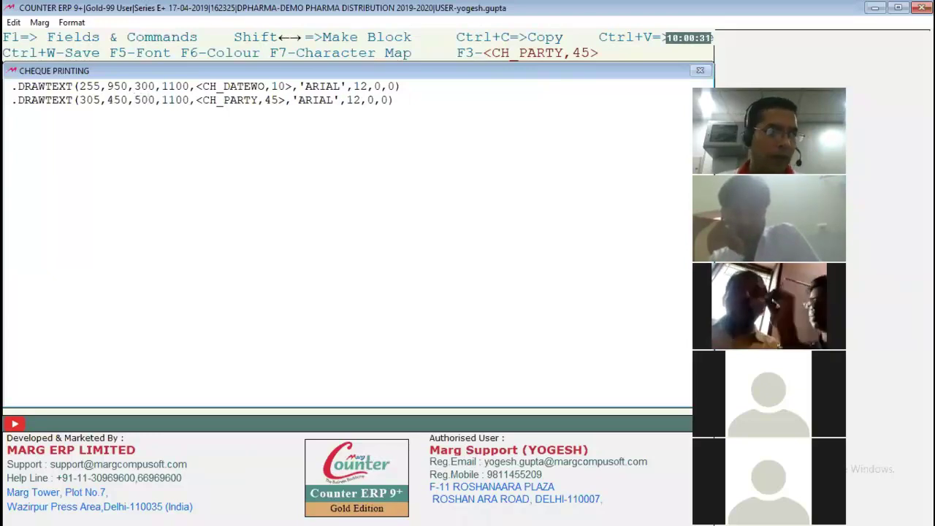
text(0)
key(Delete)
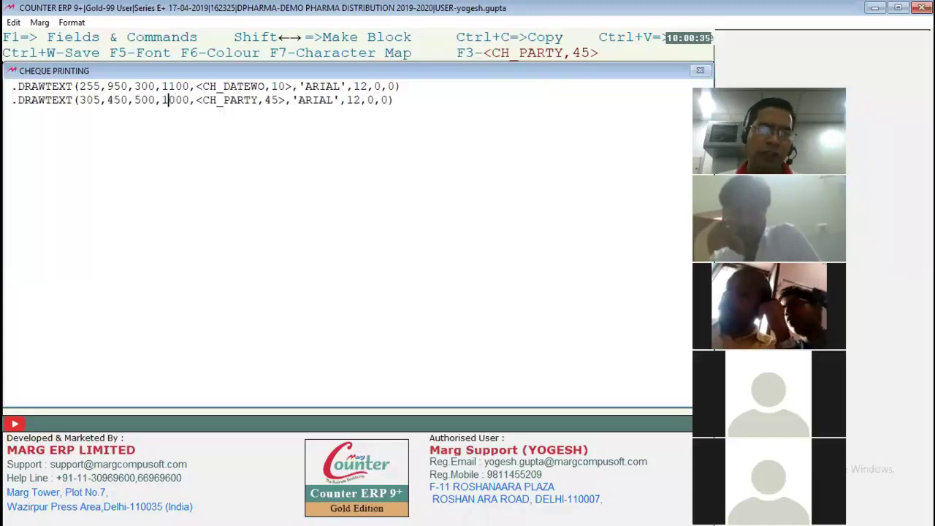
- Duplicate the party name line below it and set the copy's coordinates to 335,500,350,1000
key(shift+Down)
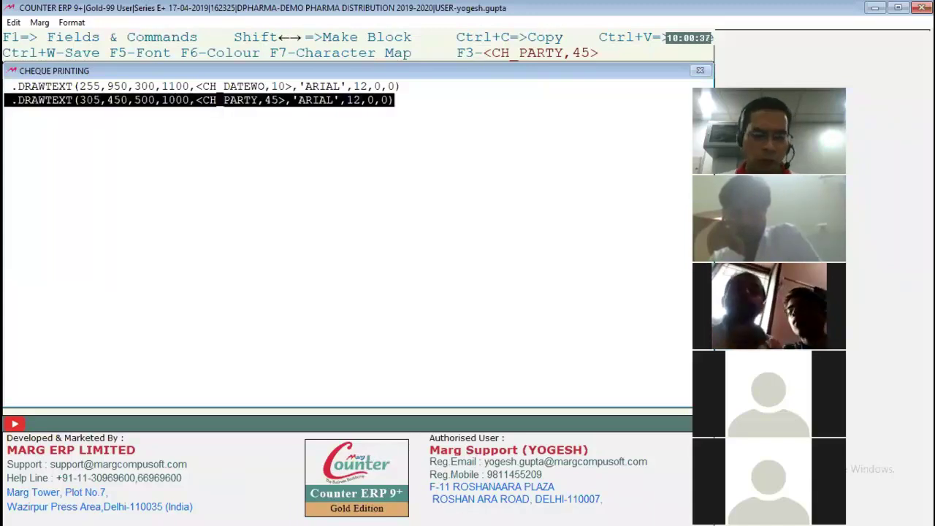
key(ctrl+c)
key(ctrl+v)
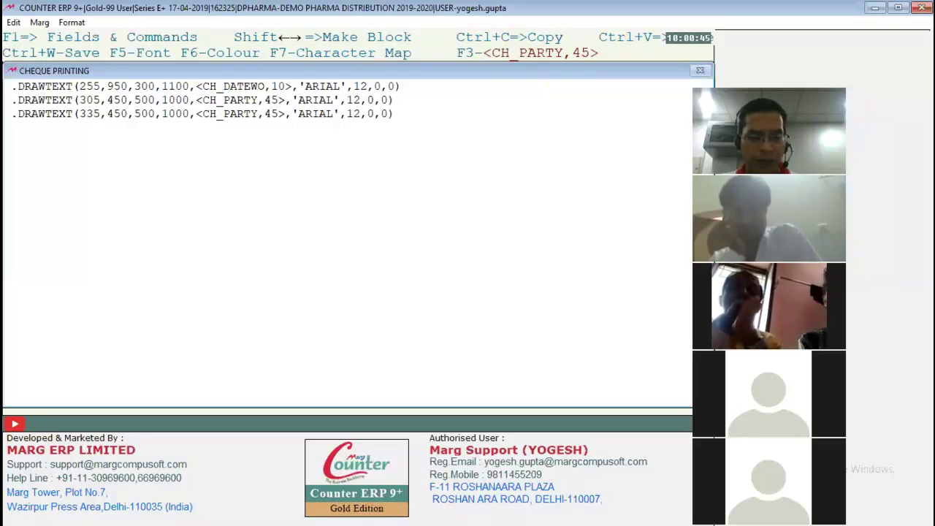
text(500,)
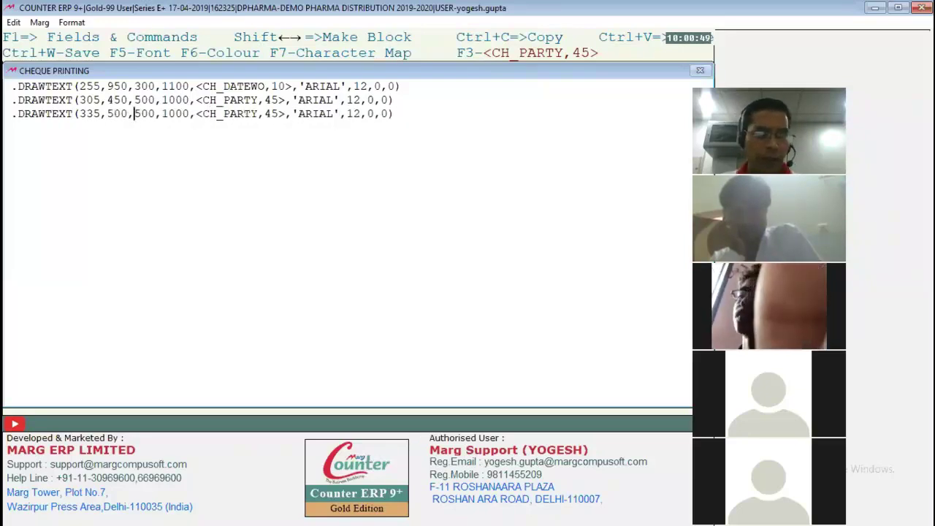
text(35)
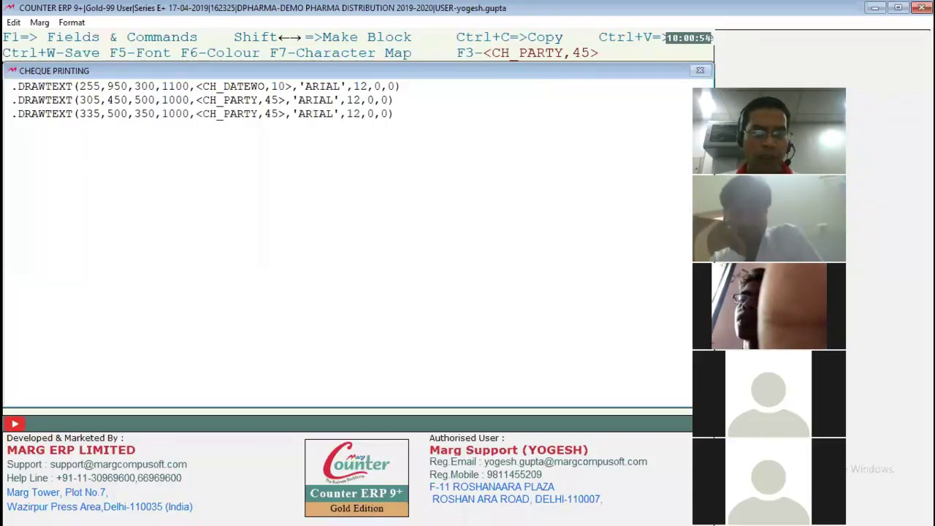
- Replace the party variable in the third DRAWTEXT line with CHEQUE AMOUNT (IN WORDS), <CH_WORDS,80>
key(Delete)
key(Delete)
key(Delete)
key(Delete)
key(Delete)
key(Delete)
key(Delete)
key(Delete)
key(Delete)
key(Delete)
key(Delete)
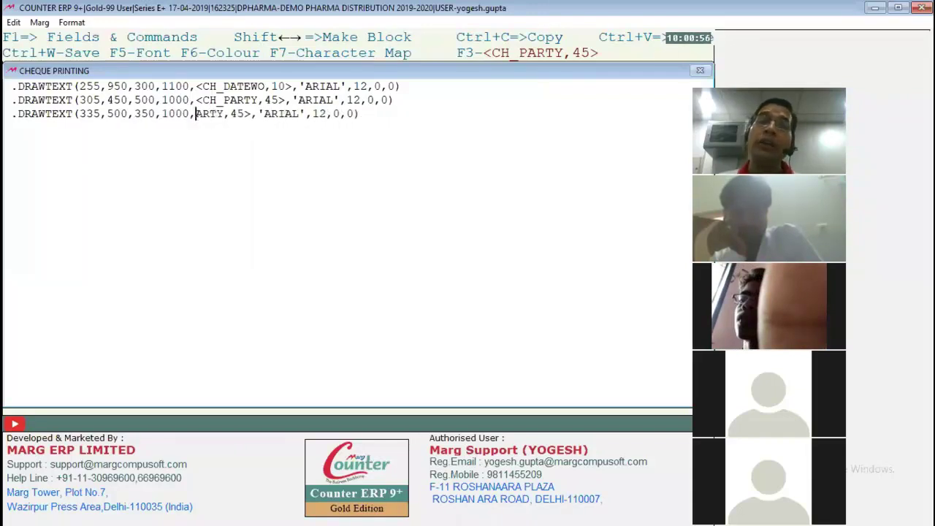
key(Delete)
key(Delete)
key(Delete)
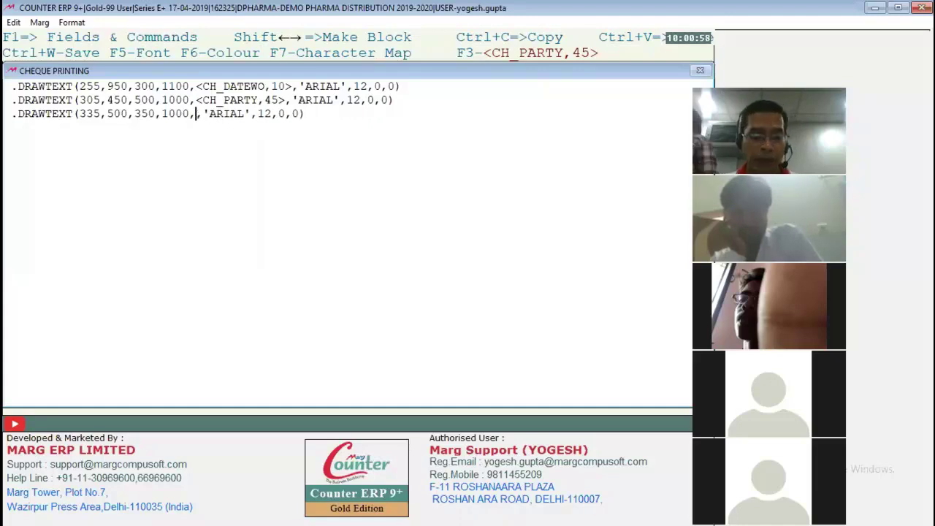
key(F3)
text(amoun)
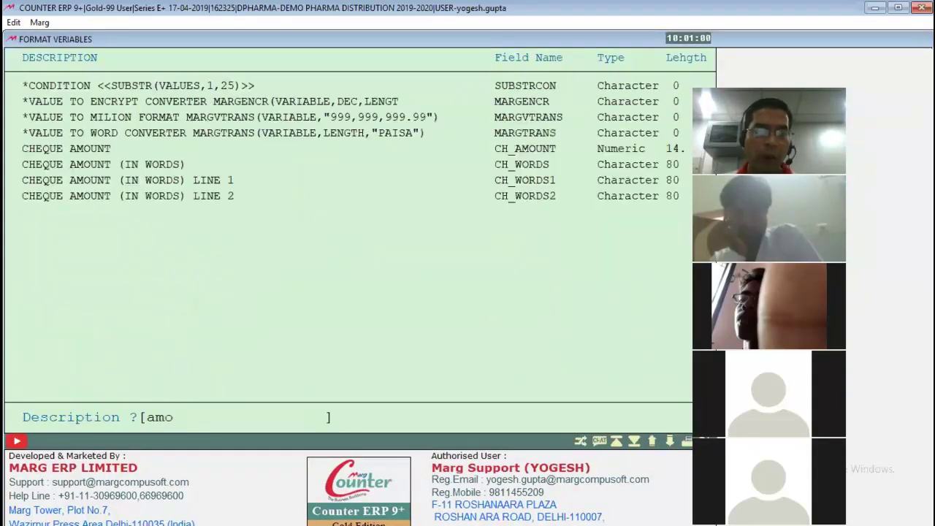
key(Down)
key(Down)
key(Down)
key(Down)
key(Down)
key(Down)
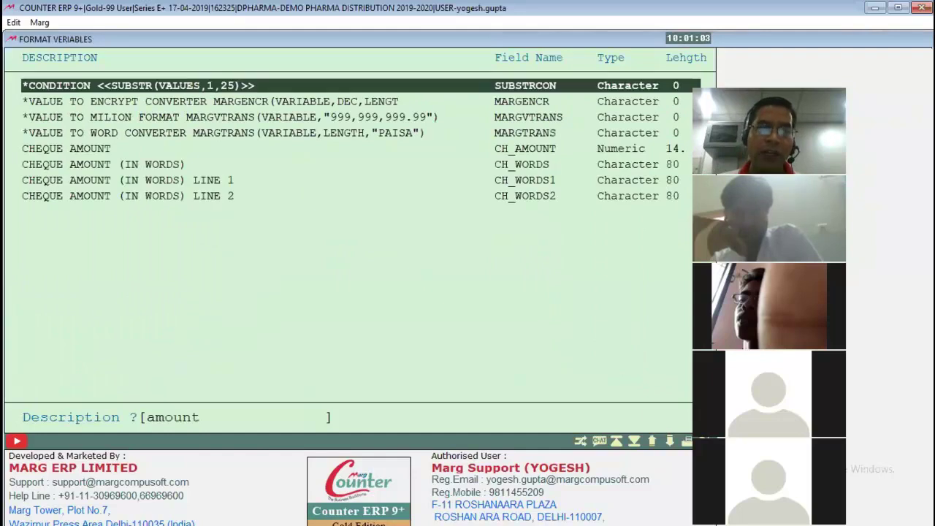
key(Return)
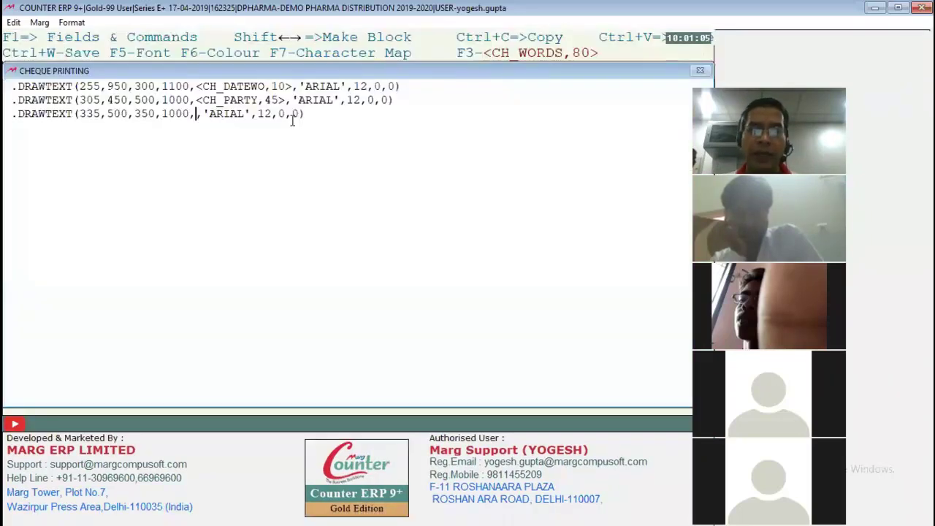
key(F3)
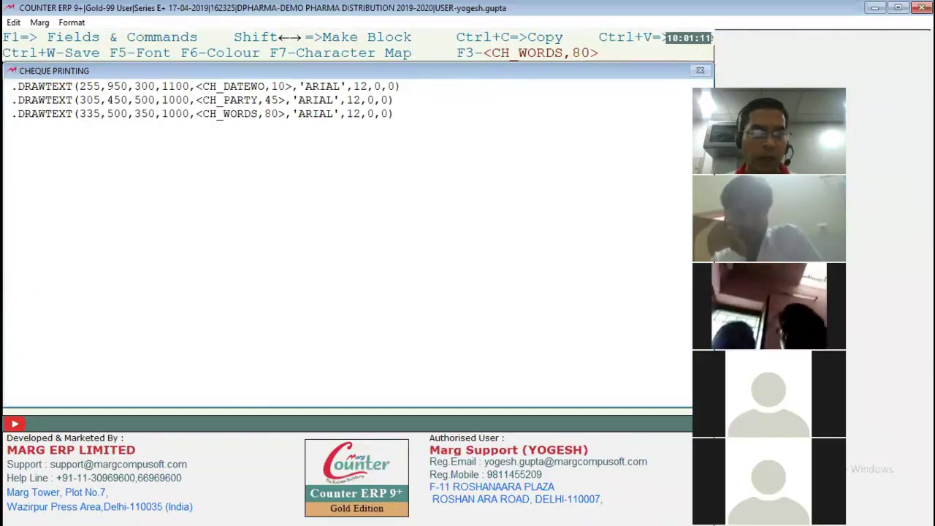
- Duplicate the amount-in-words line below it and set the copy's coordinates to 370,945,450,1100
key(shift+End)
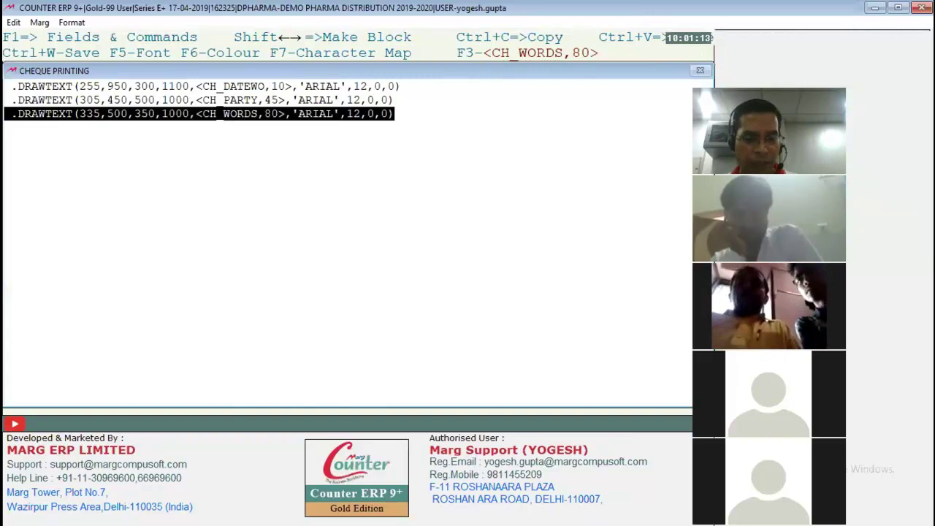
key(Down)
key(ctrl+v)
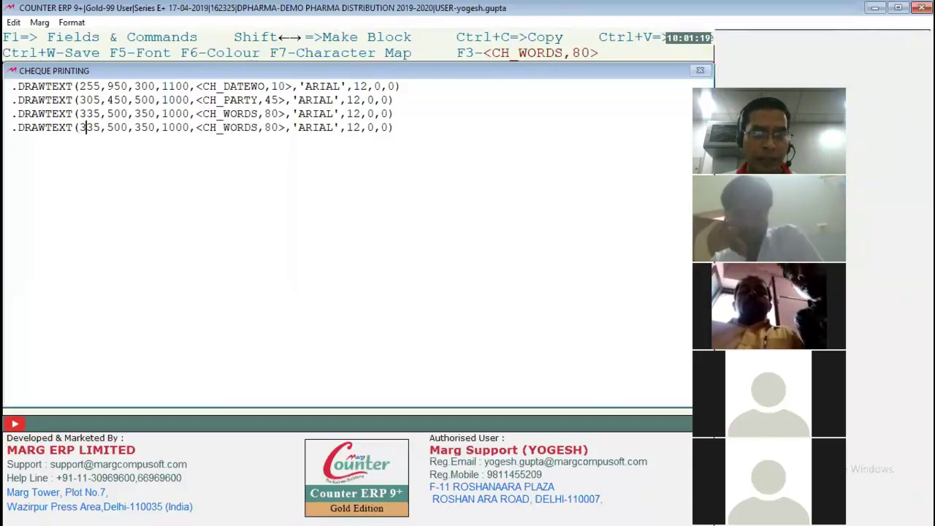
text(370,)
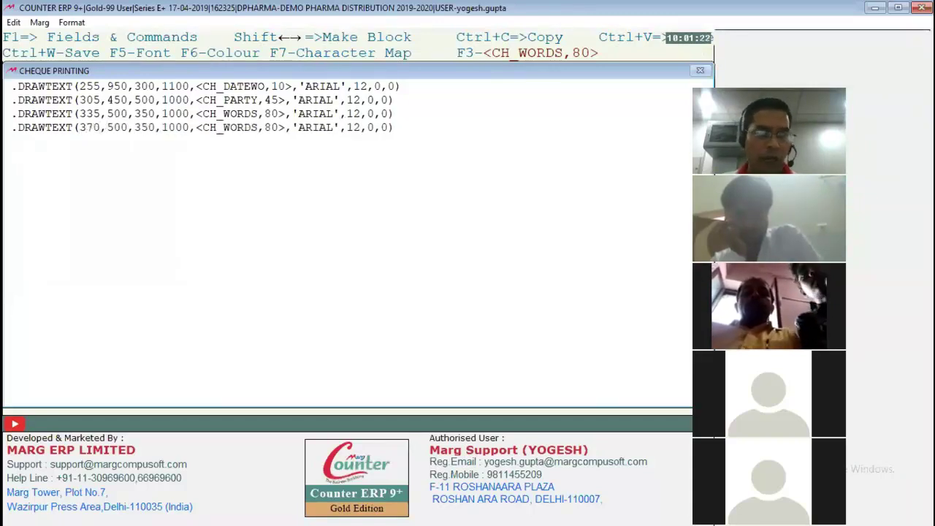
text(9)
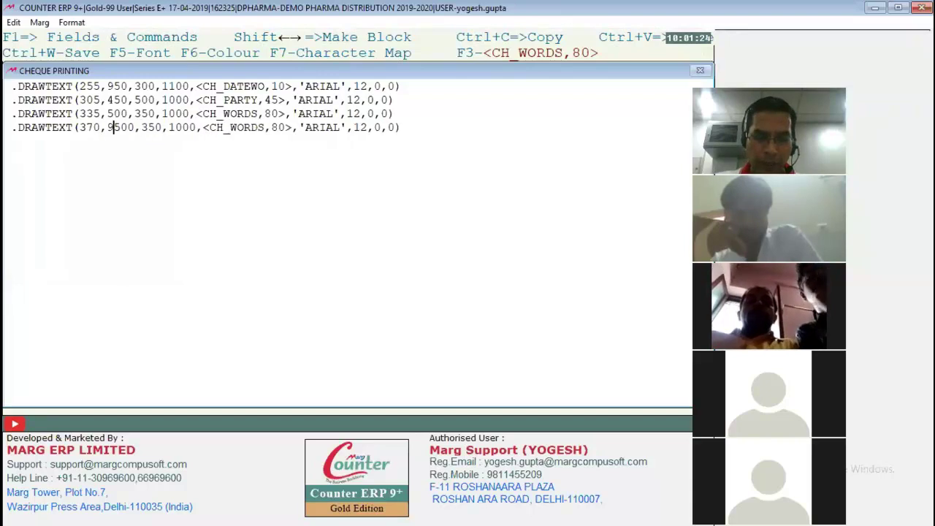
key(Delete)
text(4)
key(Delete)
key(Delete)
text(5)
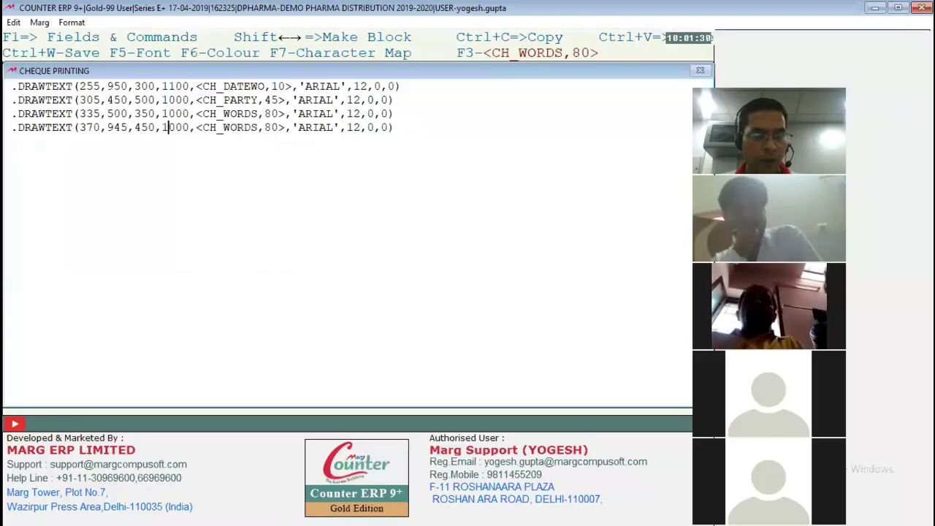
key(Delete)
text(1)
- Replace the amount-in-words variable in the fourth DRAWTEXT line with CHEQUE AMOUNT, <CH_AMOUNT,14,2>
key(Delete)
key(Delete)
key(Delete)
key(Delete)
key(Delete)
key(Delete)
key(Delete)
key(Delete)
key(Delete)
key(Delete)
key(Delete)
key(Delete)
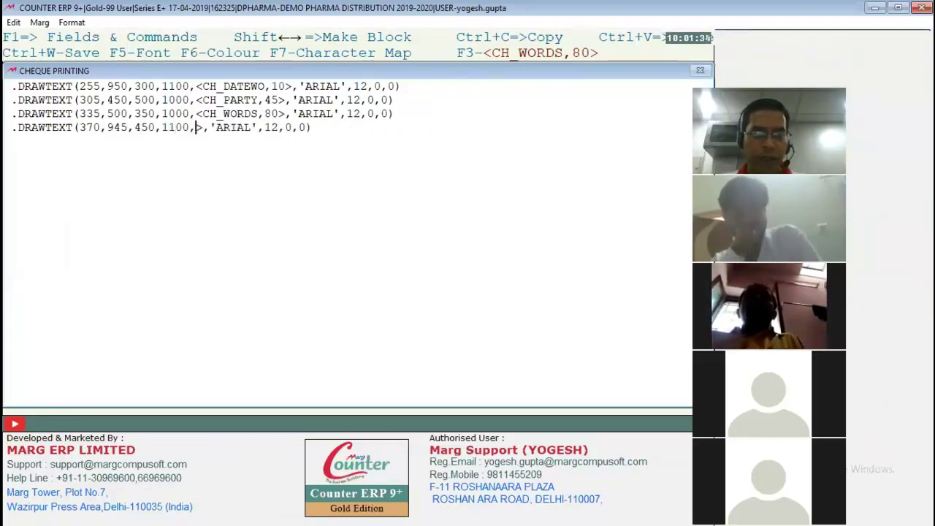
key(F1)
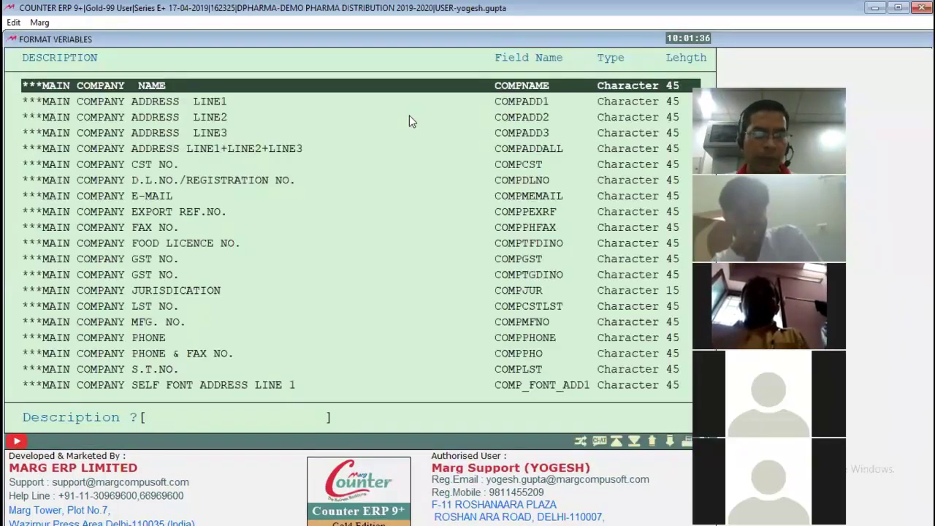
text(chequ)
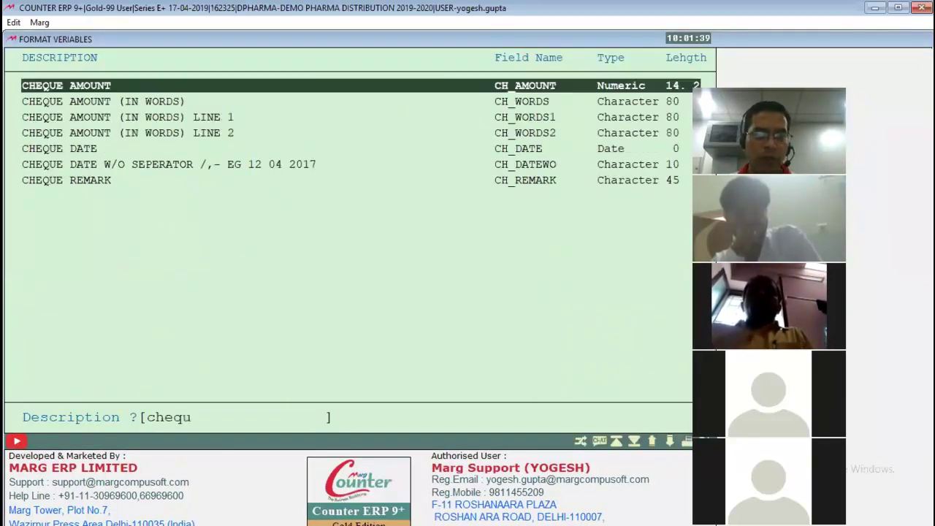
text(e)
text( am)
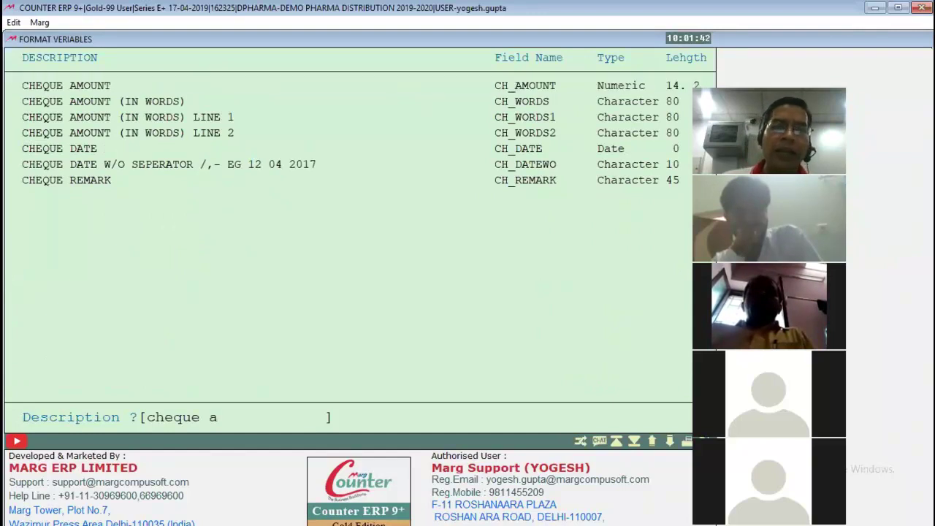
key(Up)
key(Up)
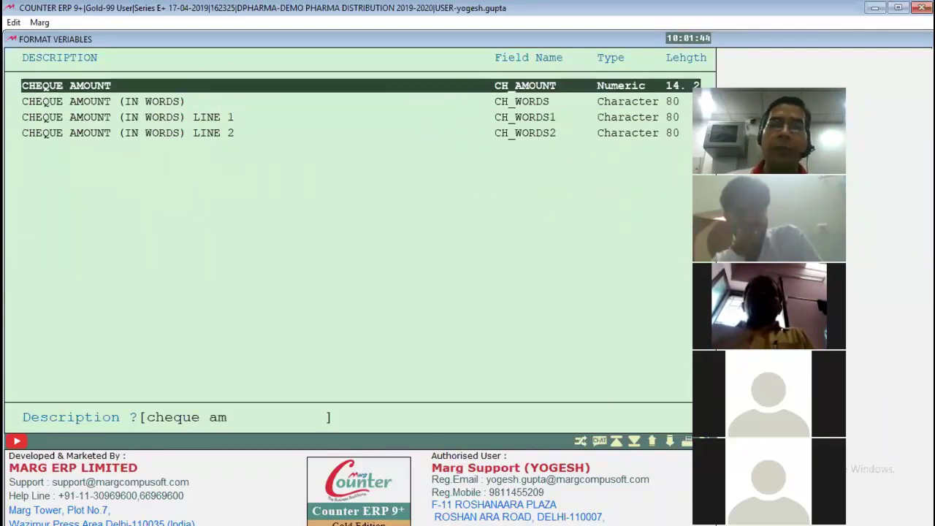
key(Return)
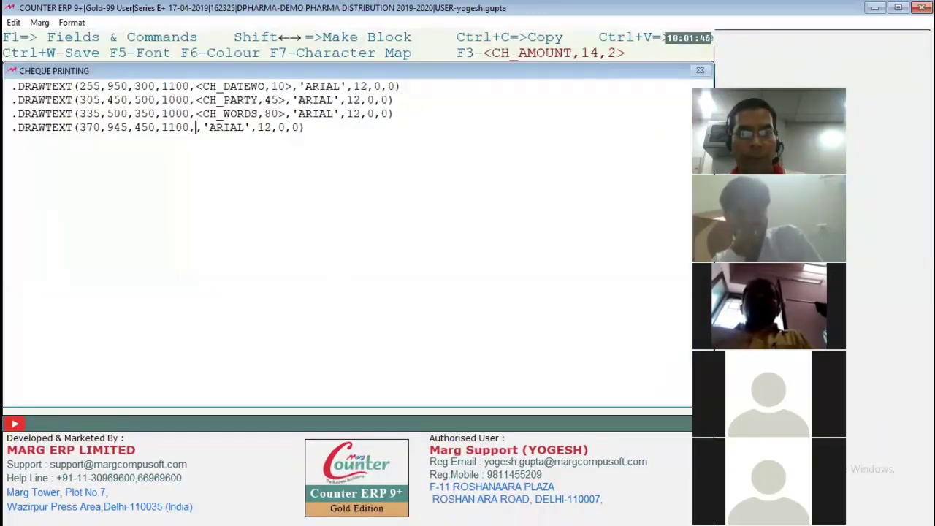
key(F3)
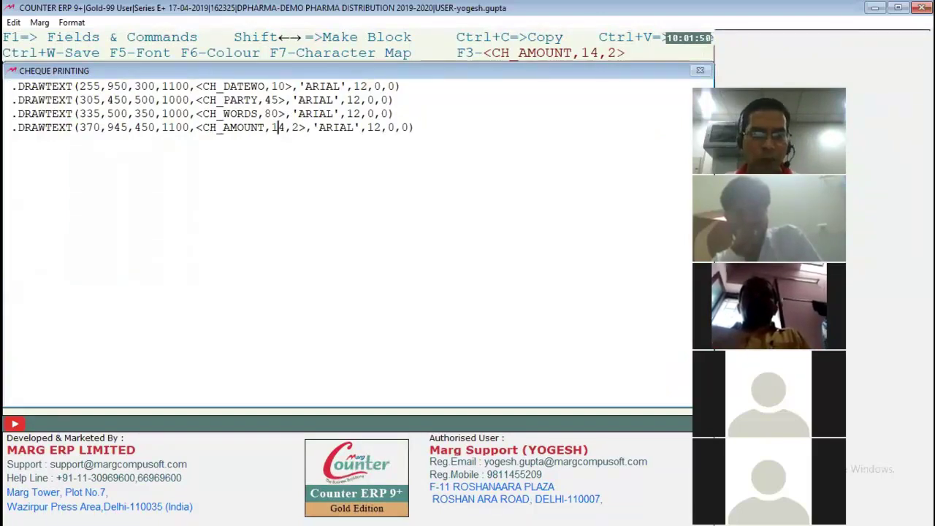
- Set the CH_AMOUNT variable's length to 10, save the cheque format and close the format setup
key(Delete)
text(0)
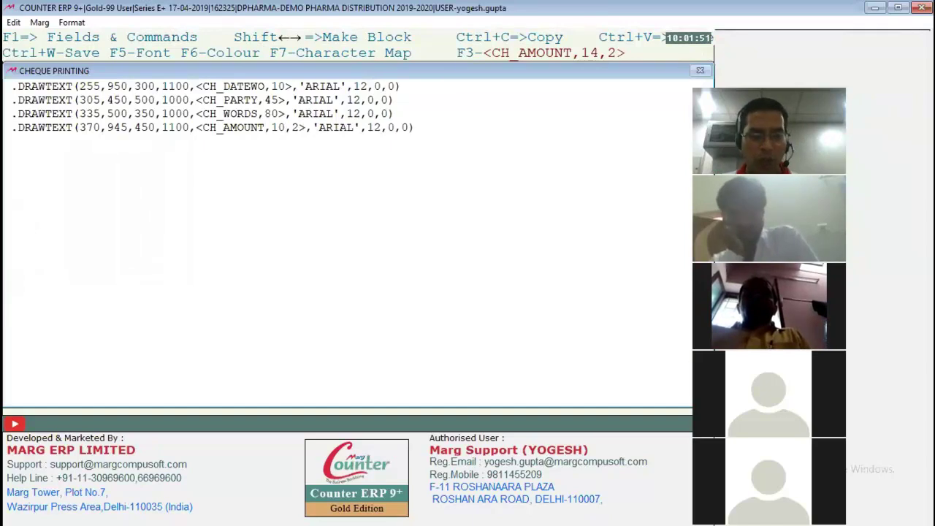
key(ctrl+w)
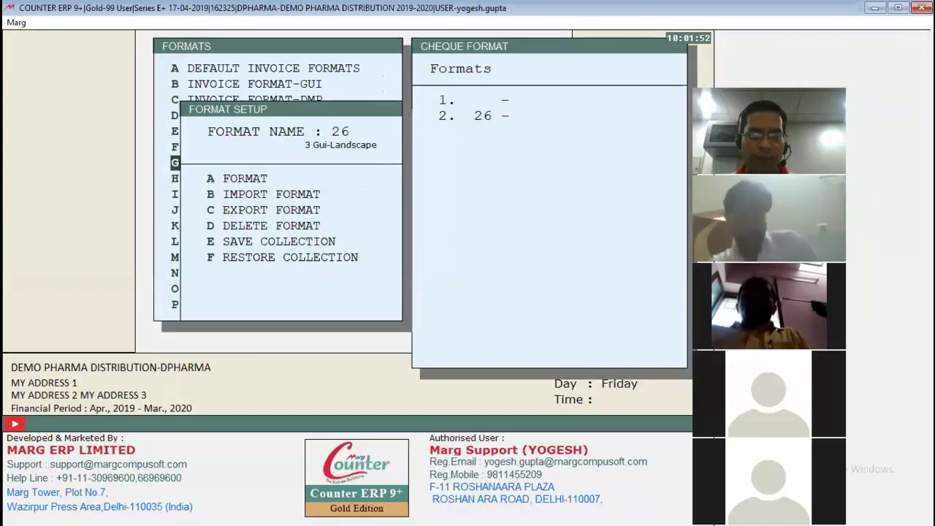
key(Escape)
key(Escape)
key(Escape)
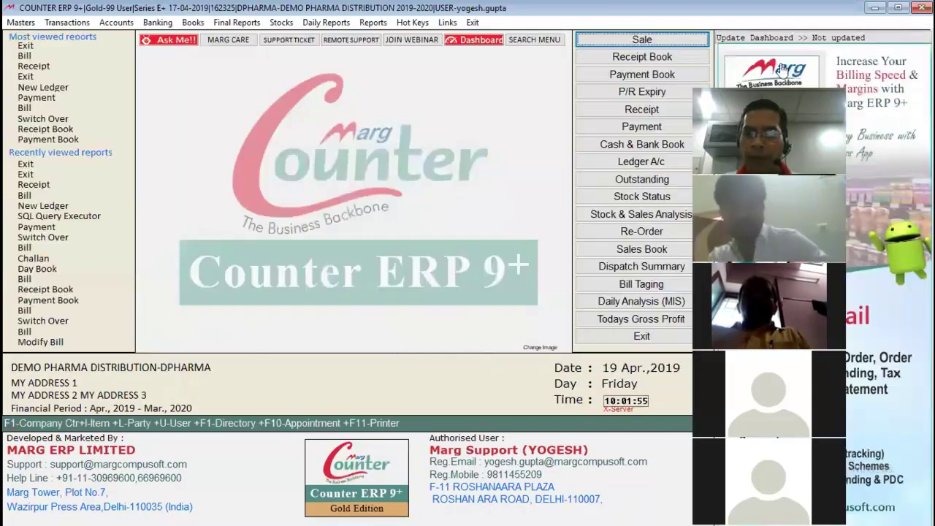
- Open the payment book for 19-04-2019 and bring up the print advice options of its payment voucher
click(660, 80)
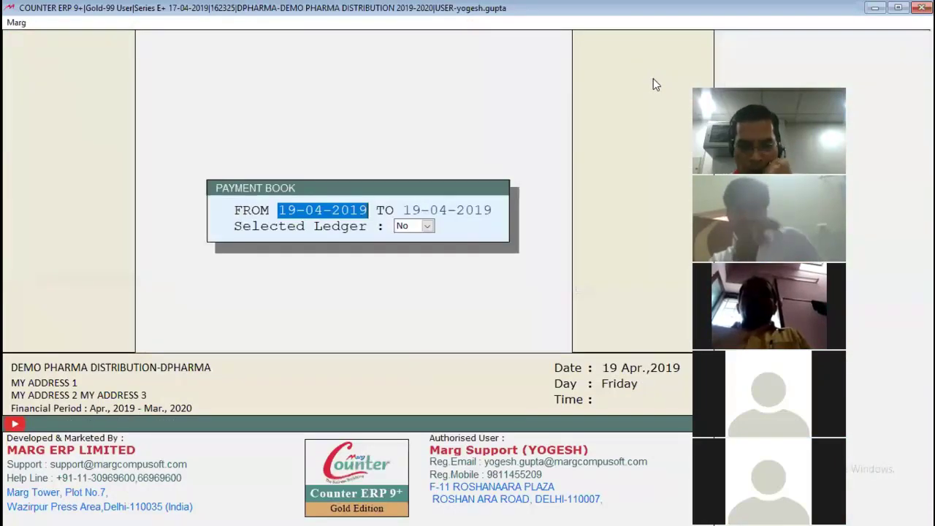
key(Return)
key(Return)
key(Return)
key(Return)
key(Right)
key(Right)
key(Right)
key(Right)
key(Return)
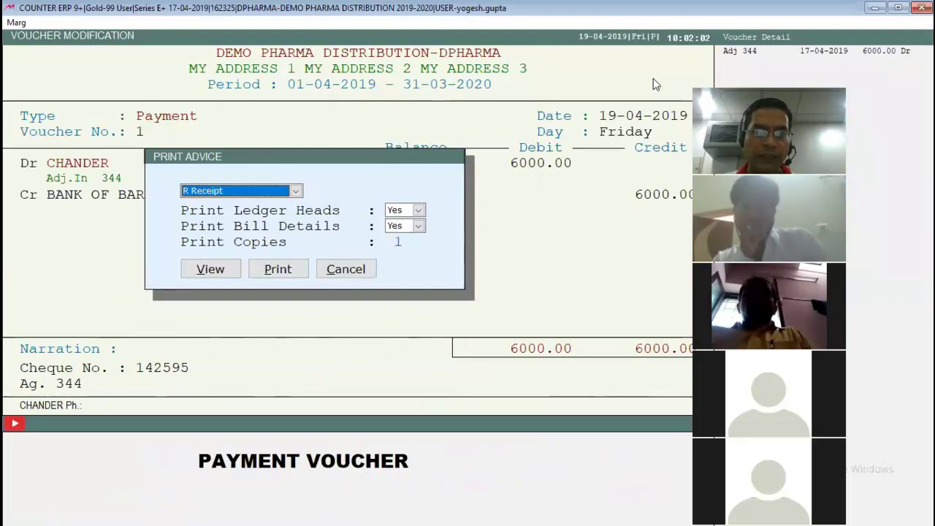
- Switch the print advice from receipt to cheque and preview the cheque
key(Down)
key(Return)
key(Return)
key(Return)
key(Return)
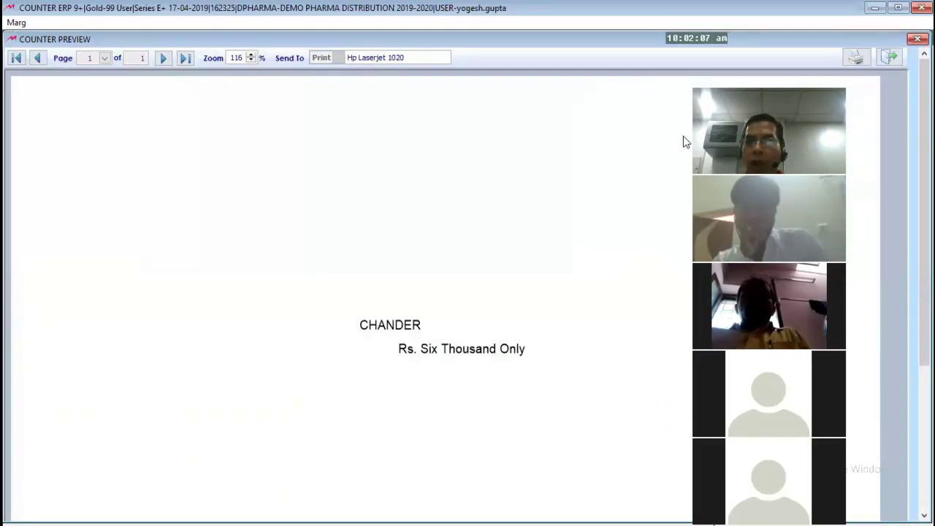
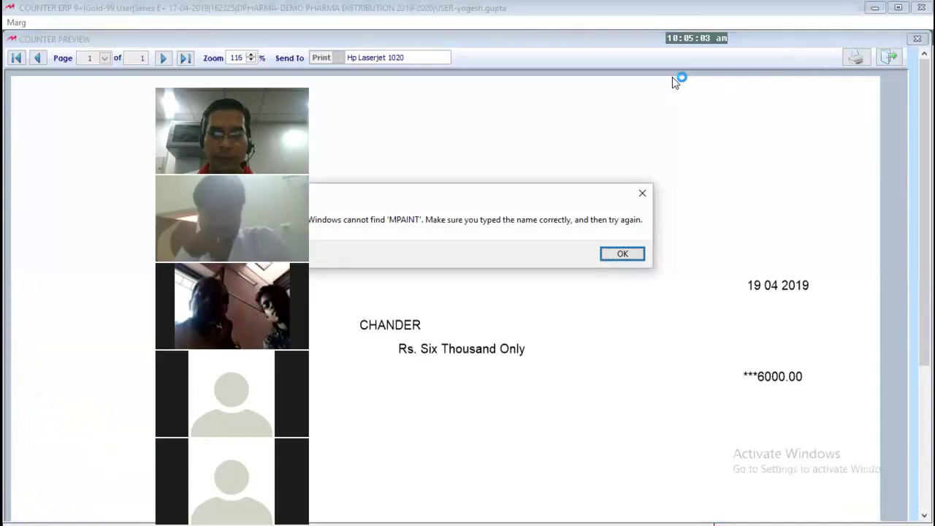
- Paste the captured cheque preview into Paint, examine the placement of its fields, and return to Marg ERP
key(ctrl+v)
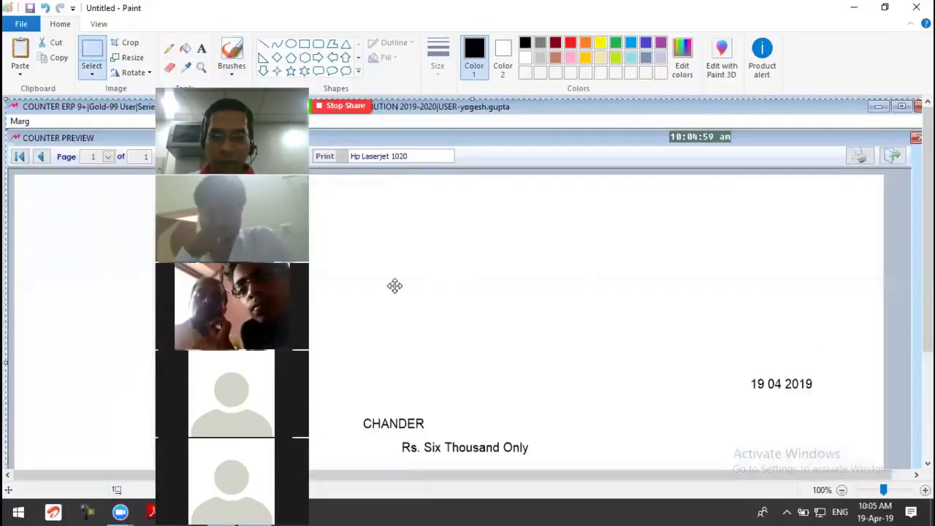
scroll(916, 298, down, 3)
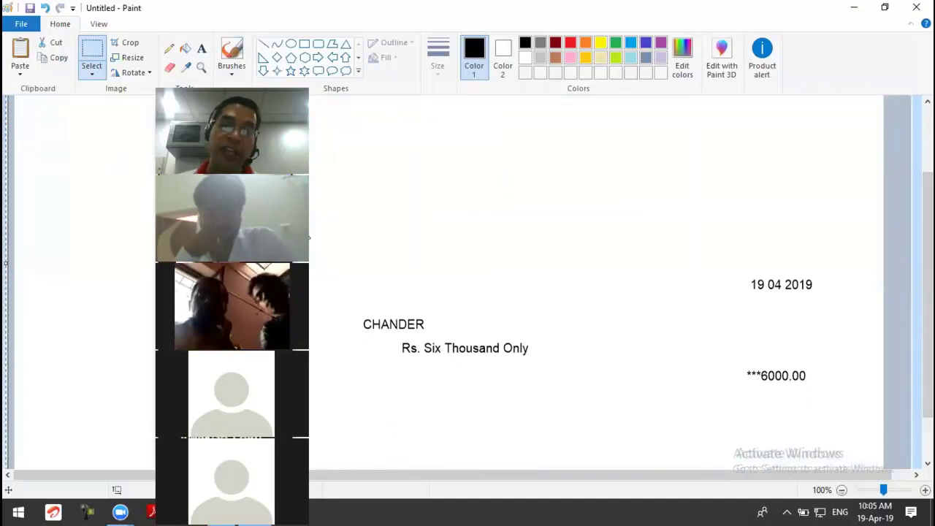
key(alt+Tab)
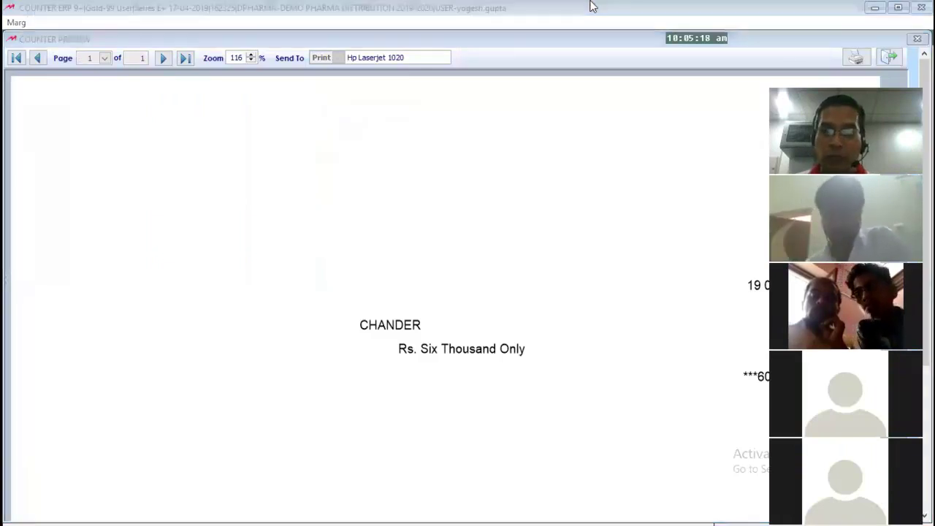
- Enter the software provider password and open landscape cheque format 26 in the DEMO PHARMA DISTRIBUTION_ company
key(Escape)
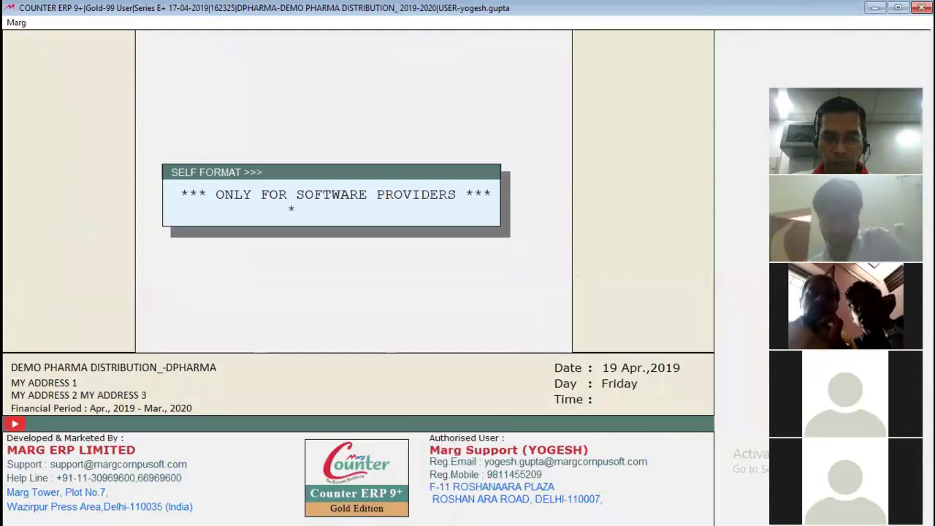
key(Return)
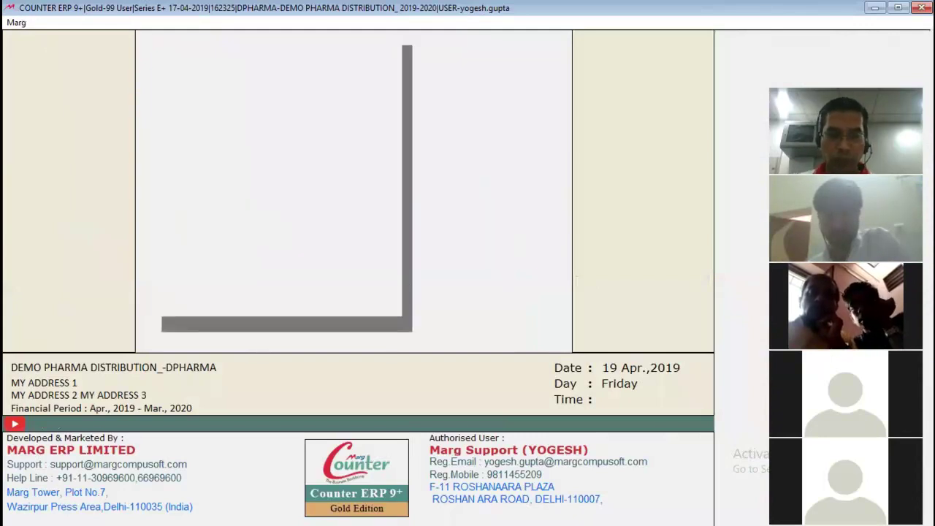
key(Down)
key(Down)
key(Down)
key(Down)
key(Down)
key(Down)
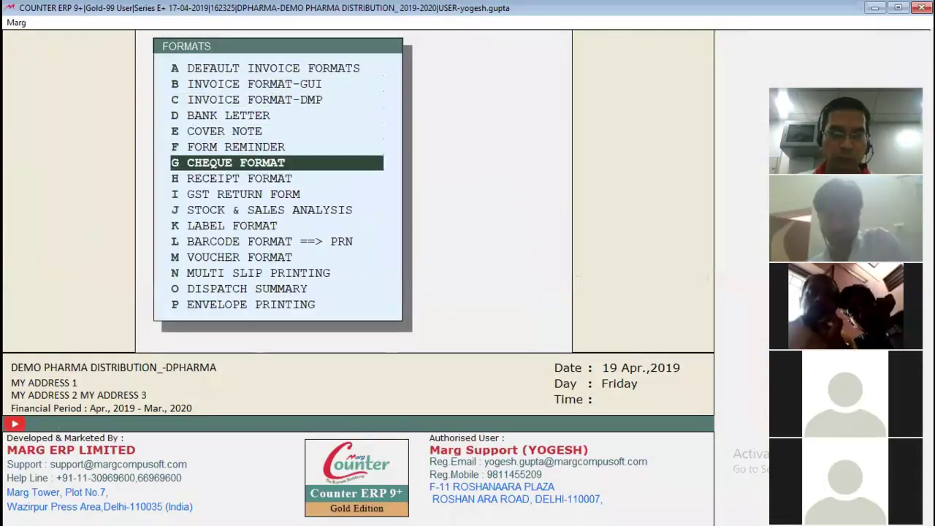
key(Return)
text(26)
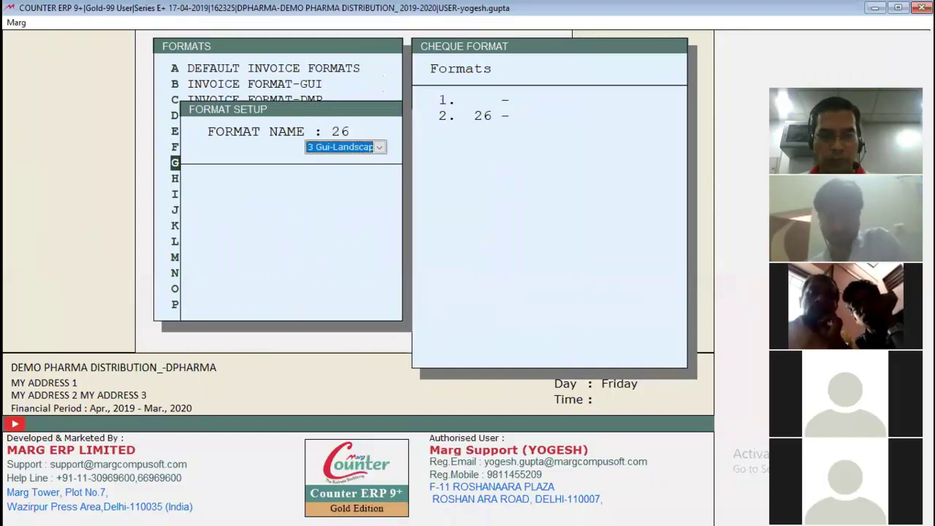
key(Return)
key(Return)
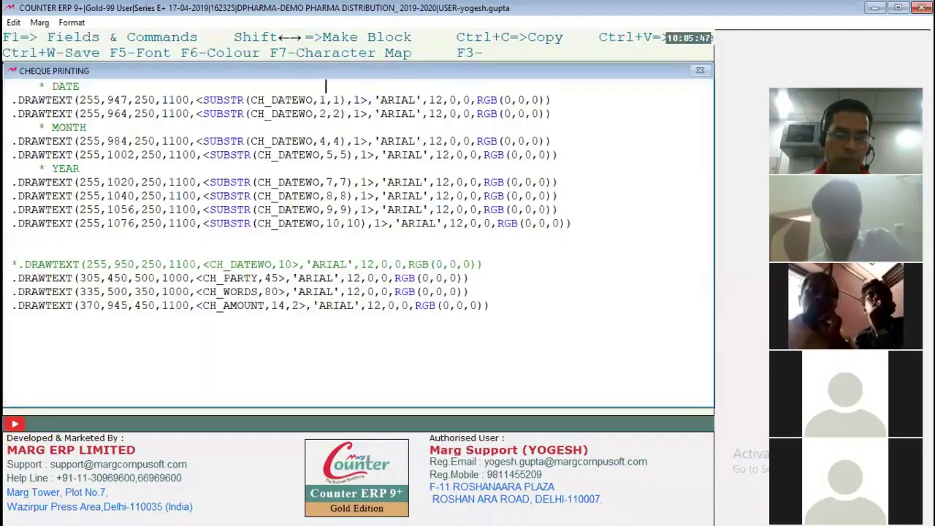
- Try to remove the DATE, MONTH and YEAR DRAWTEXT block from format 26, and undo the removal
drag(93, 86, 93, 223)
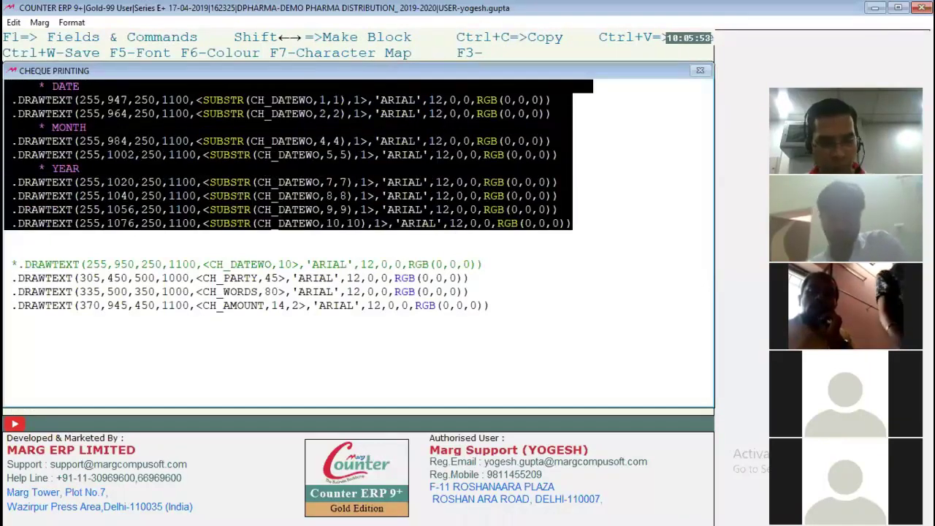
key(Delete)
text(WS)
key(Escape)
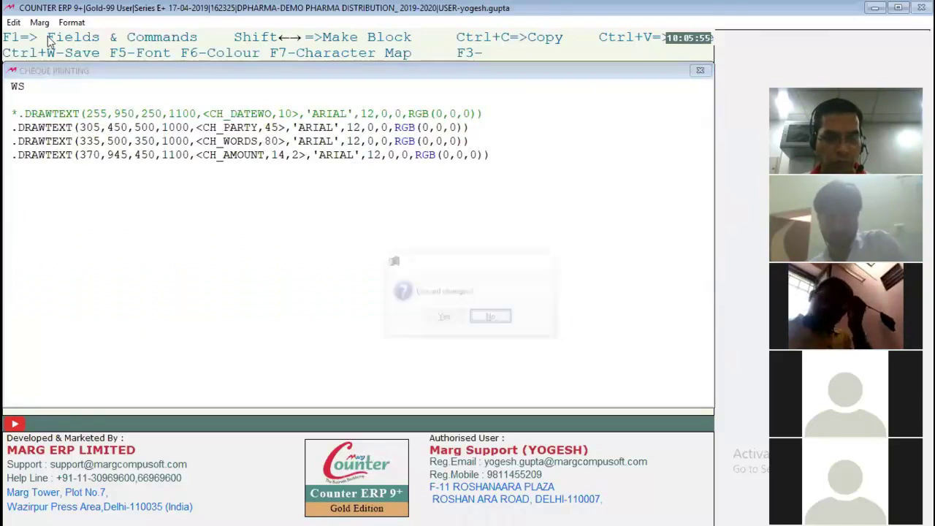
key(Escape)
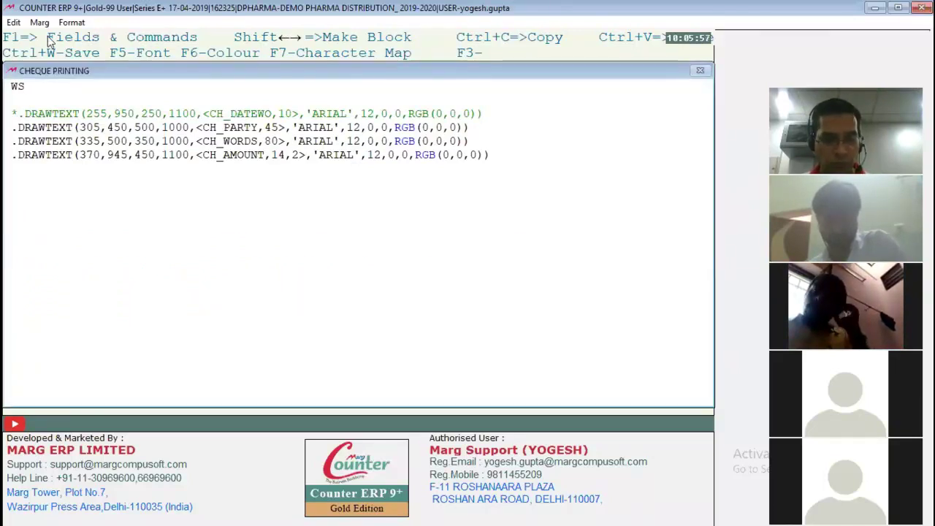
key(ctrl+z)
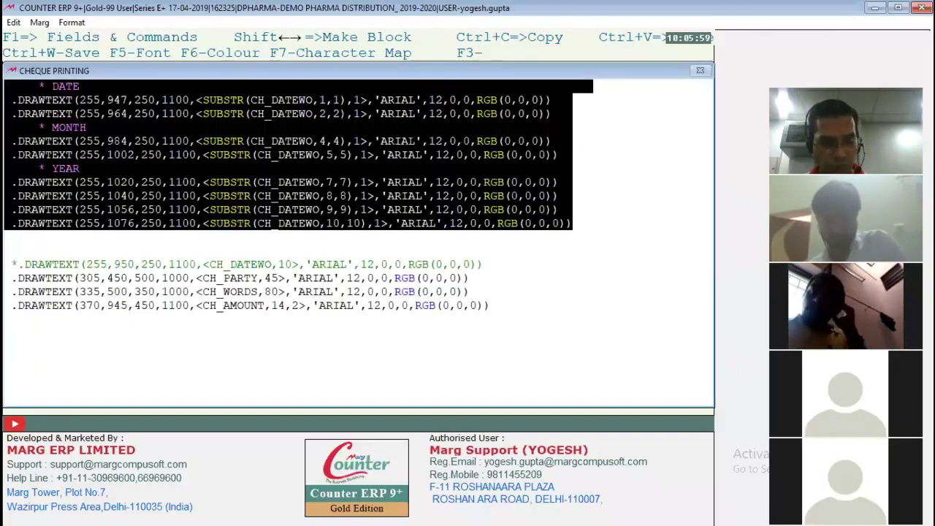
- Leave format 26 without saving and switch over to the DEMO PHARMA DISTRIBUTION company
key(Escape)
key(Return)
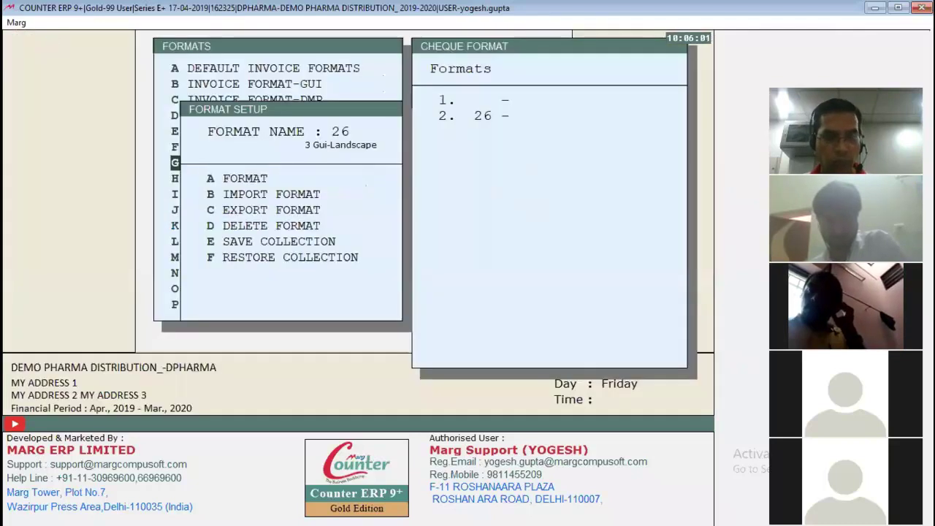
key(Escape)
key(Escape)
key(Escape)
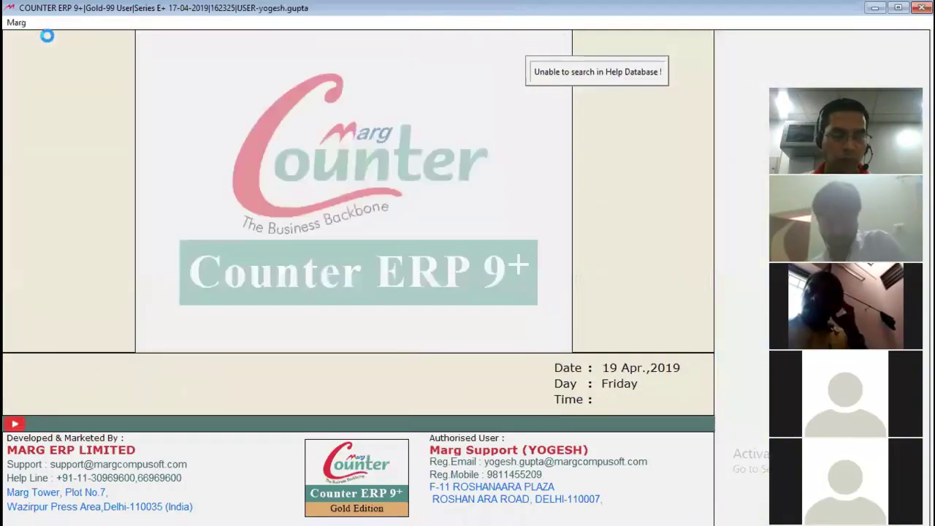
key(Up)
key(Return)
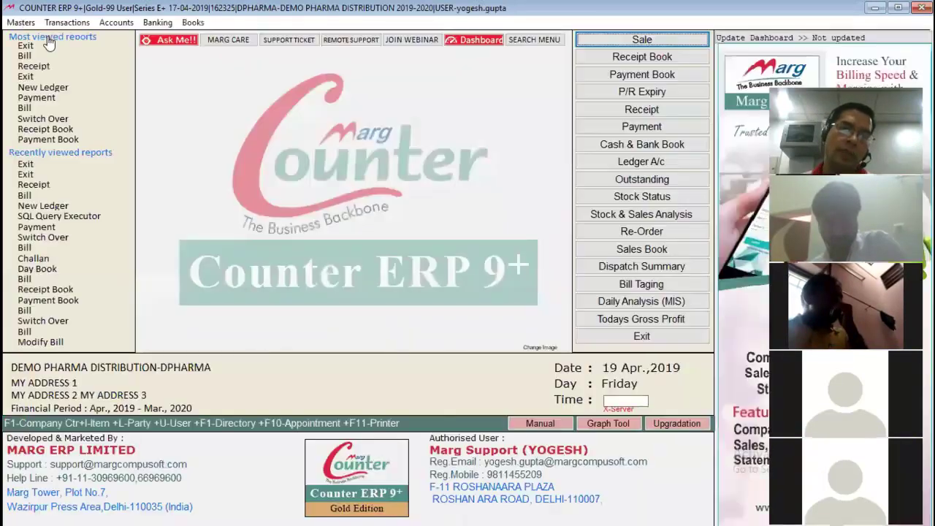
- Open the self format setup, confirming the software provider password
key(alt+m)
key(Up)
key(Right)
key(Down)
key(Return)
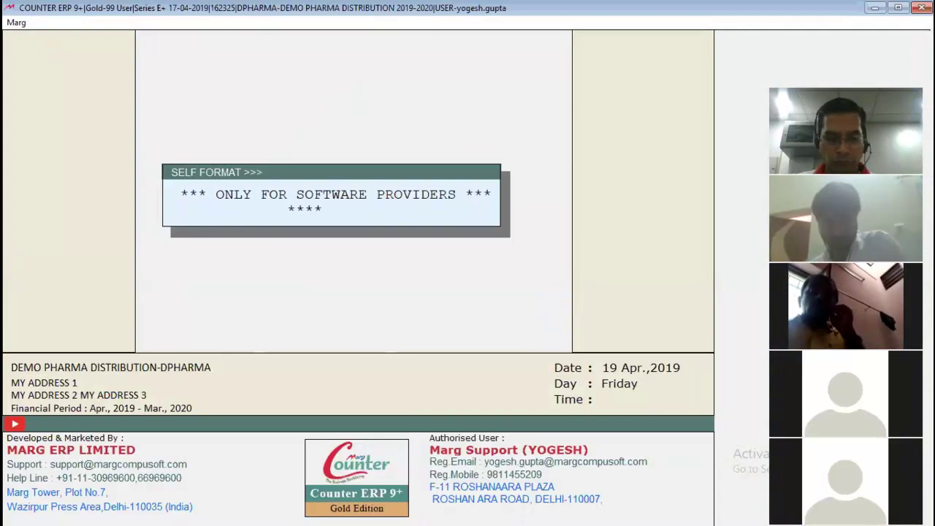
key(Return)
- Open the landscape cheque format 26 for editing
key(Down)
key(Down)
key(Down)
key(Down)
key(Down)
key(Down)
key(Return)
text(2)
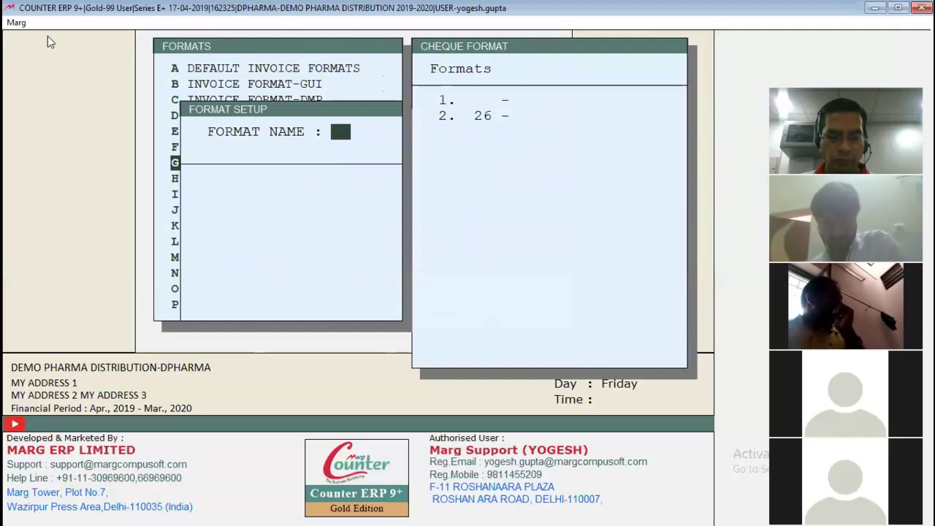
text(6)
key(Return)
key(Return)
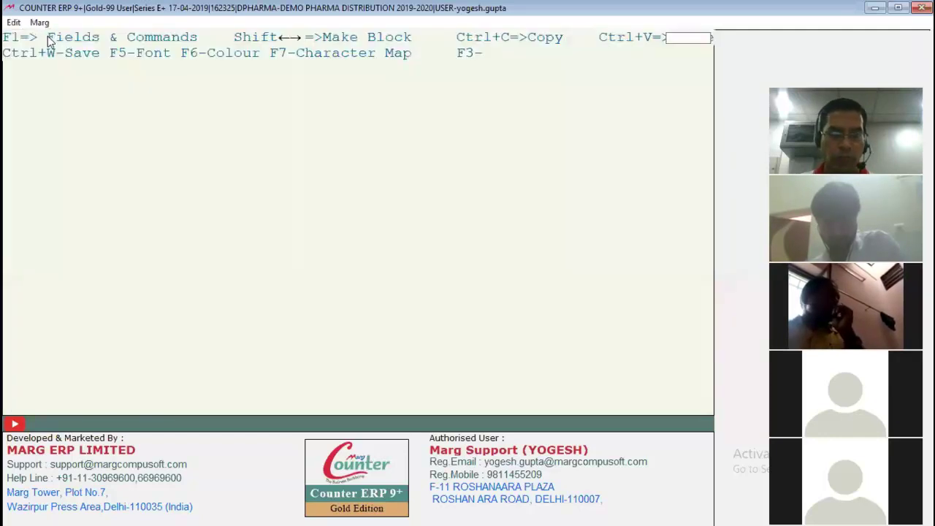
- Insert seven blank lines above the date DRAWTEXT line in the cheque format
key(Return)
key(Return)
key(Return)
key(Return)
key(Return)
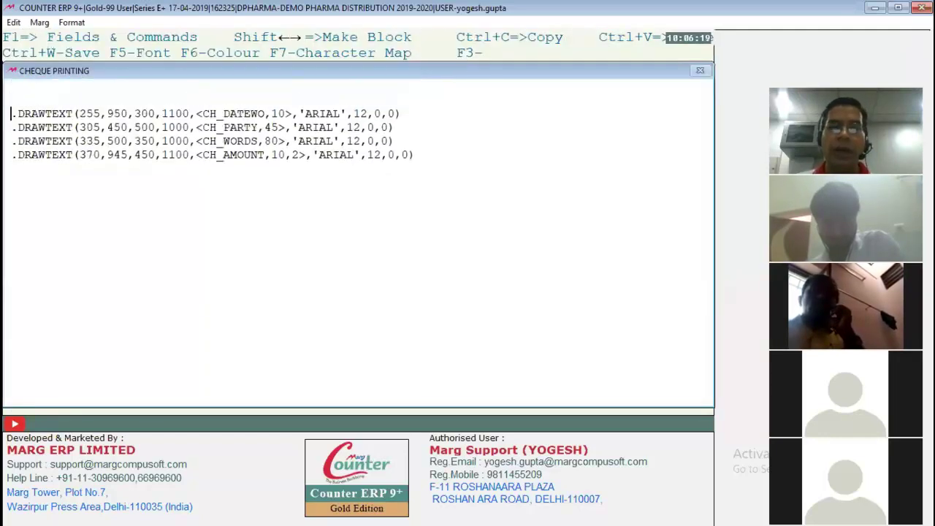
key(Up)
key(shift+Down)
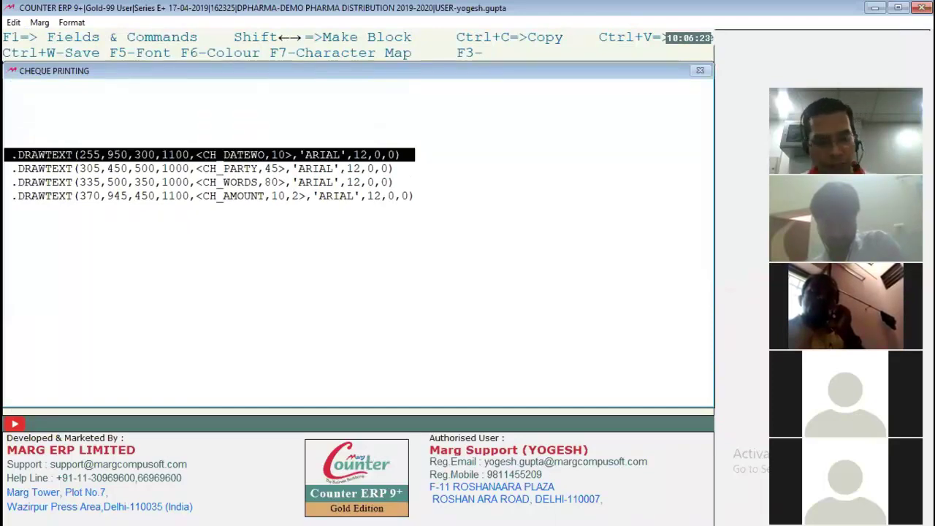
key(shift+Up)
key(Return)
key(Return)
key(Return)
key(Return)
key(Return)
key(Return)
key(Return)
key(Return)
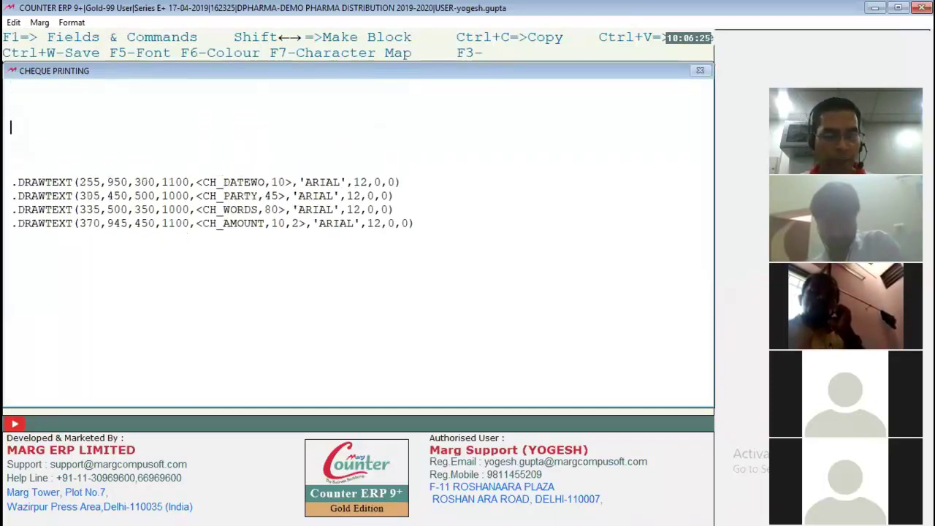
- Insert DATE, MONTH and YEAR sections above with eight SUBSTR(CH_DATEWO) DRAWTEXT lines, horizontally at 947, 964, 984, 1002, 1020, 1040, 1056 and 1076
key(Up)
key(Up)
click(11, 86)
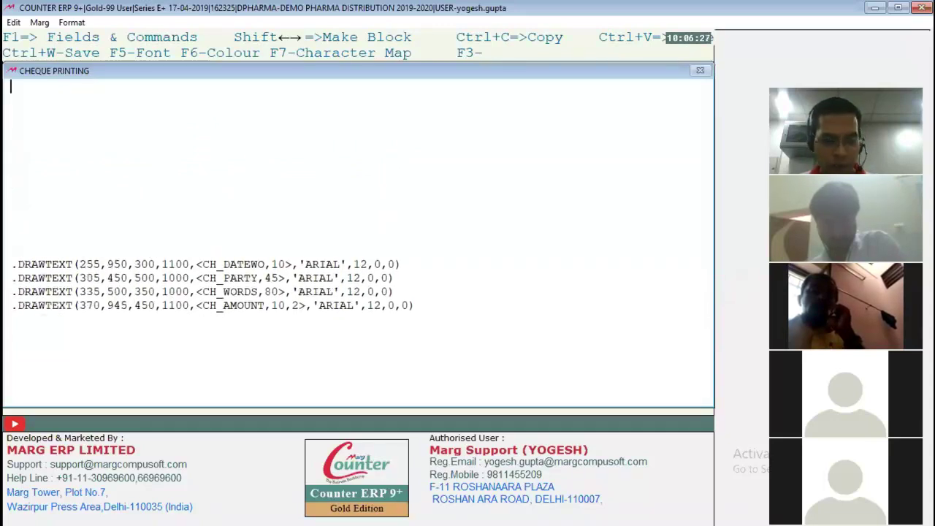
text(* DATE .DRAWTEXT(255,947,250,1100,<SUBSTR(CH_DATEWO,1,1),1>,'ARIAL',12,0,0,RGB(0,0,0)) .DRAWTEXT(255,964,250,1100,<SUBSTR(CH_DATEWO,2,2),1>,'ARIAL',12,0,0,RGB(0,0,0))     * MONTH .DRAWTEXT(255,984,250,1100,<SUBSTR(CH_DATEWO,4,4),1>,'ARIAL',12,0,0,RGB(0,0,0)) .DRAWTEXT(255,1002,250,1100,<SUBSTR(CH_DATEWO,5,5),1>,'ARIAL',12,0,0,RGB(0,0,0))     * YEAR .DRAWTEXT(255,1020,250,1100,<SUBSTR(CH_DATEWO,7,7),1>,'ARIAL',12,0,0,RGB(0,0,0)) .DRAWTEXT(255,1040,250,1100,<SUBSTR(CH_DATEWO,8,8),1>,'ARIAL',12,0,0,RGB(0,0,0)) .DRAWTEXT(255,1056,250,1100,<SUBSTR(CH_DATEWO,9,9),1>,'ARIAL',12,0,0,RGB(0,0,0)) .DRAWTEXT(255,1076,250,1100,<SUBSTR(CH_DATEWO,10,10),1>,'ARIAL',12,0,0,RGB(0,0,0)))
- Delete the surplus blank lines between the YEAR digit lines and the full-date CH_DATEWO line, keeping one blank line
key(shift+Down)
key(shift+Down)
key(shift+Down)
key(shift+Down)
key(shift+Down)
key(shift+Down)
key(shift+Down)
key(shift+Down)
key(shift+Down)
key(shift+Down)
key(shift+Down)
key(shift+Down)
key(shift+Down)
key(shift+Up)
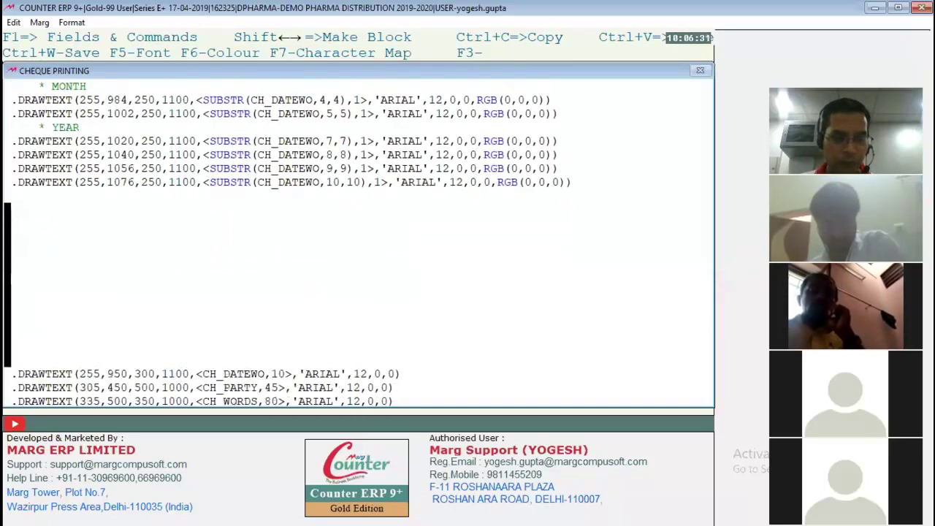
key(Delete)
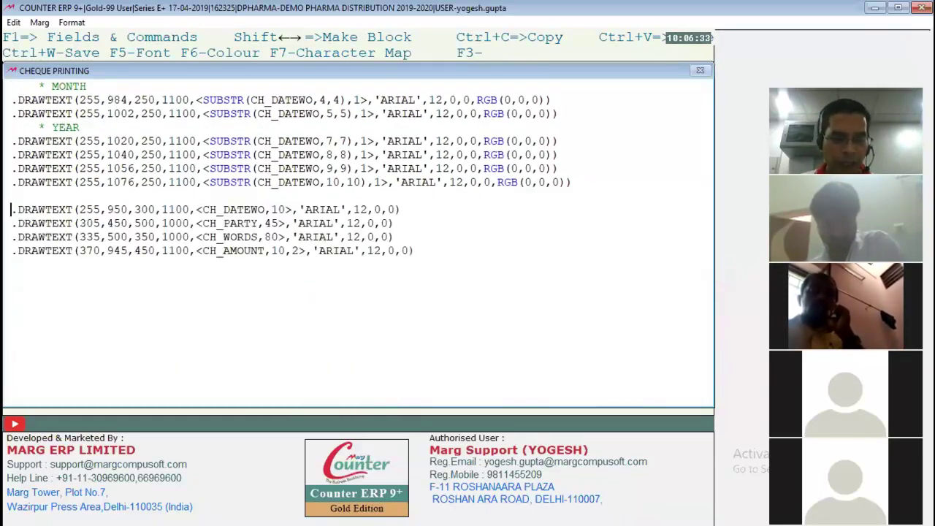
- Move the full-date CH_DATEWO DRAWTEXT line below the CH_AMOUNT line and comment it out with an asterisk
key(shift+Down)
key(ctrl+c)
key(Delete)
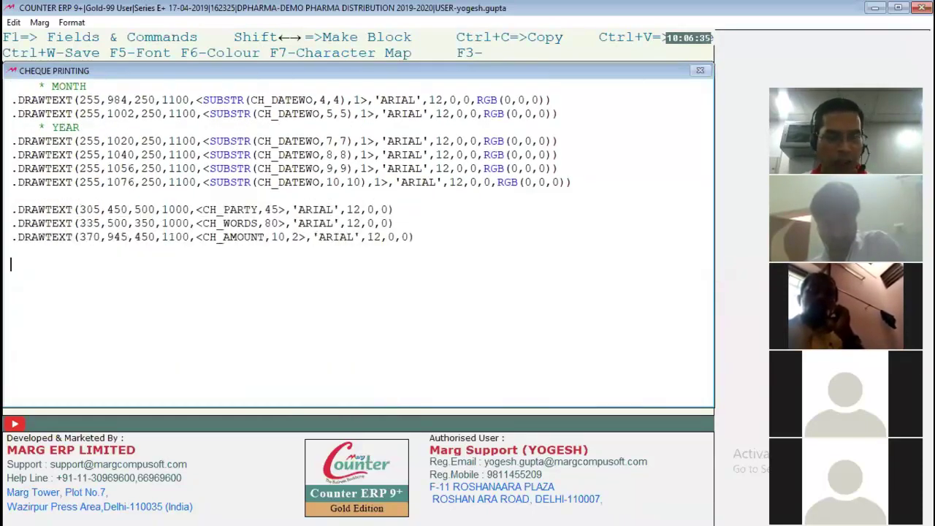
key(ctrl+v)
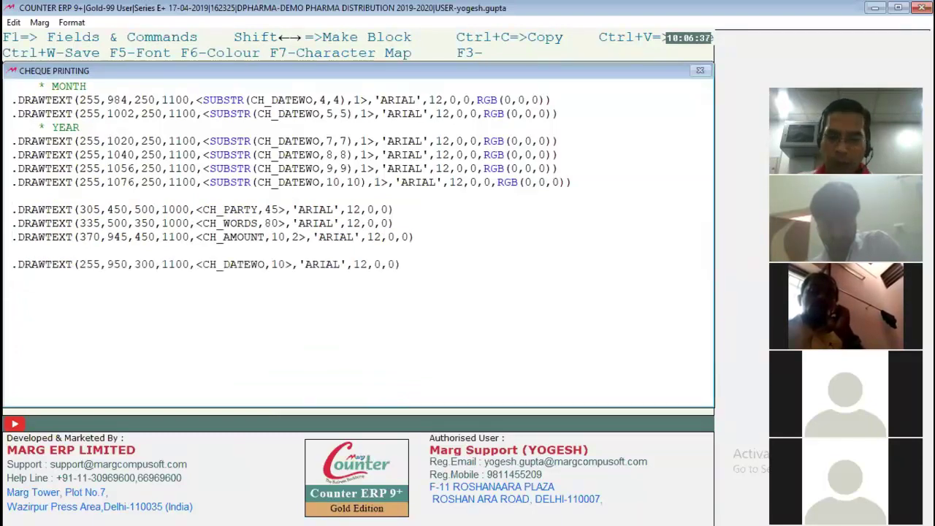
text(*)
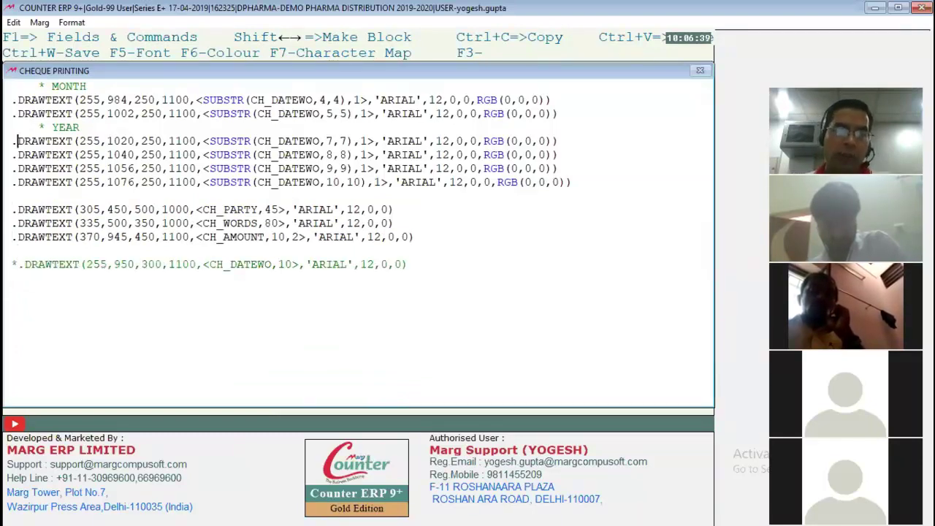
- Examine the first DATE digit line, following its DRAWTEXT coordinates and the SUBSTR(CH_DATEWO,1,1) arguments
key(Up)
key(Up)
key(Up)
key(Up)
key(Up)
key(Up)
key(Up)
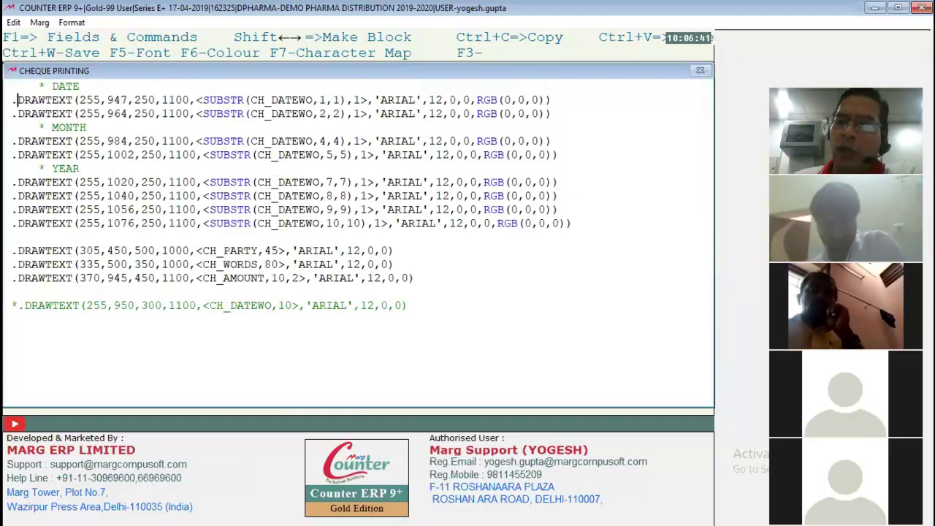
key(Left)
key(Right)
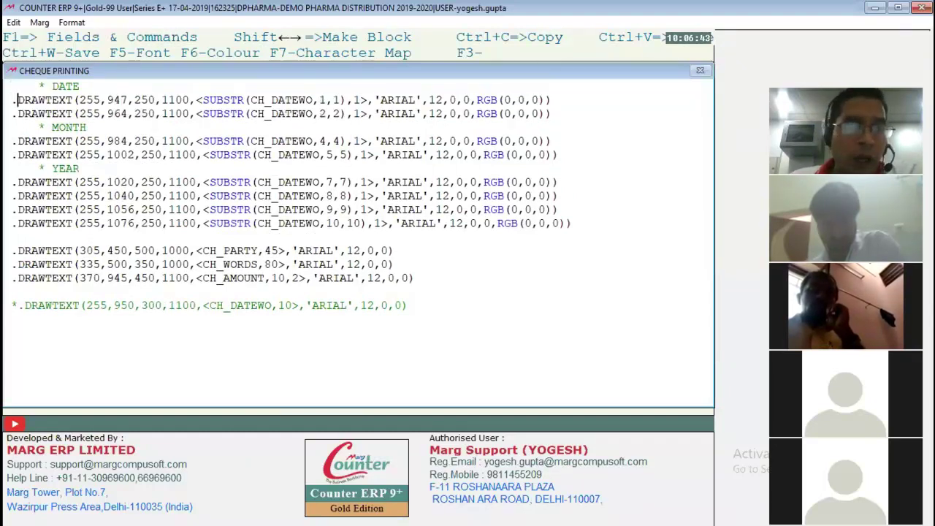
key(Right)
key(Right)
key(Right)
key(Right)
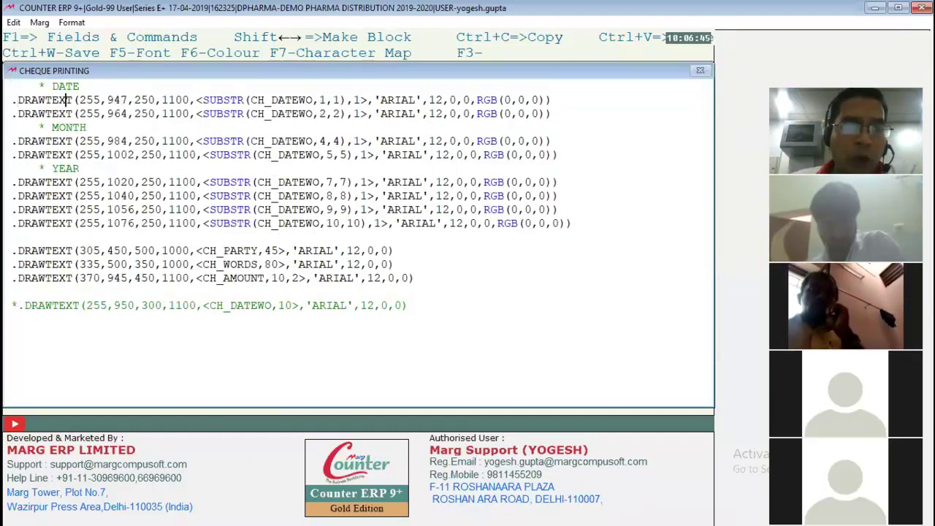
key(Right)
key(Right)
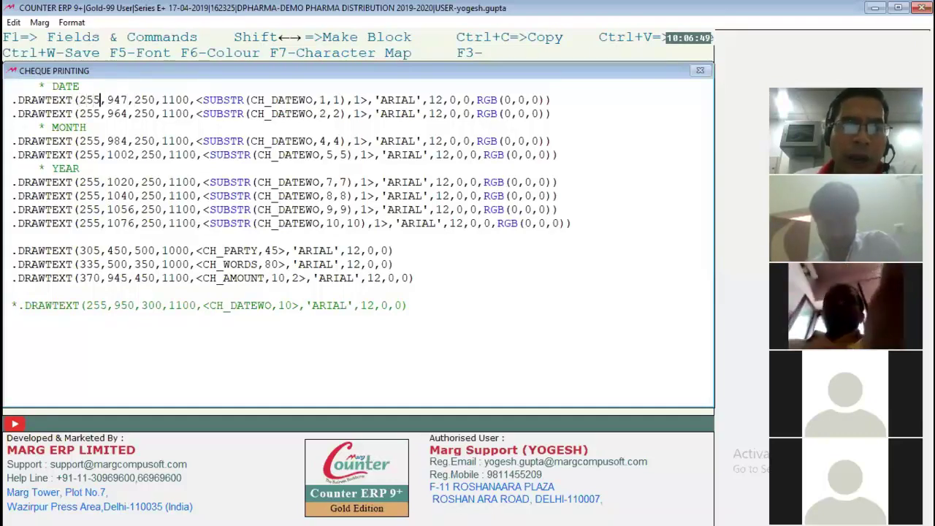
key(Right)
key(Right)
key(Right)
key(Right)
key(Right)
key(Right)
key(Right)
key(Right)
key(Right)
key(Right)
key(Right)
key(Right)
key(Right)
key(Right)
key(Right)
key(Right)
key(Right)
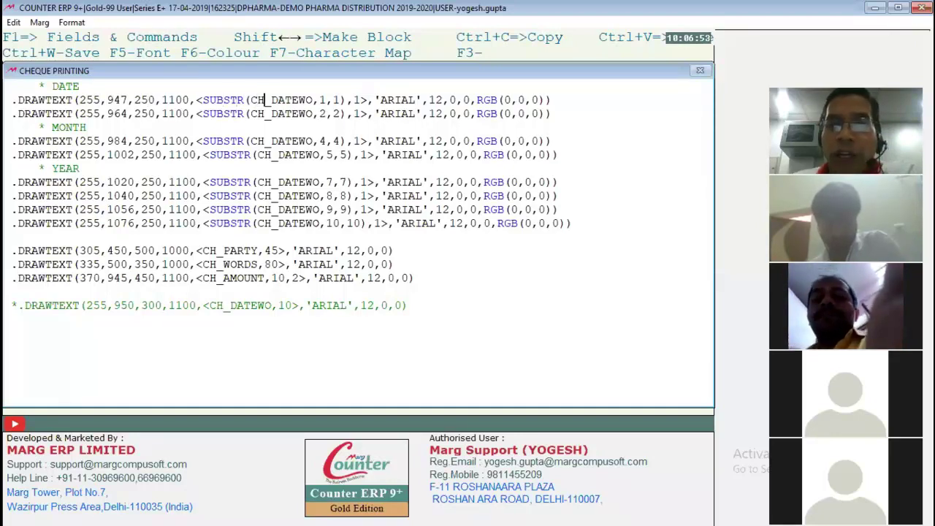
key(Right)
key(Right)
key(Right)
key(Right)
key(Right)
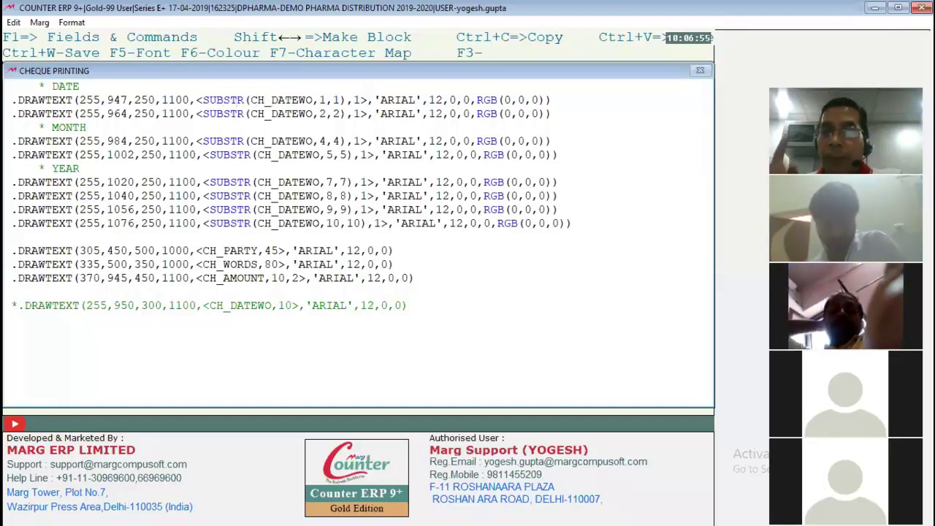
key(Right)
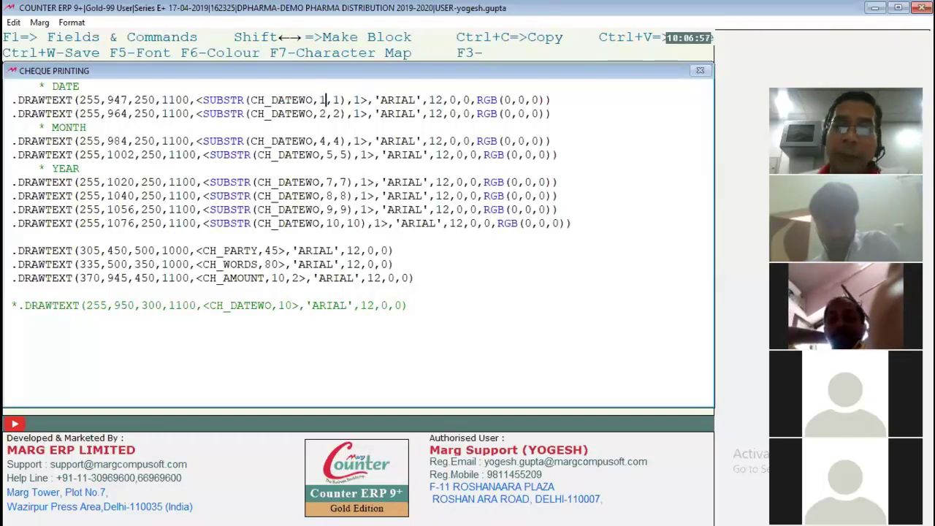
key(Right)
key(Right)
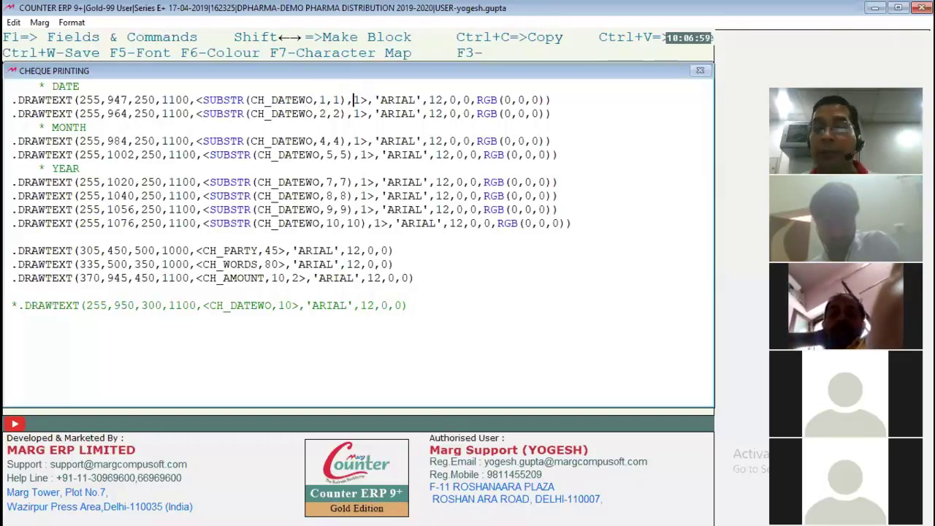
key(Right)
key(Right)
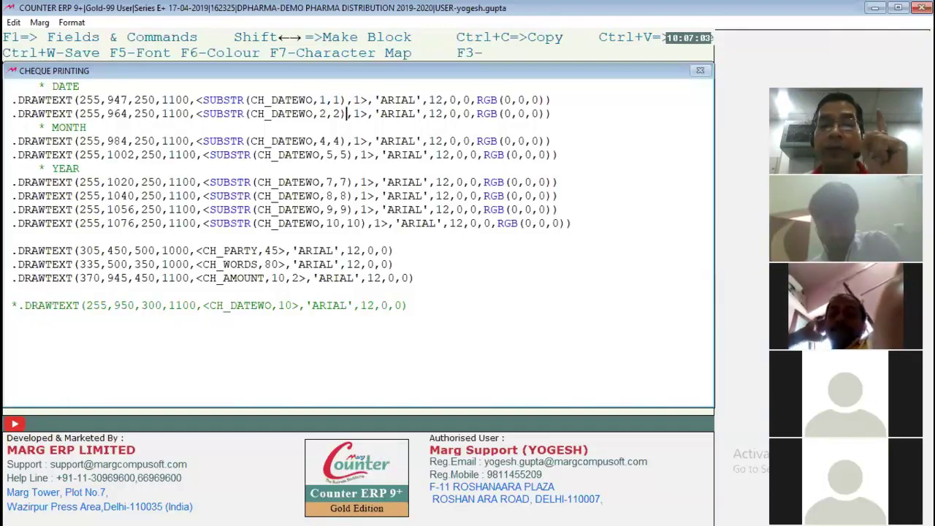
- Examine the second DATE digit line, highlighting its horizontal coordinate 964 and following its SUBSTR(CH_DATEWO,2,2) arguments
key(Left)
key(Left)
key(Left)
key(Left)
key(Left)
key(Left)
key(Left)
key(Left)
key(Left)
key(Left)
key(Left)
key(Left)
key(Left)
key(Left)
key(Left)
key(Left)
key(Left)
key(Left)
key(Left)
key(Left)
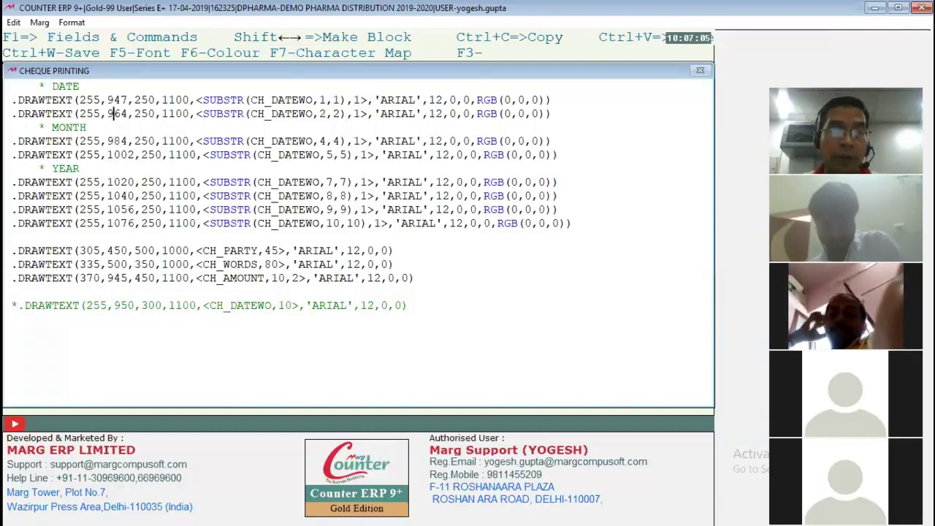
key(shift+Right)
key(shift+Right)
key(shift+Right)
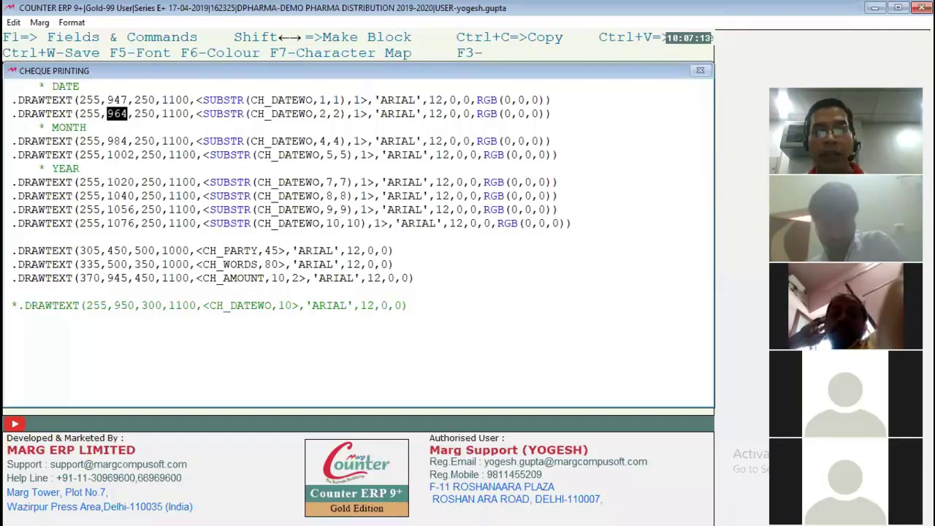
key(Right)
key(Right)
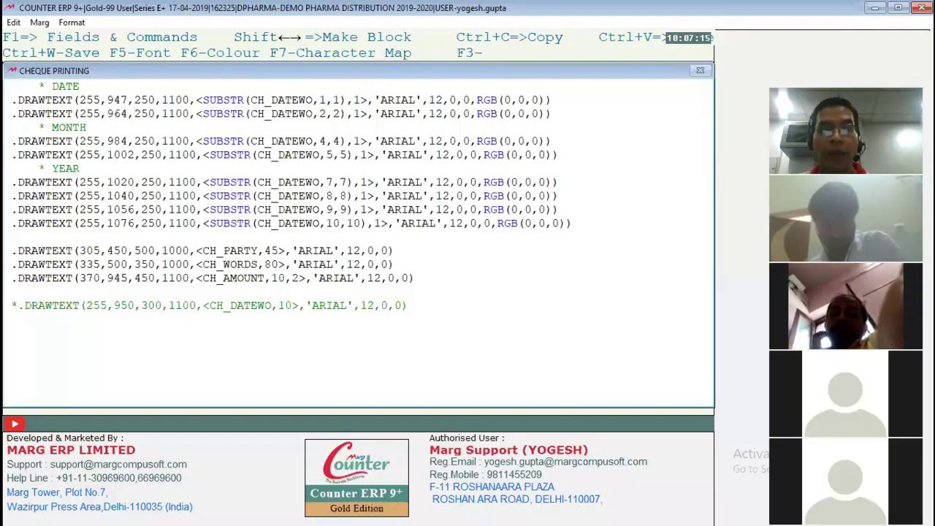
key(Right)
key(Right)
key(Right)
key(Right)
key(Right)
key(Right)
key(Right)
key(Right)
key(Right)
key(Right)
key(Right)
key(Right)
key(Right)
key(Right)
key(Right)
key(Right)
key(Right)
key(Right)
key(Right)
key(Right)
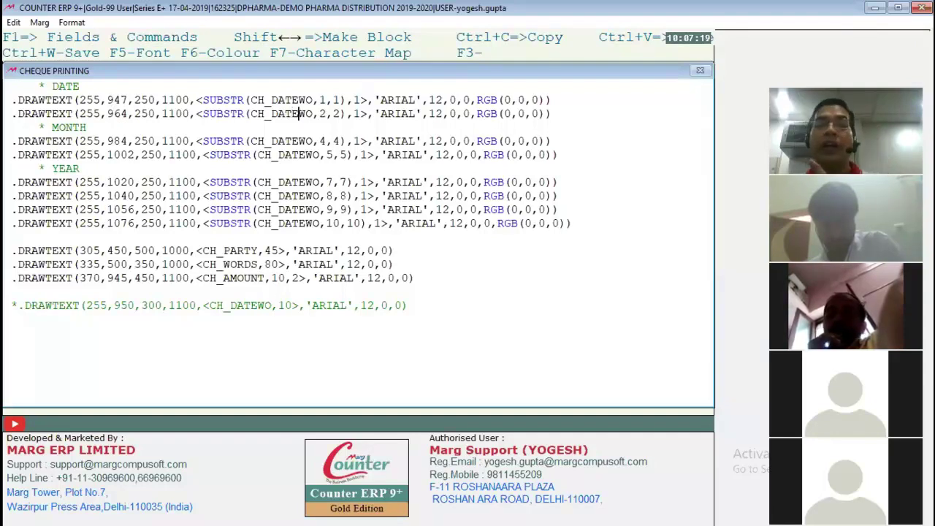
key(Right)
key(Right)
key(Right)
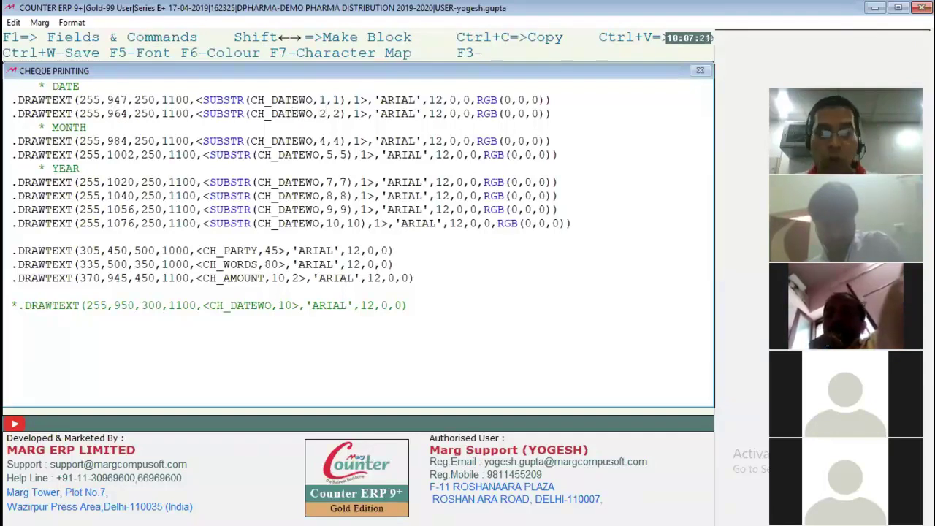
key(Right)
key(Right)
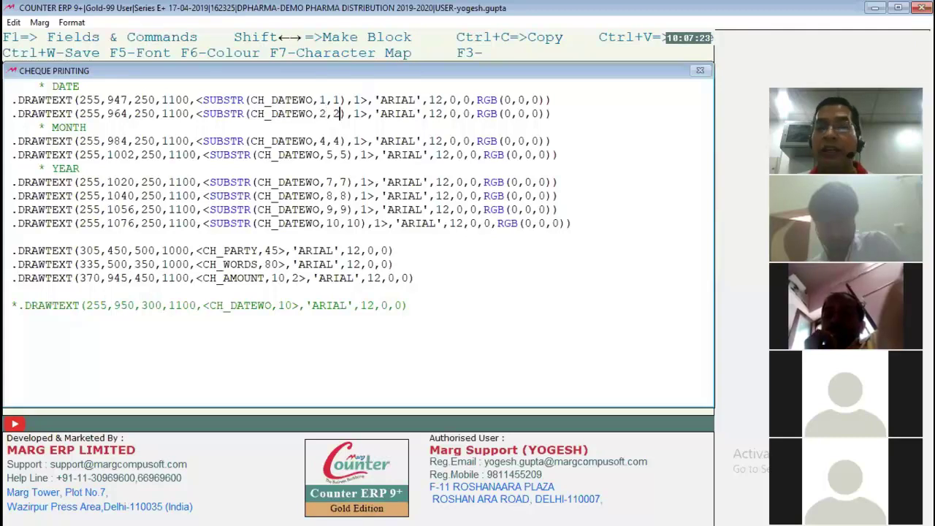
key(Right)
key(Right)
- Review the MONTH and YEAR digit lines, comparing their coordinates and SUBSTR character positions
key(Down)
key(Down)
key(Left)
key(Left)
key(Left)
key(Left)
key(Left)
key(Left)
key(Left)
key(Left)
key(Left)
key(Left)
key(Left)
key(Left)
key(Left)
key(Left)
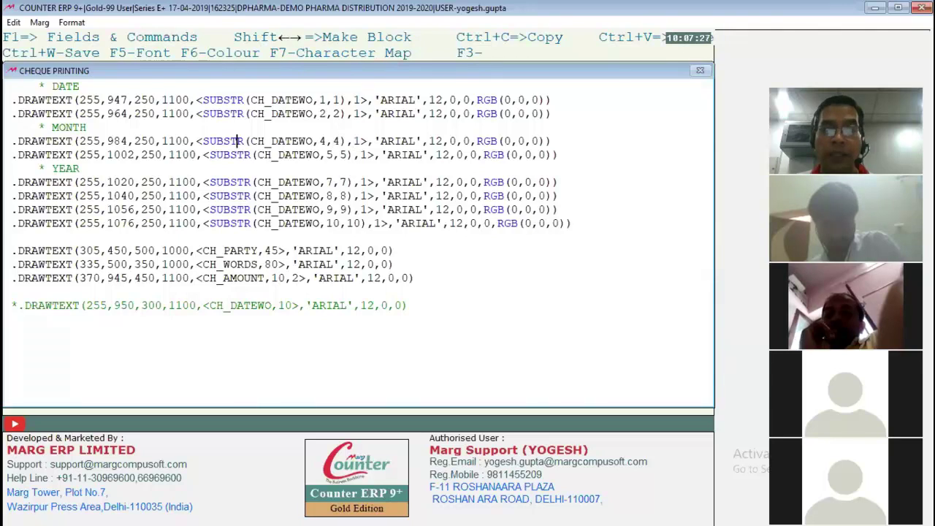
key(Down)
key(Down)
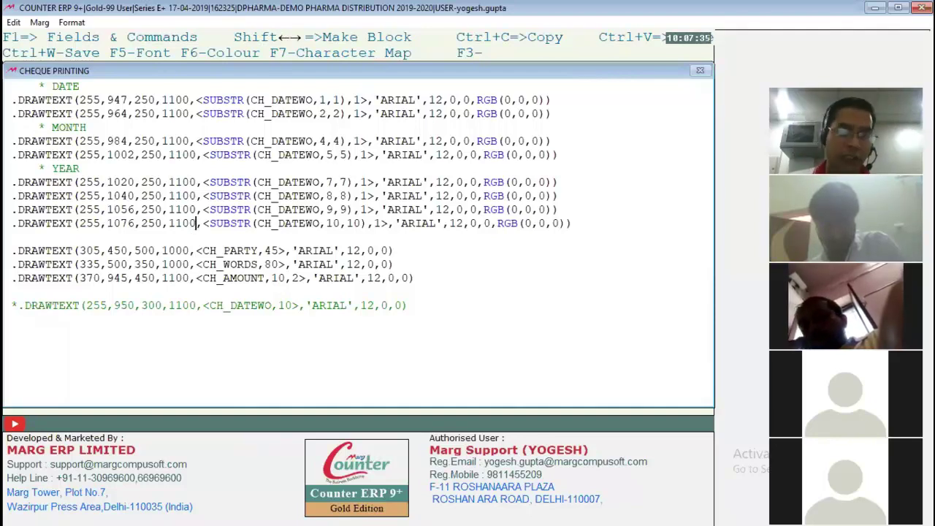
- Save cheque format 26 and leave the format setup for the main screen
key(Escape)
key(Return)
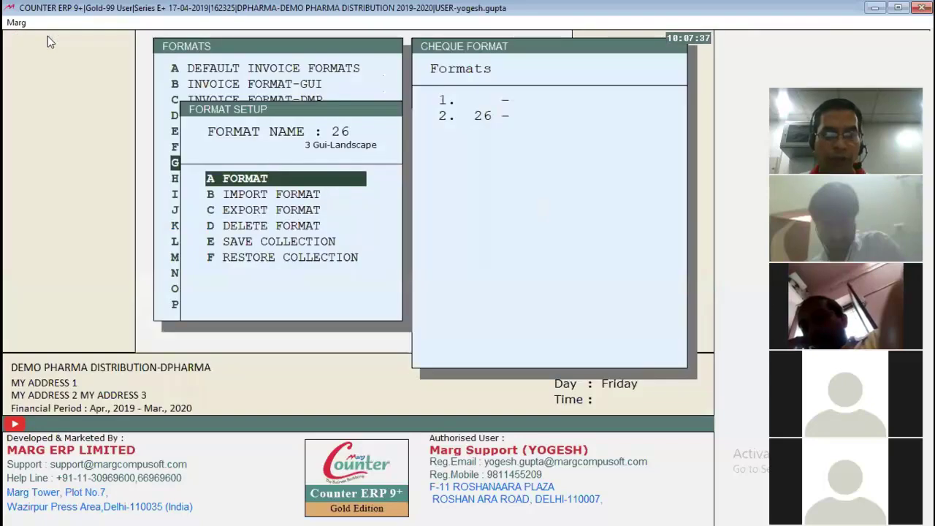
key(Escape)
key(Escape)
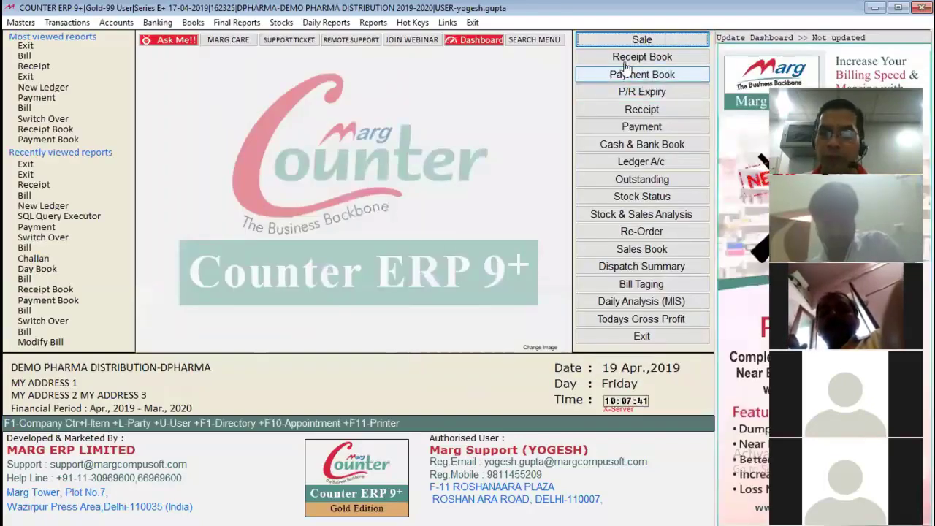
- Open payment voucher 1 dated 19-04-2019, paid from BANK OF BARODA
click(642, 127)
key(Return)
key(Return)
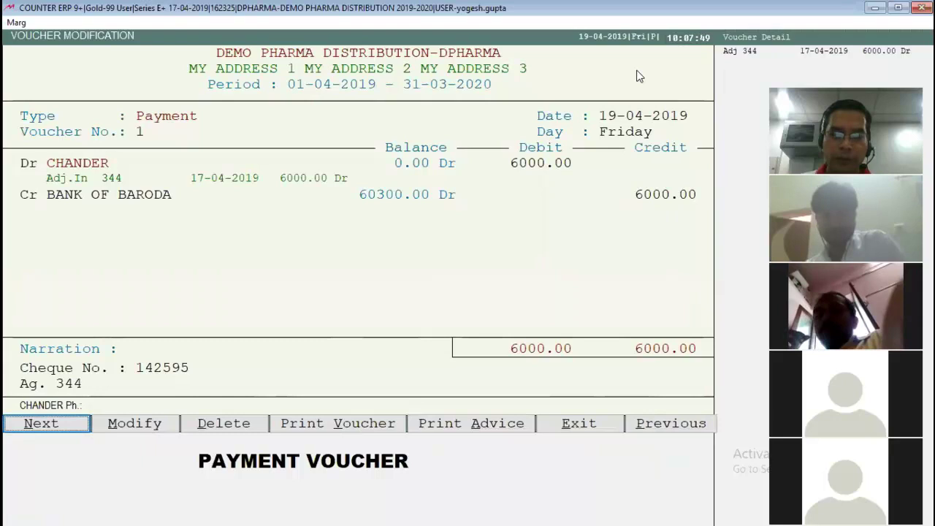
- Bring up cheque printing for this payment voucher and accept the cheque details with format 26
key(Right)
key(Right)
key(Right)
key(Right)
key(Return)
key(Down)
key(Return)
key(Return)
key(Return)
key(Return)
key(Return)
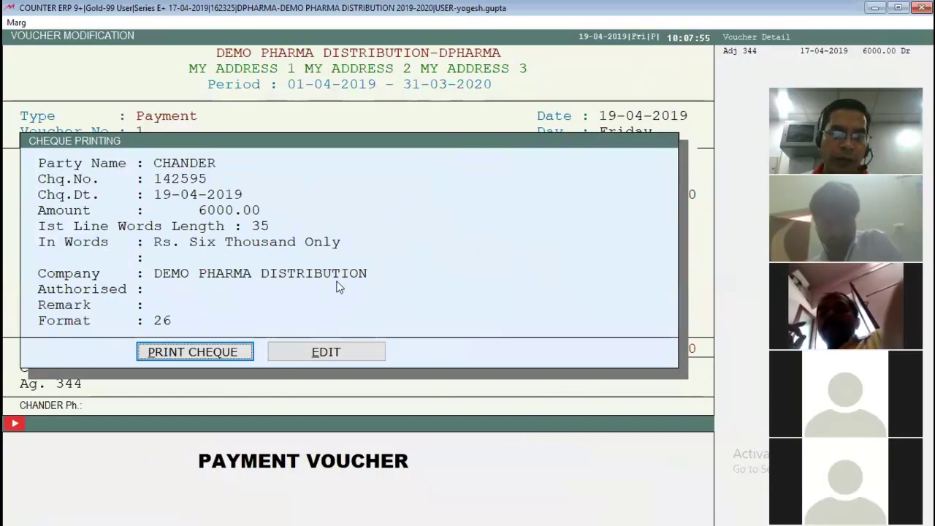
- Preview the cheque on screen to check the placement of the separate date digits
click(201, 355)
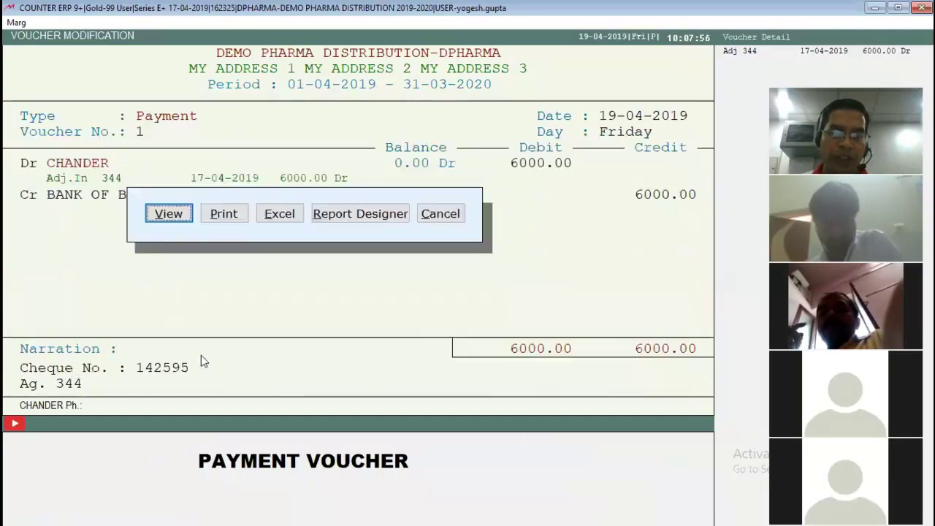
click(179, 210)
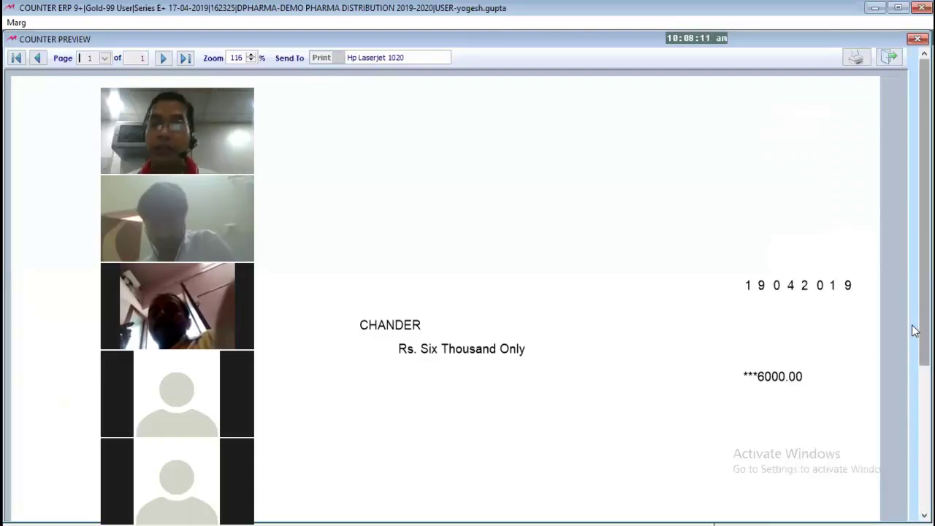
double_click(596, 9)
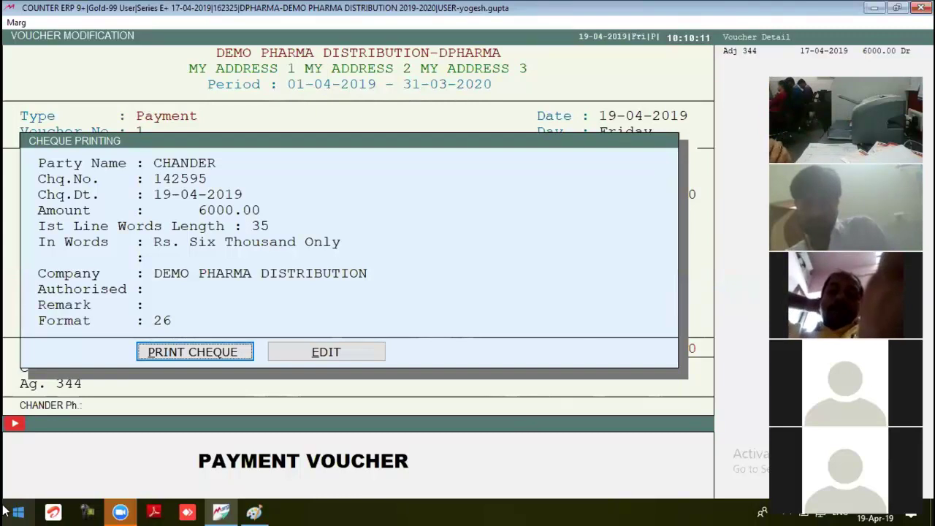
- Print the cheque on the LPT1-HP LASERJET 1020 printer
click(188, 352)
click(211, 214)
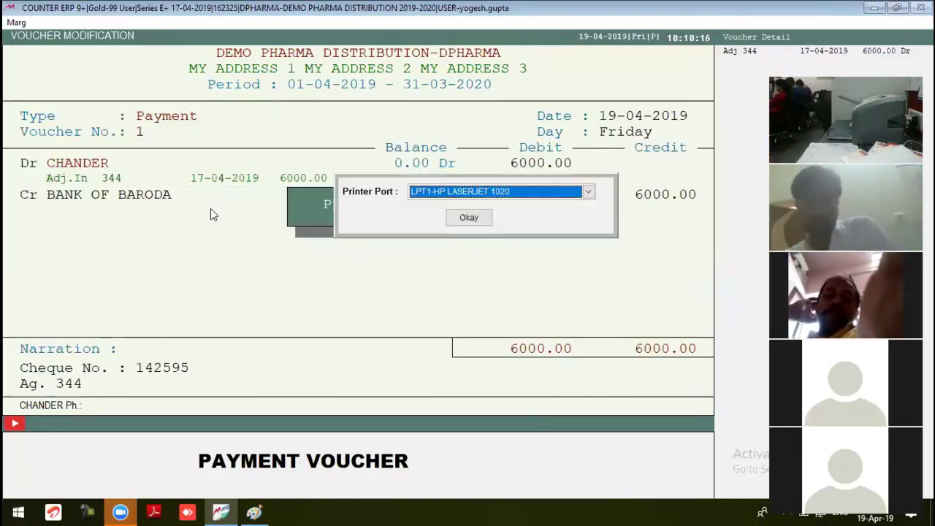
click(469, 217)
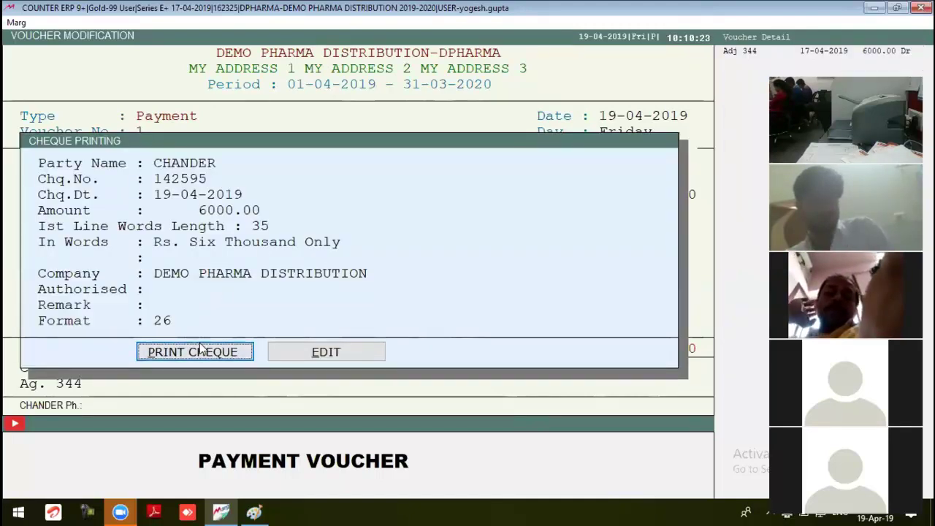
- Send the cheque to print again from the accepted cheque details
click(201, 351)
click(220, 218)
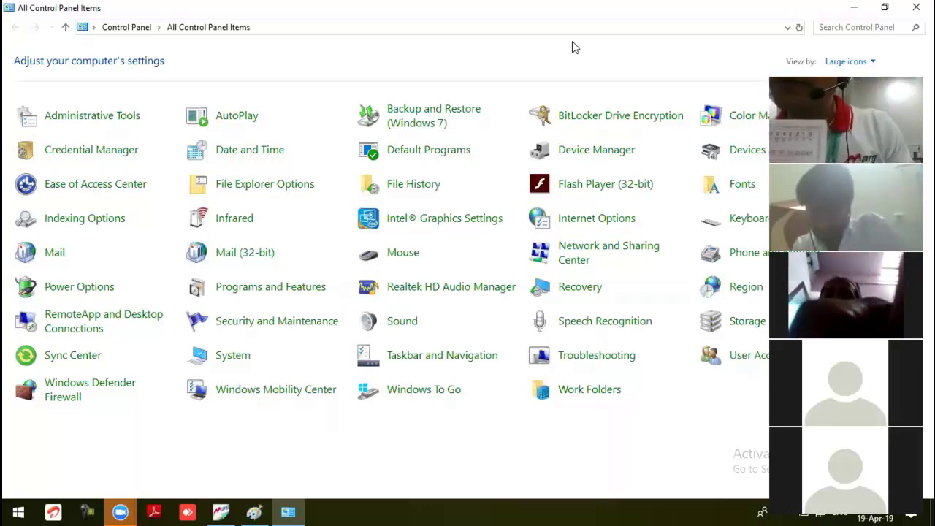
- Leave Control Panel and the ERP window, and view the sample receipt image RECEIPT.jpg from the desktop
click(916, 8)
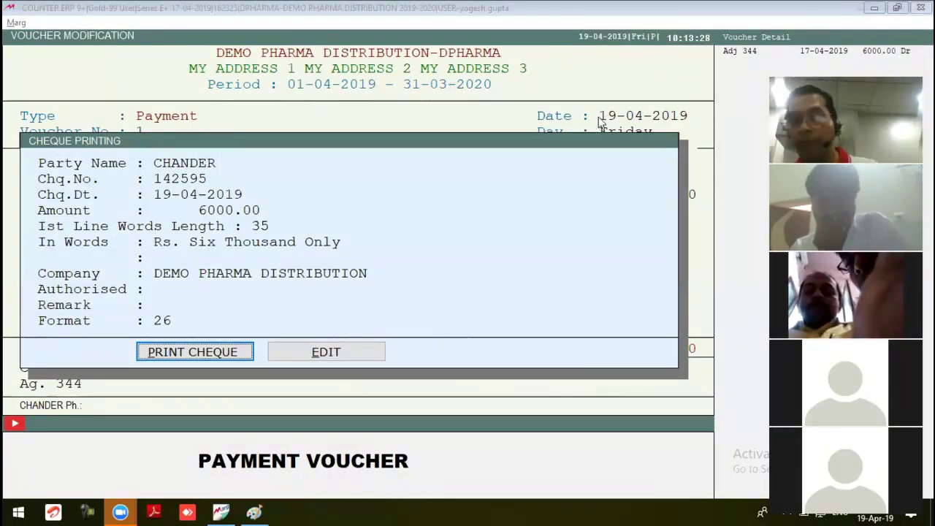
click(873, 7)
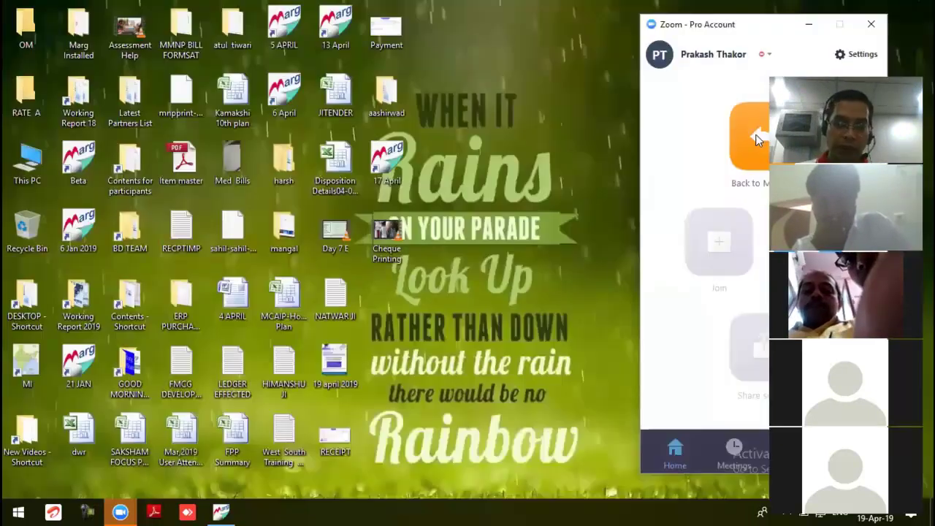
double_click(327, 438)
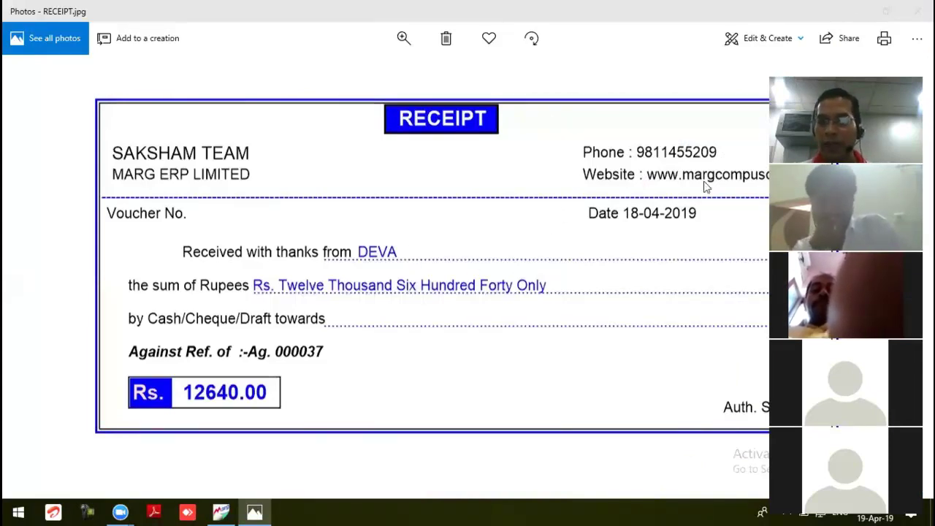
click(919, 11)
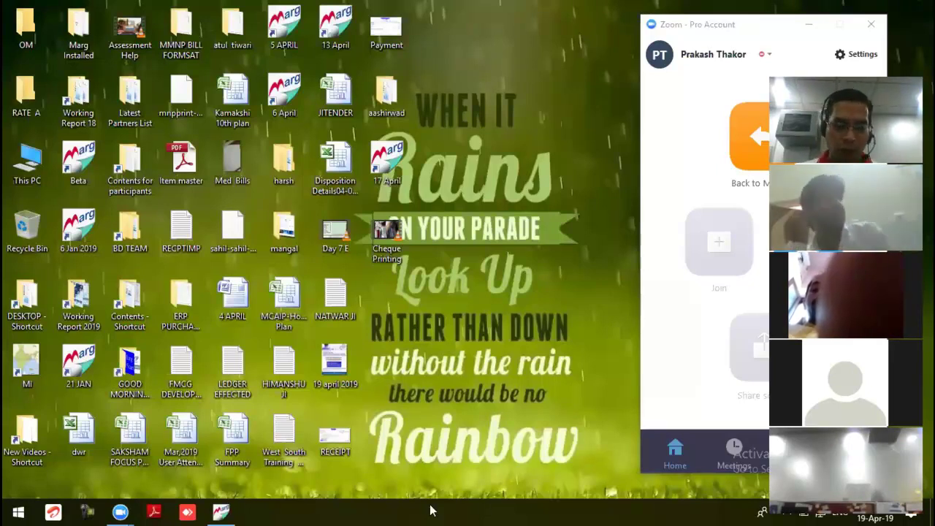
- Switch to Word and open the My Important Topics document
key(super)
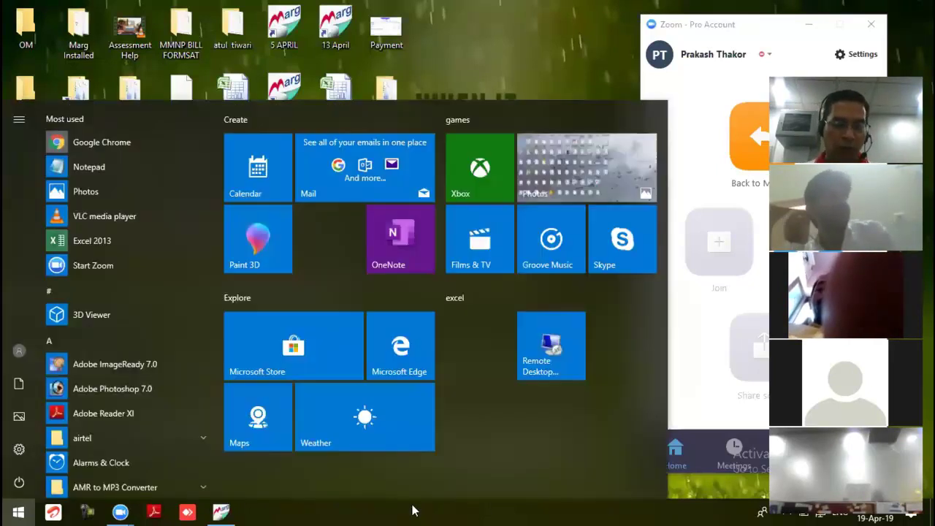
text(EWINWORD)
key(BackSpace)
key(BackSpace)
key(BackSpace)
key(BackSpace)
key(BackSpace)
key(BackSpace)
key(BackSpace)
key(BackSpace)
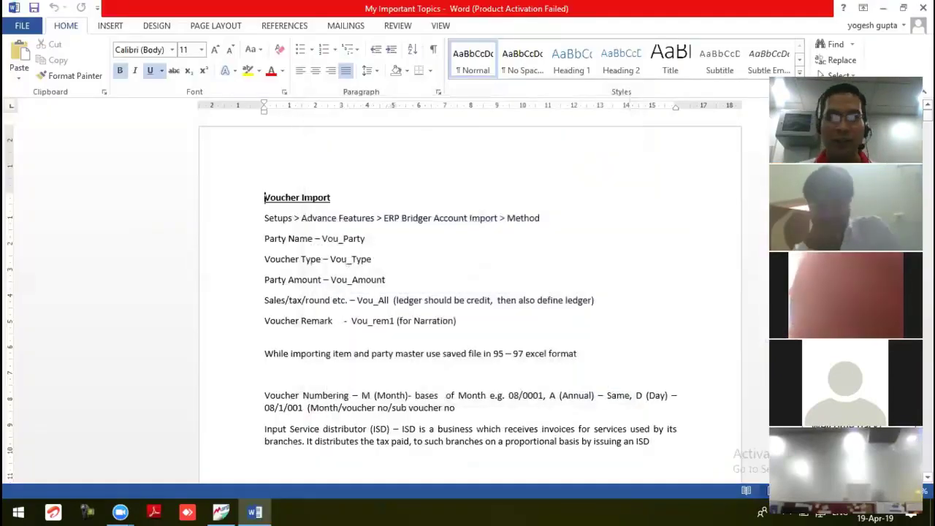
- Select the receipt format code in the document, starting from the first .DRAWBOX line under the RECEIPT FORMAT heading
scroll(731, 354, down, 15)
scroll(470, 292, down, 15)
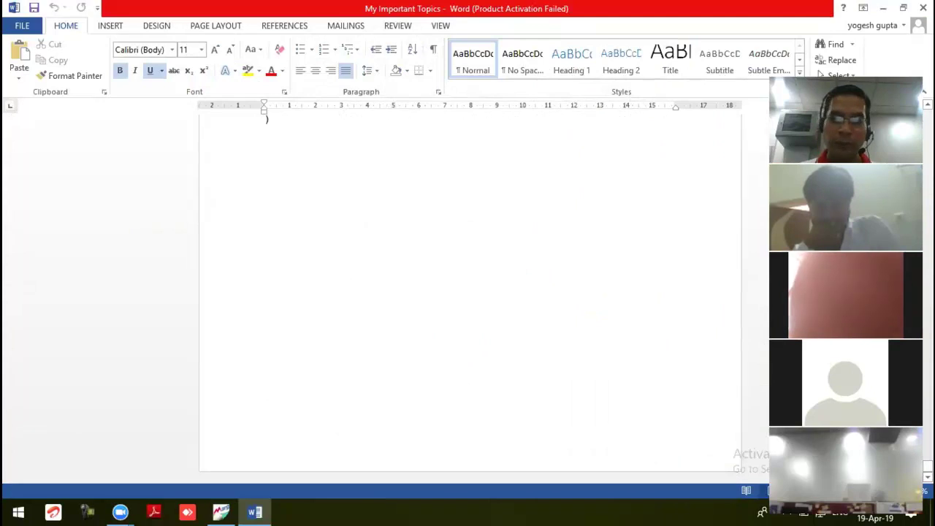
scroll(414, 232, up, 5)
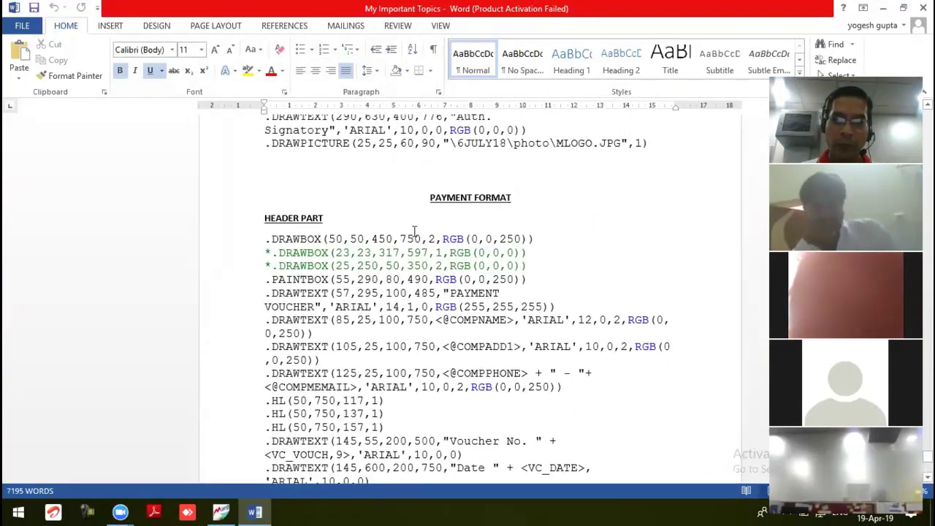
scroll(414, 232, up, 10)
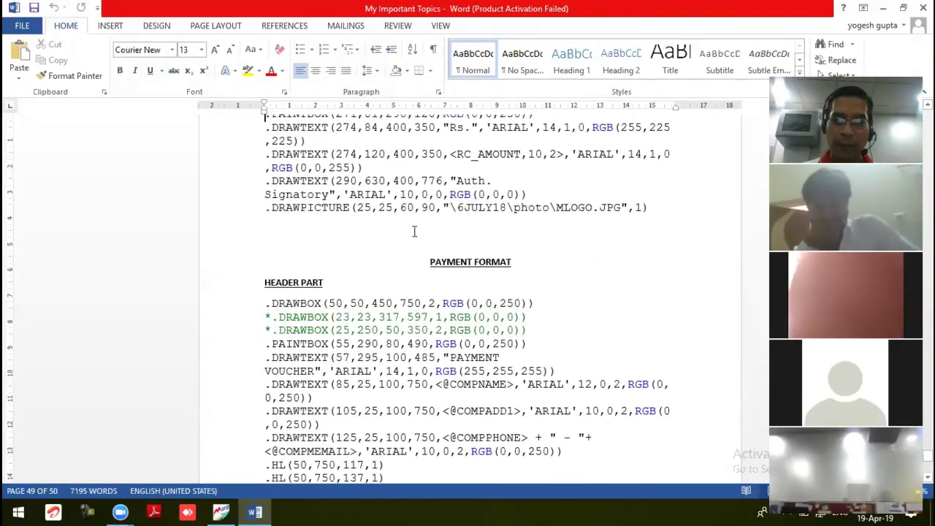
scroll(414, 231, up, 3)
click(414, 231)
key(Down)
key(Down)
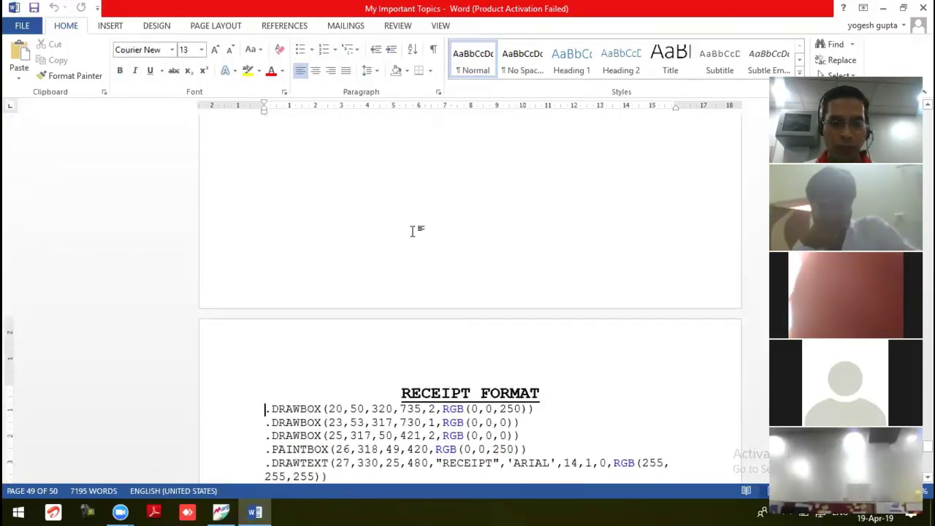
key(shift+Down)
key(shift+Down)
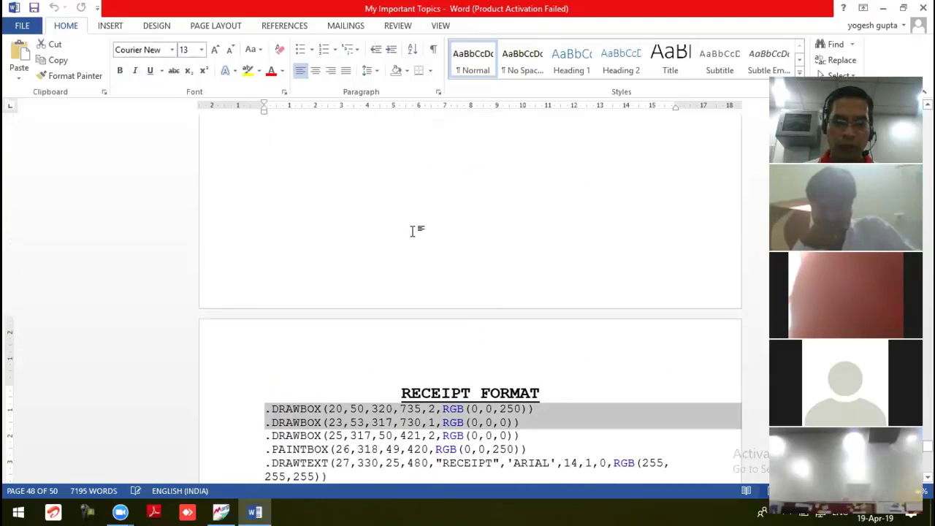
key(shift+Down)
key(shift+Down)
key(shift+Down)
key(shift+Down)
key(shift+Down)
key(shift+Down)
key(shift+Down)
key(shift+Down)
key(shift+Down)
key(shift+Down)
key(shift+Down)
key(shift+Down)
key(shift+Down)
key(shift+Down)
key(shift+Down)
key(shift+Down)
key(shift+Down)
key(shift+Down)
key(shift+Down)
key(shift+Down)
key(shift+Down)
key(shift+Down)
key(shift+Down)
key(shift+Down)
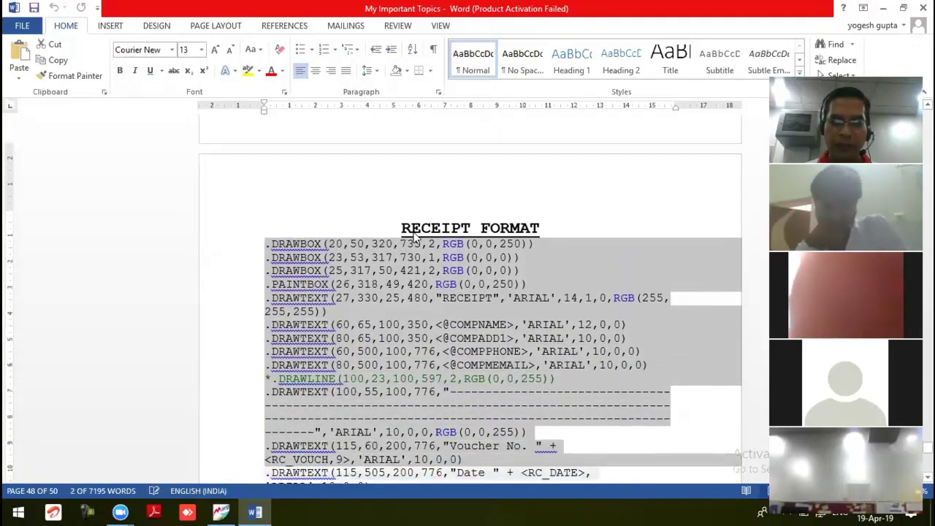
key(shift+Down)
key(shift+Down)
key(shift+Down)
key(shift+Down)
key(shift+Down)
key(shift+Down)
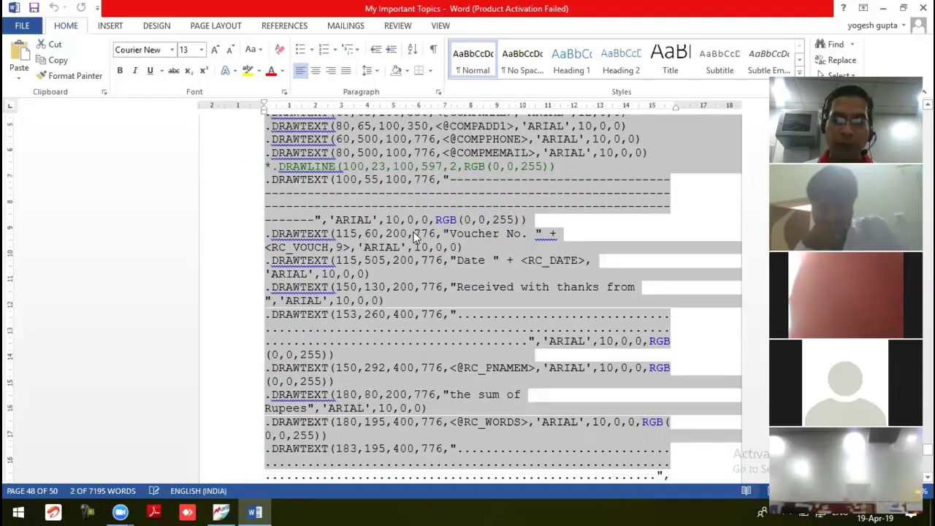
- Extend the selection over the receipt format code down to the .DRAWPICTURE line above the PAYMENT FORMAT heading
key(shift+Down)
key(shift+Down)
key(shift+Down)
key(shift+Down)
key(shift+Down)
key(shift+Down)
key(shift+Down)
key(shift+Down)
key(shift+Down)
key(shift+Down)
key(shift+Down)
key(shift+Down)
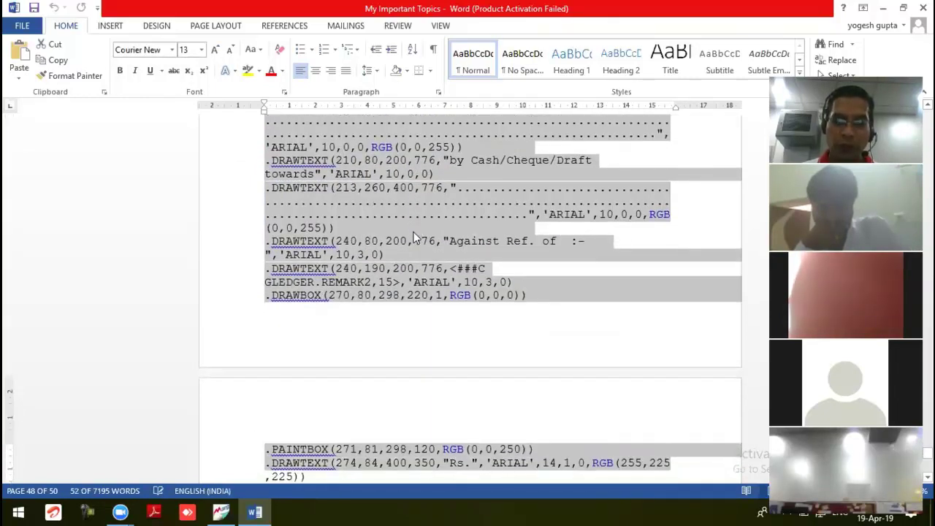
key(shift+Down)
key(shift+Down)
key(shift+Down)
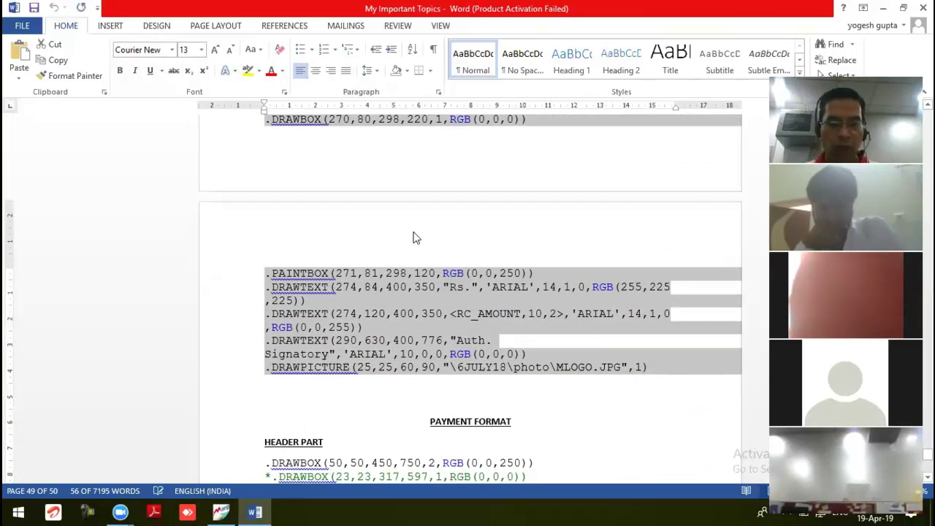
- Switch to Counter ERP 9+ and close its open screens back to the main menu
key(alt+Tab)
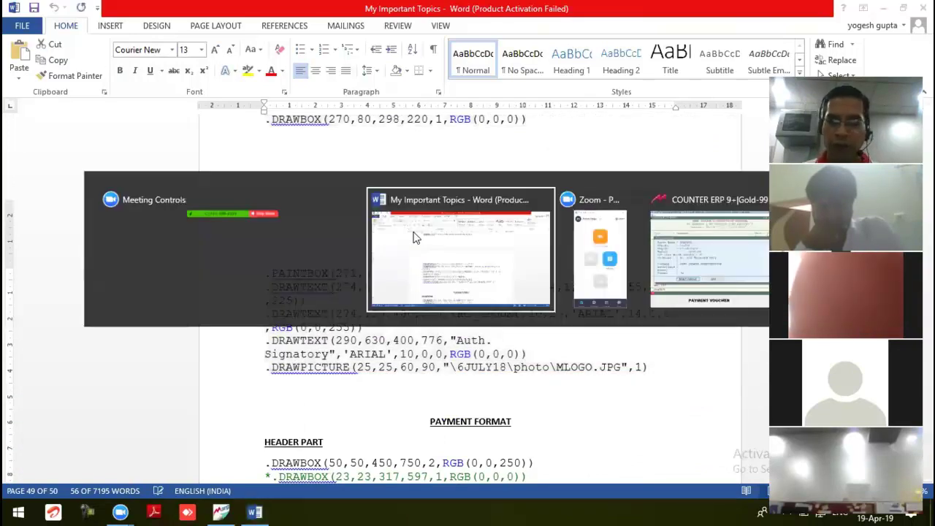
key(alt+Tab)
key(alt+Tab)
key(Escape)
key(Escape)
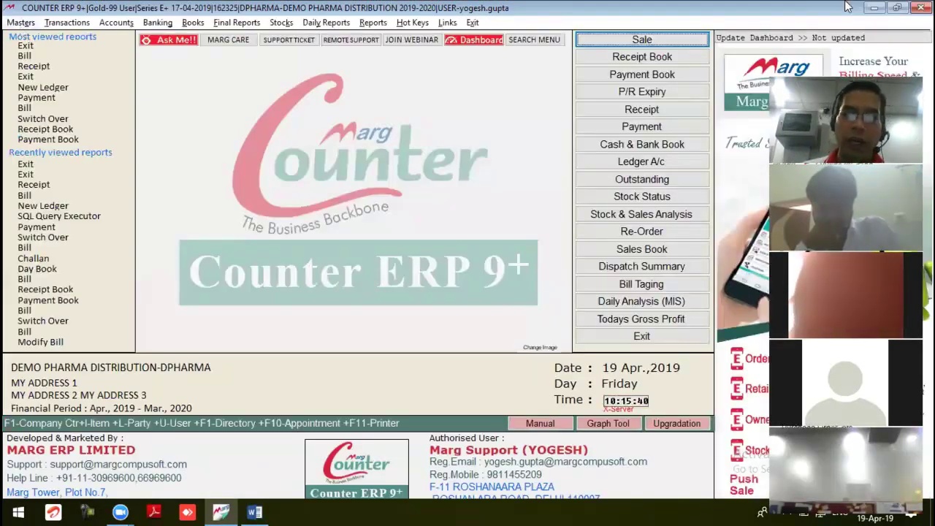
- Open the receipt format for editing from the COUNTER Setups formats, using 2 Gui-Portrait
click(18, 24)
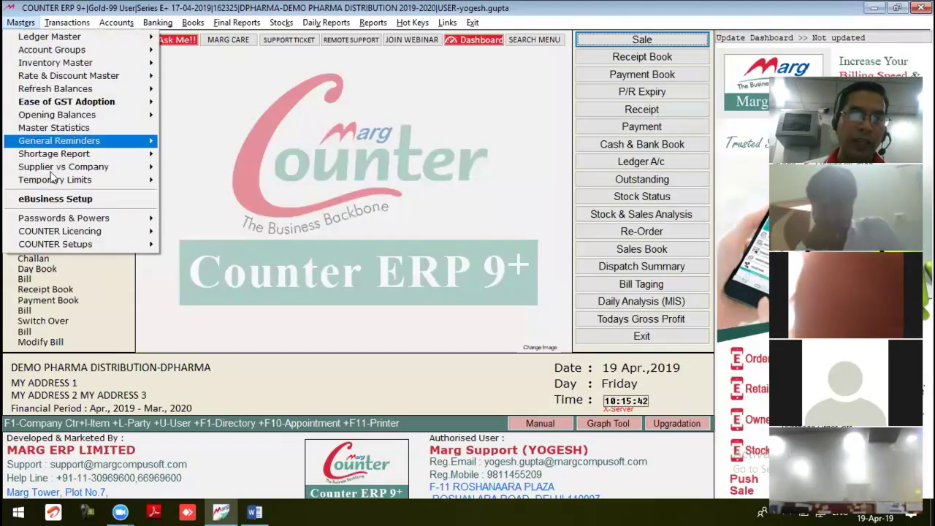
mouse_move(67, 242)
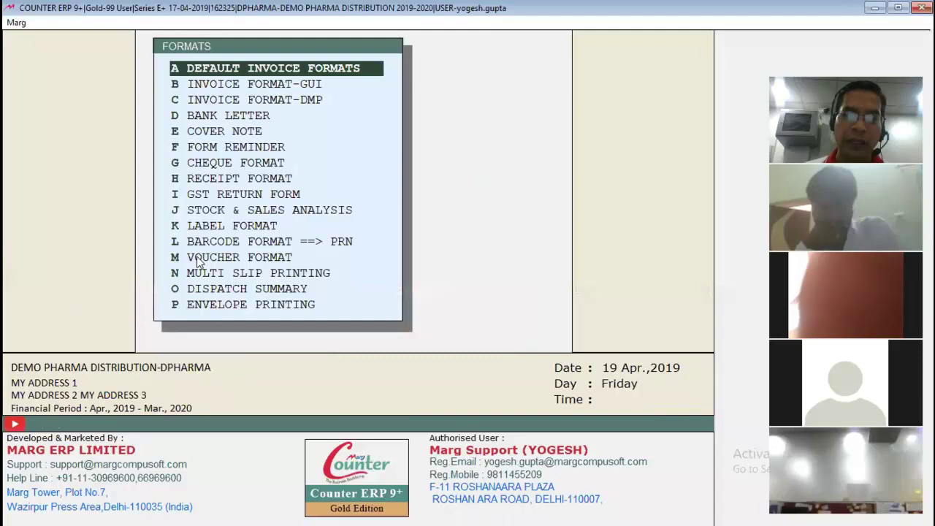
click(205, 241)
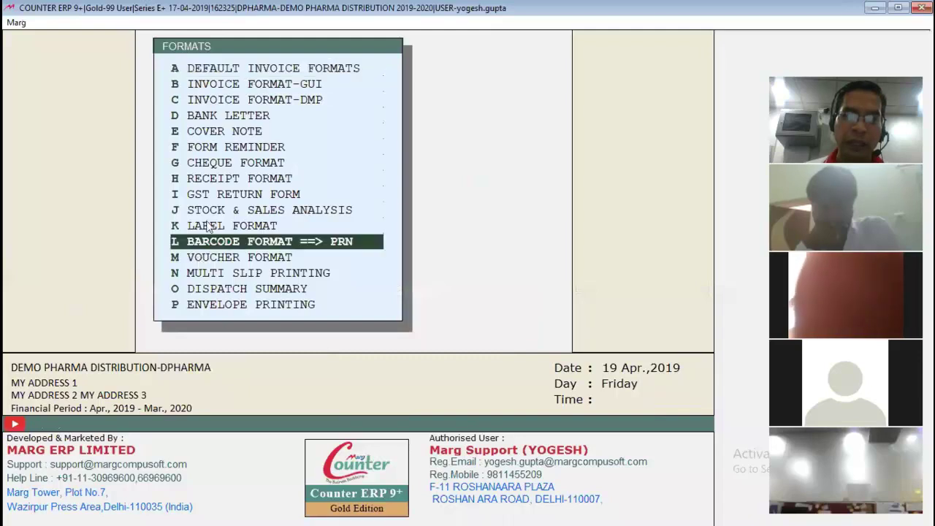
click(214, 181)
click(215, 181)
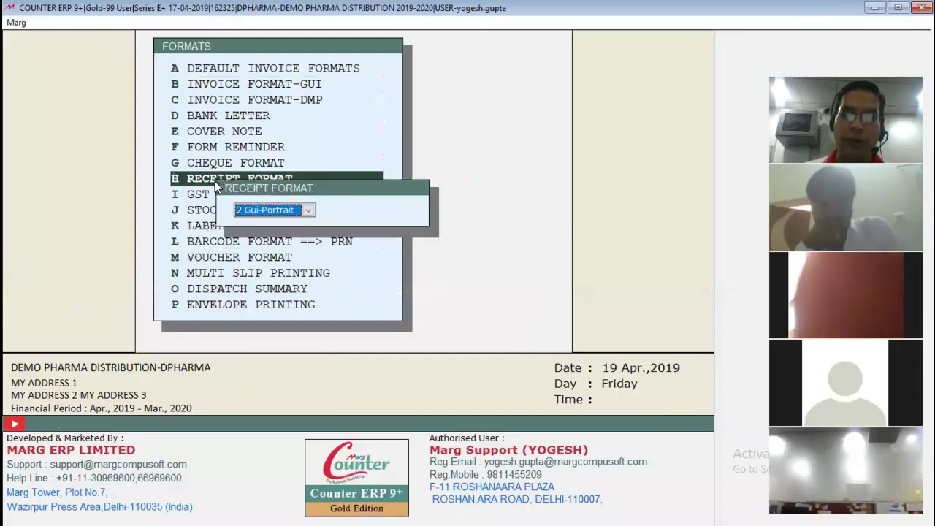
key(alt+Down)
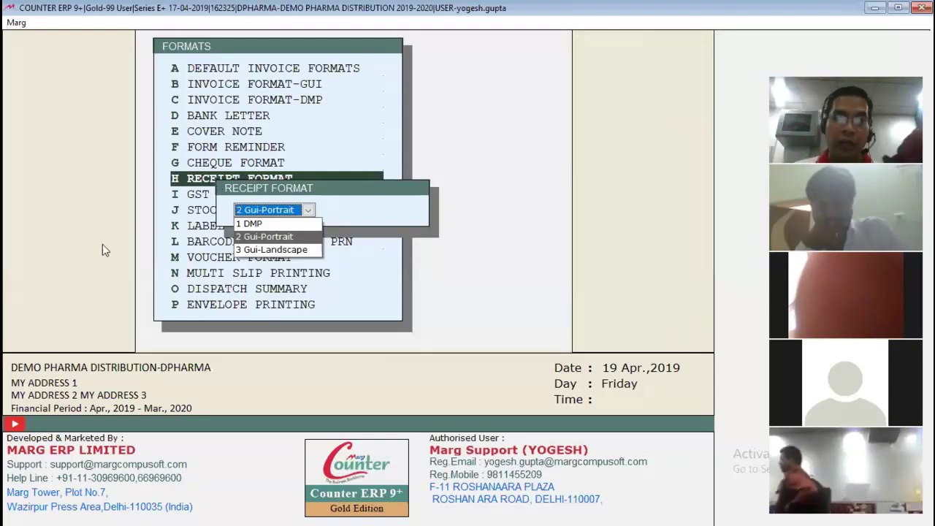
click(254, 237)
key(Return)
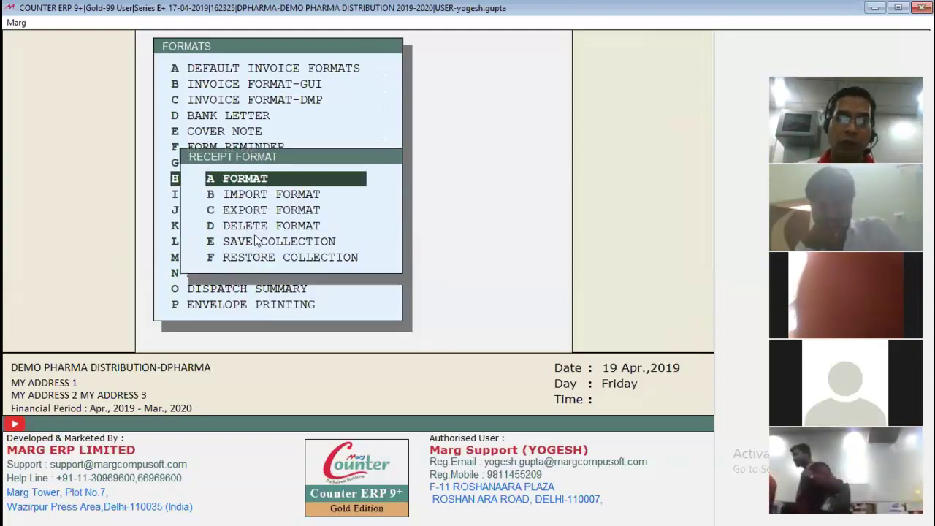
key(Return)
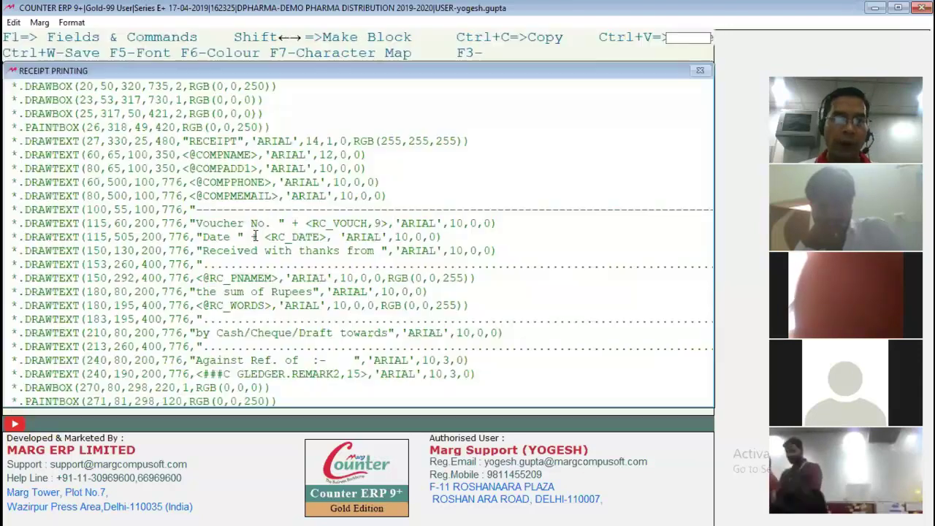
- Uncomment the first two DRAWBOX lines of the receipt format by removing their leading asterisks
key(Up)
key(Up)
key(Left)
key(Left)
key(Left)
key(Left)
key(Left)
key(Left)
key(Left)
key(Left)
key(Left)
key(Left)
key(Left)
key(Left)
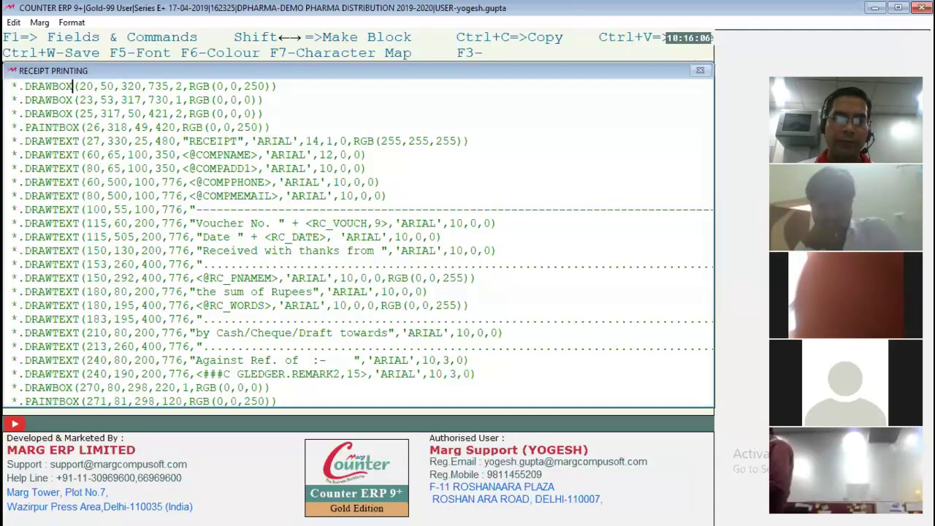
key(Home)
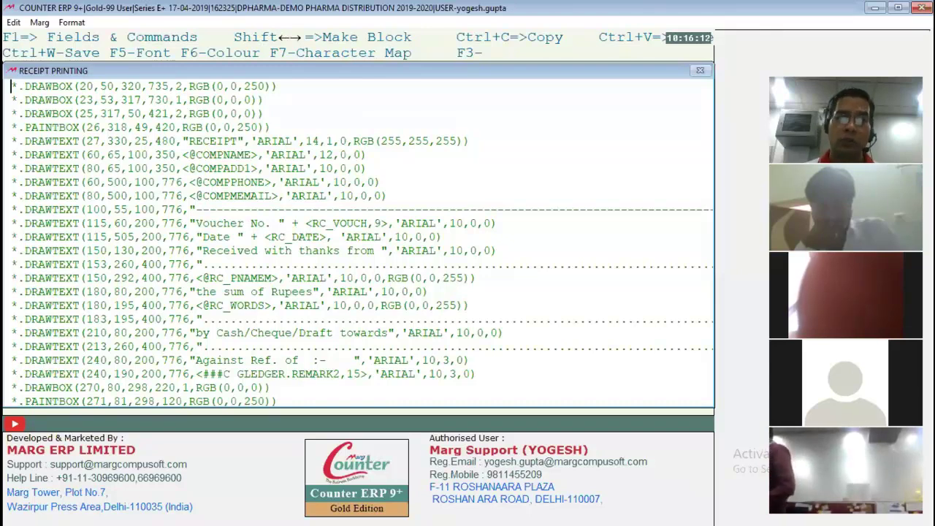
key(Delete)
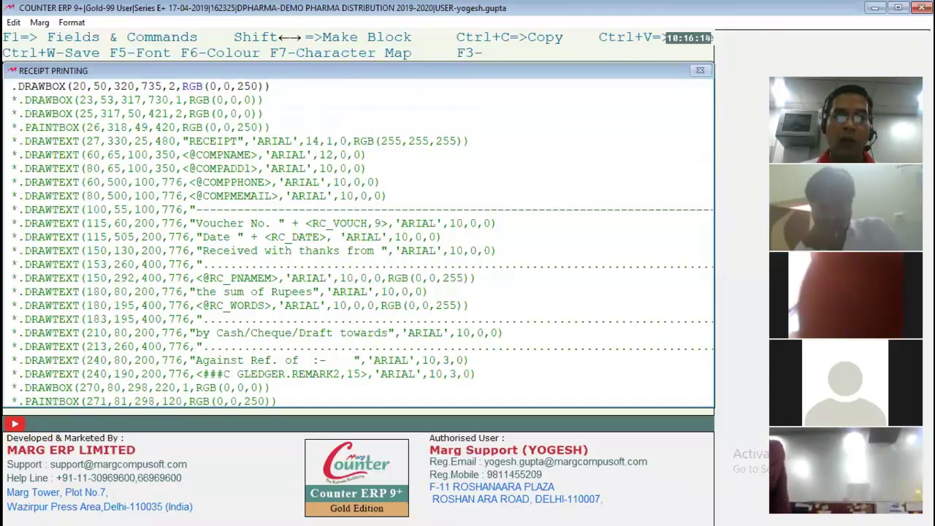
key(Down)
key(Delete)
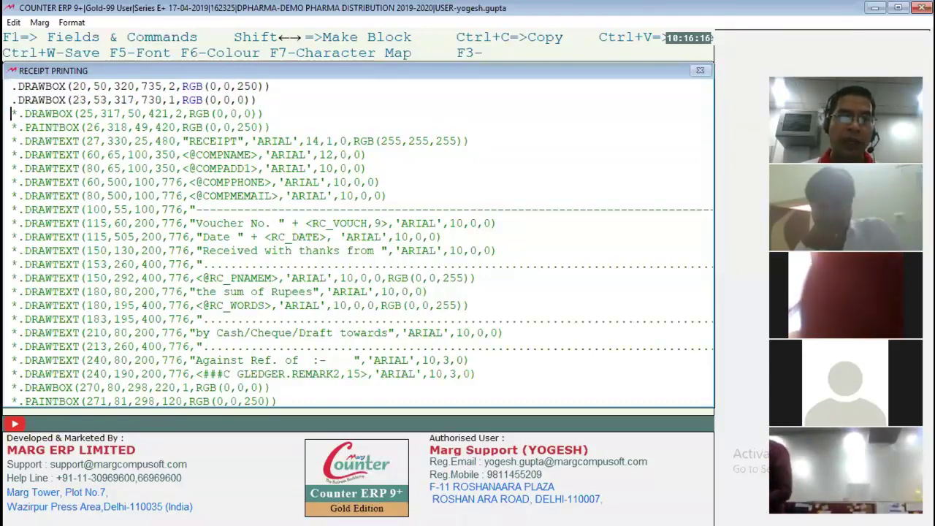
- Uncomment the third DRAWBOX line, the PAINTBOX line below it and the "RECEIPT" DRAWTEXT line
key(Down)
key(Delete)
key(Down)
key(Delete)
key(Down)
key(Delete)
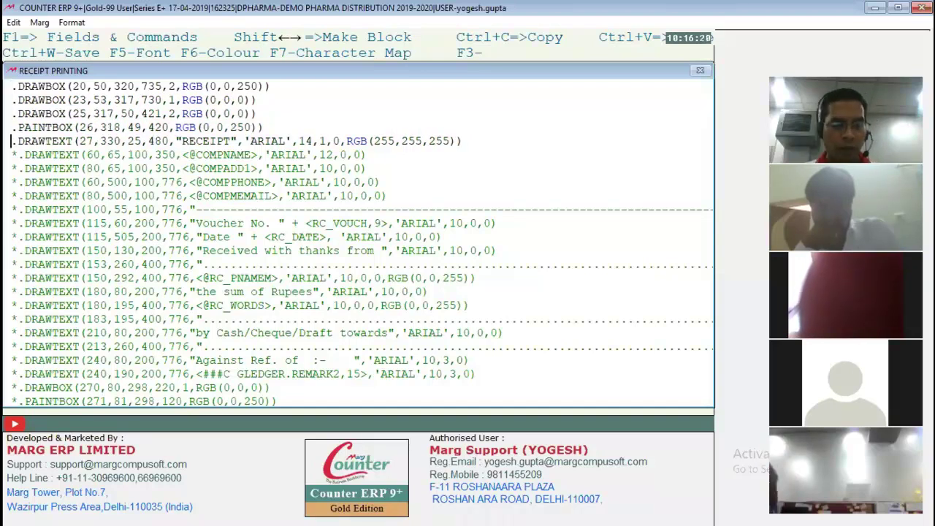
- Save the edited receipt format and return to the main menu
key(Escape)
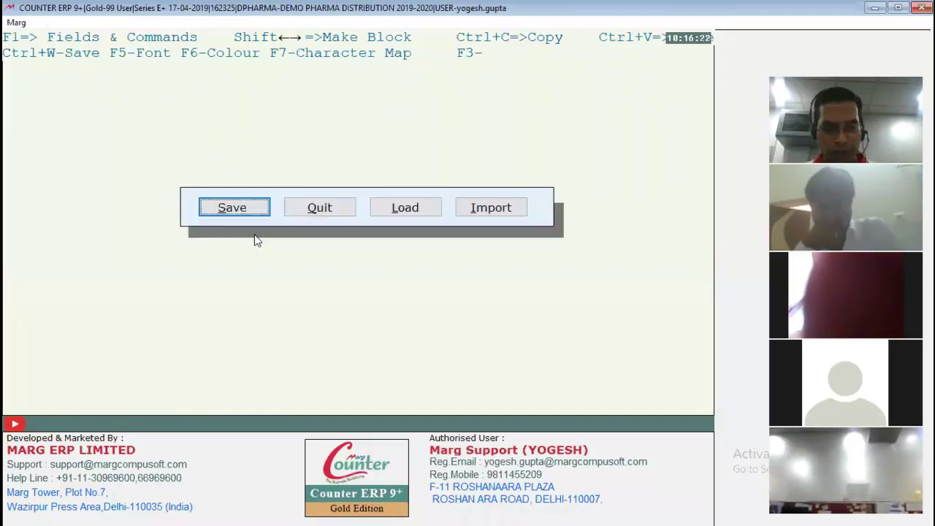
key(Return)
key(Escape)
key(Escape)
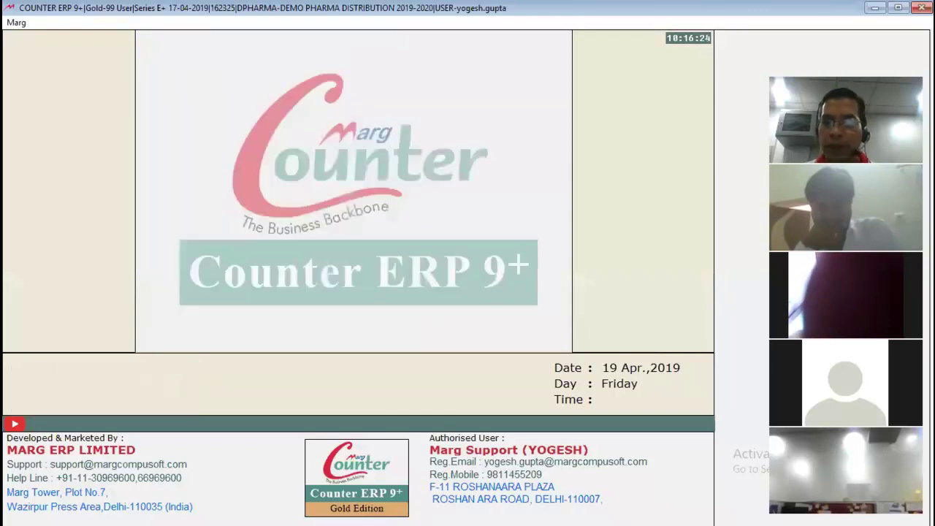
- Open the receipt voucher from the Receipt Book for 19-04-2019 and bring up its Print Advice options
click(639, 61)
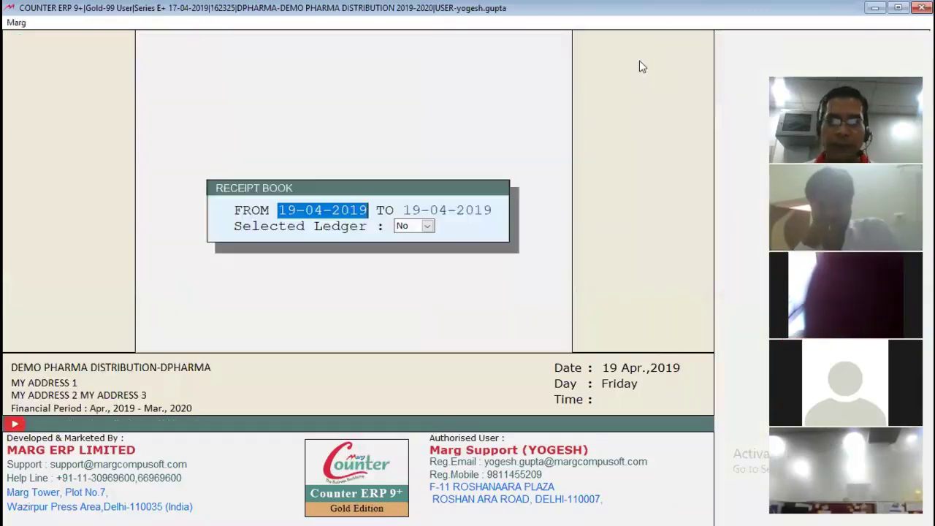
key(Return)
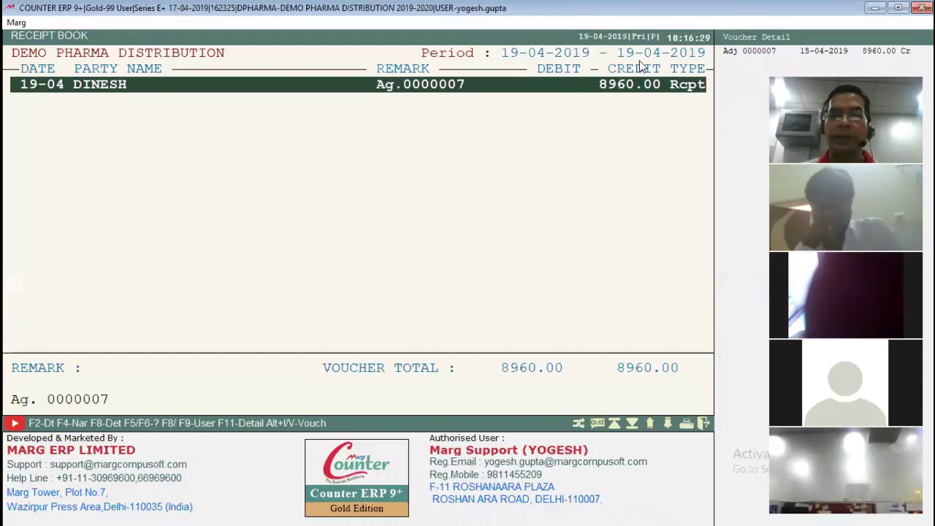
key(Return)
key(Right)
key(Right)
key(Right)
key(Right)
key(Return)
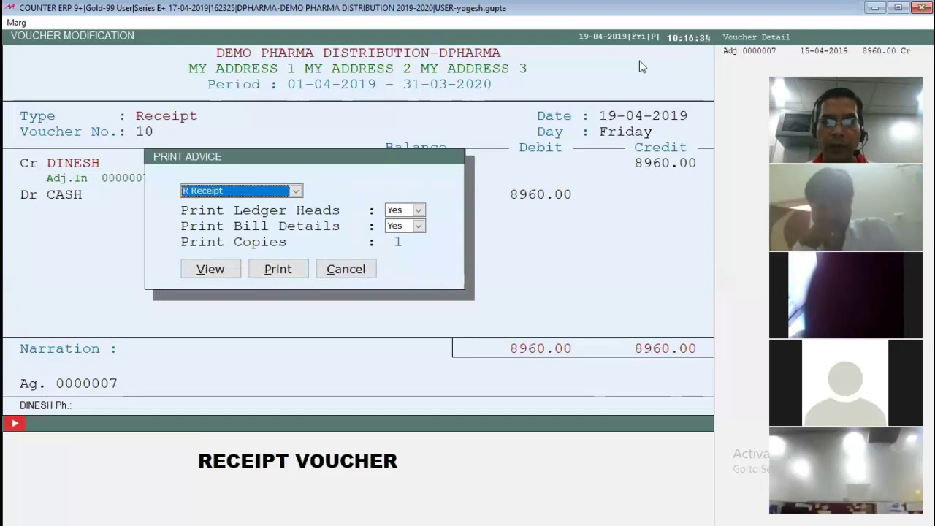
- Preview the voucher's advice as R Receipt and return to the main menu
key(alt+Down)
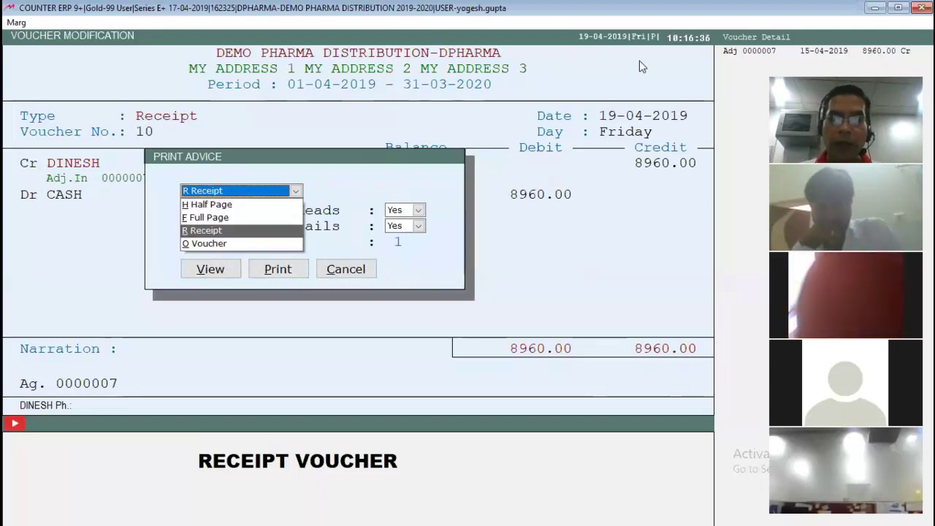
key(Down)
key(Up)
key(Return)
key(Return)
key(Return)
key(Return)
key(Return)
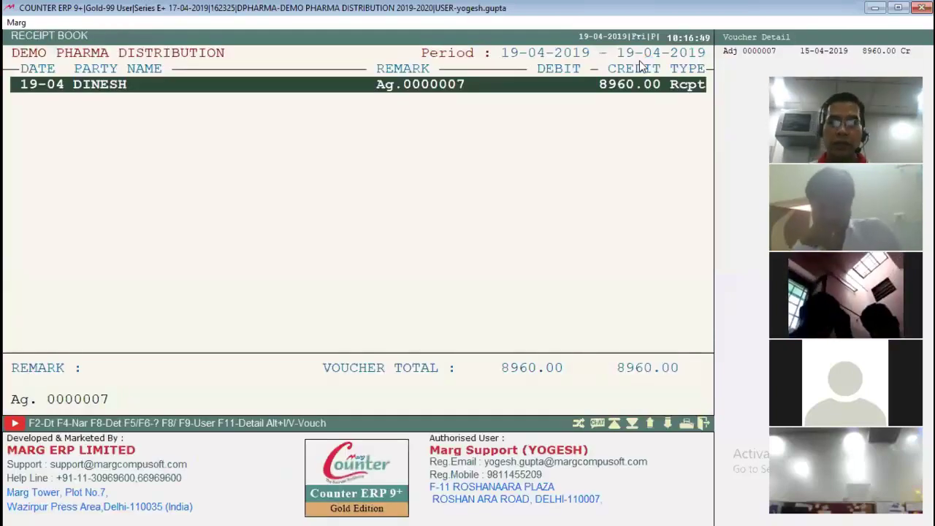
key(Escape)
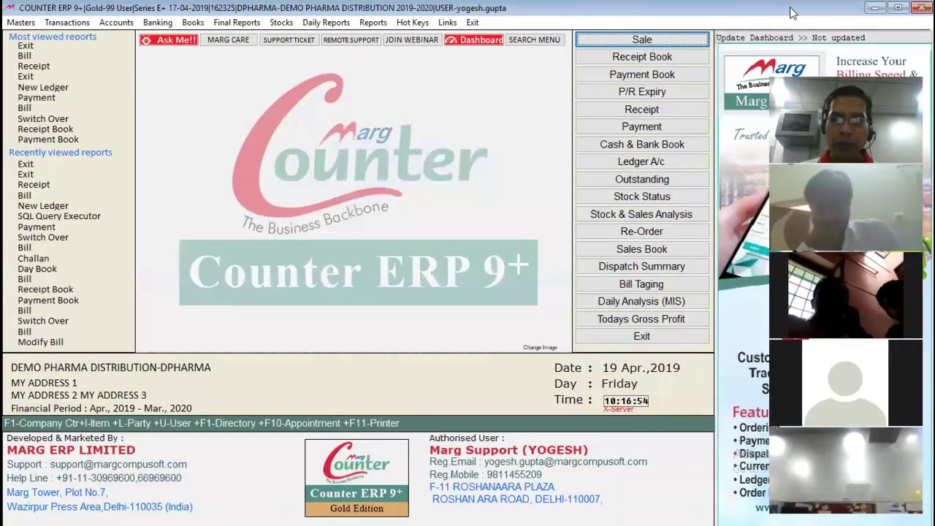
- Reopen the receipt voucher from the Receipt Book for 19-04-2019 and call up its Print Advice options again
click(623, 57)
key(Return)
key(Return)
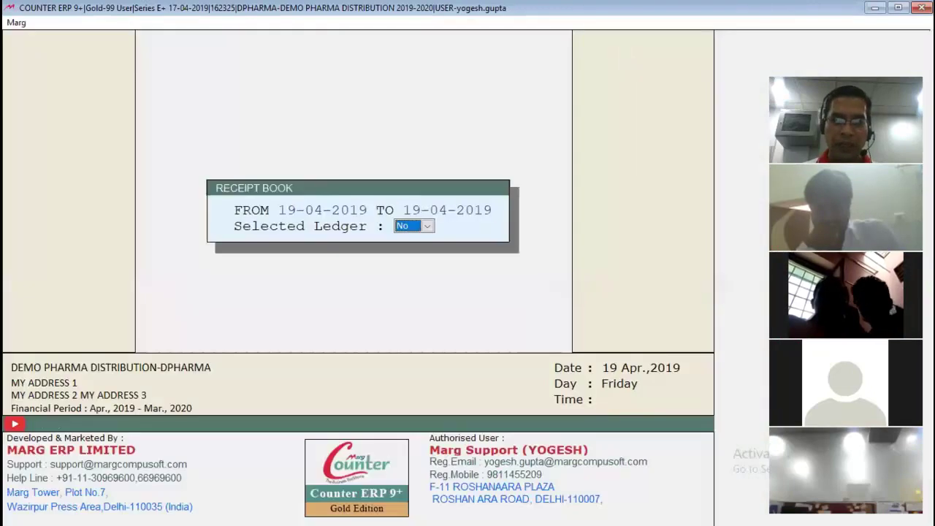
key(Return)
key(Return)
key(Right)
key(Right)
key(Right)
key(Return)
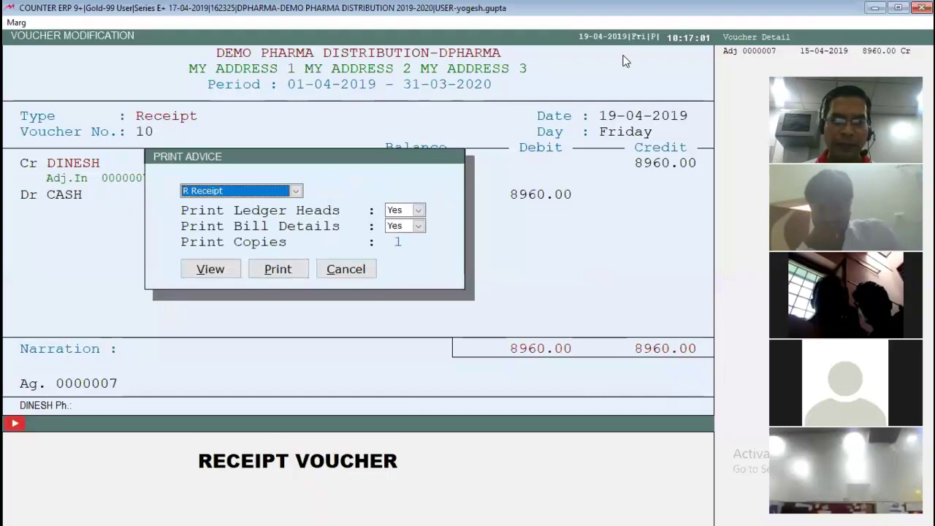
- Preview the advice in the R Receipt format and return to the Receipt Book
key(Return)
key(Return)
key(Return)
key(Return)
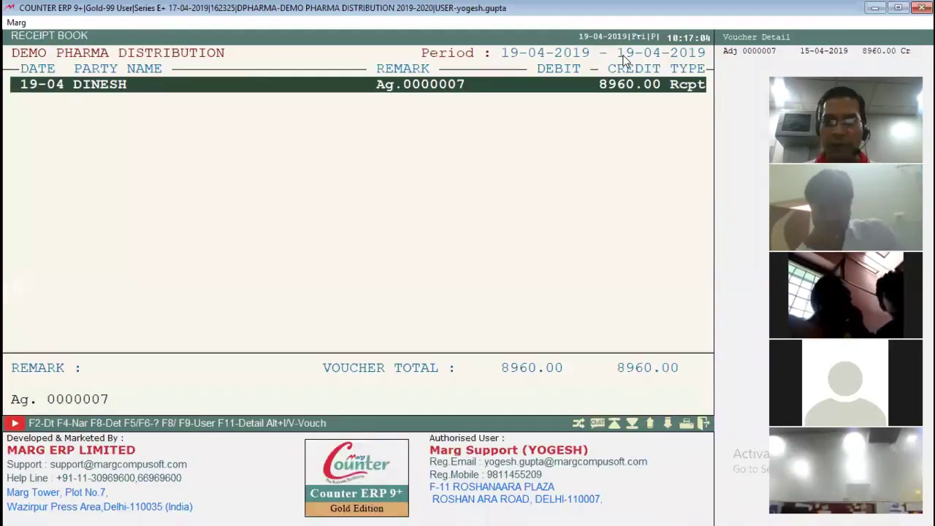
- Open the same receipt voucher and view its Print Voucher output
key(Escape)
key(Right)
key(Right)
key(Right)
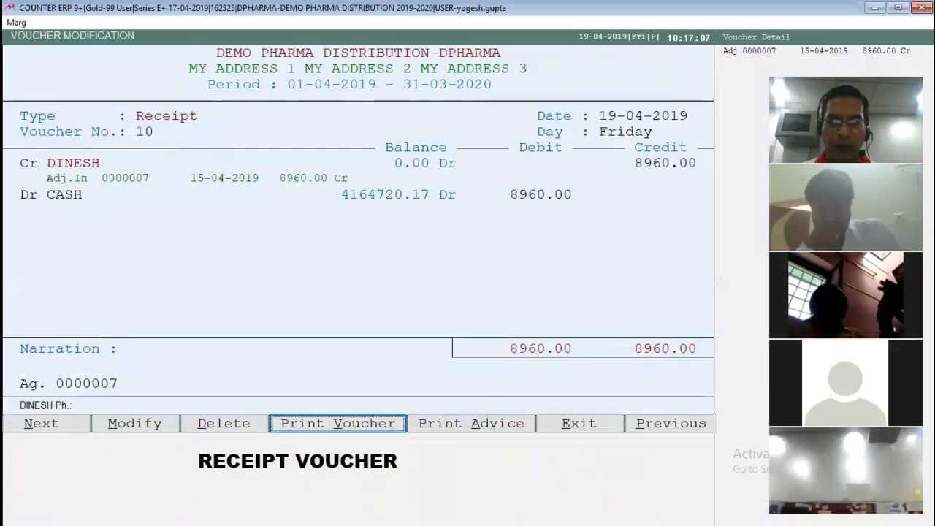
key(Return)
key(Return)
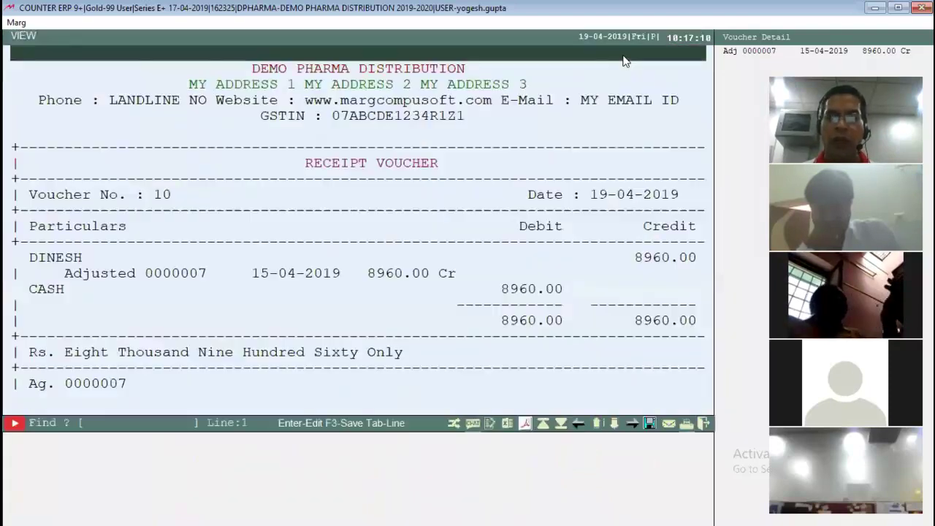
- Examine the receipt voucher's printout from the company header to the signature block
key(Down)
key(Down)
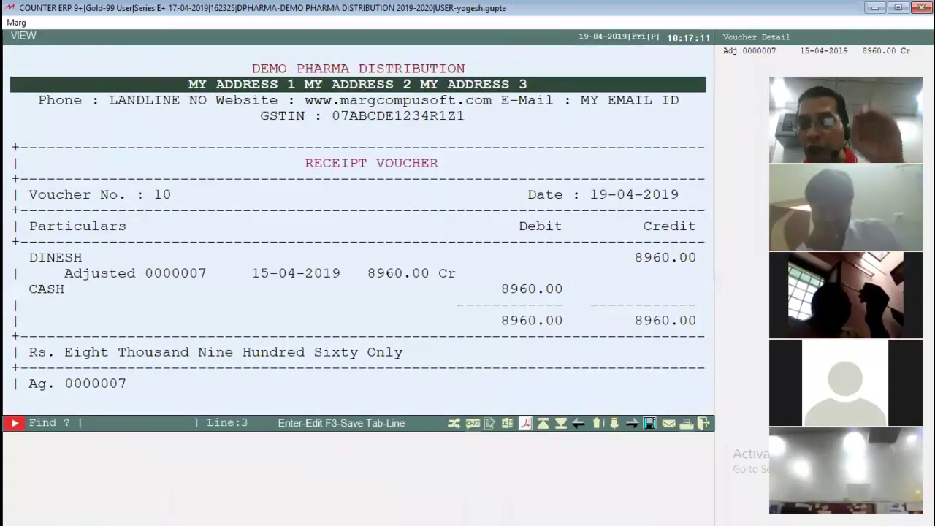
key(Down)
key(Down)
key(Down)
key(Down)
key(Down)
key(Down)
key(Down)
key(Down)
key(Down)
key(Down)
key(Down)
key(Down)
key(Down)
key(Down)
key(Down)
key(Down)
key(Down)
key(Down)
key(Down)
key(Down)
key(Down)
key(Down)
key(Down)
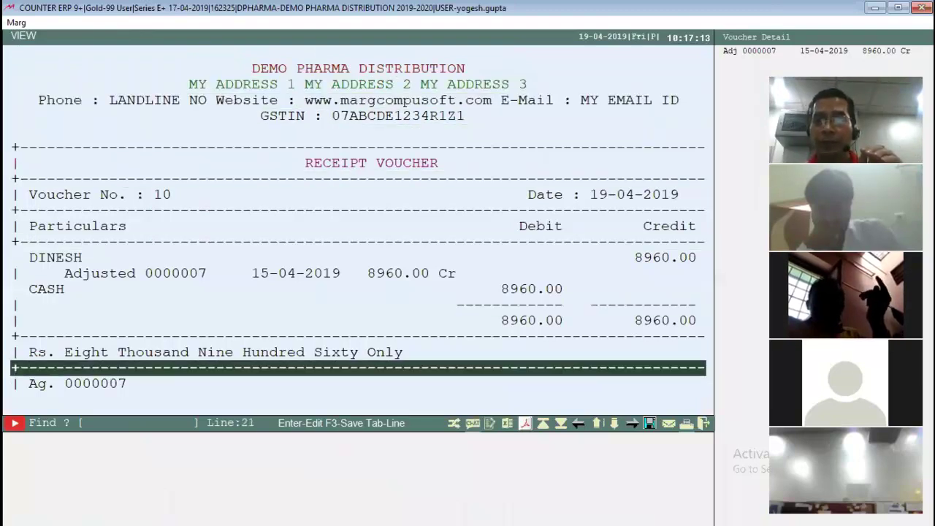
key(Up)
key(Up)
key(Up)
key(Up)
key(Up)
key(Up)
key(Up)
key(Up)
key(Up)
key(Up)
key(Up)
key(Up)
key(Up)
key(Up)
key(Up)
key(Up)
key(Up)
key(Up)
key(Up)
key(Up)
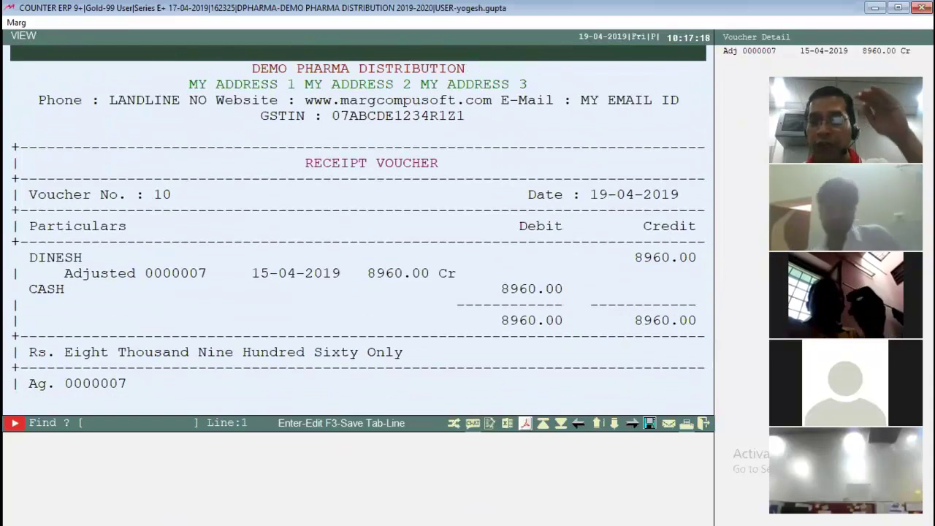
key(Down)
key(Down)
key(Down)
key(Down)
key(Down)
key(Down)
key(Down)
key(Down)
key(Down)
key(Down)
key(Down)
key(Down)
key(Down)
key(Down)
key(Down)
key(Down)
key(Down)
key(Down)
key(Down)
key(Down)
key(Down)
key(Down)
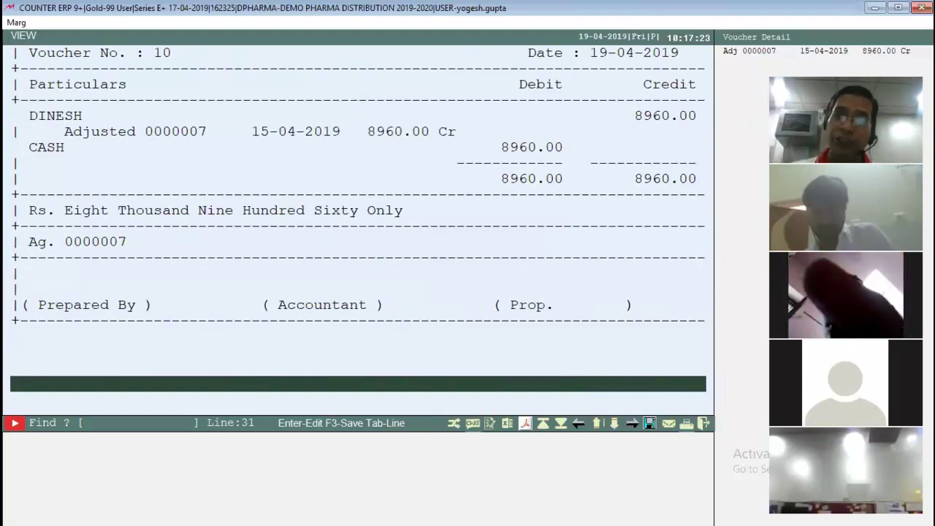
- Leave the voucher printout and open the same receipt voucher from the Receipt Book for 19-04-2019
key(Escape)
key(Escape)
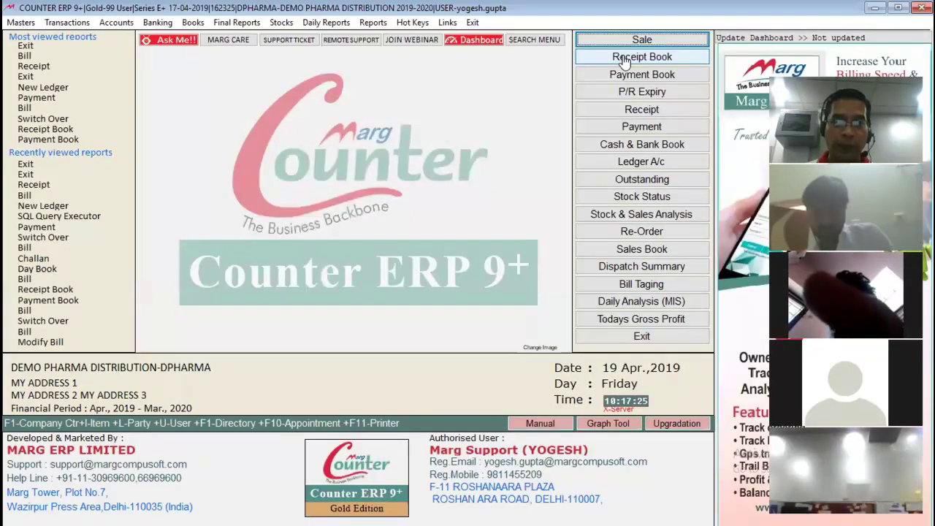
click(624, 62)
key(Return)
key(Return)
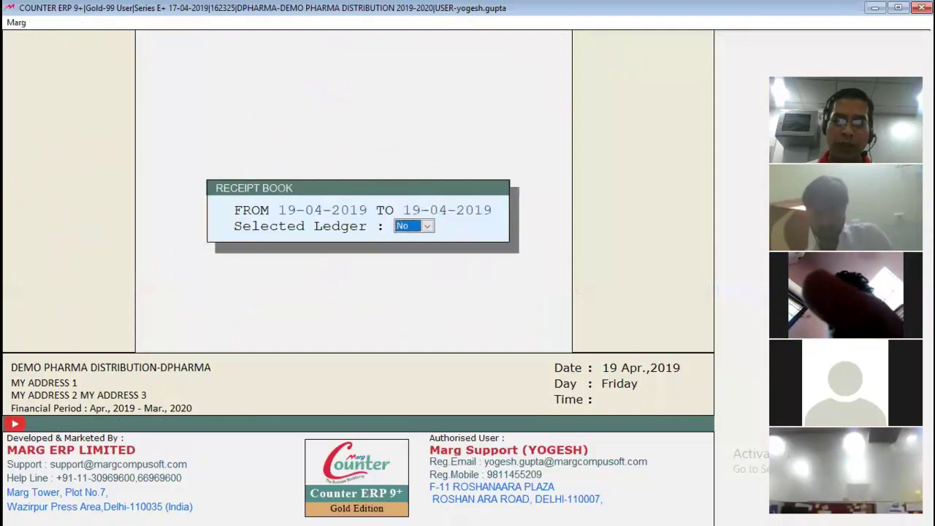
key(Return)
key(Return)
- Call up the voucher's Print Advice options, preview the advice and return to the main screen
key(Right)
key(Right)
key(Right)
key(Right)
key(Return)
key(Return)
key(Return)
key(Return)
key(Return)
key(Return)
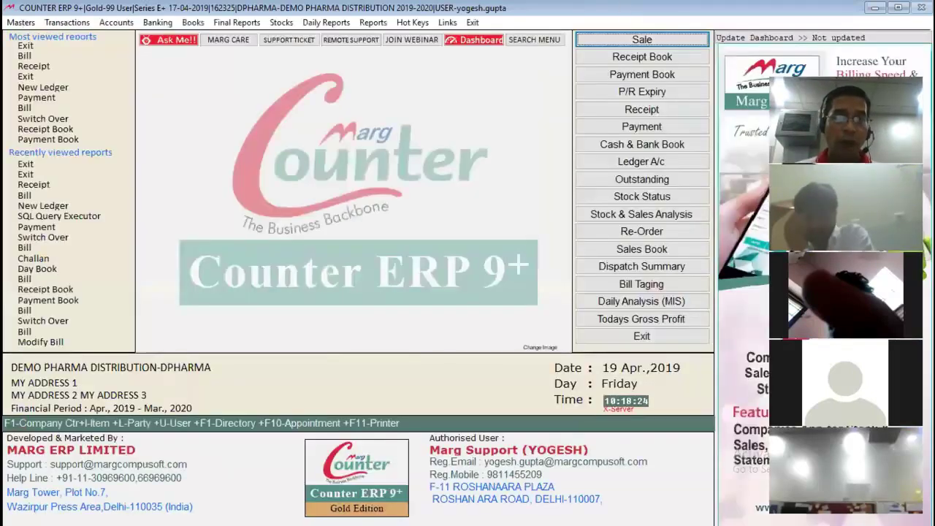
- Open the Receipt Printing format code for editing from the Receipt Format entry of the Self Format setup
key(alt+m)
key(Up)
key(Right)
key(Down)
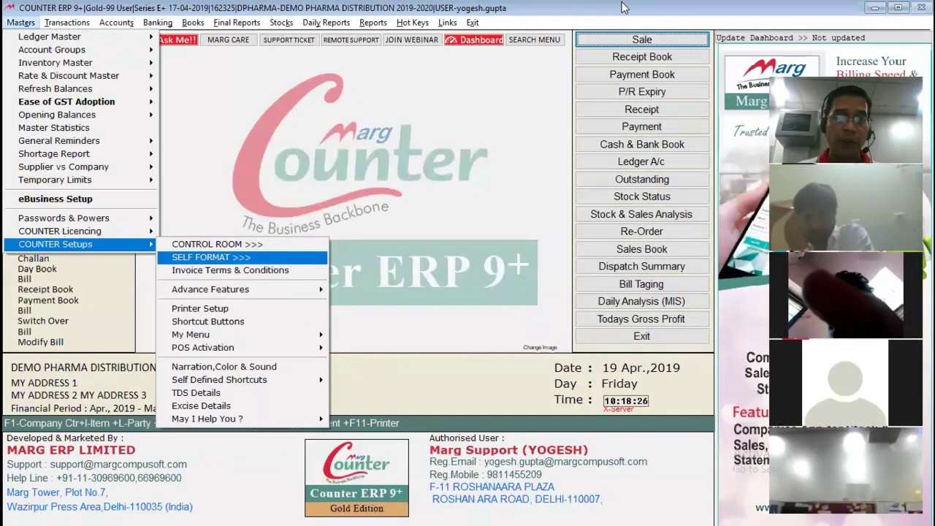
key(Return)
key(Down)
key(Down)
key(Down)
key(Down)
key(Down)
key(Down)
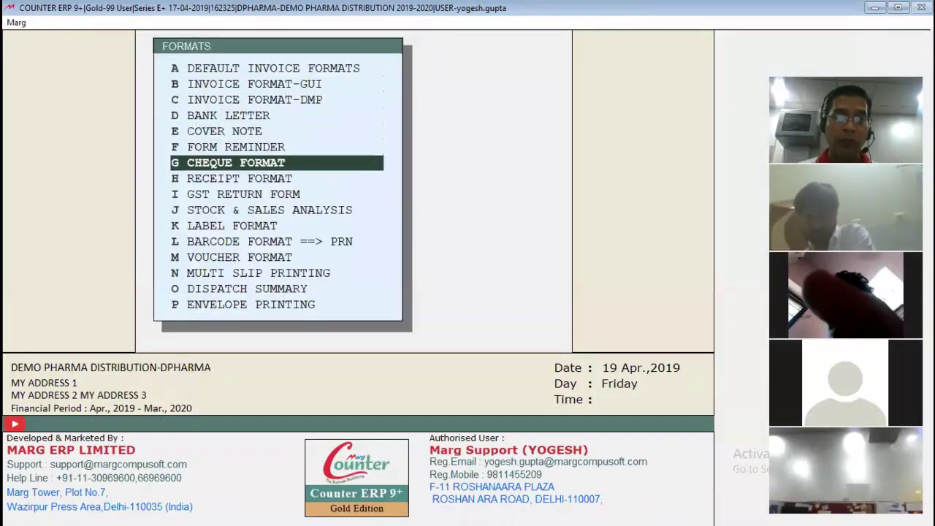
key(Down)
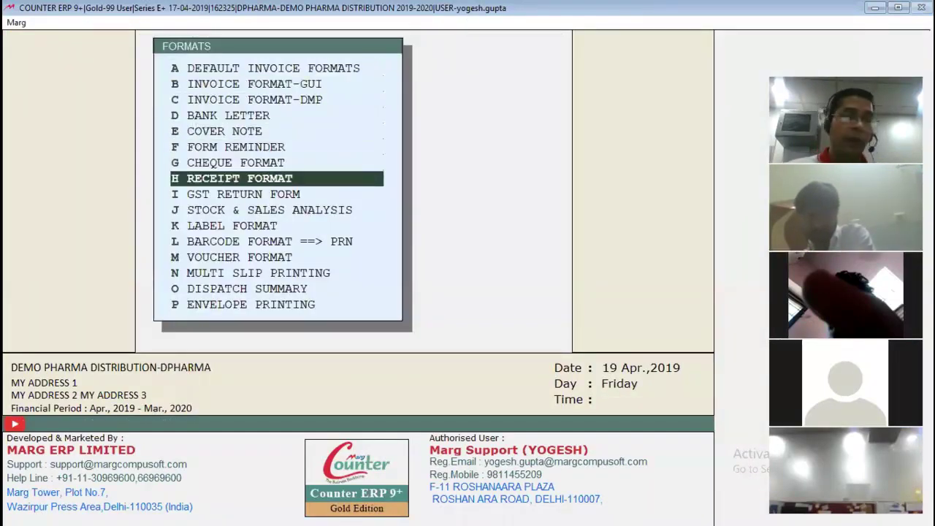
key(Return)
key(Return)
key(Return)
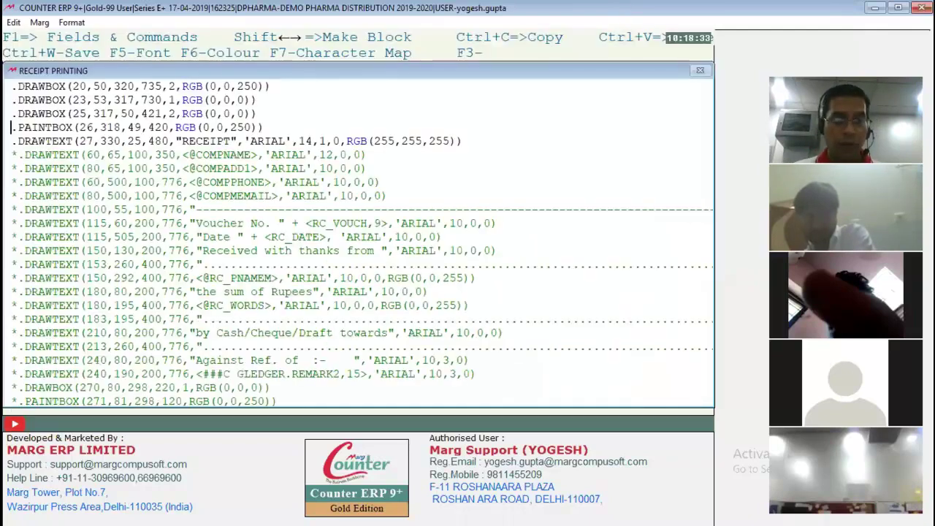
- Activate the company name, address, phone, e-mail and dashed separator lines by removing their leading asterisks
key(Delete)
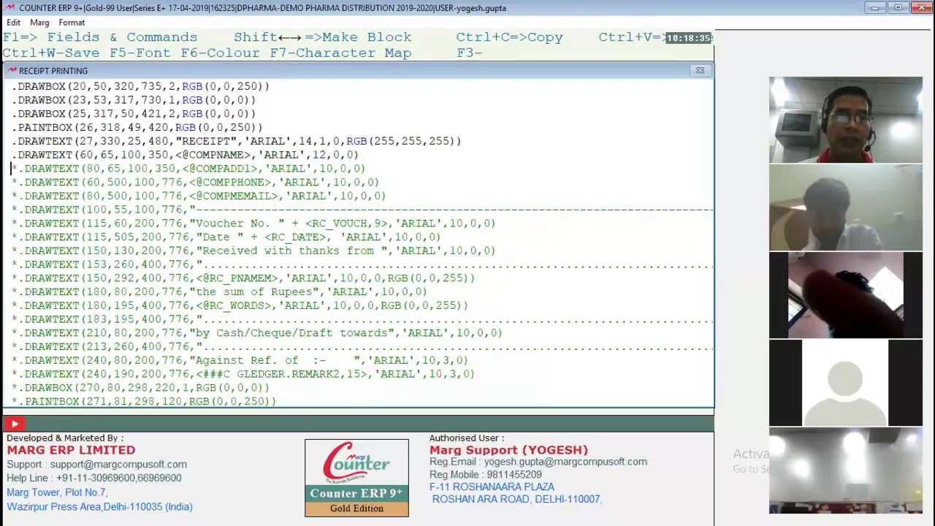
key(Down)
key(Delete)
key(Down)
key(Delete)
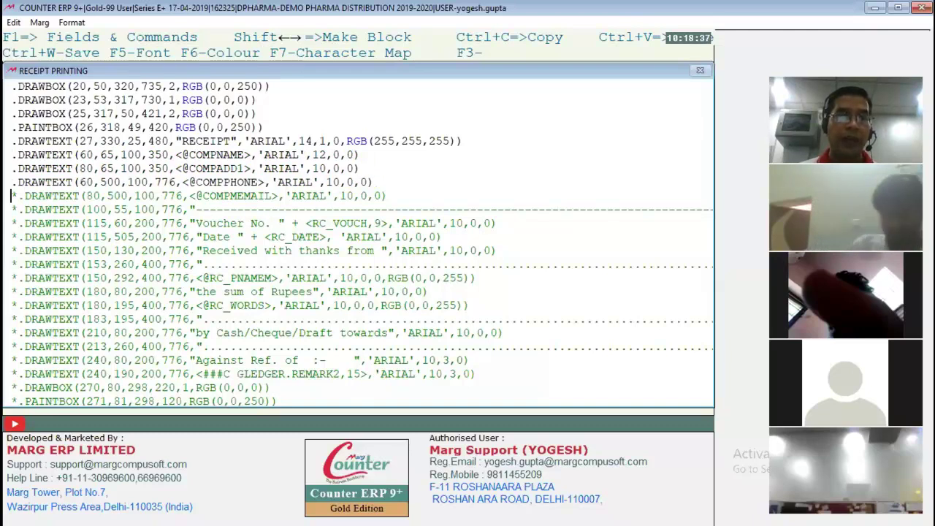
key(Down)
key(Delete)
key(Down)
key(Delete)
key(Down)
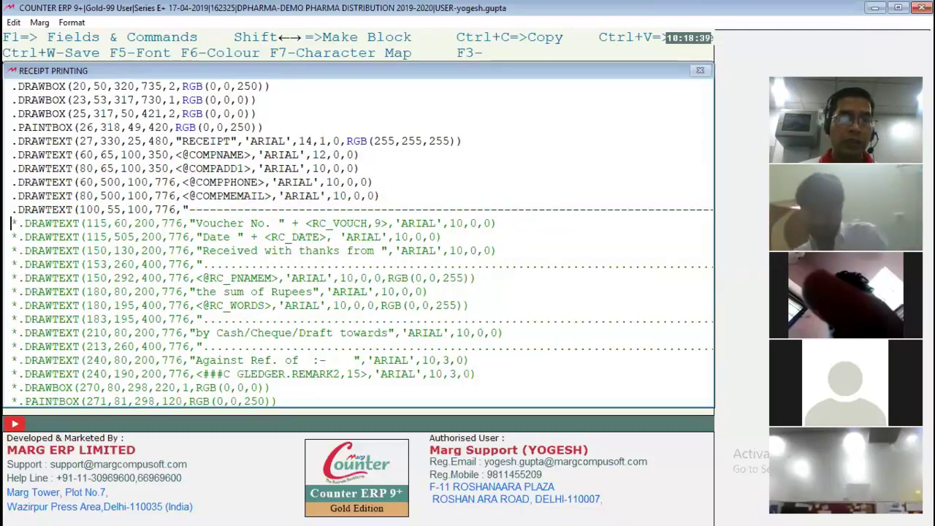
- Activate the "Voucher No." and "Date" lines of the receipt format by removing their asterisks
key(Delete)
key(Down)
key(Delete)
key(Down)
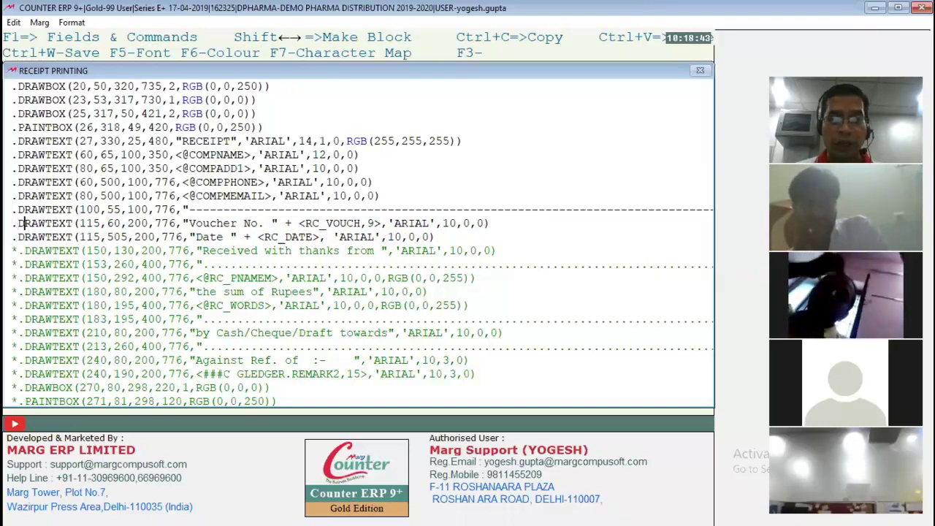
key(shift+Right)
key(shift+Right)
key(shift+Right)
key(shift+Right)
key(shift+Right)
key(shift+Right)
key(shift+Right)
key(shift+Right)
key(shift+Right)
key(shift+Right)
click(353, 236)
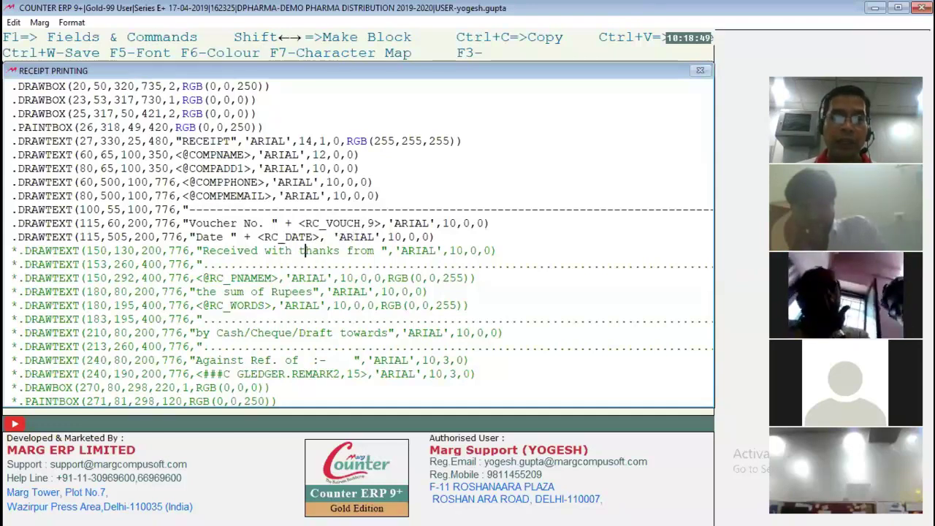
key(End)
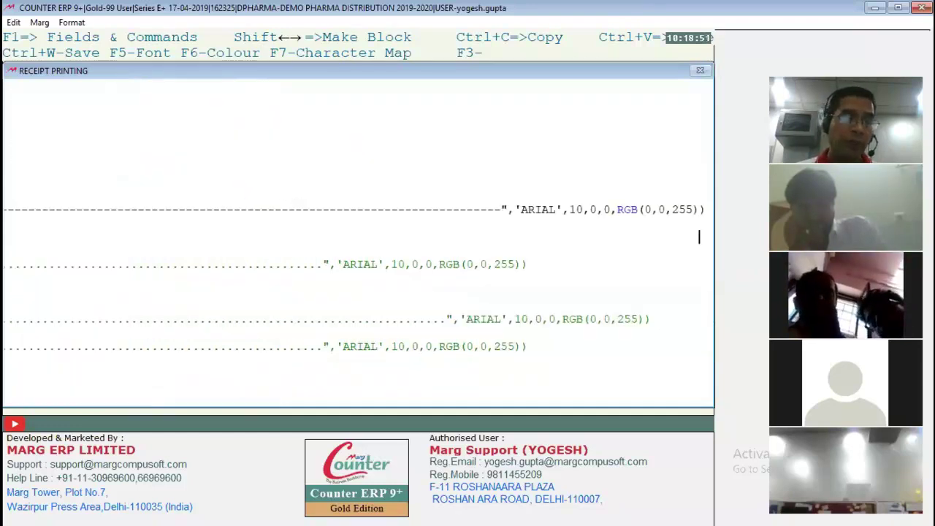
- Activate the lines from "Received with thanks from" through the party name, "the sum of Rupees" and the amount in words
key(Home)
key(Down)
key(Delete)
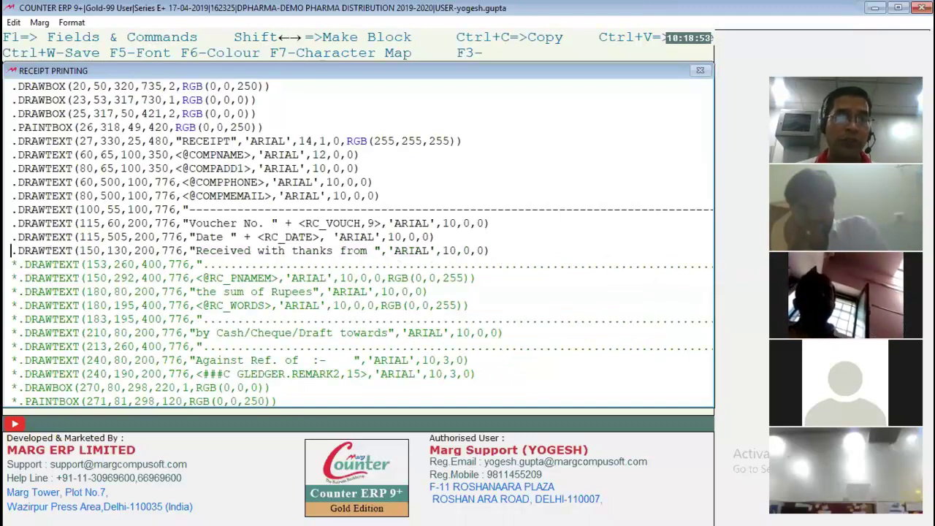
key(Delete)
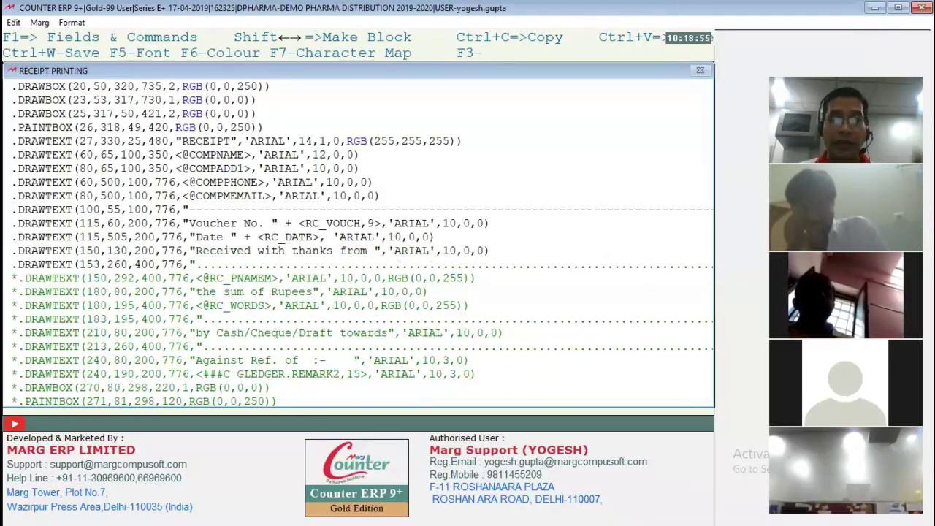
key(Delete)
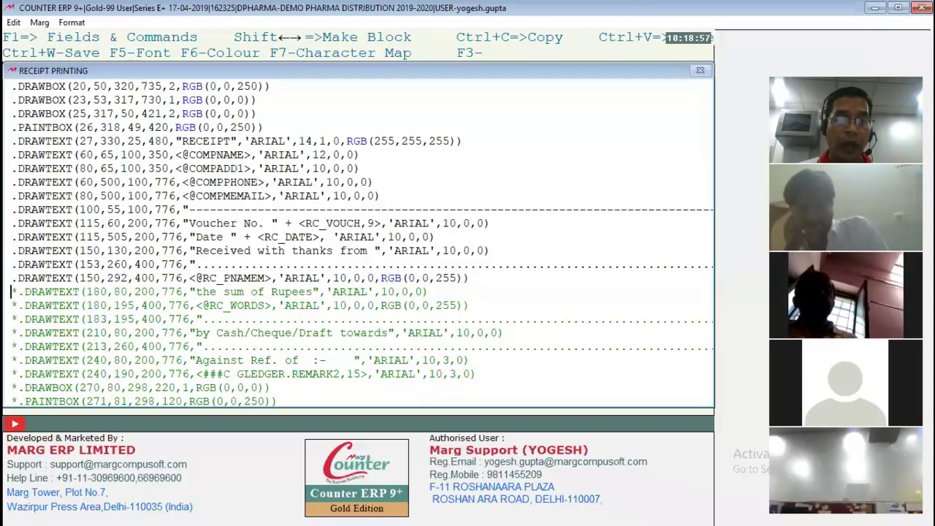
key(Delete)
key(Delete)
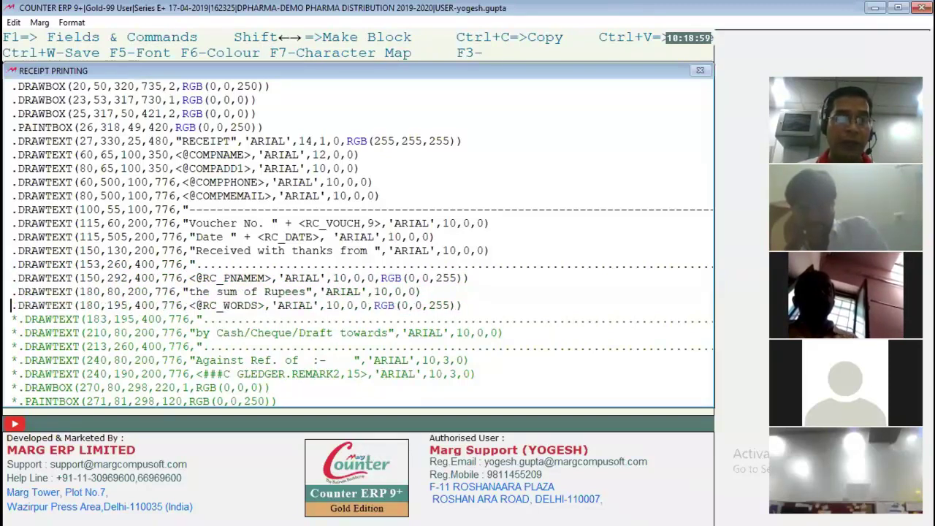
- Activate the remaining dotted lines, "by Cash/Cheque/Draft towards", "Against Ref. of :-" and the GLEDGER.REMARK2 line
key(Delete)
key(Delete)
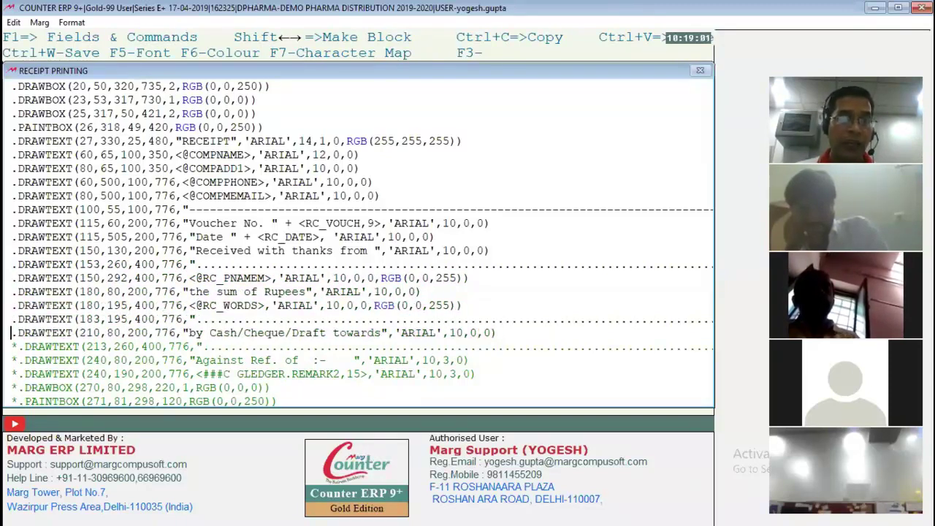
key(Delete)
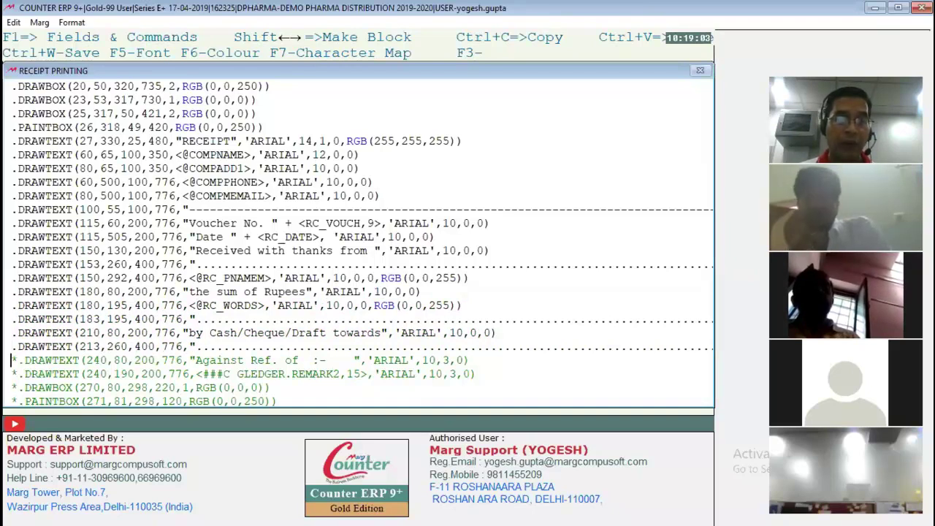
key(Down)
key(Delete)
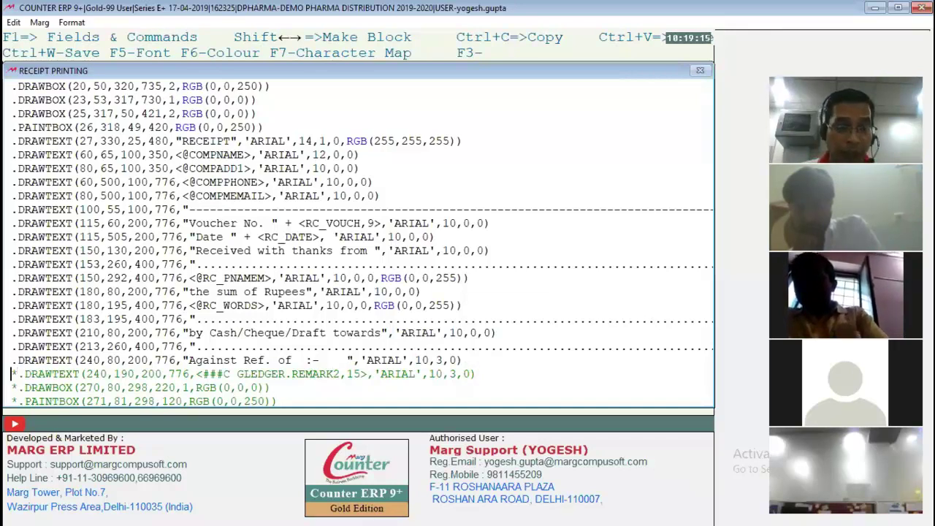
key(Delete)
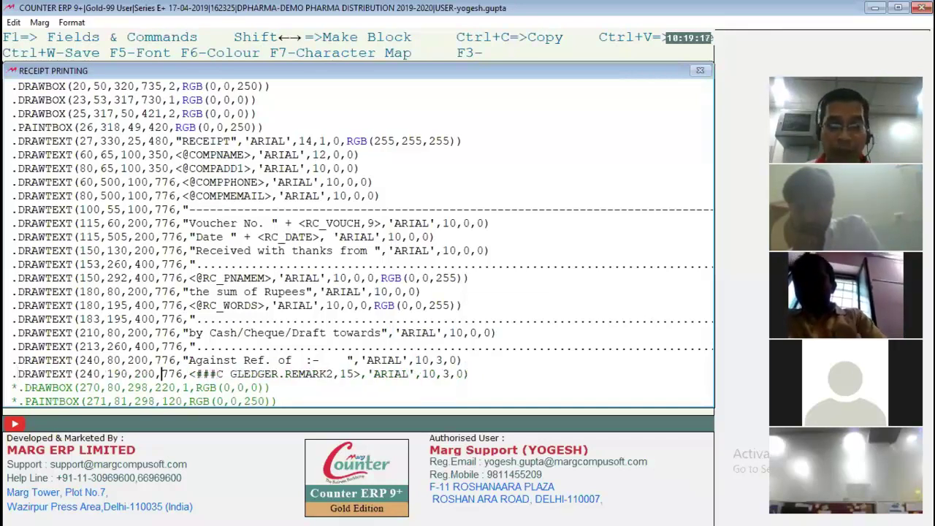
- Highlight the whole <###C GLEDGER.REMARK2,15> expression in the reference line to examine it
key(shift+Right)
key(shift+Right)
key(shift+Right)
key(shift+Right)
key(shift+Right)
key(shift+Right)
key(shift+Right)
key(shift+Right)
key(shift+Right)
key(shift+Right)
key(shift+Right)
key(shift+Right)
key(shift+Right)
key(shift+Right)
key(shift+Right)
key(shift+Right)
key(shift+Right)
key(shift+Right)
key(shift+Right)
key(shift+Right)
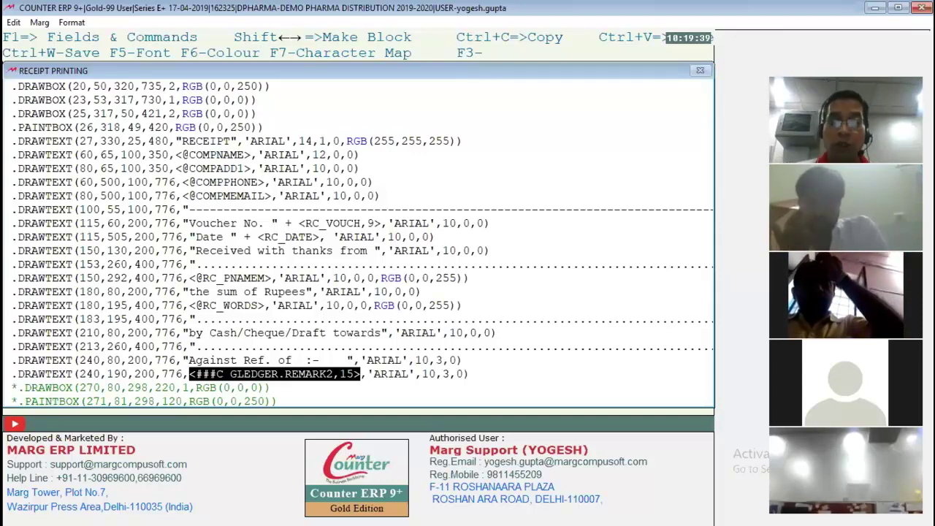
- Highlight only the table name GLEDGER inside the reference expression and copy it
key(Right)
click(352, 373)
key(Left)
key(Left)
key(Left)
key(Left)
key(Left)
key(Left)
key(Left)
key(Left)
key(Left)
key(Left)
key(Left)
key(Left)
key(Left)
key(Left)
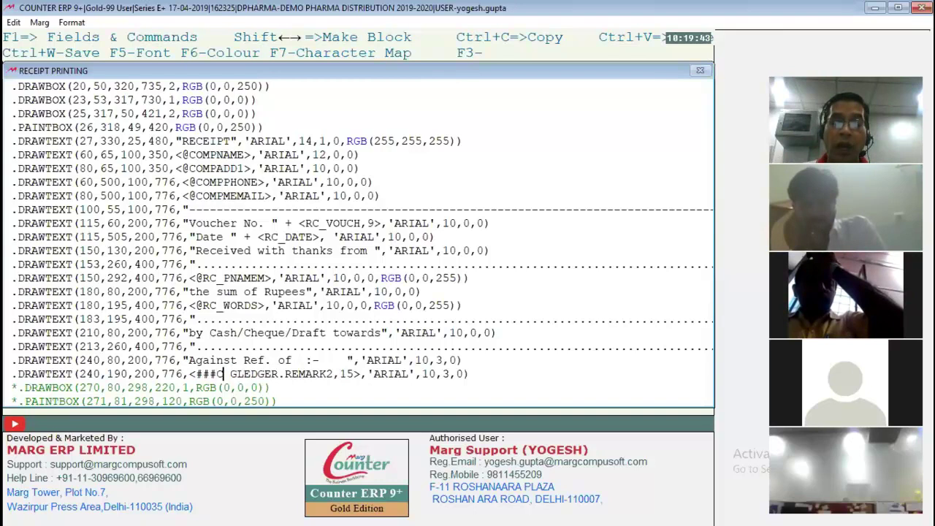
key(shift+Right)
key(shift+Right)
key(shift+Right)
key(shift+Right)
key(shift+Right)
key(shift+Right)
key(shift+Right)
key(shift+Right)
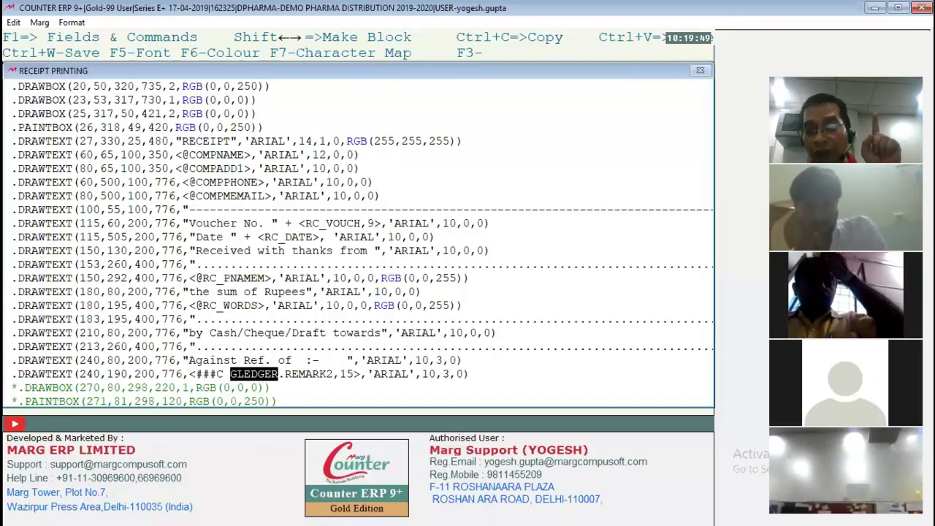
key(ctrl+c)
- Highlight the field name REMARK2 inside the reference expression and copy it
key(shift+Right)
key(shift+Right)
key(shift+Right)
key(shift+Right)
key(shift+Right)
key(shift+Right)
key(shift+Right)
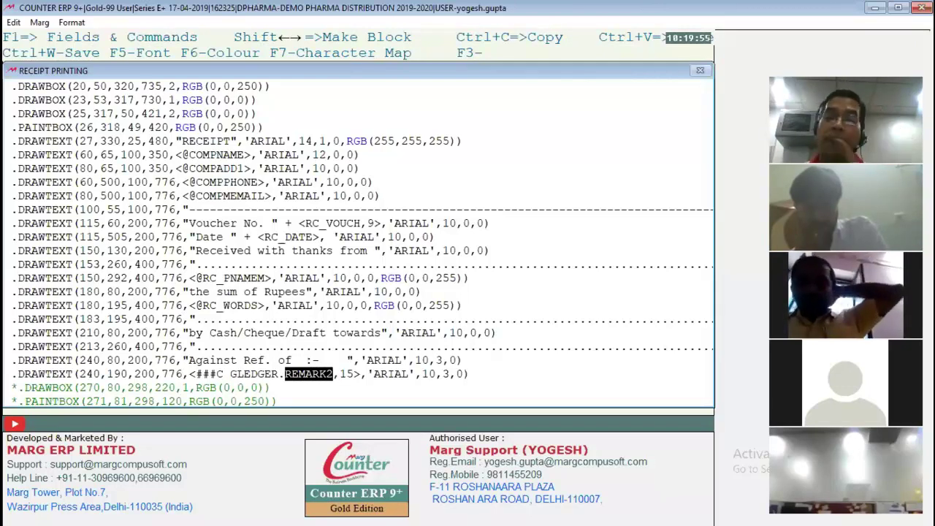
key(ctrl+c)
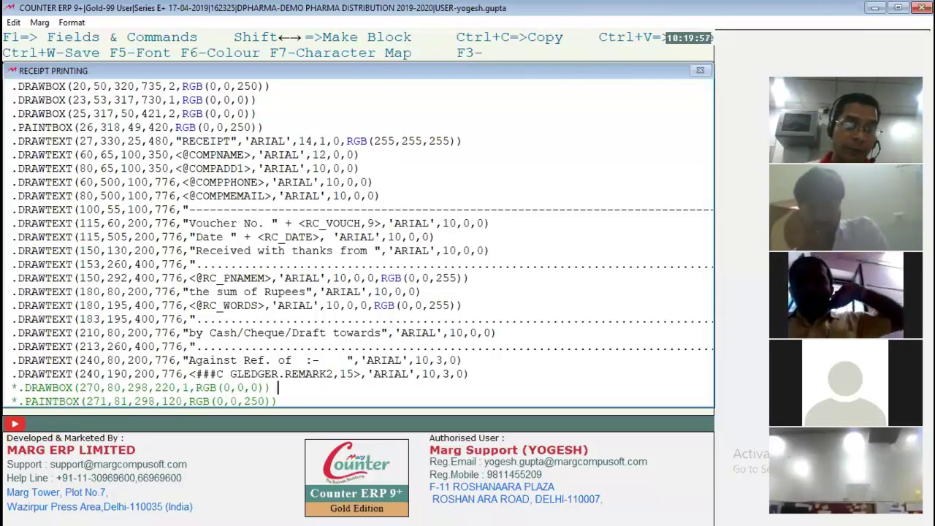
- Activate the amount box's DRAWBOX and PAINTBOX lines, the "Rs." and RC_AMOUNT lines, and the "Auth. Signatory" line
key(Home)
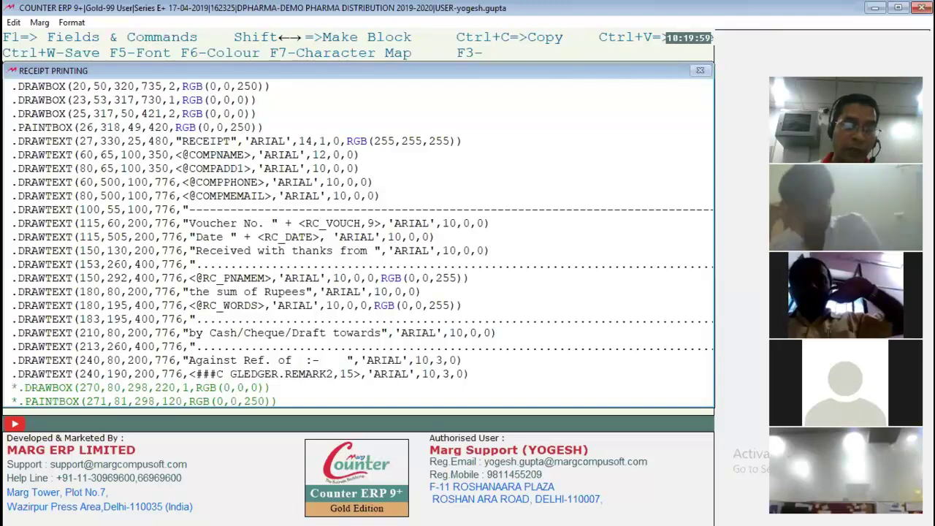
key(Delete)
key(Down)
key(Delete)
key(Down)
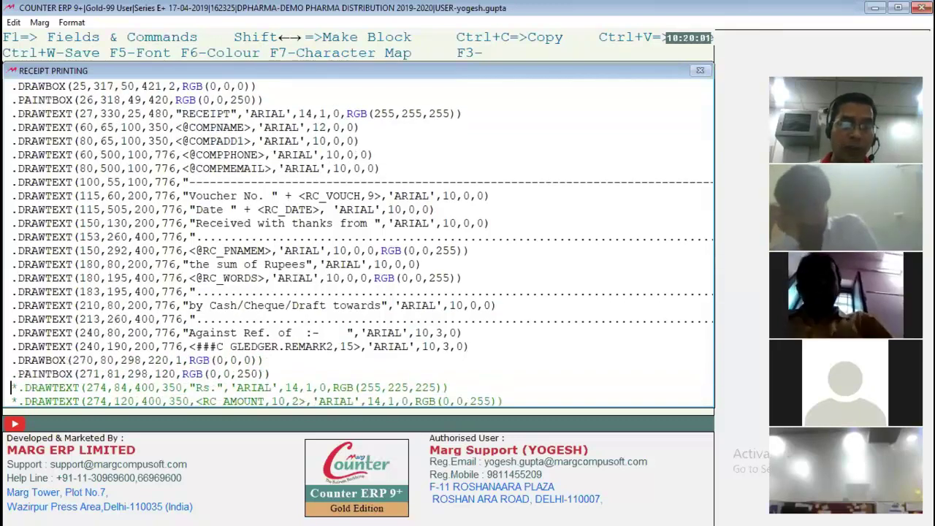
key(Delete)
key(Down)
key(Delete)
key(Down)
key(Delete)
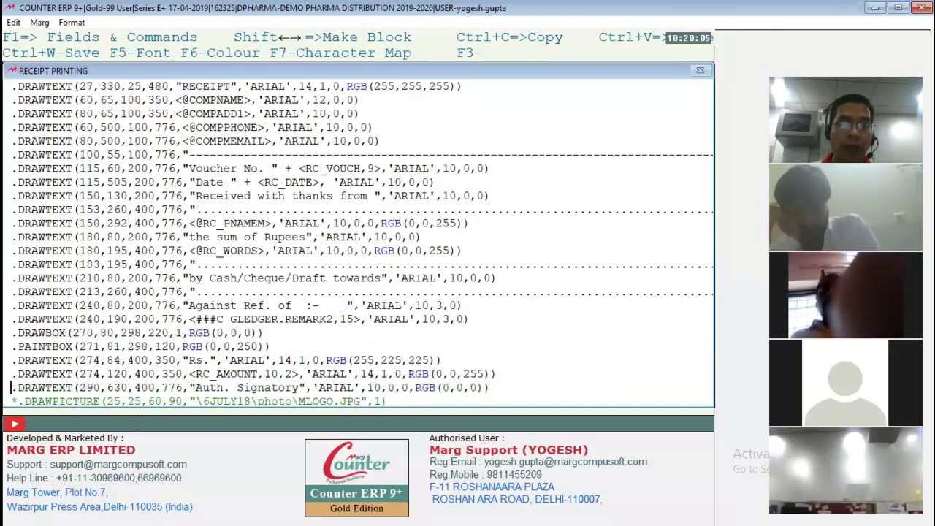
- Activate the DRAWPICTURE line for MLOGO.JPG, keep "Auth. Signatory" active, then save and close the receipt format
text(*)
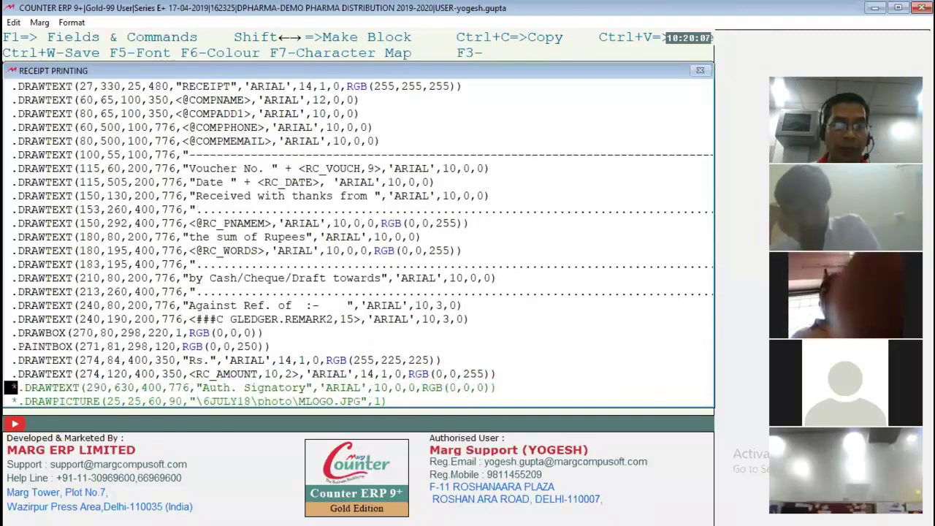
key(Delete)
key(Down)
key(Delete)
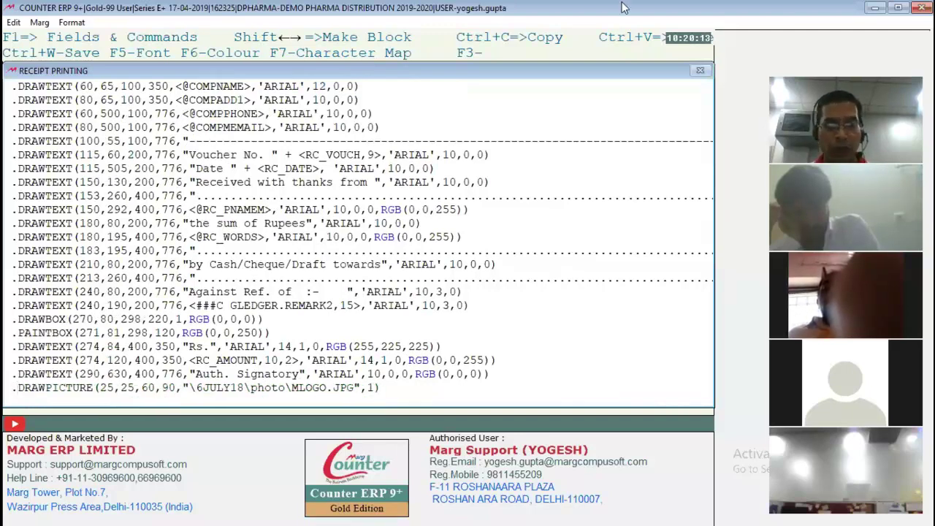
key(Escape)
key(Return)
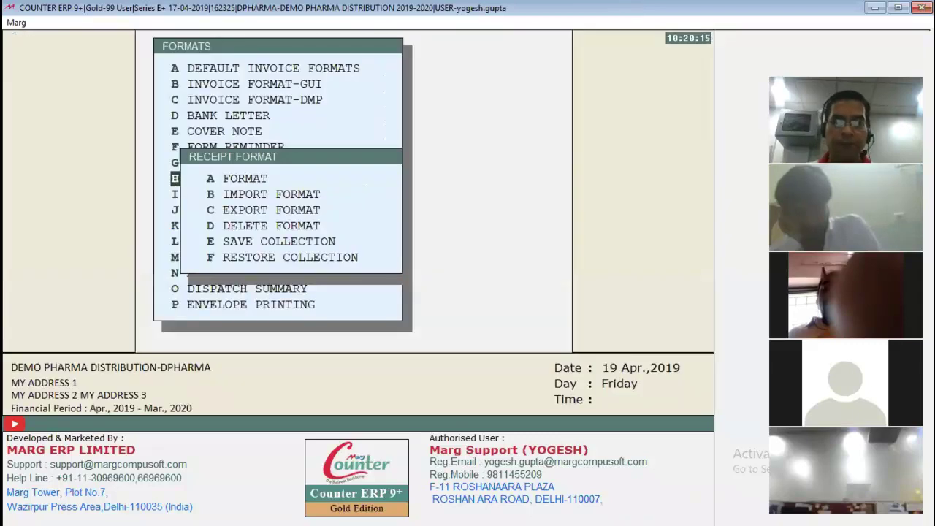
key(Escape)
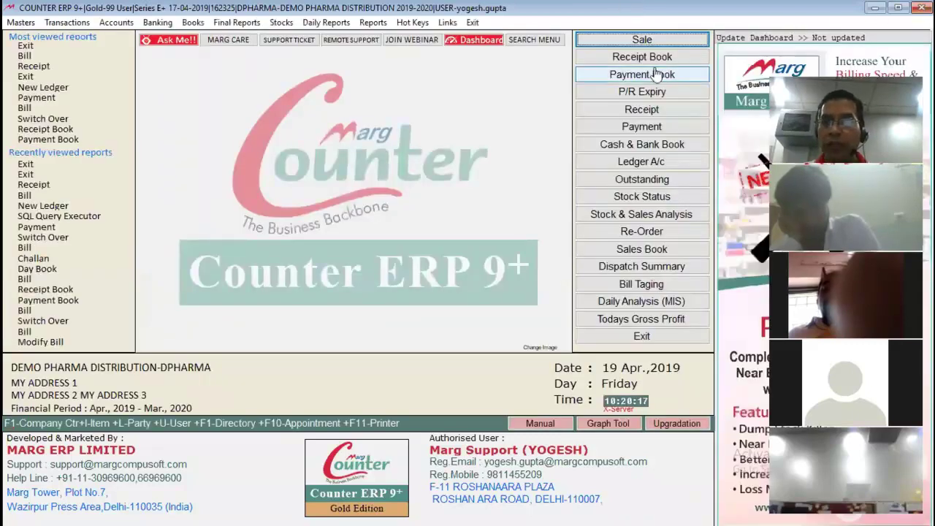
- Open the receipt voucher from the Receipt Book for 19-04-2019 and call up its Print Advice options
click(643, 57)
key(Return)
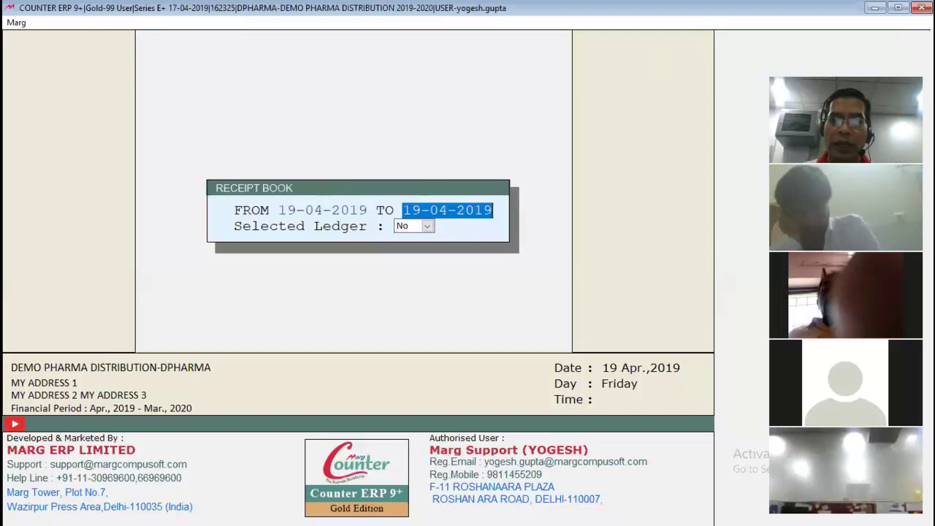
key(Return)
key(Return)
key(Return)
key(Right)
key(Right)
key(Right)
key(Right)
key(Return)
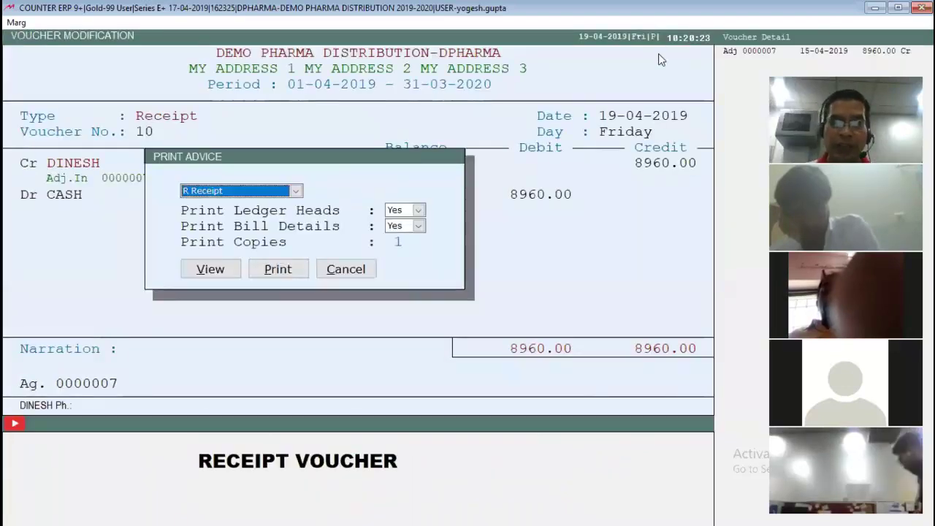
- Preview the receipt in the R Receipt format with ledger heads and bill details, then return to the main screen
key(Return)
key(Return)
key(Return)
key(Return)
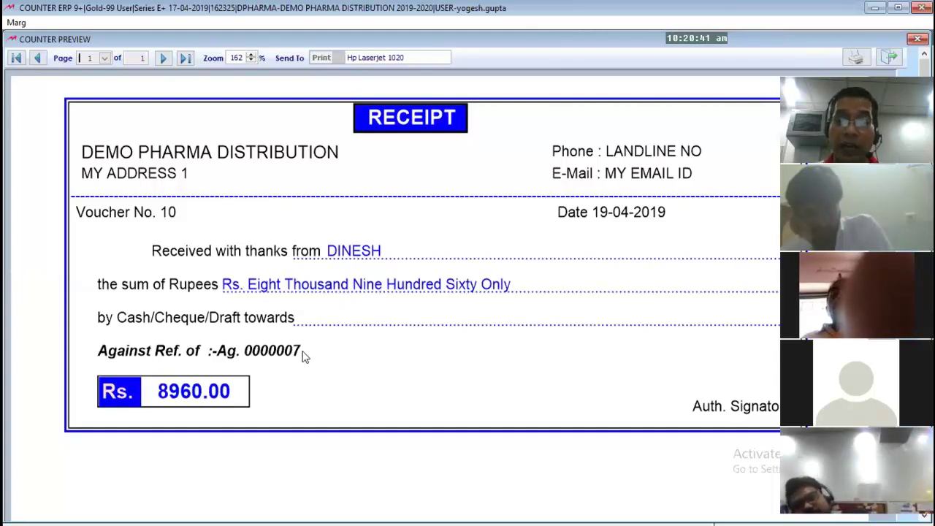
key(Escape)
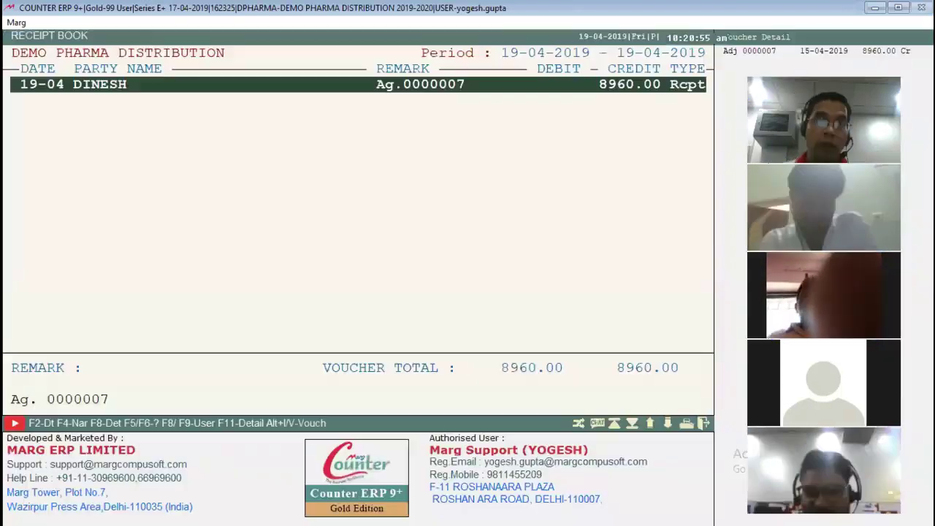
key(Escape)
- Create a new ledger with the customer's name under SUNDRY DEBTORS, keeping Bill by Bill balancing and the other defaults
key(alt+m)
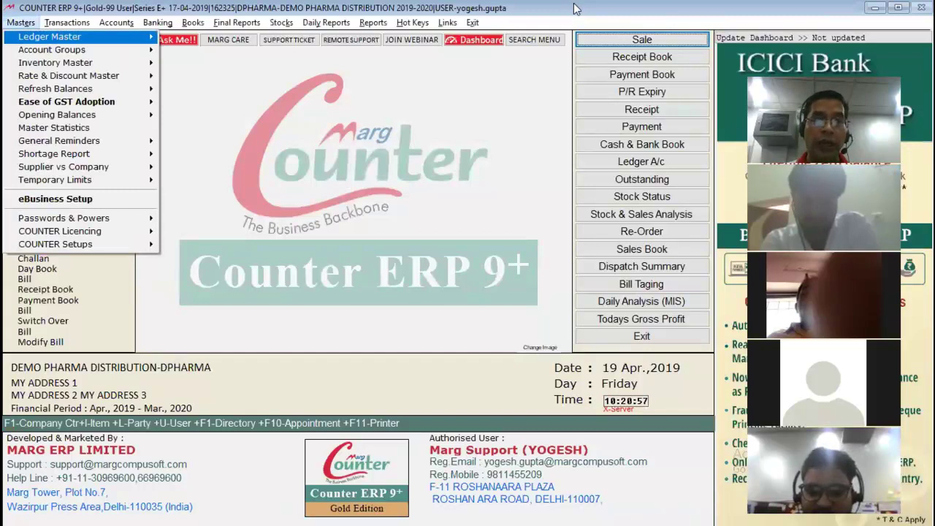
key(Return)
key(Return)
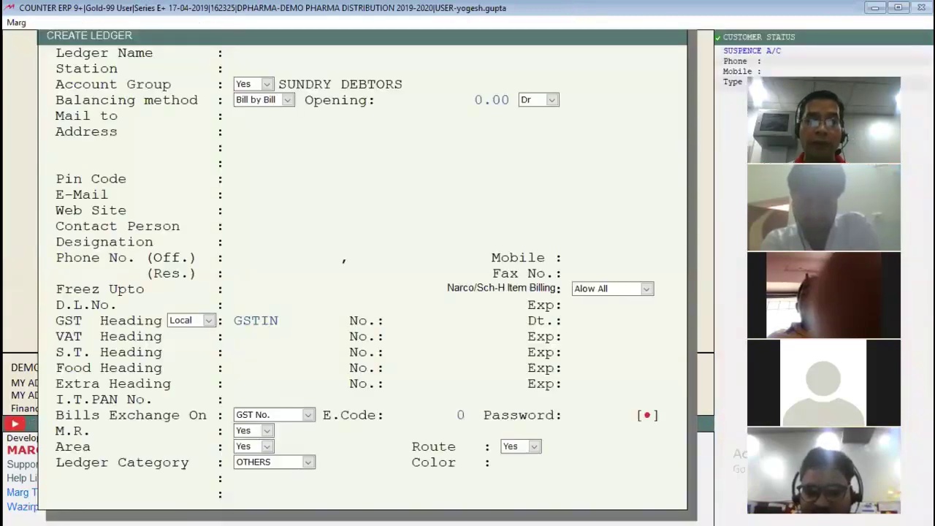
text(DEVU)
key(Return)
key(Return)
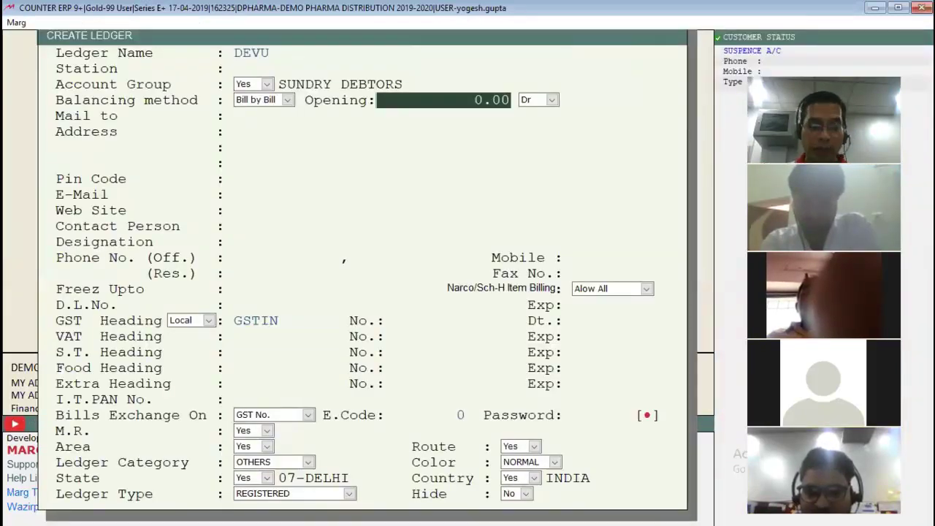
key(Return)
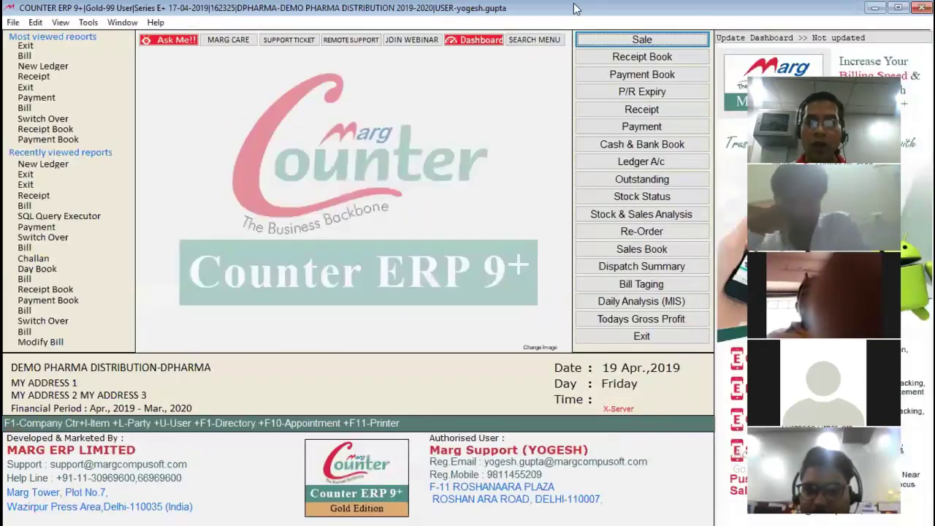
- Start a sale bill dated 19-04-2019 for the newly created customer ledger
key(Return)
key(Return)
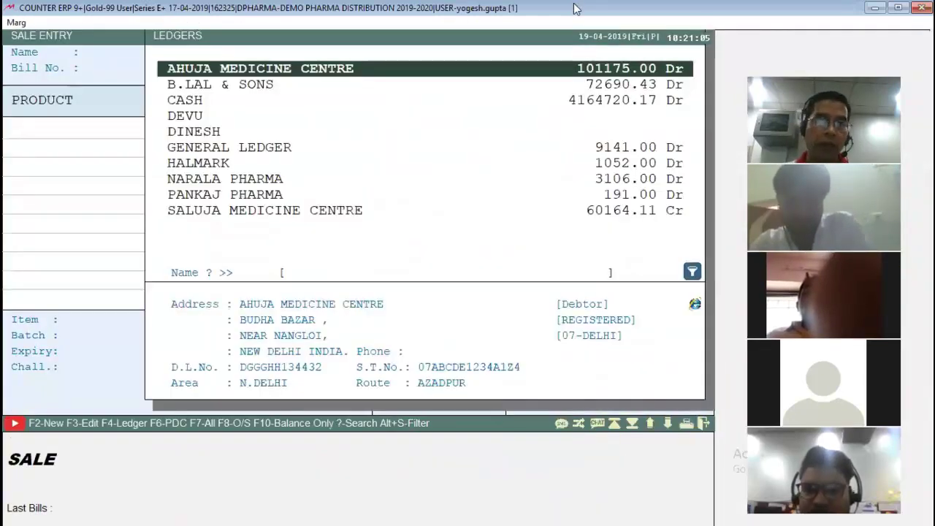
text(DE)
key(Return)
key(Return)
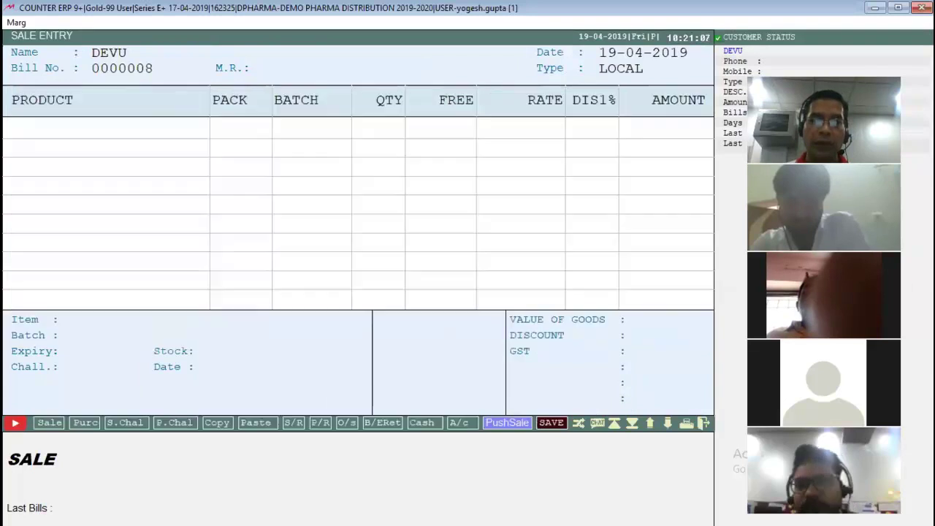
- Add AMPM PLUS 150ML from batch 53578 to the bill with quantity 20 and rate 50
key(Down)
key(Down)
key(Return)
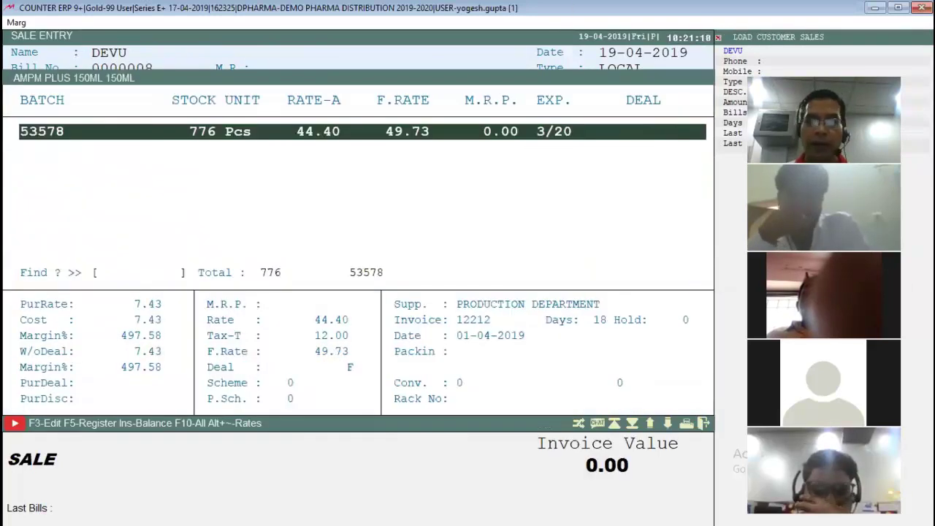
key(Return)
text(20)
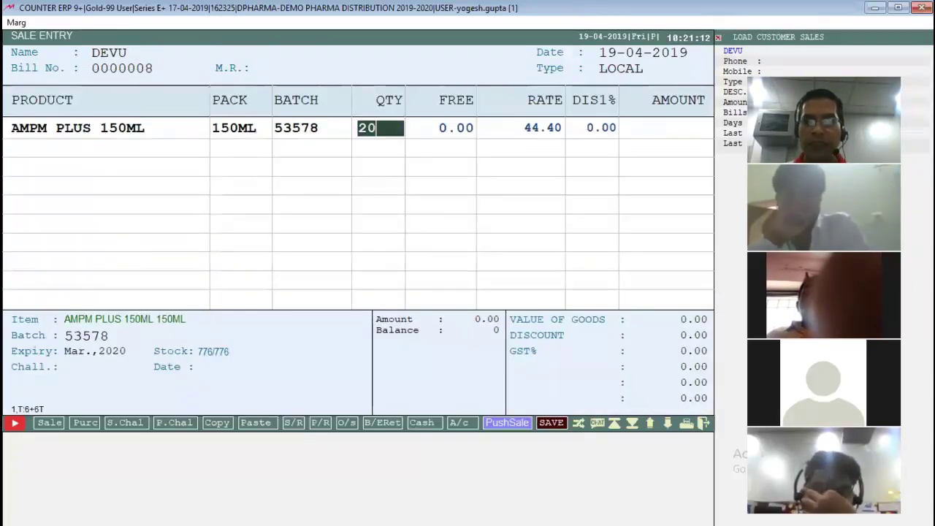
key(Return)
text(50)
key(Return)
key(Return)
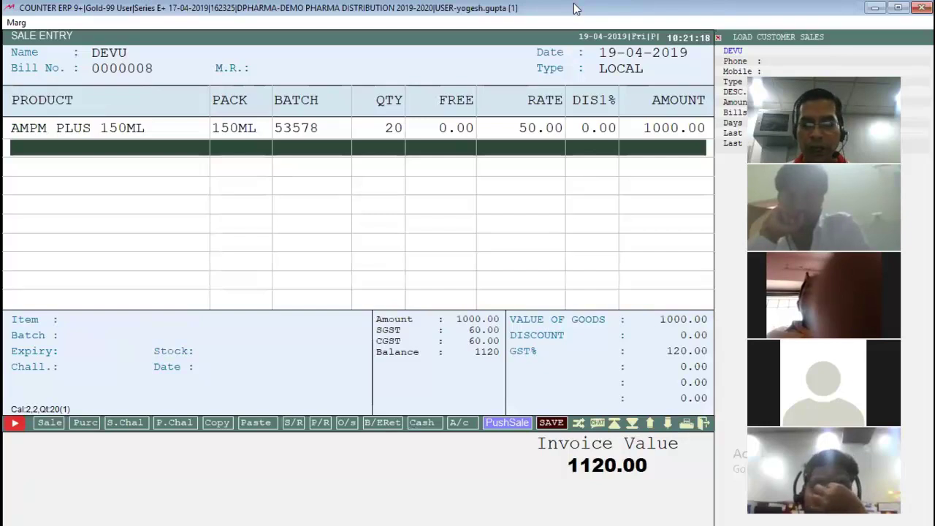
- Save the sale bill with no cash received and leave sale entry
key(Escape)
key(Return)
key(Return)
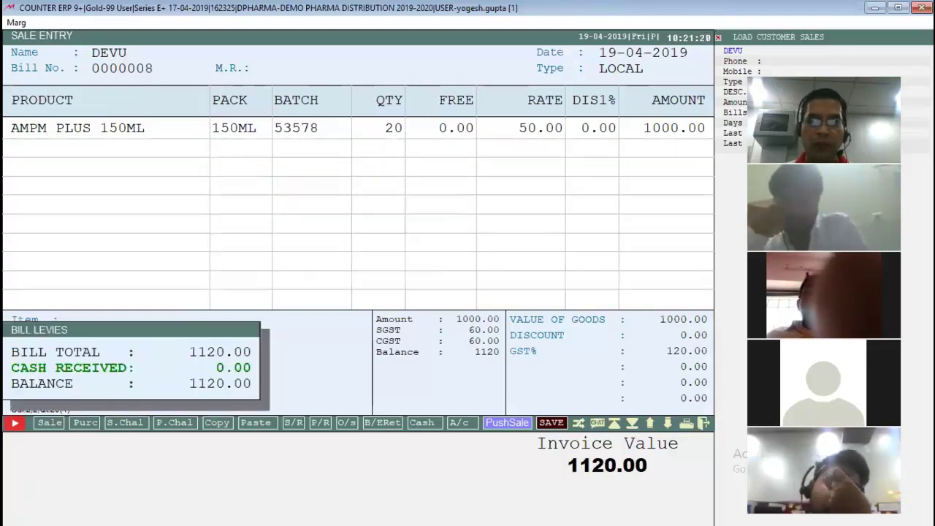
key(Escape)
key(Escape)
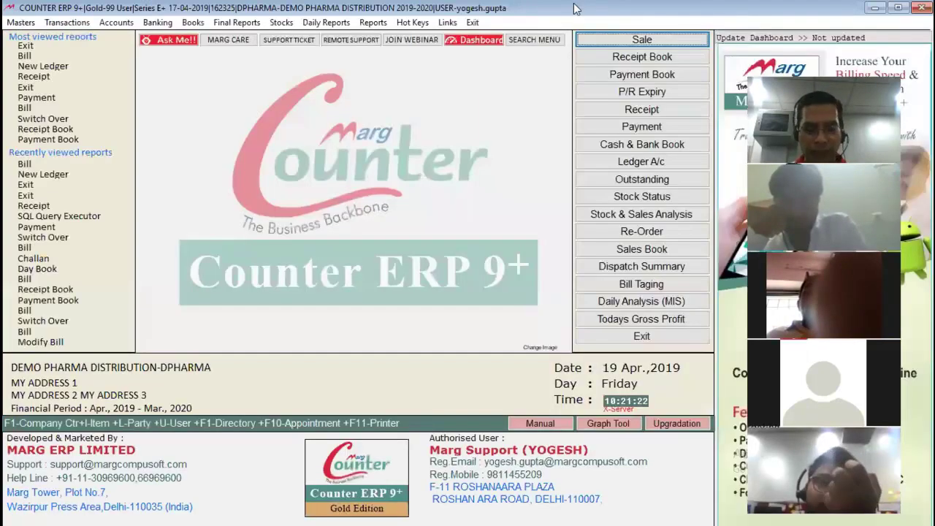
- Start receipt voucher 11 dated 19-04-2019 and credit the new customer's ledger with 1120
key(alt+a)
key(Return)
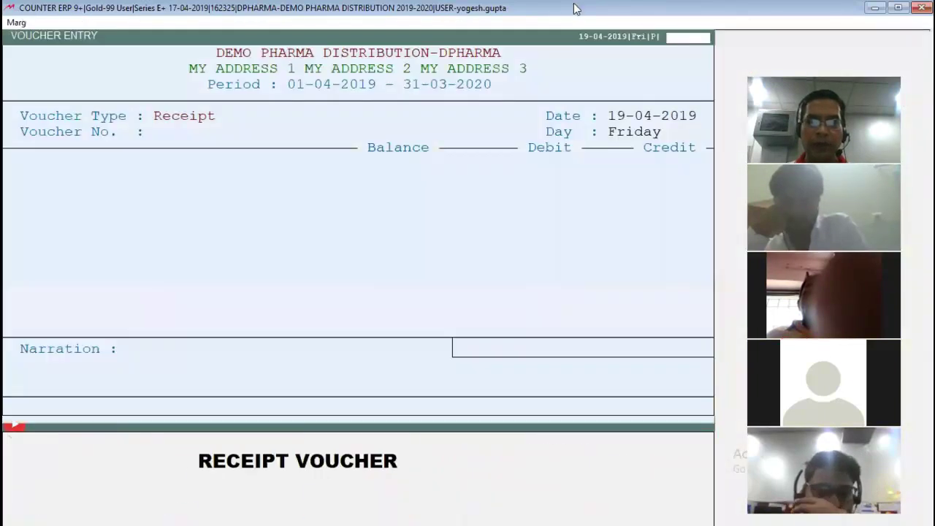
key(Return)
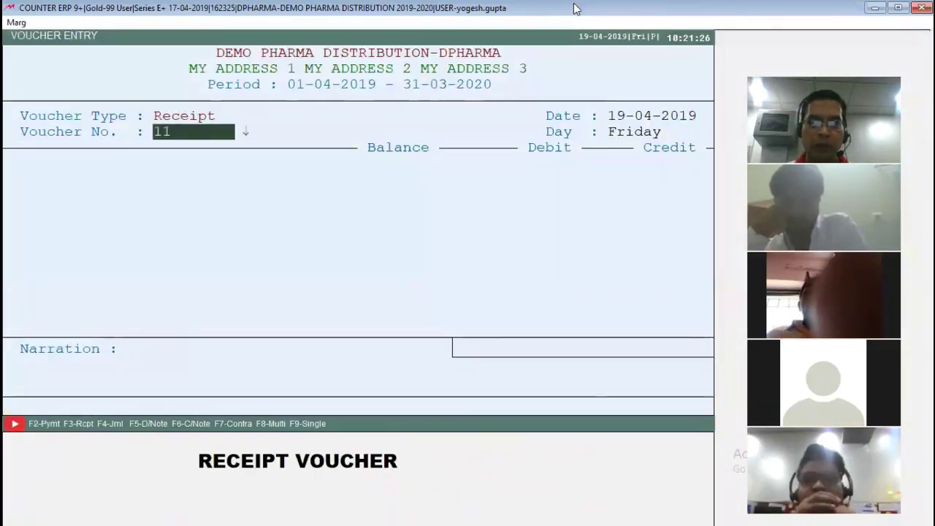
key(Return)
text(D)
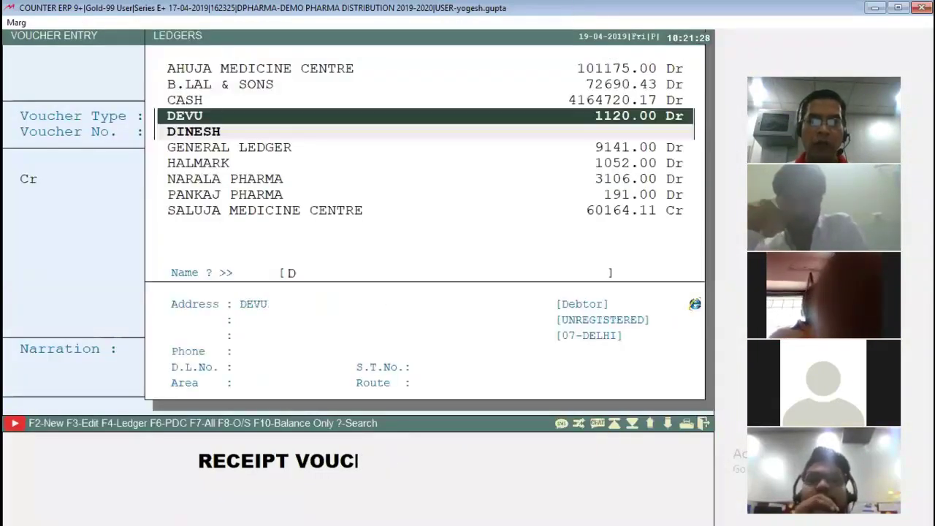
key(Return)
text(1120)
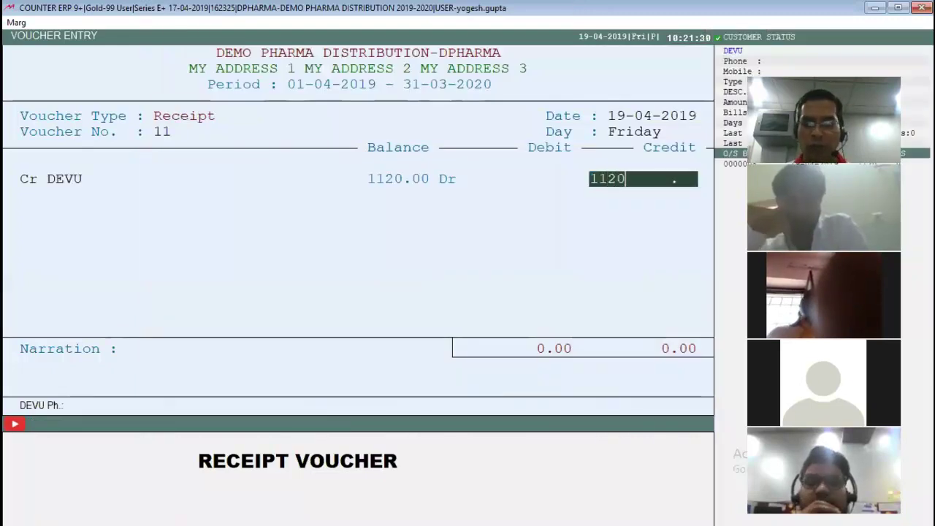
key(Return)
- Adjust the full 1120.00 receipt against the customer's pending invoice
key(Return)
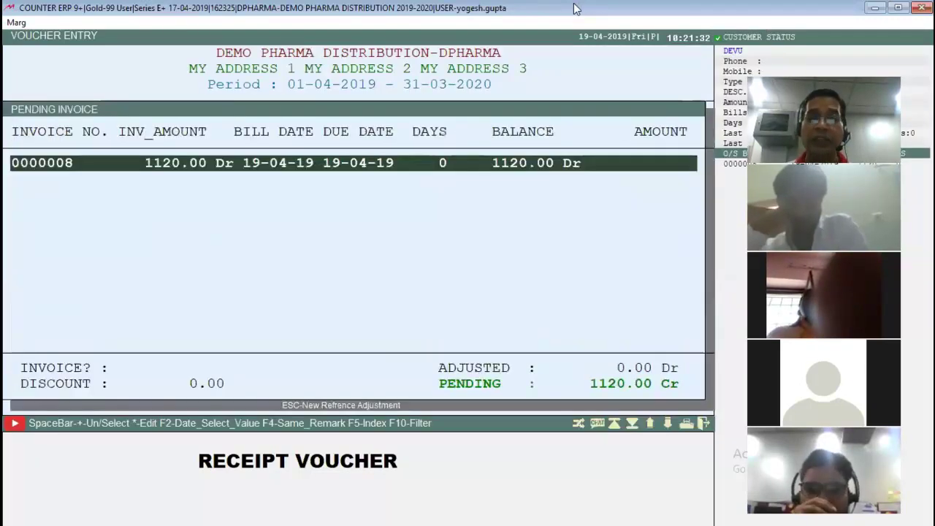
key(Return)
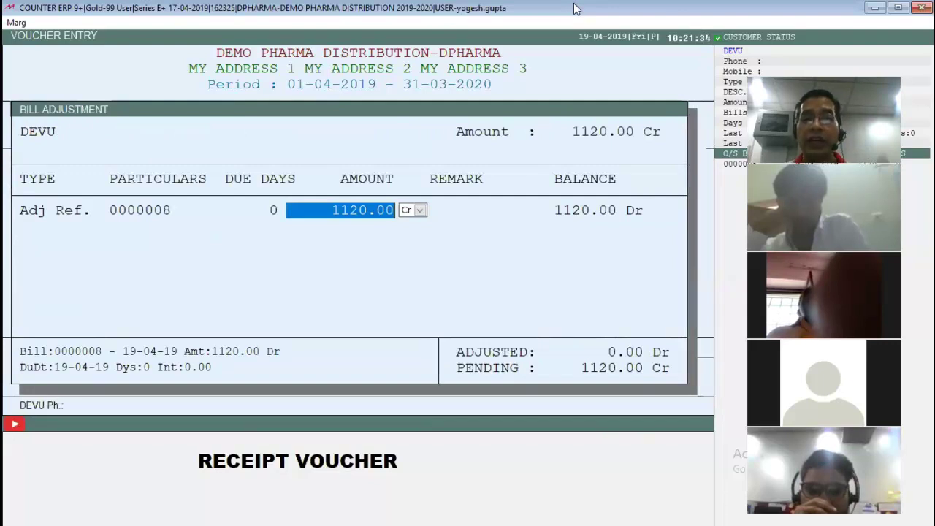
key(Return)
key(Return)
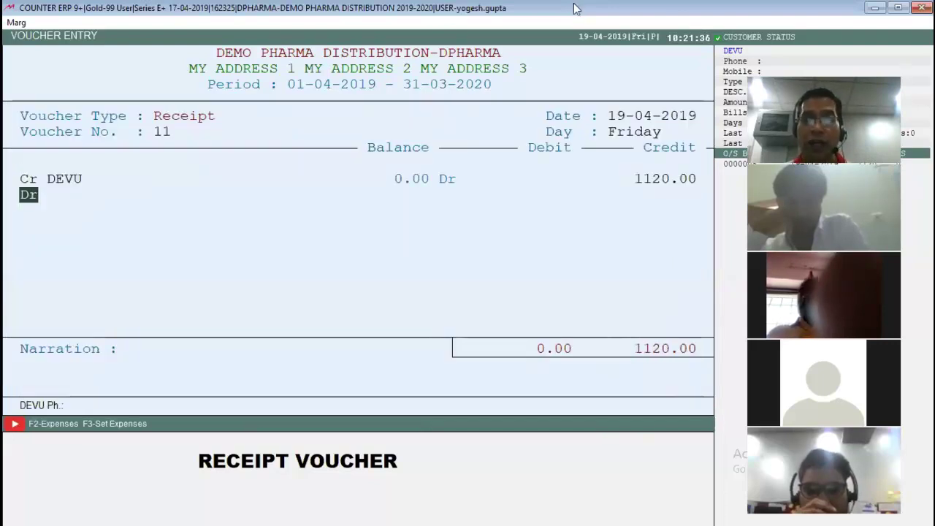
- Debit 1120.00 to CASH, leave the narration empty, save the receipt voucher and exit voucher entry
key(Return)
key(Return)
key(Return)
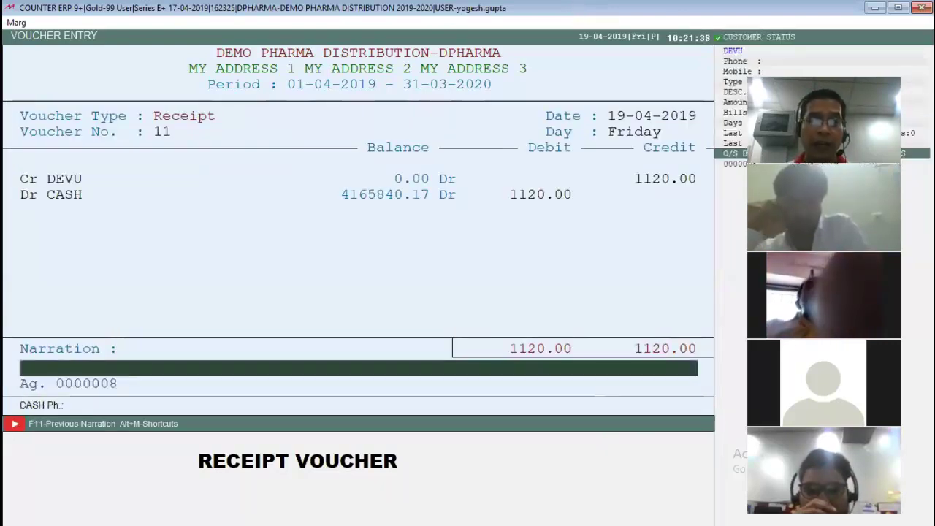
key(Return)
key(Return)
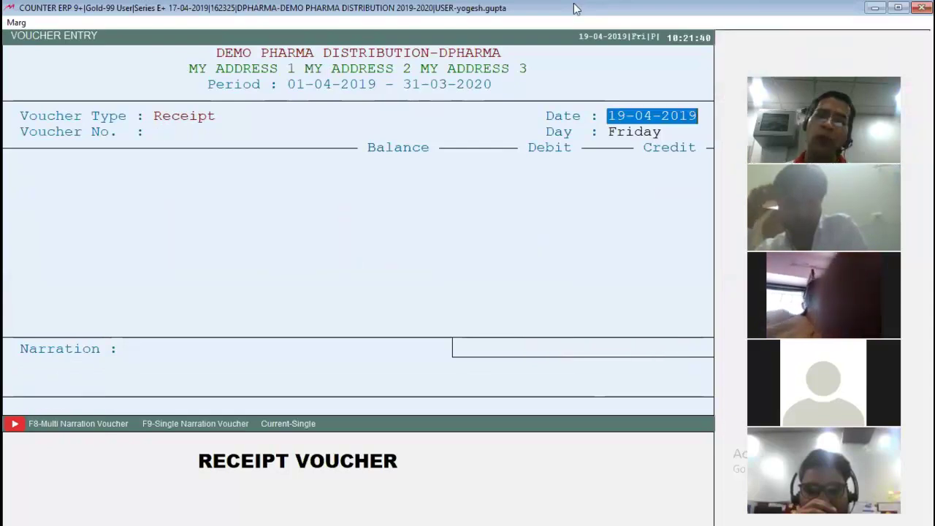
key(Escape)
- Open the new 1120.00 receipt voucher from the Receipt Book for 19-04-2019
click(642, 56)
key(Return)
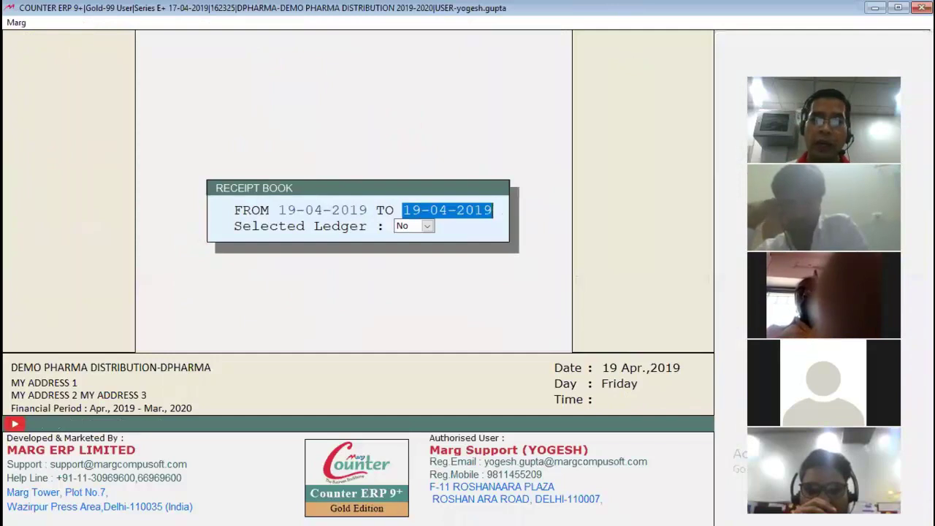
key(Return)
key(Return)
key(Down)
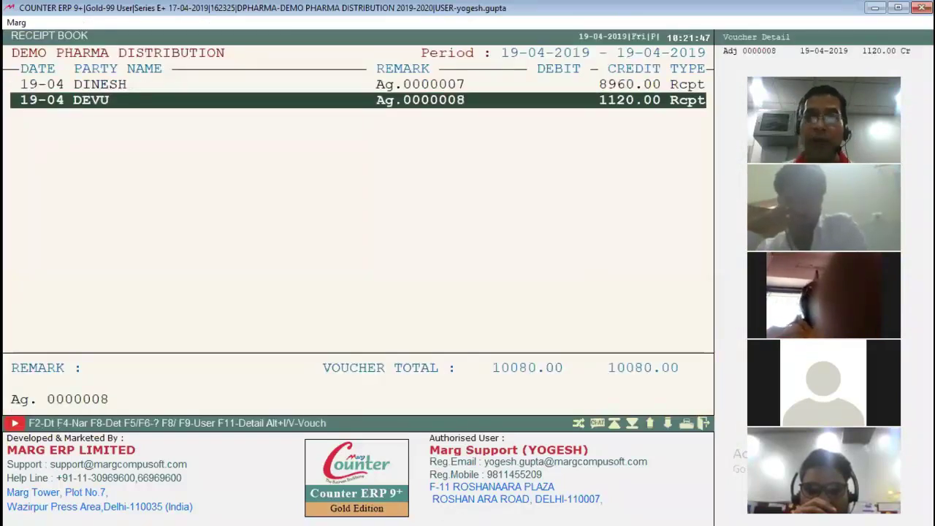
key(Return)
- Preview the new voucher's print advice in the receipt format, keeping the default print options
key(Right)
key(Right)
key(Right)
key(Right)
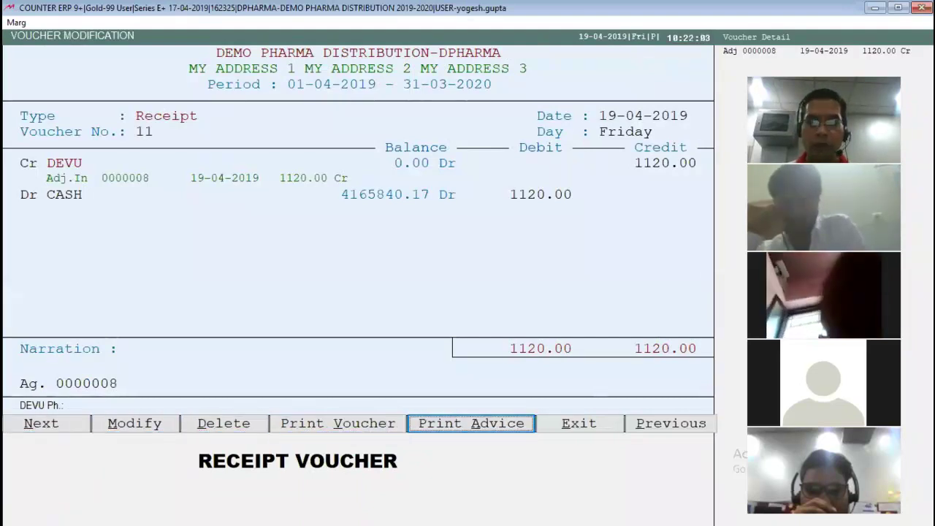
key(Return)
key(Return)
key(Return)
key(Return)
key(Return)
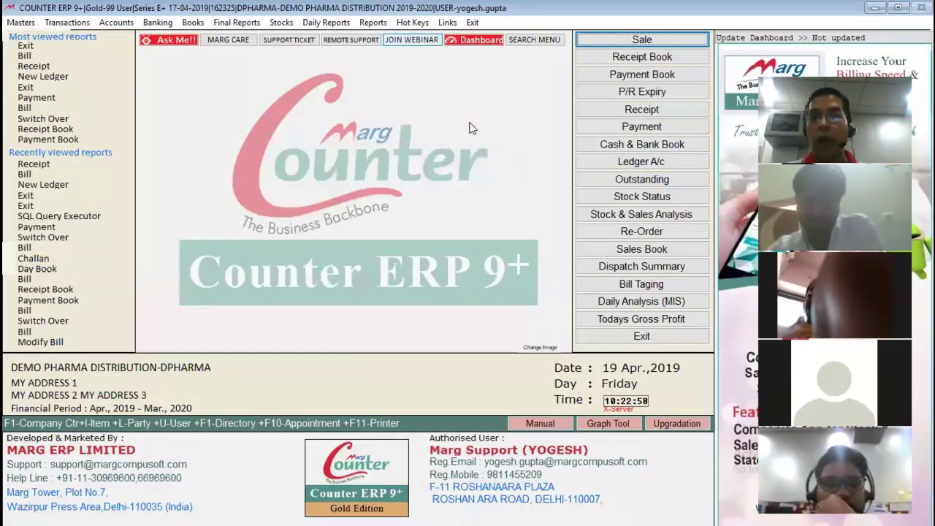
- Open the payment voucher from the Payment Book for 19-04-2019
click(639, 74)
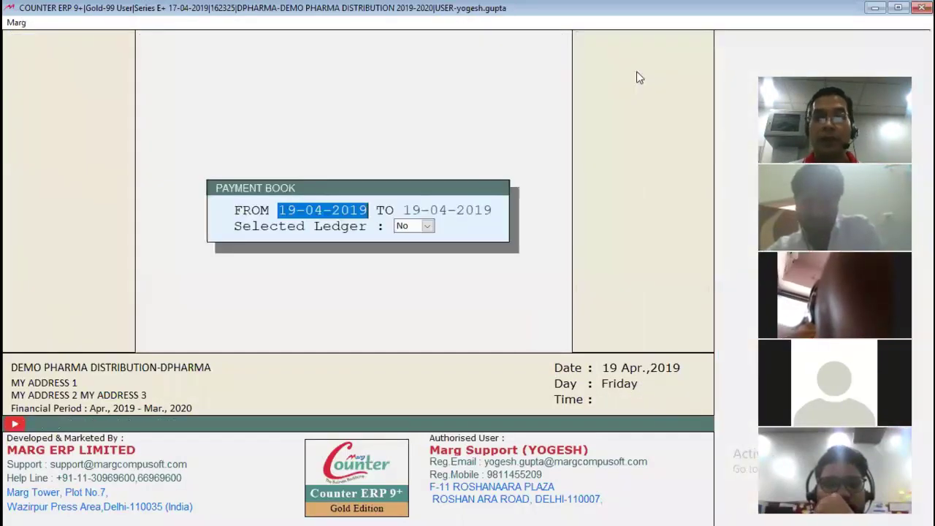
key(Return)
key(Return)
key(Return)
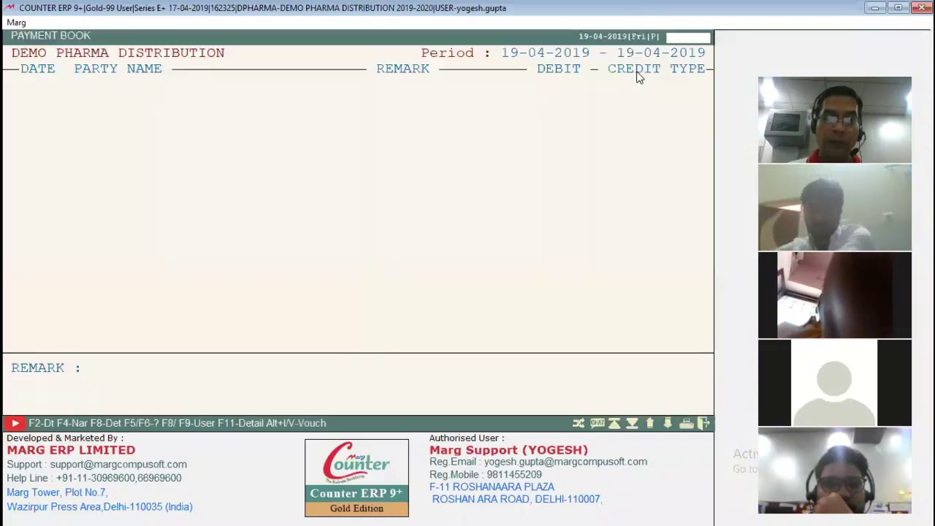
key(Return)
- Call up the Print Advice options for the payment voucher
key(Right)
key(Right)
key(Right)
key(Right)
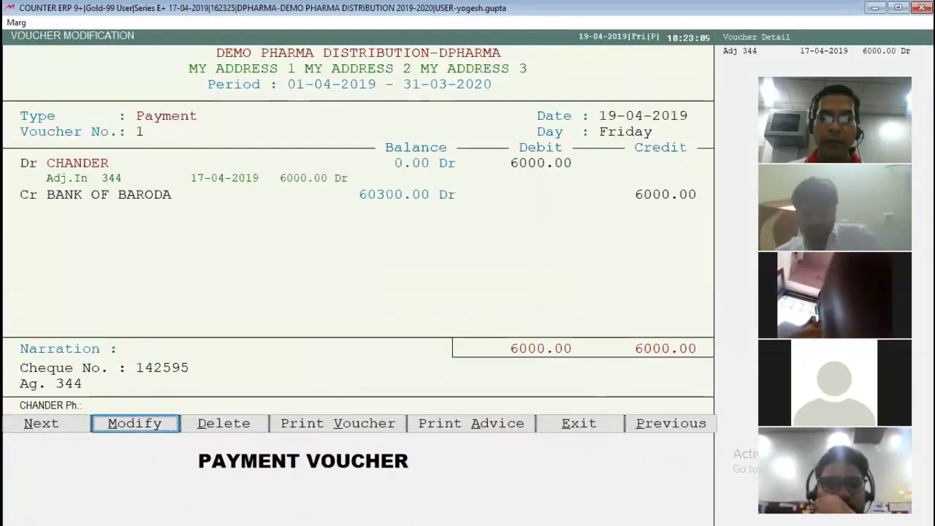
key(Return)
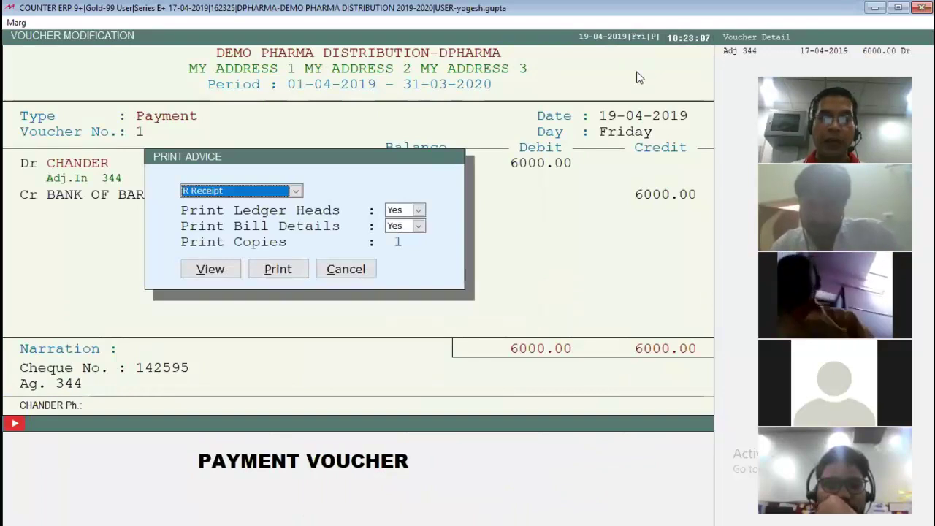
- View the payment voucher's advice with another format choice and a blank print format, then return to the main screen
key(o)
key(Return)
key(Return)
key(Return)
key(Return)
key(Return)
key(Return)
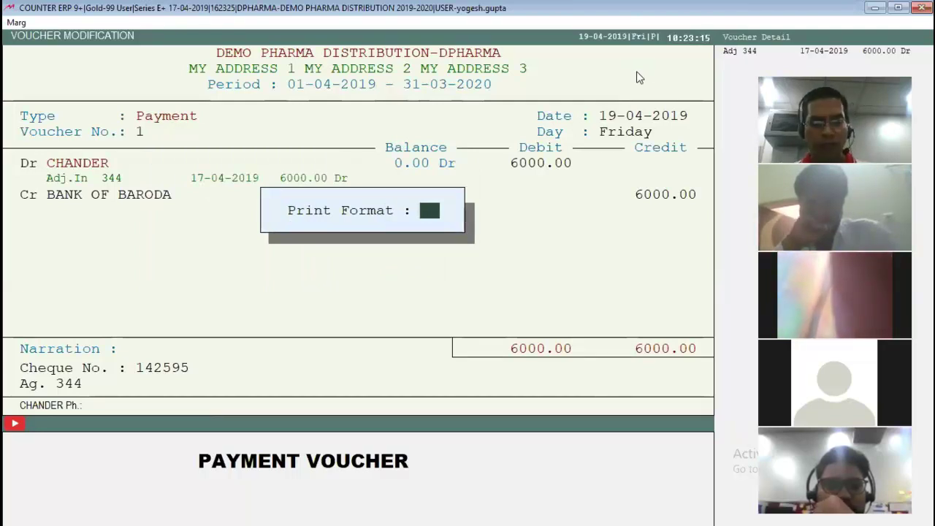
key(Return)
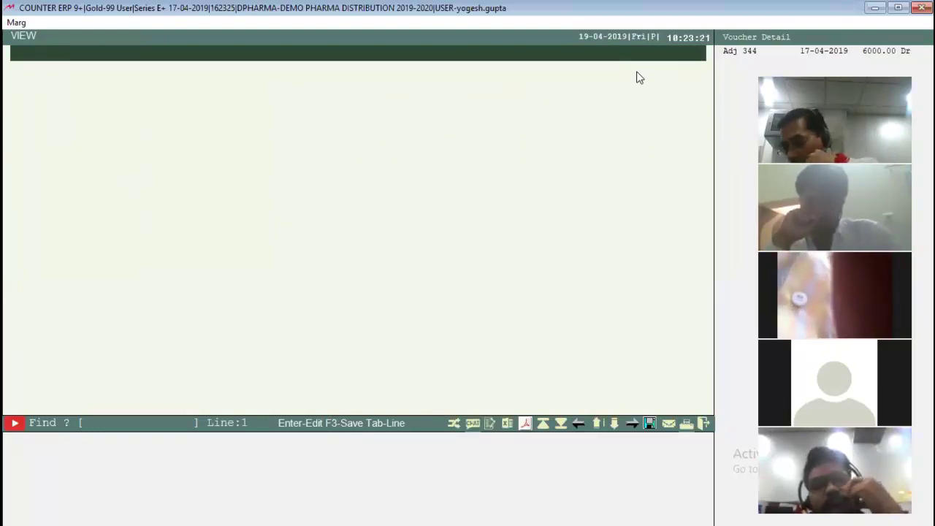
key(super)
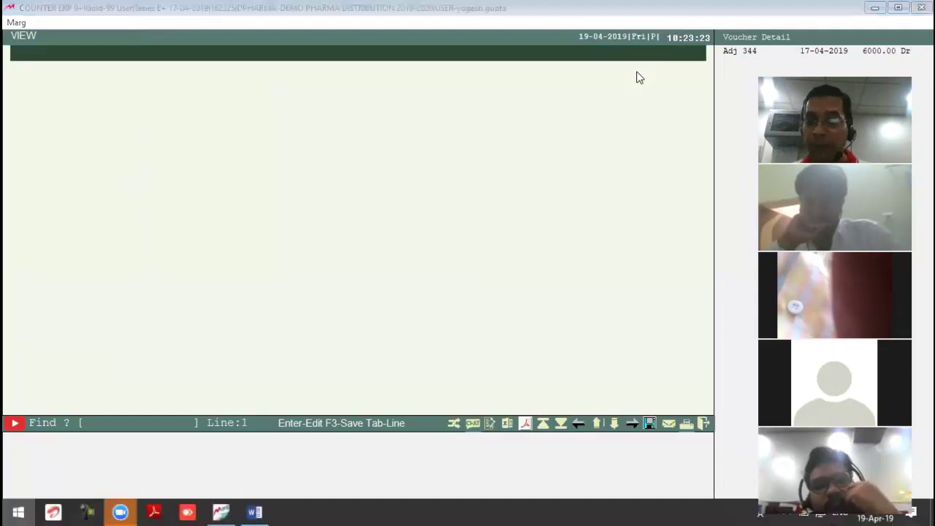
key(super)
key(Escape)
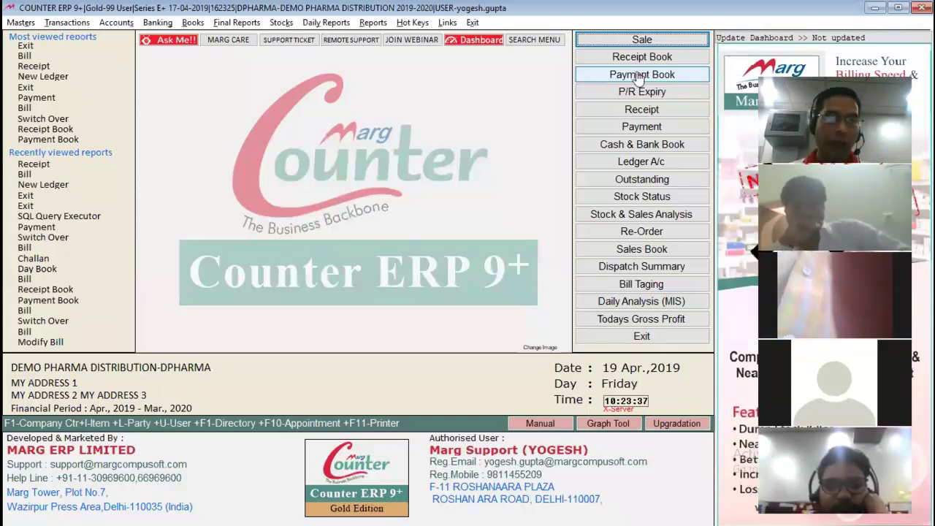
key(alt+m)
key(Up)
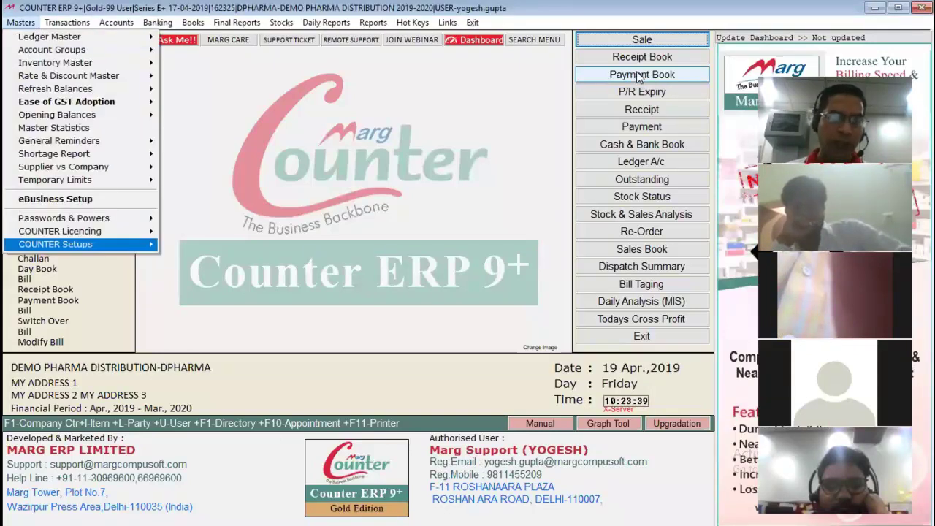
key(Right)
key(Down)
key(Return)
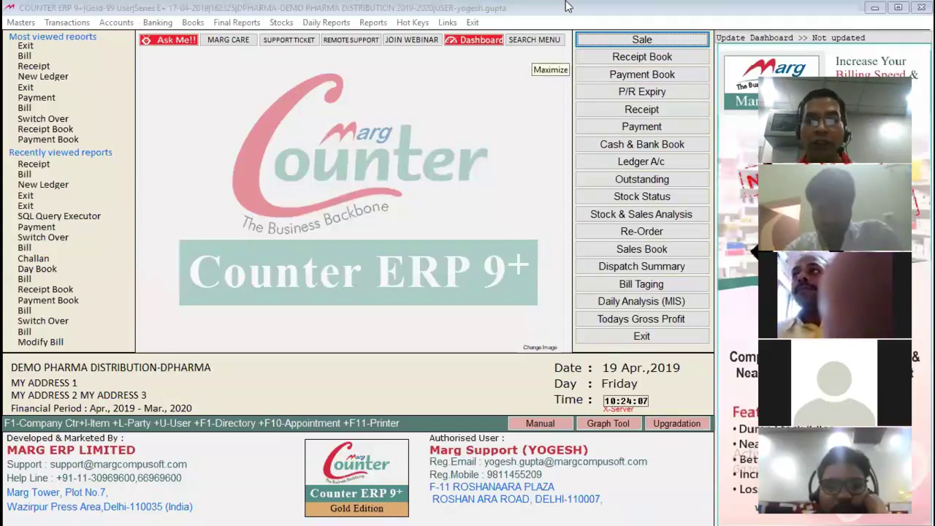
click(12, 22)
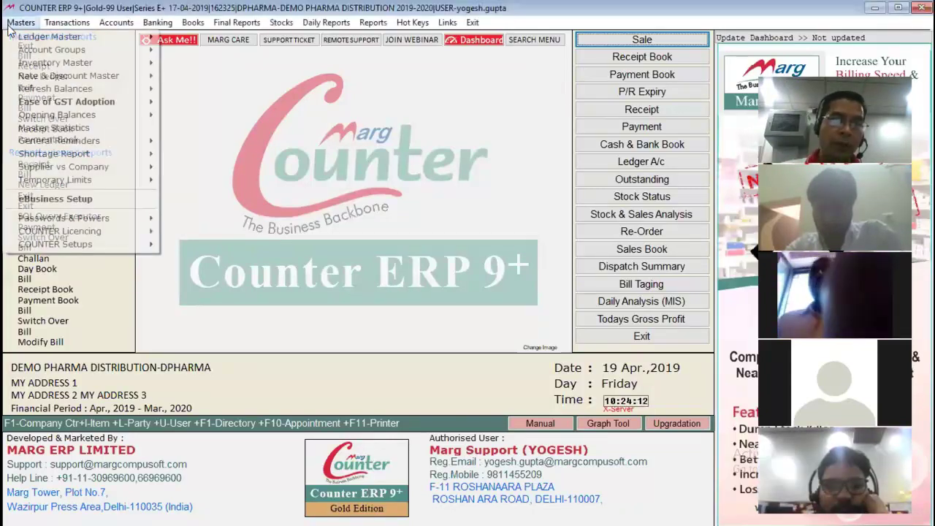
key(Right)
key(Right)
key(Right)
key(Right)
key(Right)
key(Right)
key(Right)
key(Right)
key(Right)
key(Right)
key(Right)
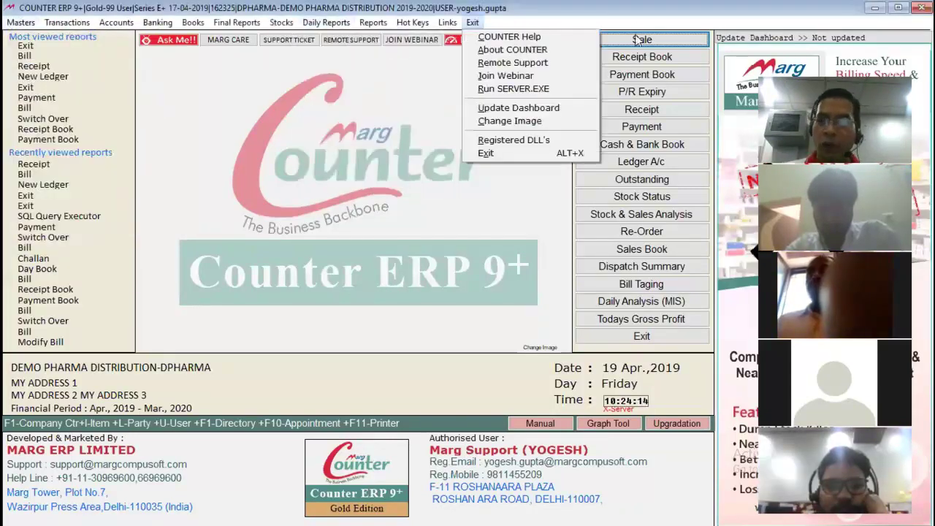
- Open the Payment Book for 19-04-2019 and display its payment voucher in print view
click(631, 81)
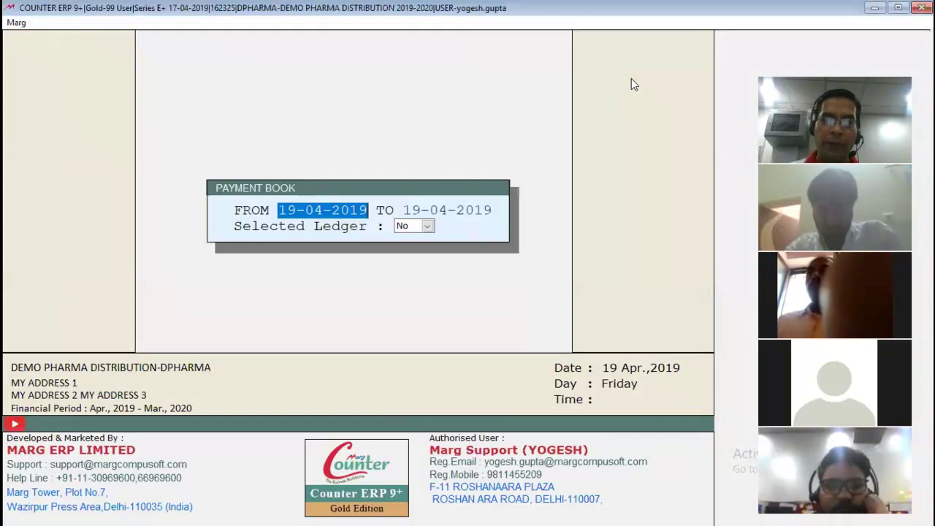
key(Return)
key(Return)
key(Right)
key(Right)
key(Return)
key(Return)
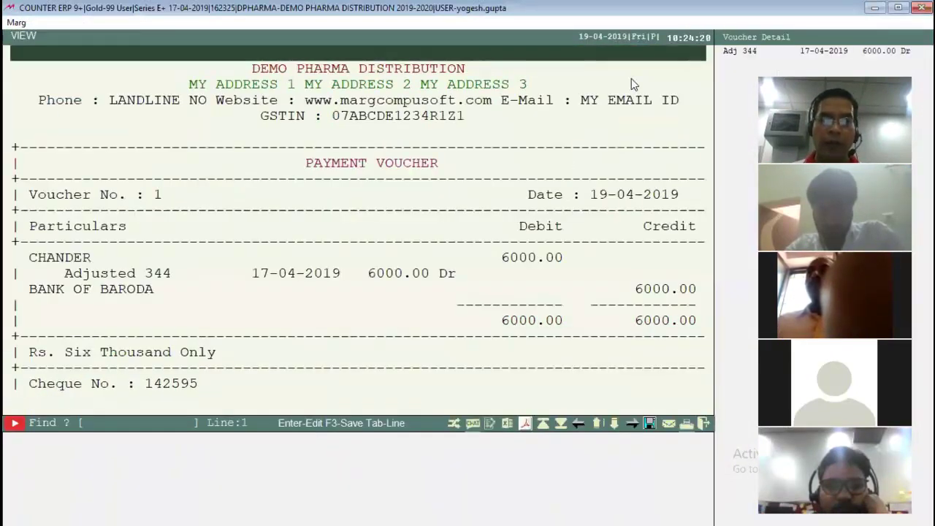
- Examine the payment voucher's layout from the company header through the entries to the signature line, then return to the main screen
key(Down)
key(Down)
key(Down)
key(Down)
key(Down)
key(Down)
key(Down)
key(Down)
key(Down)
key(Down)
key(Down)
key(Down)
key(Down)
key(Down)
key(Down)
key(Down)
key(Down)
key(Down)
key(Down)
key(Down)
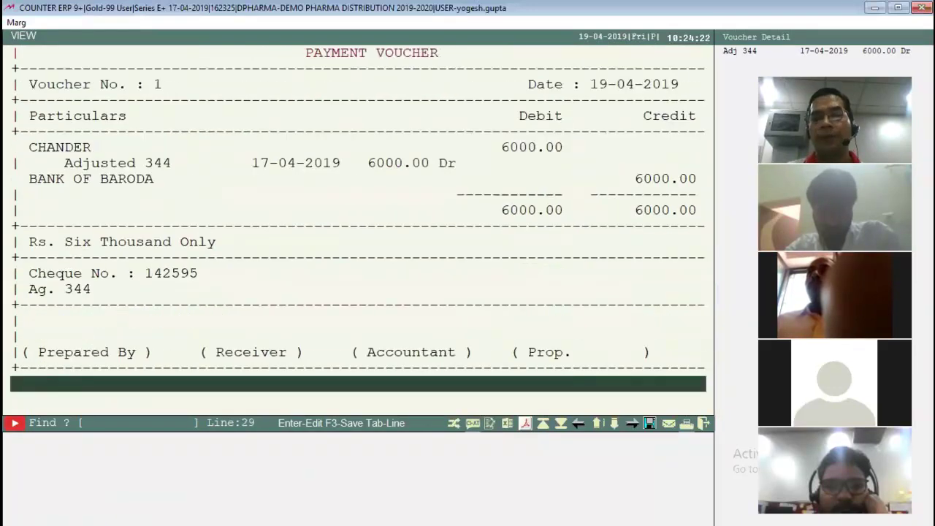
key(Up)
key(Up)
key(Up)
key(Up)
key(Up)
key(Up)
key(Up)
key(Up)
key(Up)
key(Up)
key(Up)
key(Up)
key(Up)
key(Up)
key(Up)
key(Up)
key(Up)
key(Up)
key(Up)
key(Up)
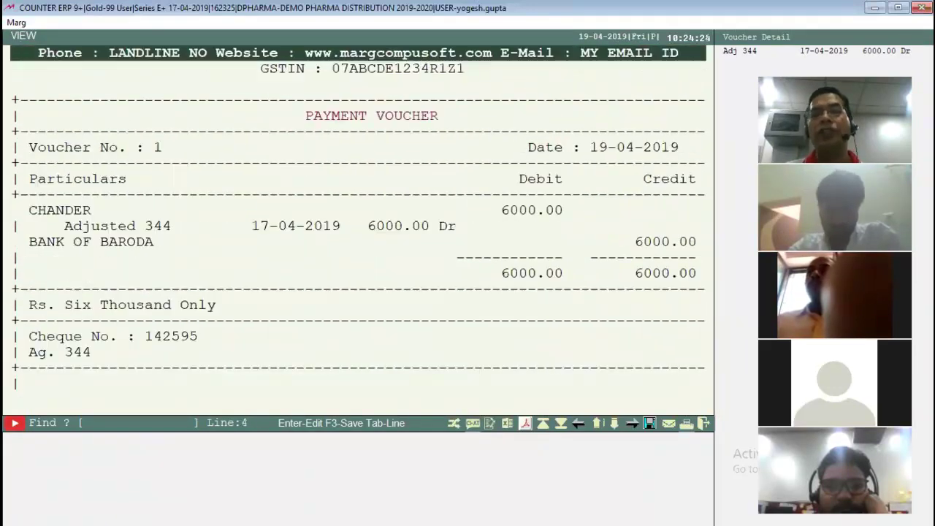
key(Down)
key(Down)
key(Down)
key(Down)
key(Down)
key(Down)
key(Down)
key(Down)
key(Down)
key(Down)
key(Down)
key(Down)
key(Down)
key(Down)
key(Down)
key(Down)
key(Down)
key(Down)
key(Down)
key(Down)
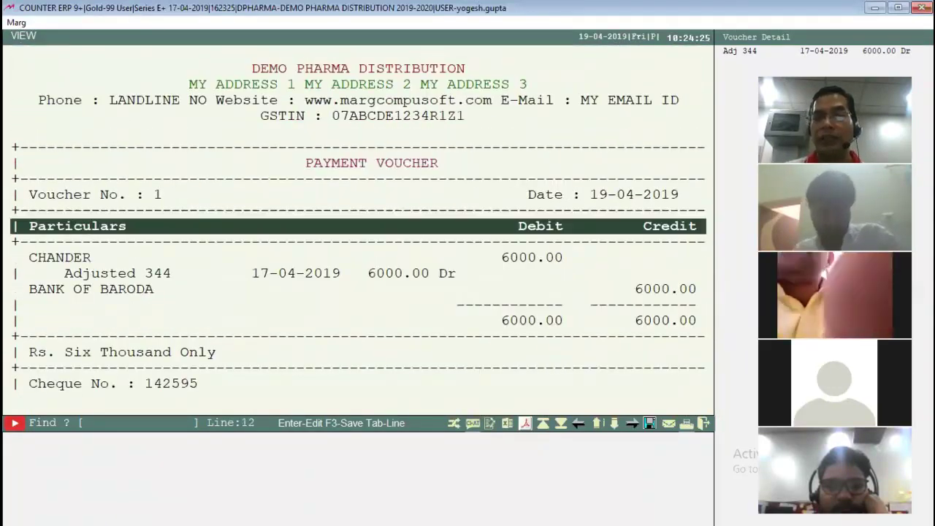
key(Down)
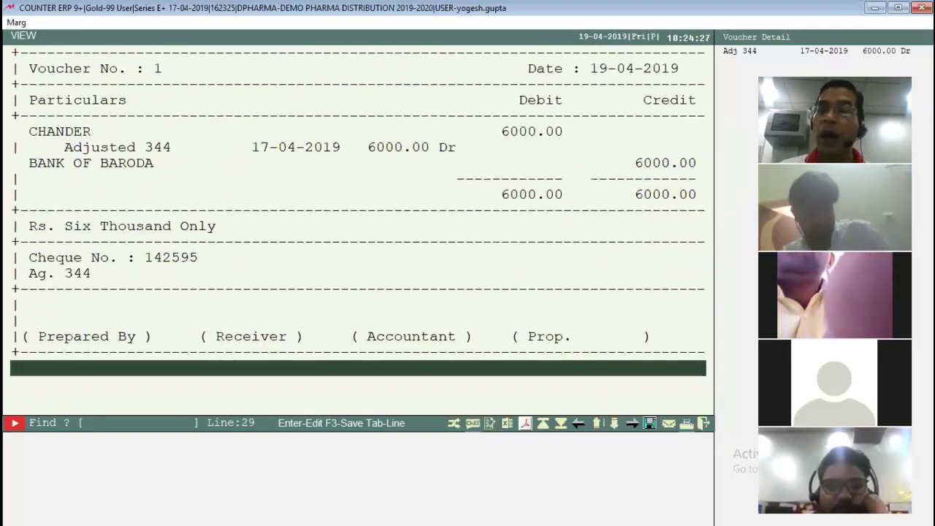
key(Up)
key(Up)
key(Up)
key(Up)
key(Up)
key(Up)
key(Up)
key(Up)
key(Up)
key(Up)
key(Up)
key(Up)
key(Up)
key(Up)
key(Up)
key(Up)
key(Up)
key(Up)
key(Up)
key(Up)
key(Up)
key(Up)
key(Up)
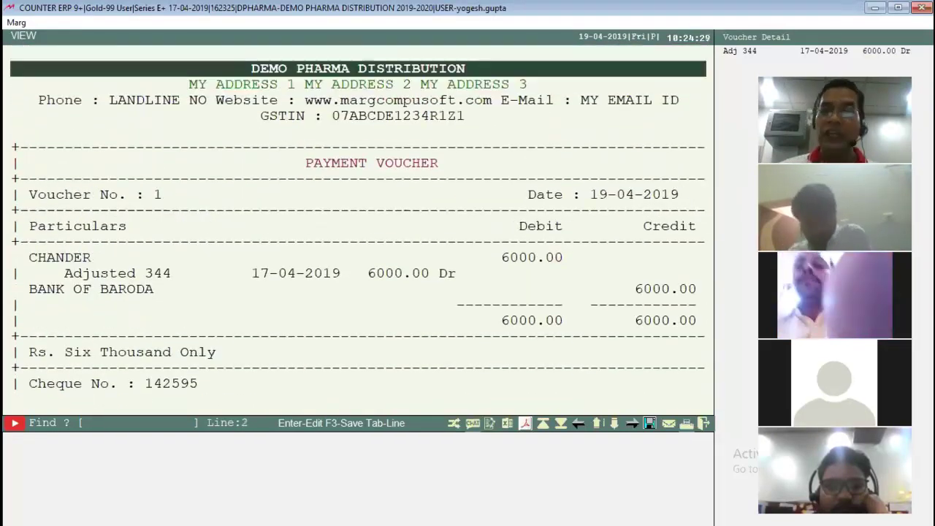
key(Down)
key(Down)
key(Down)
key(Down)
key(Down)
key(Down)
key(Down)
key(Down)
key(Down)
key(Down)
key(Down)
key(Down)
key(Down)
key(Down)
key(Down)
key(Down)
key(Down)
key(Down)
key(Down)
key(Down)
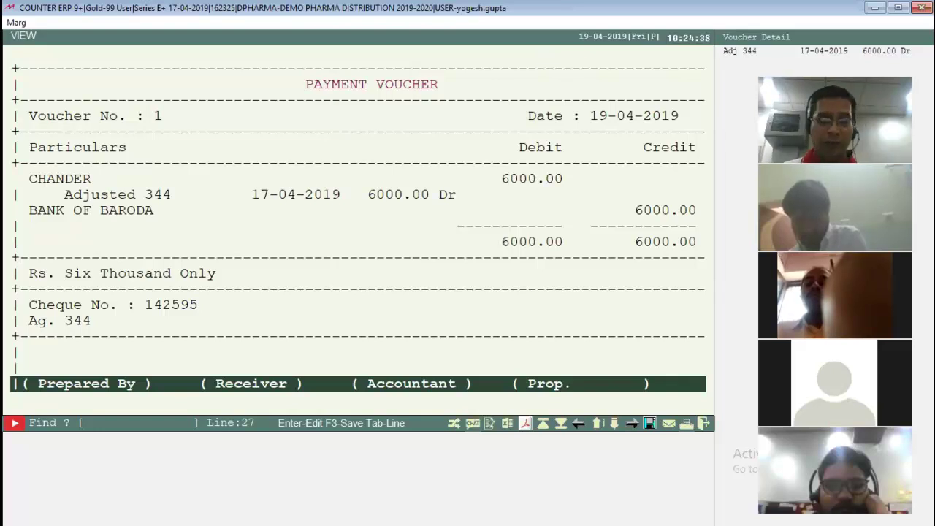
key(Escape)
key(Escape)
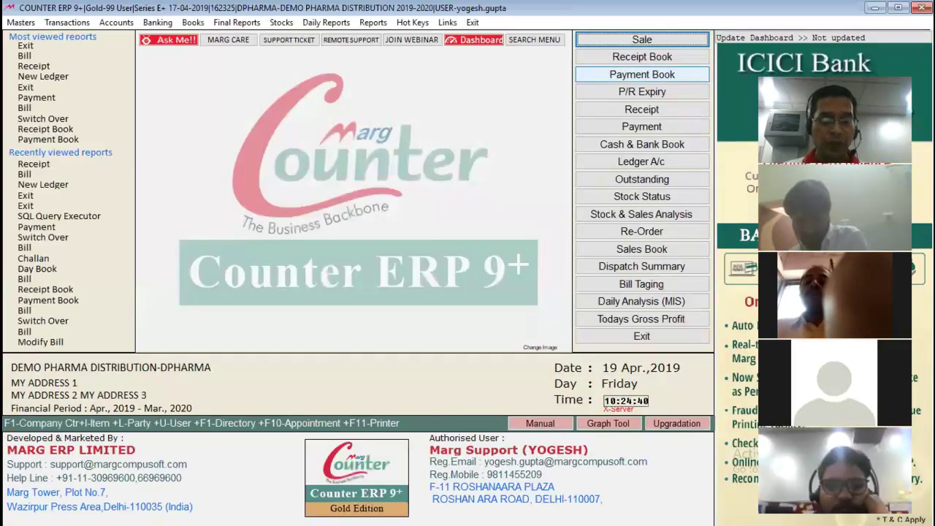
- Open the Self Format list from the Counter setups
key(alt+m)
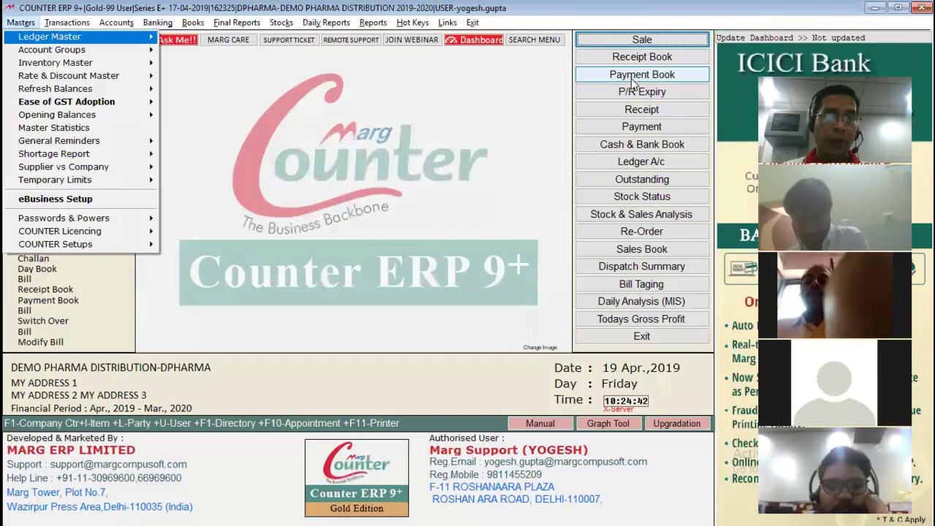
key(Up)
key(Right)
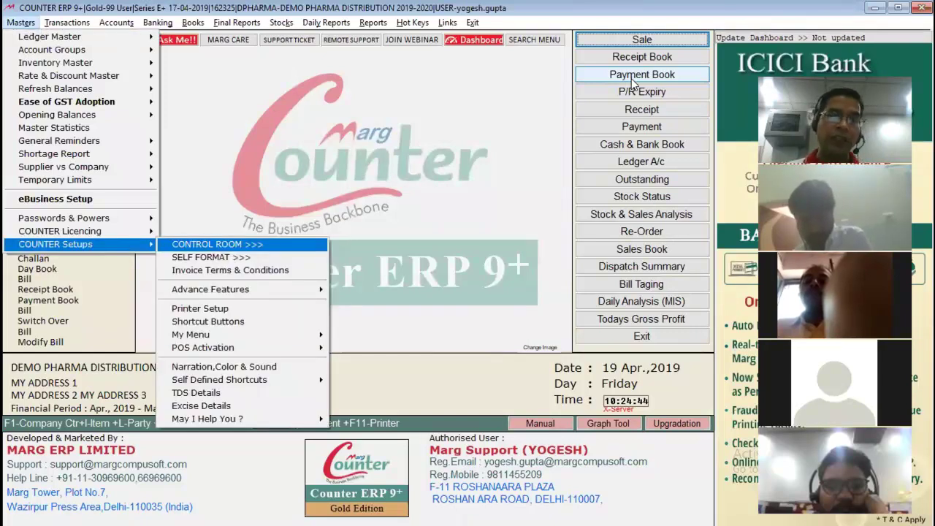
key(Down)
key(Return)
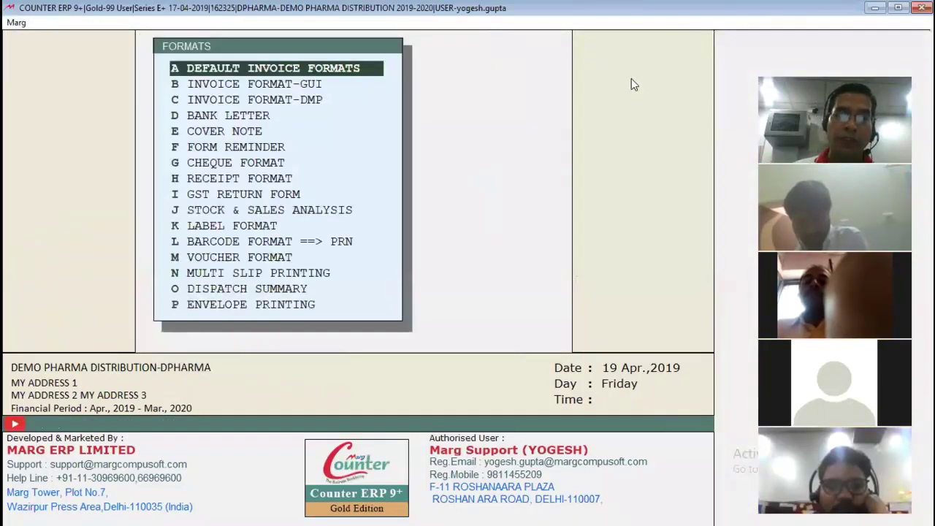
- Open the format setup for Voucher Format
key(Down)
key(Down)
key(Down)
key(Down)
key(Down)
key(Down)
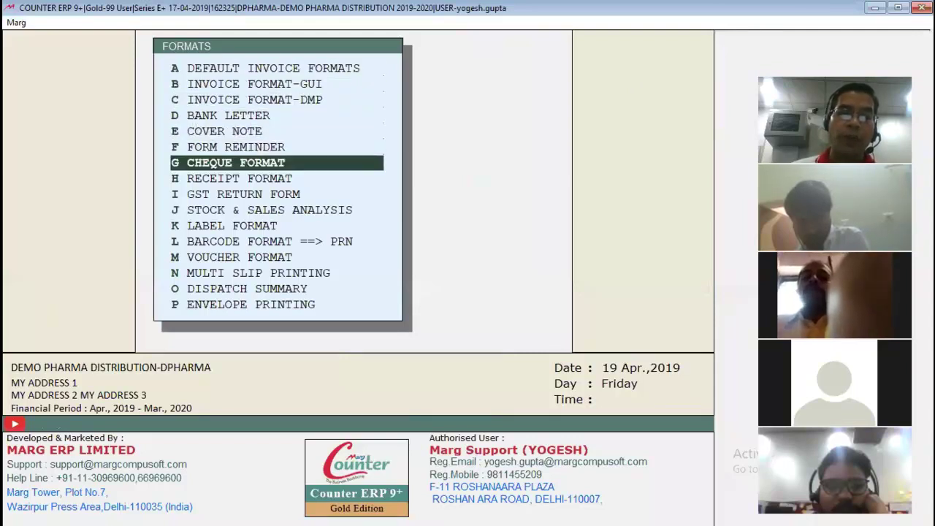
key(Down)
key(Down)
key(Down)
key(Down)
key(Down)
key(Down)
key(Return)
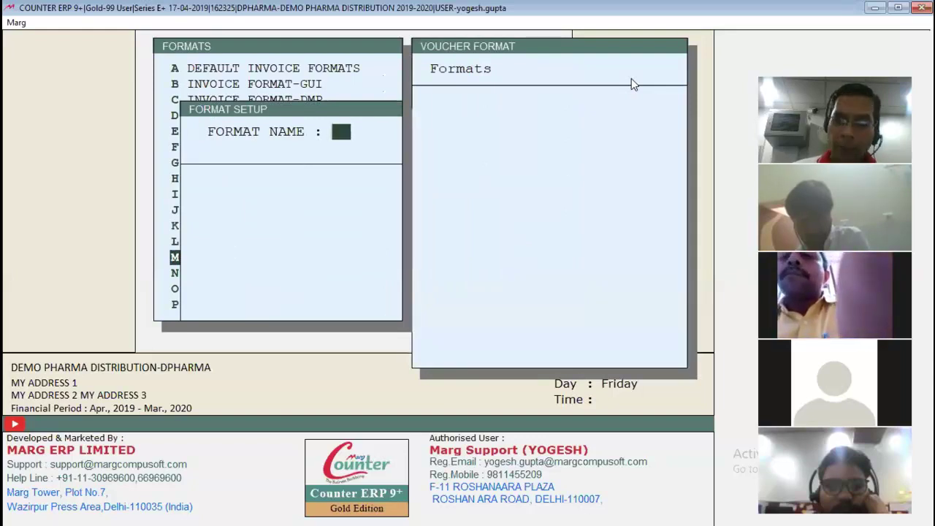
- Create a new voucher format named 08 and proceed to its length setup
text(8)
key(Return)
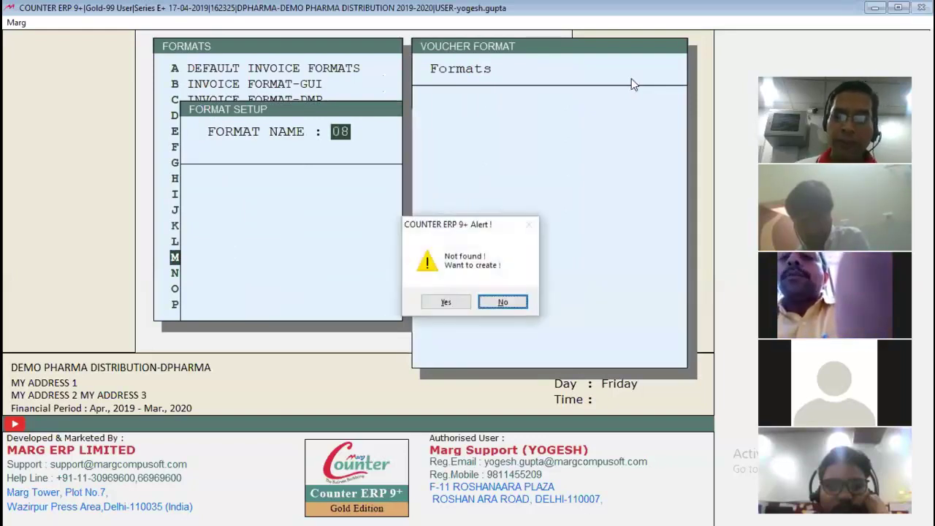
key(Left)
key(Return)
key(alt+Down)
key(Down)
key(Return)
key(Return)
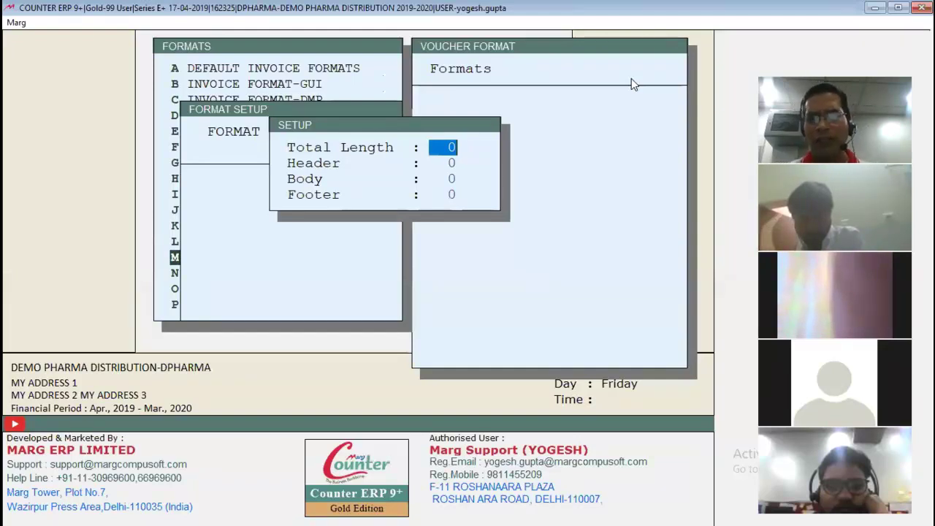
- Set voucher format 08's total length to 35, header to 10, body to 15 and footer to 10
text(35)
key(Return)
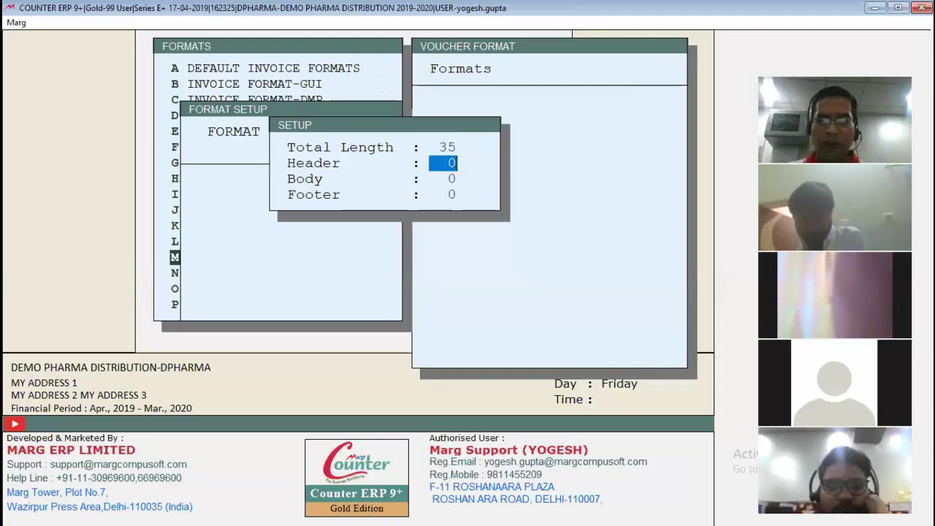
text(10)
key(Return)
text(15)
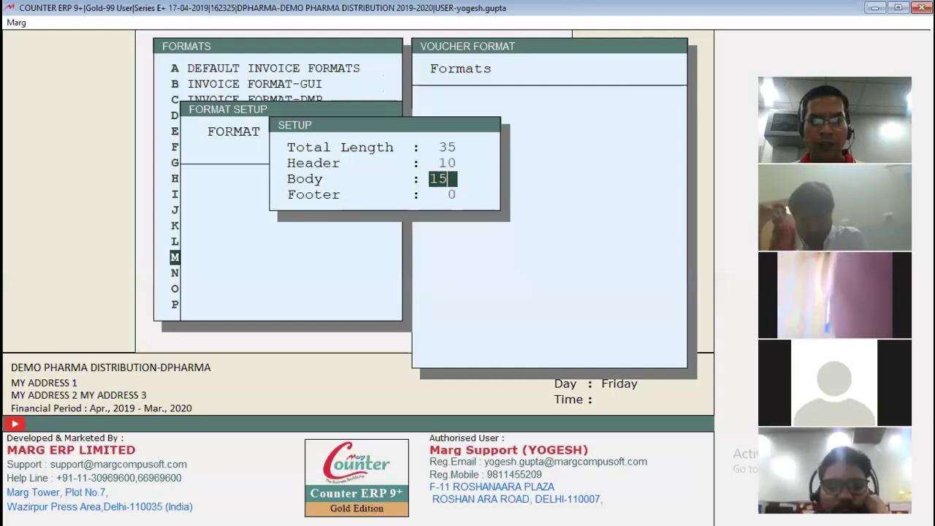
key(Return)
text(10)
key(Return)
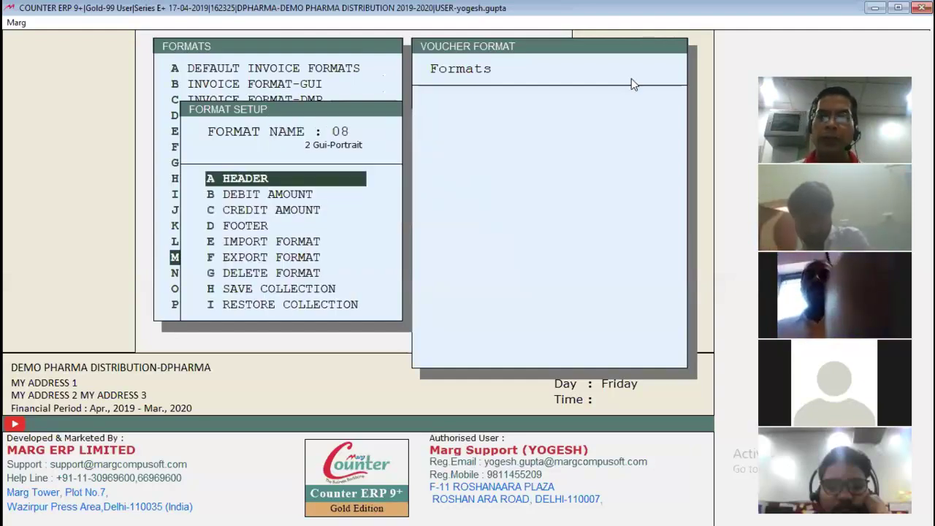
- Open the format's header editor, then switch to the Word document and copy the payment format's HEADER PART code through the (Proprietor) line
key(Return)
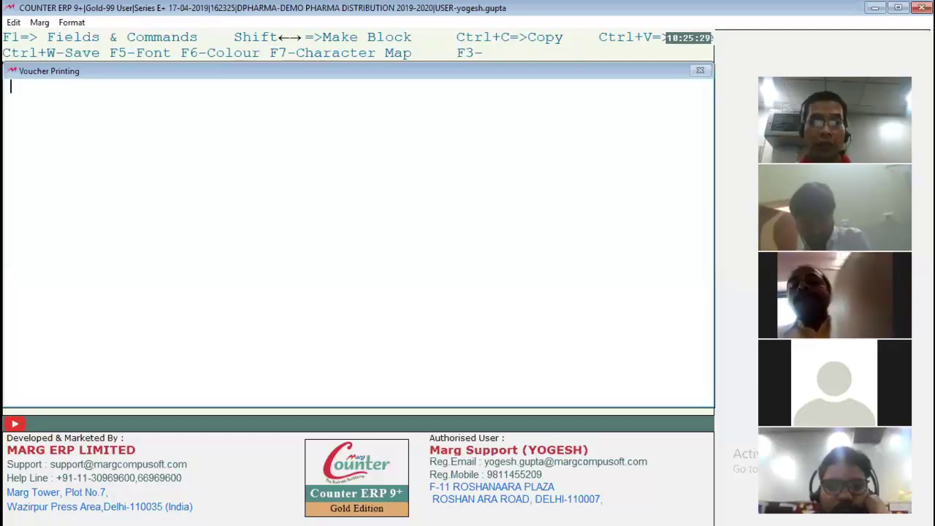
key(alt+Tab)
key(alt+Tab)
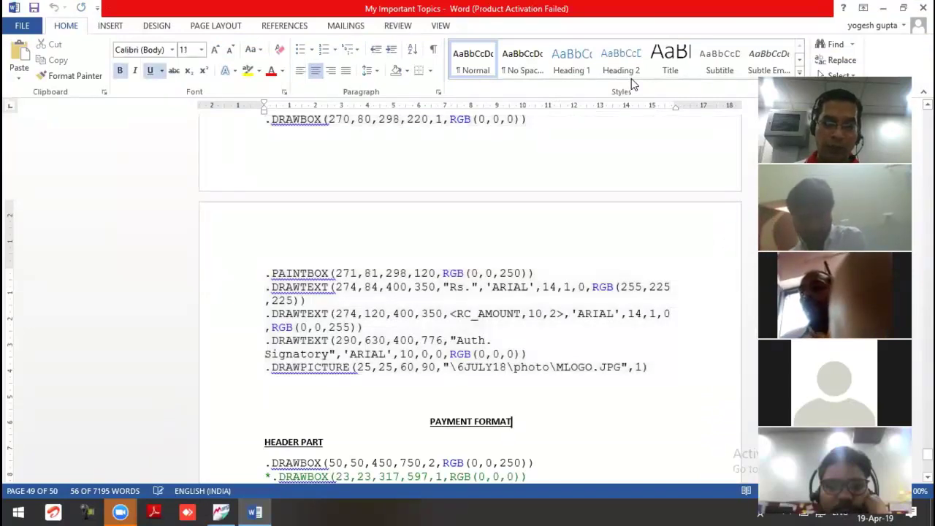
key(Down)
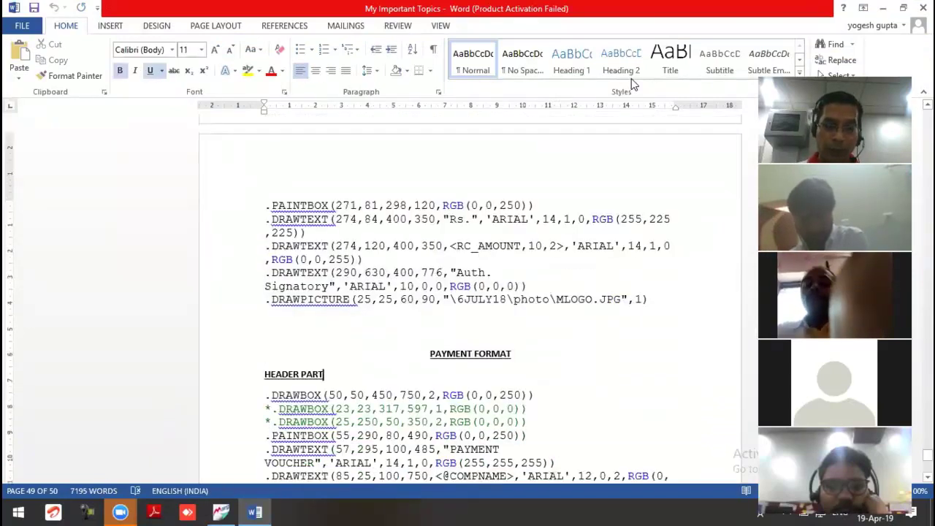
key(Down)
key(shift+Down)
key(shift+Down)
key(shift+Down)
key(shift+Down)
key(shift+Down)
key(shift+Down)
key(shift+Down)
key(shift+Down)
key(shift+Down)
key(shift+Down)
key(shift+Down)
key(shift+Down)
key(shift+Down)
key(shift+Down)
key(shift+Down)
key(shift+Down)
key(shift+Down)
key(shift+Down)
key(shift+Down)
key(shift+Down)
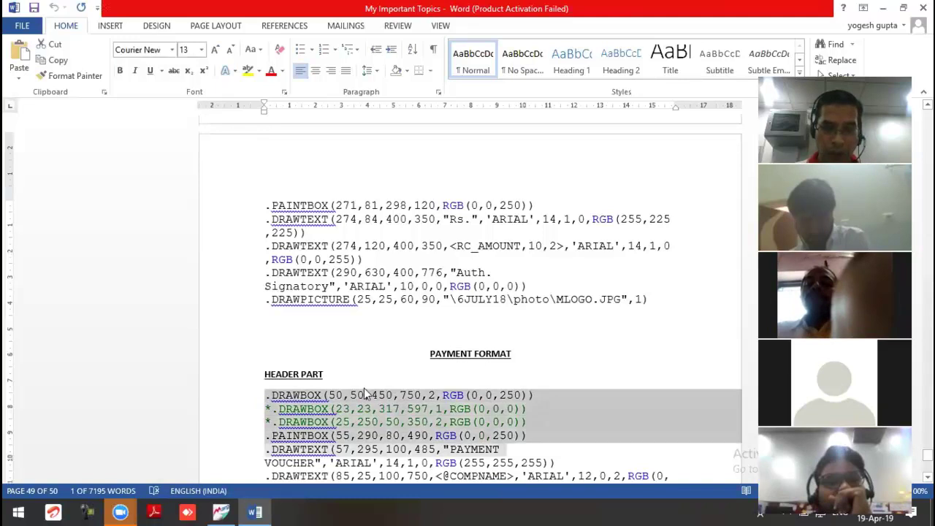
key(shift+Down)
key(shift+Down)
key(shift+Down)
key(shift+Down)
key(shift+Down)
key(shift+Down)
key(shift+Down)
key(shift+Down)
key(shift+Down)
key(shift+Down)
key(shift+Down)
key(shift+Down)
key(shift+Down)
key(shift+Down)
key(shift+Down)
key(shift+Down)
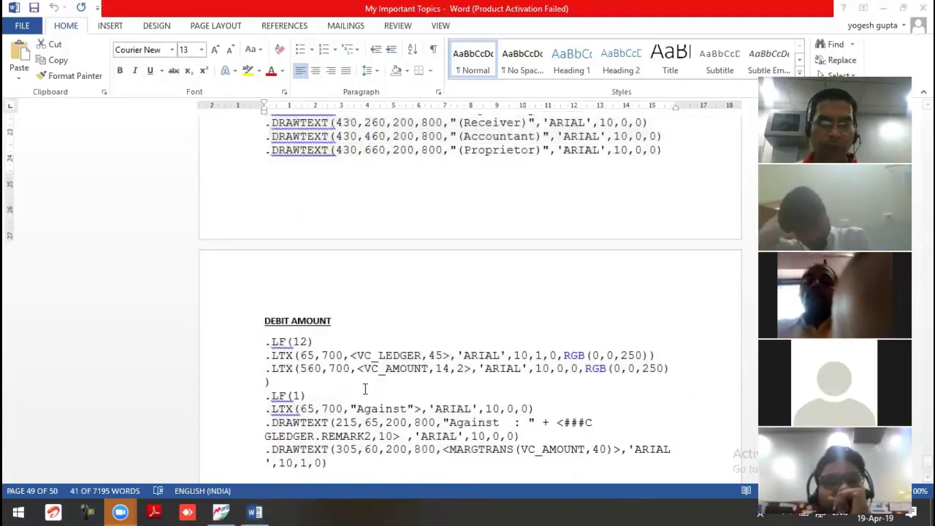
- Switch back to Counter ERP 9+ and paste the copied payment voucher code into the header editor
key(alt+Tab)
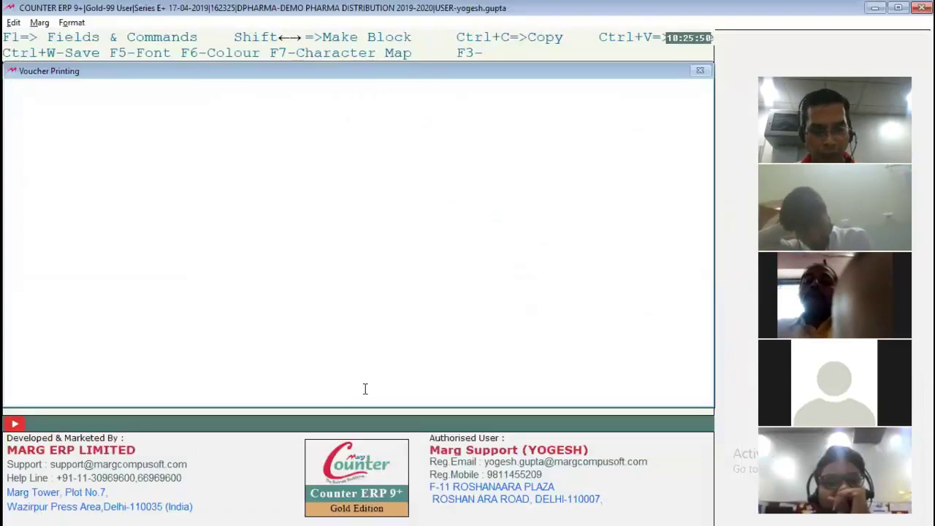
text(.PAINTBOX(55,290,80,490,RGB(0,0,250)) .DRAWTEXT(57,295,100,485,"PAYMENT VOUCHER",'ARIAL',14,1,0,RGB(255,255,255)) .DRAWTEXT(85,25,100,750,<@COMPNAME>,'ARIAL',12,0,2,RGB(0,0,250)) .DRAWTEXT(105,25,100,750,<@COMPADD1>,'ARIAL',10,0,2,RGB(0,0,250)) .DRAWTEXT(125,25,100,750,<@COMPPHONE> + " - "+ <@COMPMEMAIL>,'ARIAL',10,0,2,RGB(0,0,250)) .HL(50,750,117,1) .HL(50,750,137,1) .HL(50,750,157,1) .DRAWTEXT(145,55,200,500,"Voucher No. " + <VC_VOUCH,9>,'ARIAL',10,0,0) .DRAWTEXT(145,600,200,750,"Date " + <VC_DATE>, 'ARIAL',10,0,0) .DRAWTEXT(165,55,200,500,"Particulars",'ARIAL',10,1,0) .DRAWTEXT(165,585,200,750,"Debit", 'ARIAL',10,1,0) .DRAWTEXT(165,680,200,800,"Credit",'ARIAL',10,1,0) .HL(50,750,275,1) .HL(50,750,300,1) *.DRAWTEXT(305,60,200,800,<@RC_WORDS>,'ARIAL',10,1,0) *.DRAWTEXT(305,60,200,800,"Remarks "+<VC_AMOUNT,40>,'ARIAL',10,1,0)  .DRAWTEXT(430,60,200,800,"(Prepared By)",'ARIAL',10,0,0) .DRAWTEXT(430,260,200,800,"(Receiver)",'ARIAL',10,0,0) .DRAWTEXT(430,460,200,800,"(Accountant)",'ARIAL',10,0,0) .DRAWTEXT(430,660,200,800,"(Proprietor)",'ARIAL',10,0,0))
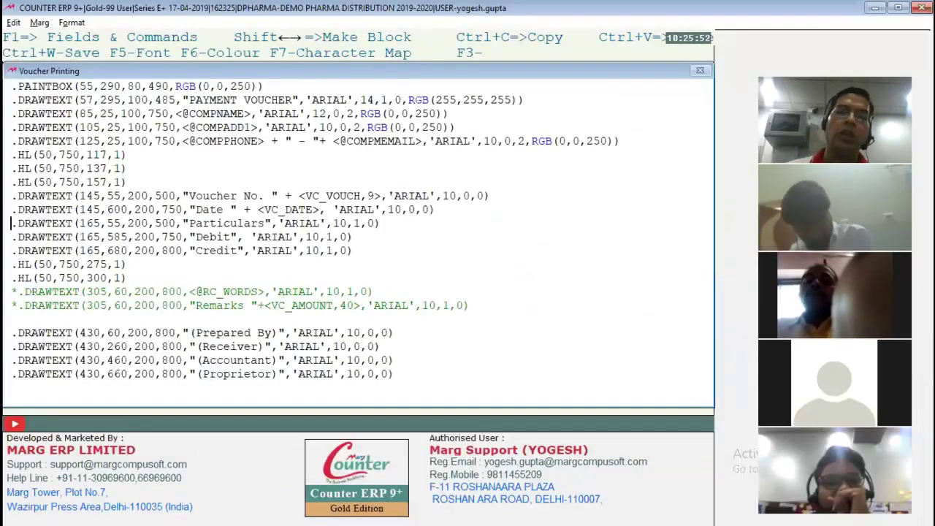
key(ctrl+Home)
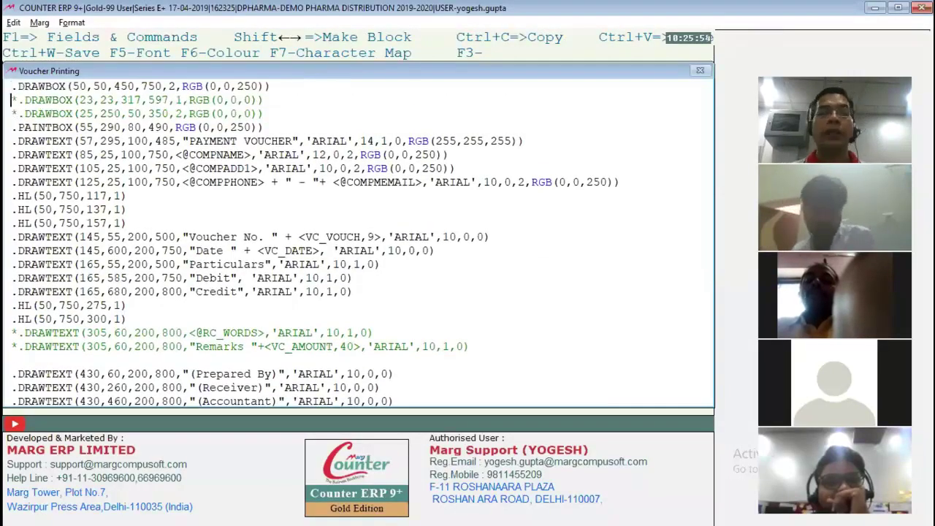
- Delete the two commented-out DRAWBOX lines and the two commented-out DRAWTEXT lines from the header code
key(shift+Down)
key(shift+Down)
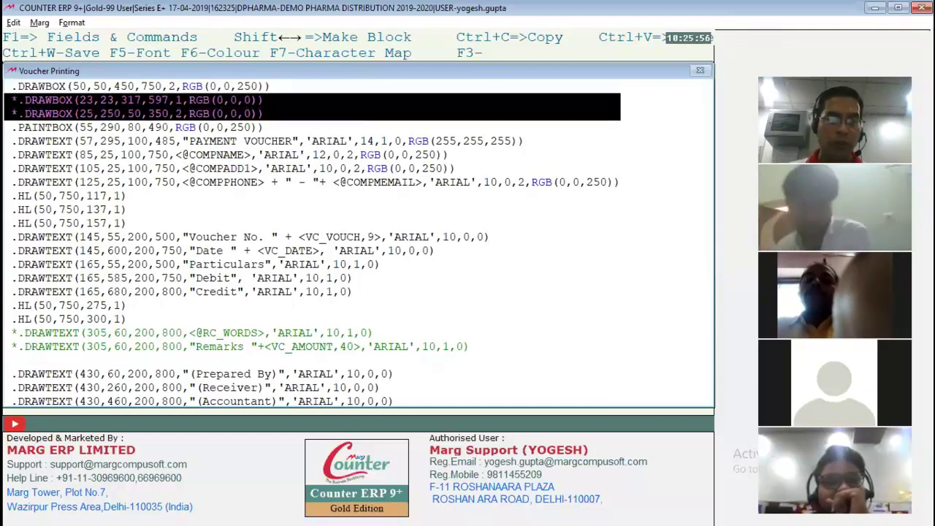
key(Delete)
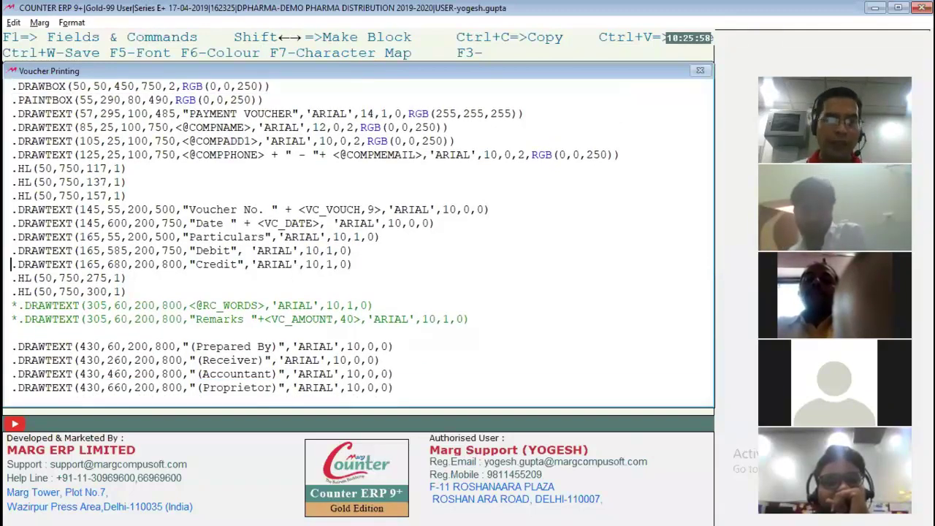
key(shift+Down)
key(shift+Down)
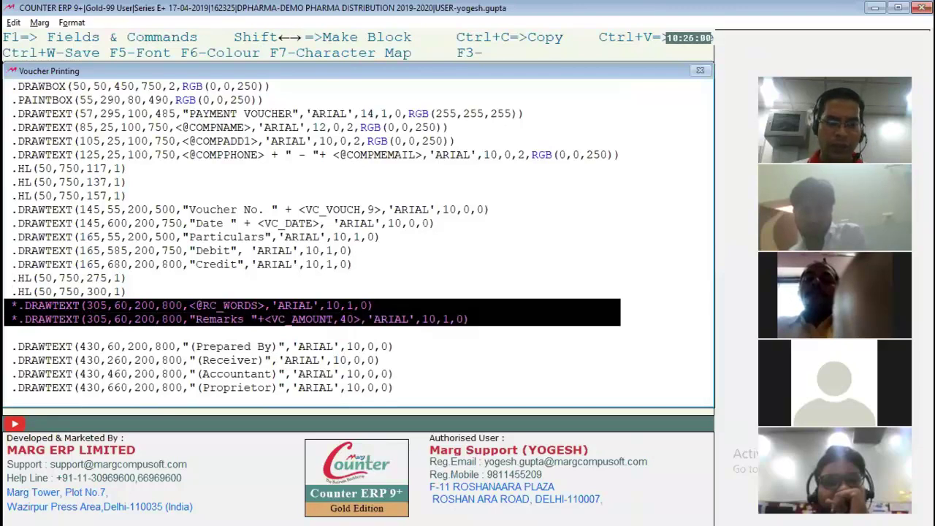
key(Delete)
- Save the header of format 08 and return to the main screen
key(Escape)
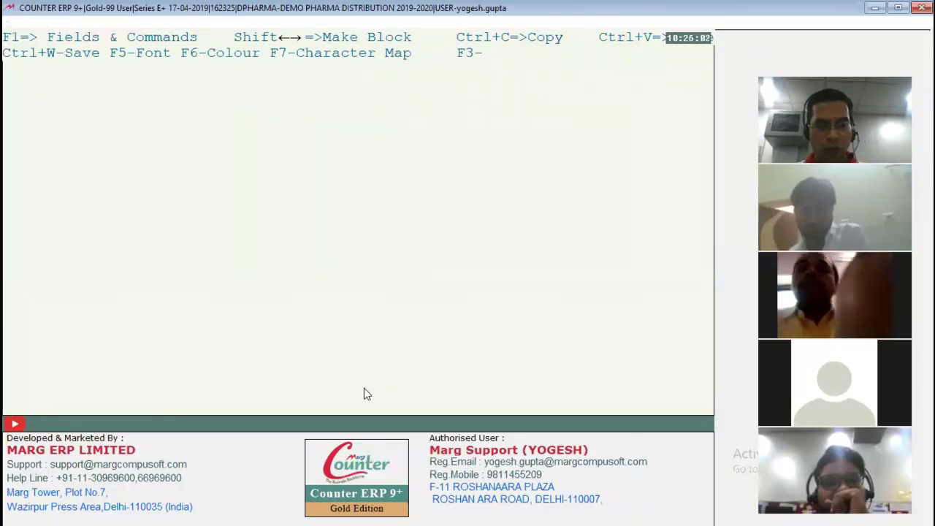
key(Return)
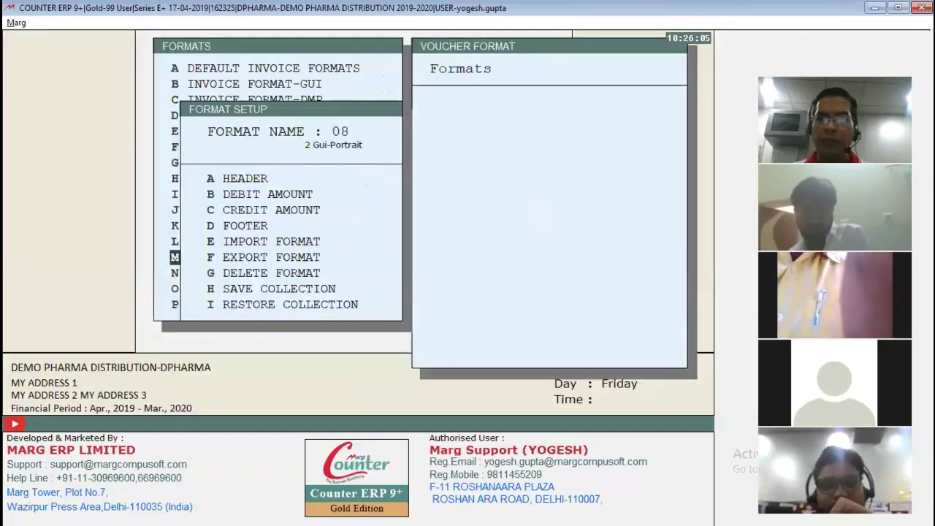
key(Escape)
key(Escape)
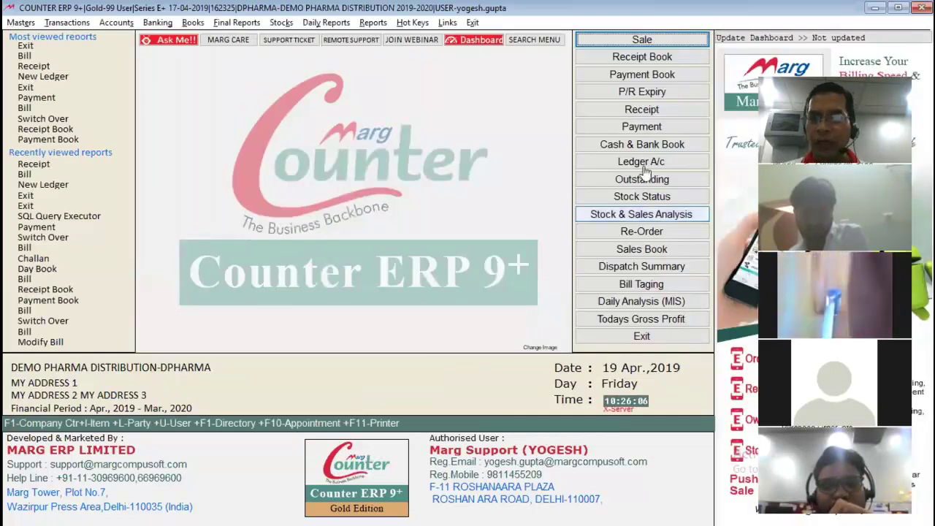
- Open the Payment Book for the period 19-04-2019 to 19-04-2019
click(637, 76)
key(Return)
key(Return)
key(Return)
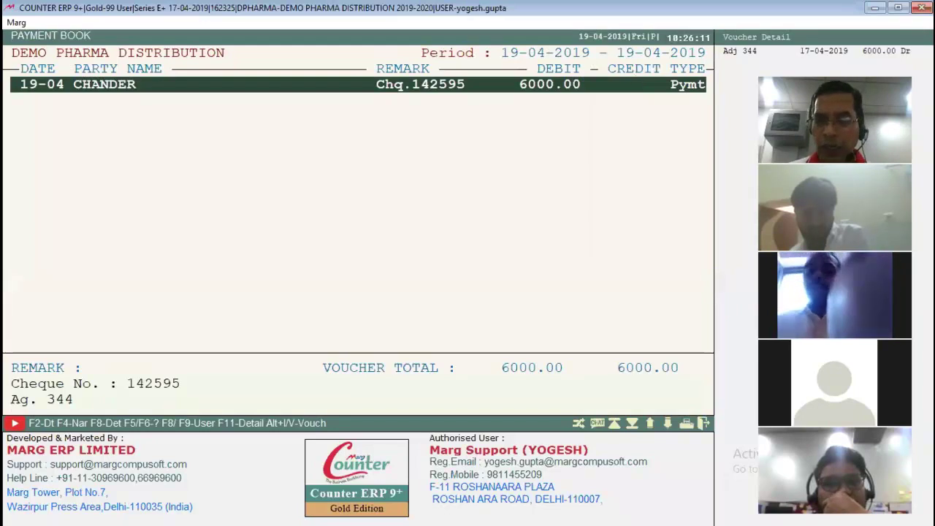
- Open the 19-04 payment voucher and preview its printout in print format 08 with ledger heads and bill details
key(Return)
click(453, 426)
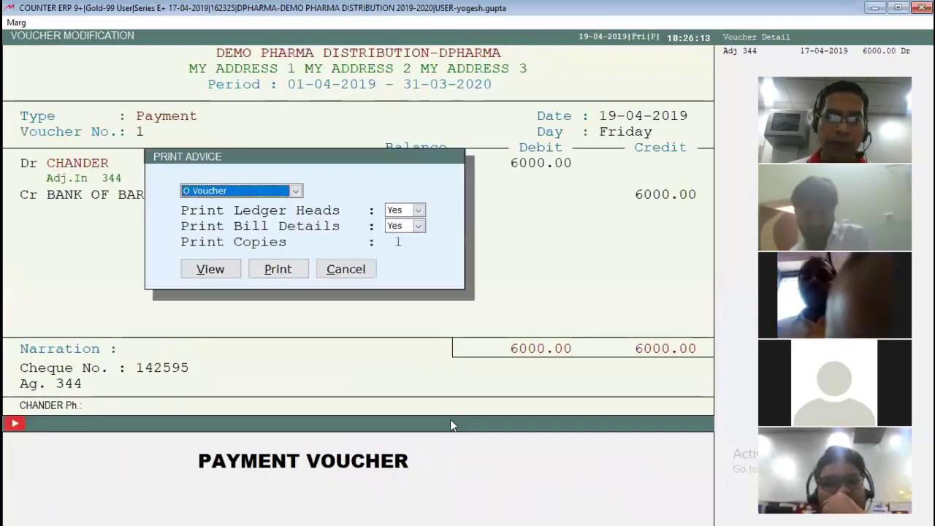
click(212, 270)
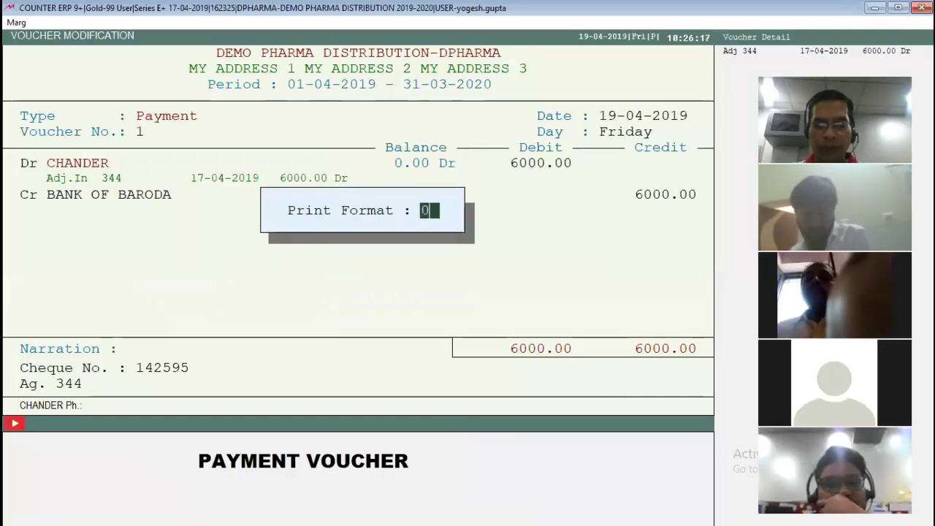
key(Return)
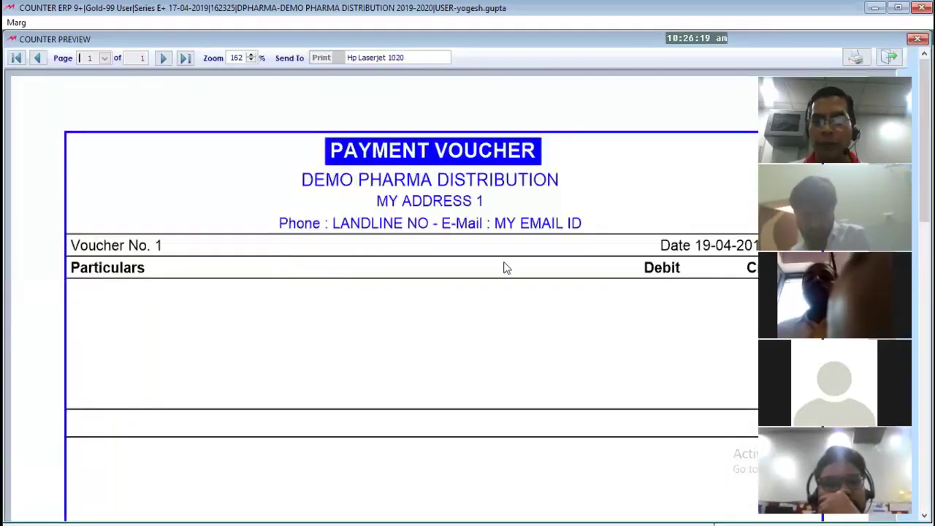
- Examine the payment voucher preview from the title to the signature line, reducing the zoom to 97%, then close it
scroll(496, 259, down, 3)
scroll(495, 259, down, 1)
scroll(495, 259, up, 1)
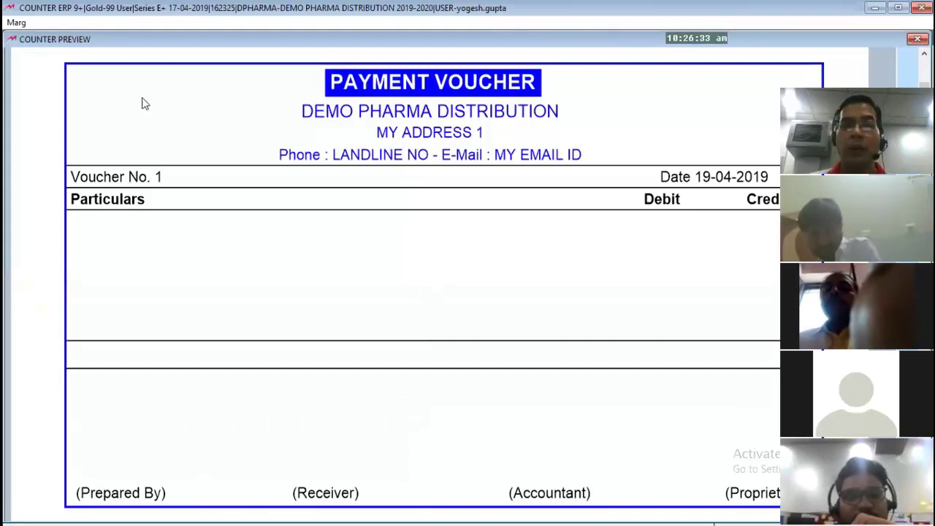
scroll(510, 152, down, 1)
scroll(507, 151, up, 3)
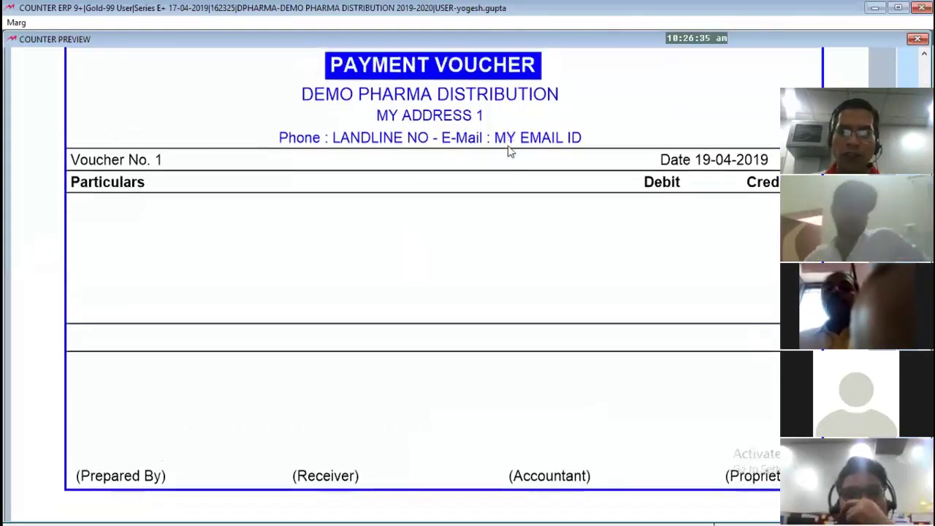
click(251, 61)
click(252, 61)
click(252, 61)
click(251, 61)
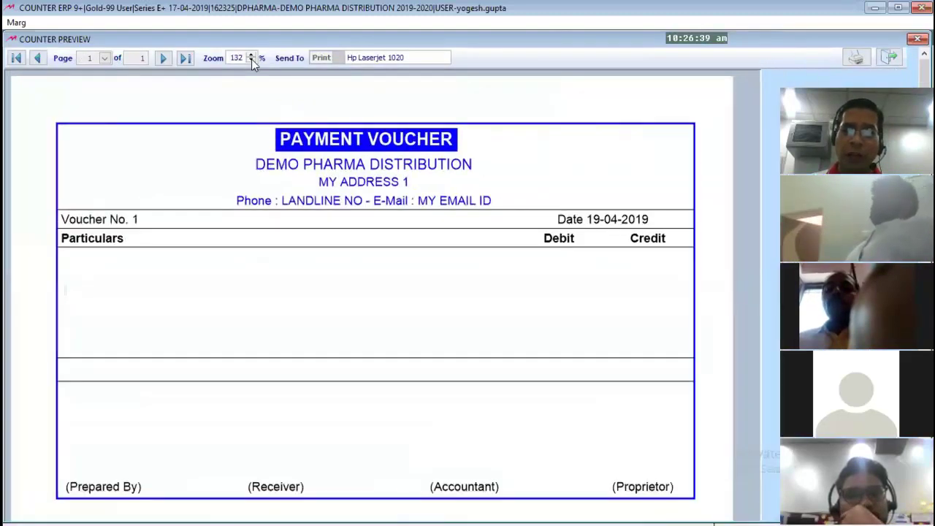
click(252, 61)
click(252, 61)
click(251, 61)
click(252, 61)
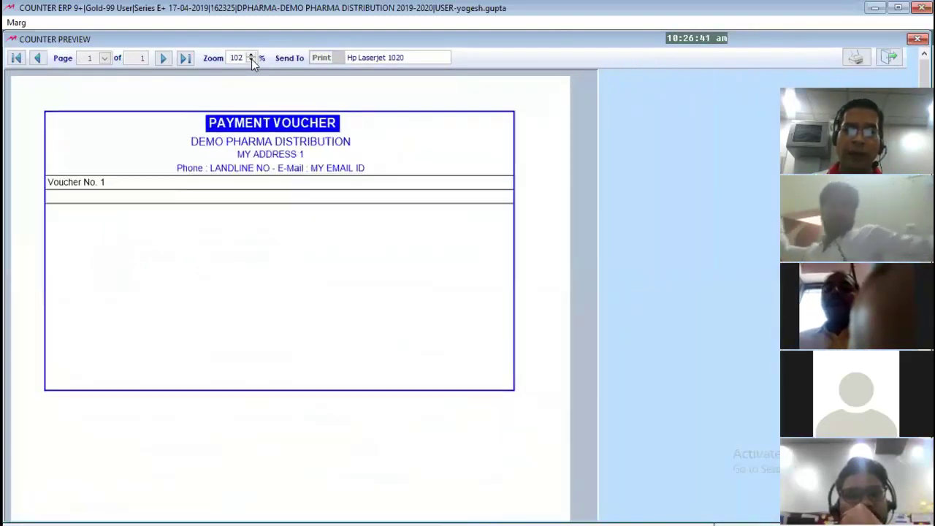
click(252, 60)
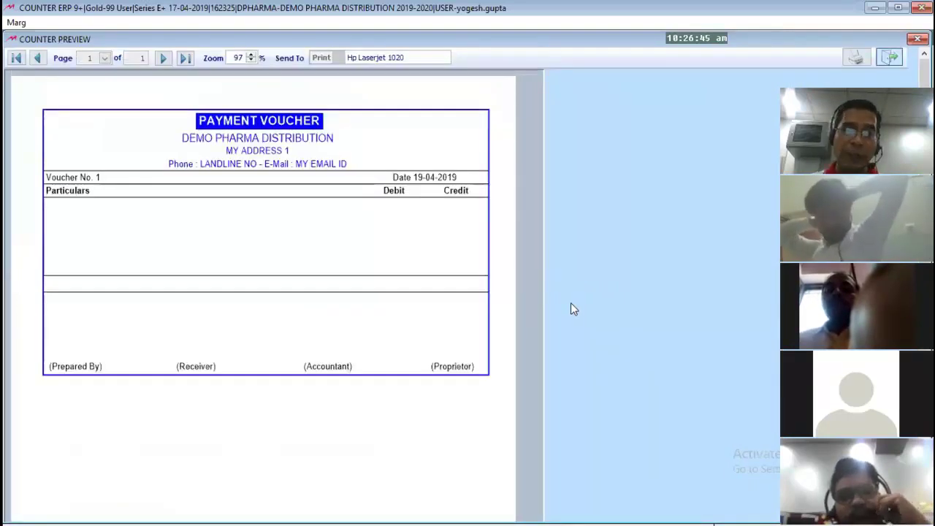
key(Escape)
- Open the format setup for Voucher Format from the Counter setups
key(alt+m)
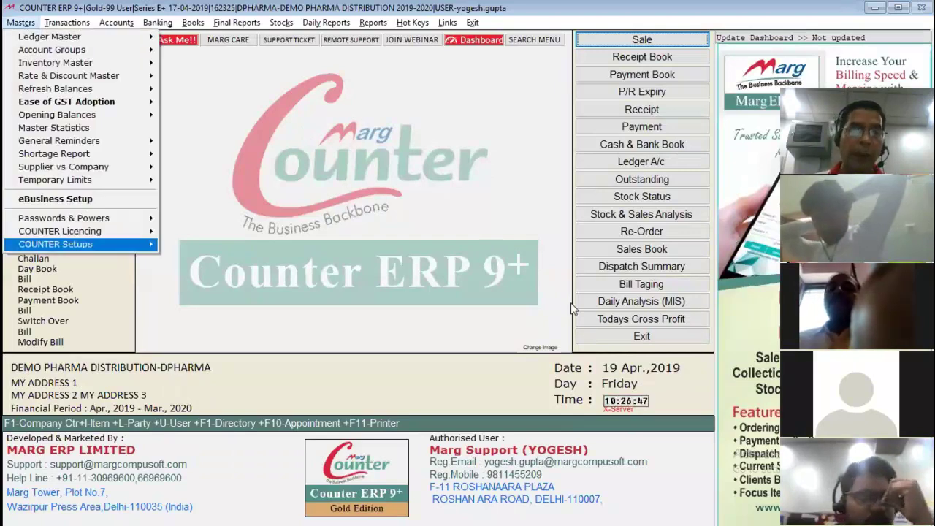
key(Right)
key(Down)
key(Return)
key(Down)
key(Down)
key(Down)
key(Down)
key(Down)
key(Down)
key(Down)
key(Down)
key(Down)
key(Down)
key(Down)
key(Down)
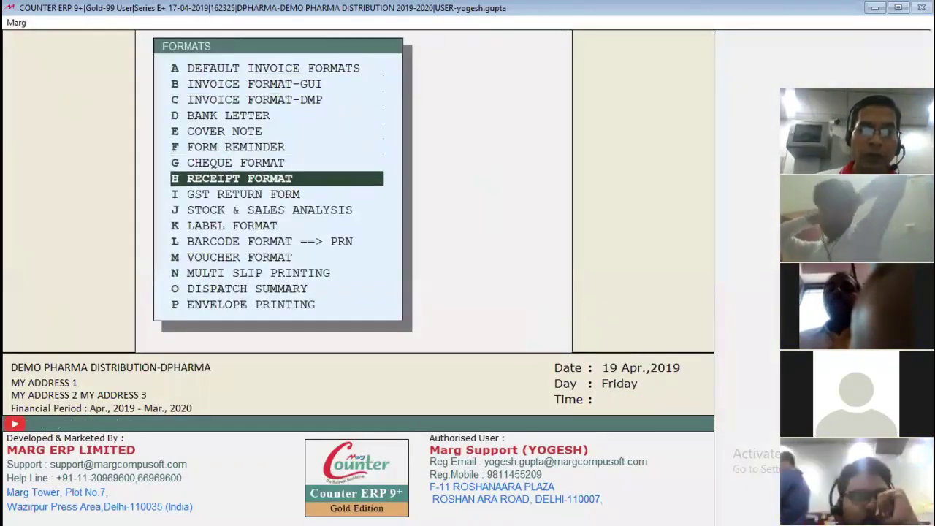
key(Return)
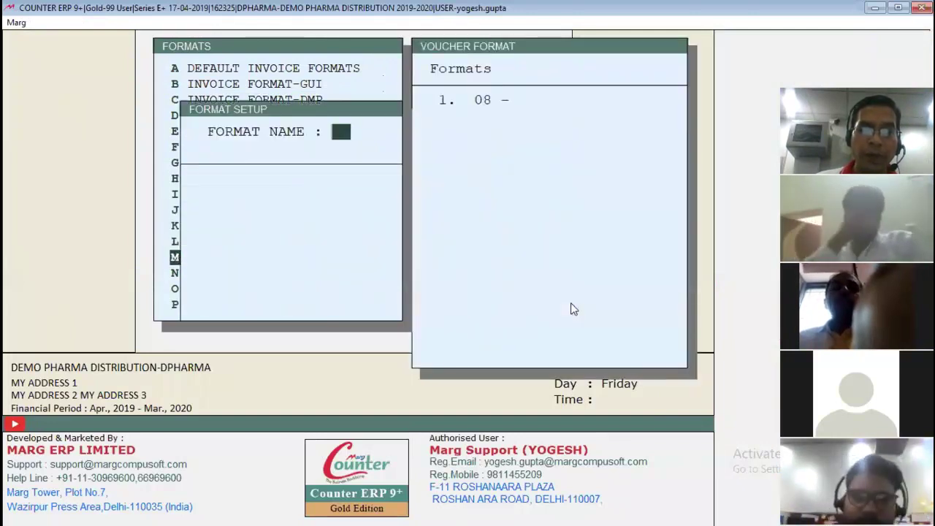
- Load format 08 with its existing setup values and open its Debit Amount section for editing
key(Return)
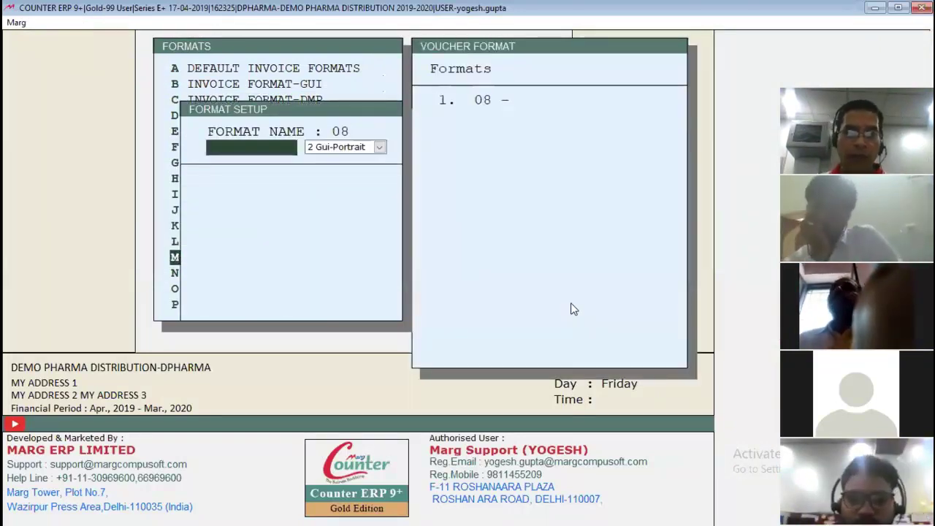
key(Return)
key(Return)
key(Return)
key(Return)
key(Return)
key(Return)
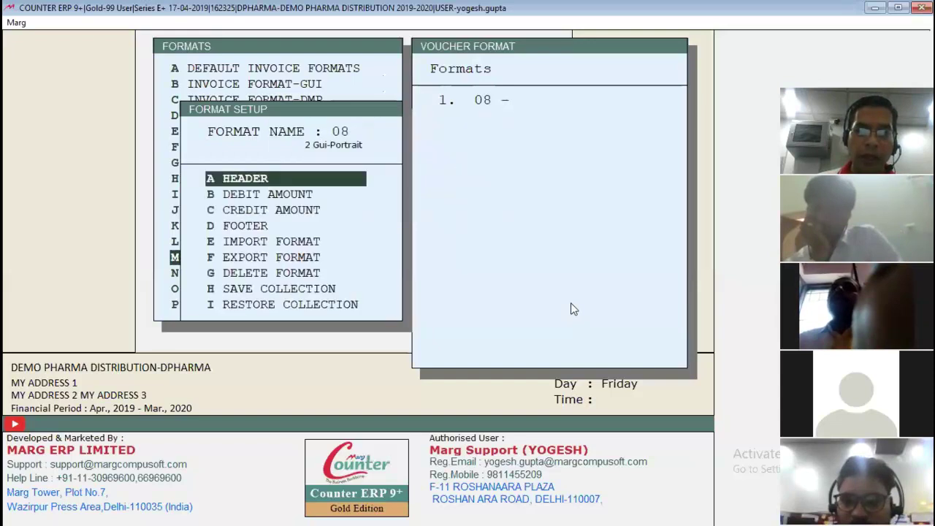
key(Down)
key(Return)
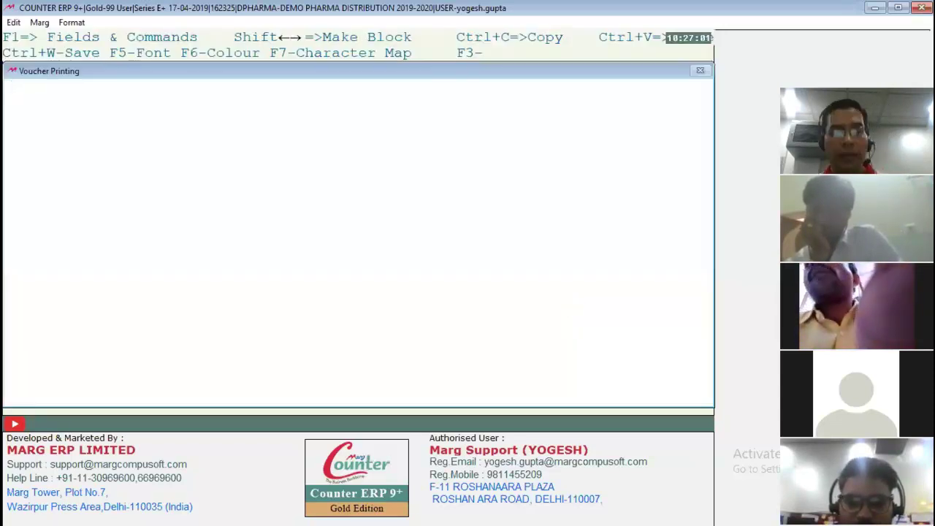
- Switch to the Word document and select the DEBIT AMOUNT code from the .LF(12) line through the MARGTRANS DRAWTEXT line
key(alt+Tab)
click(572, 303)
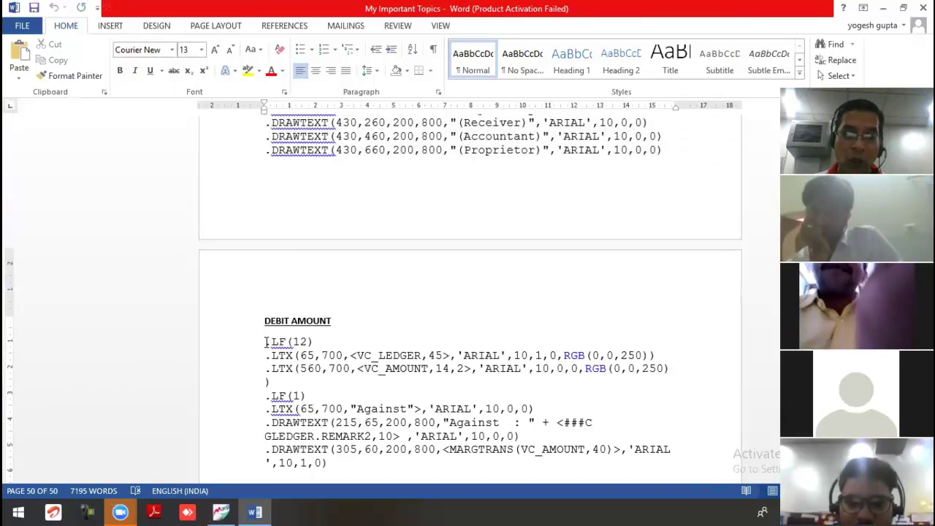
key(shift+Down)
key(shift+Down)
key(shift+Down)
key(shift+Down)
key(shift+Down)
key(shift+Down)
key(shift+Down)
key(shift+Down)
key(shift+Down)
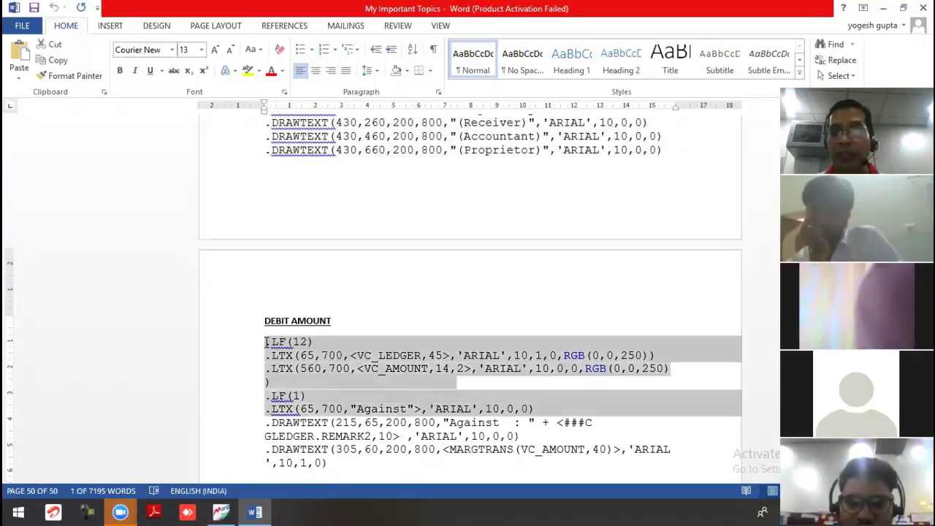
key(shift+Down)
key(shift+Down)
key(shift+Down)
key(shift+Down)
key(shift+Up)
key(shift+Up)
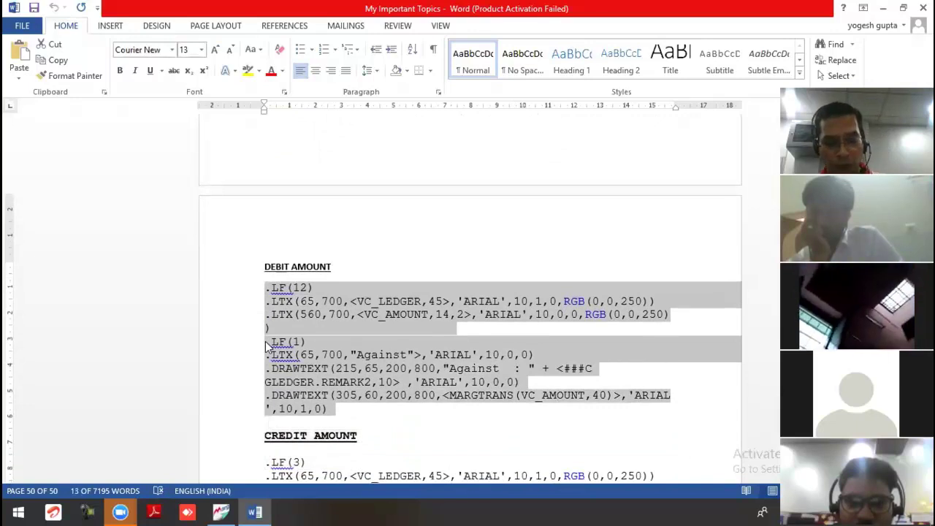
- Switch to Counter ERP 9+, paste the copied code into the Debit Amount section and save it
key(alt+Tab)
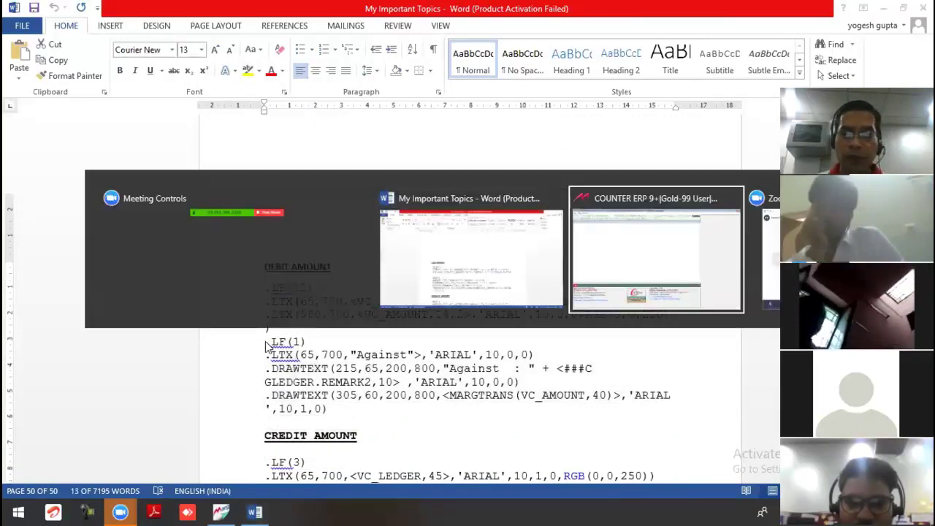
text(.LF(12) .LTX(65,700,<VC_LEDGER,45>,'ARIAL',10,1,0,RGB(0,0,250)) .LTX(560,700,<VC_AMOUNT,14,2>,'ARIAL',10,0,0,RGB(0,0,250)) .LF(1) .LTX(65,700,"Against">,'ARIAL',10,0,0) .DRAWTEXT(215,65,200,800,"Against  : " + <###C GLEDGER.REMARK2,10> ,'ARIAL',10,0,0) .DRAWTEXT(305,60,200,800,<MARGTRANS(VC_AMOUNT,40)>,'ARIAL',10,1,0))
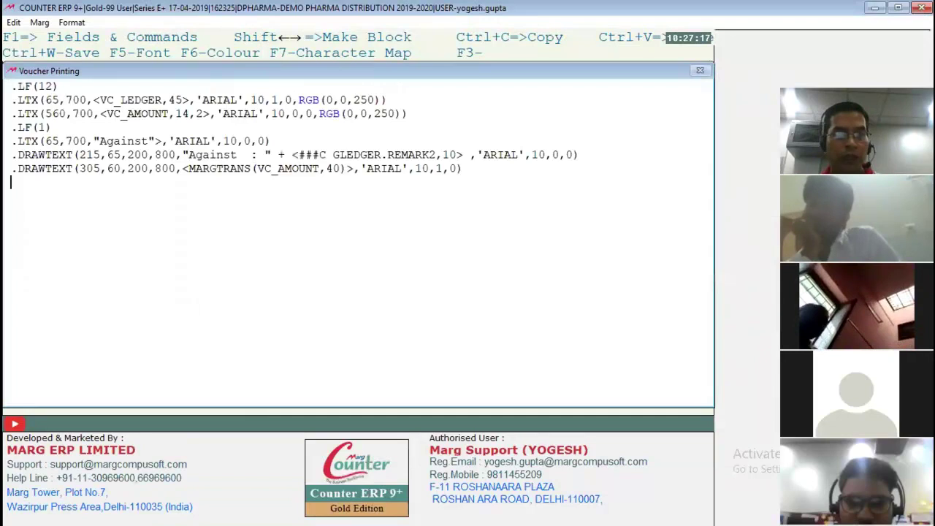
key(Escape)
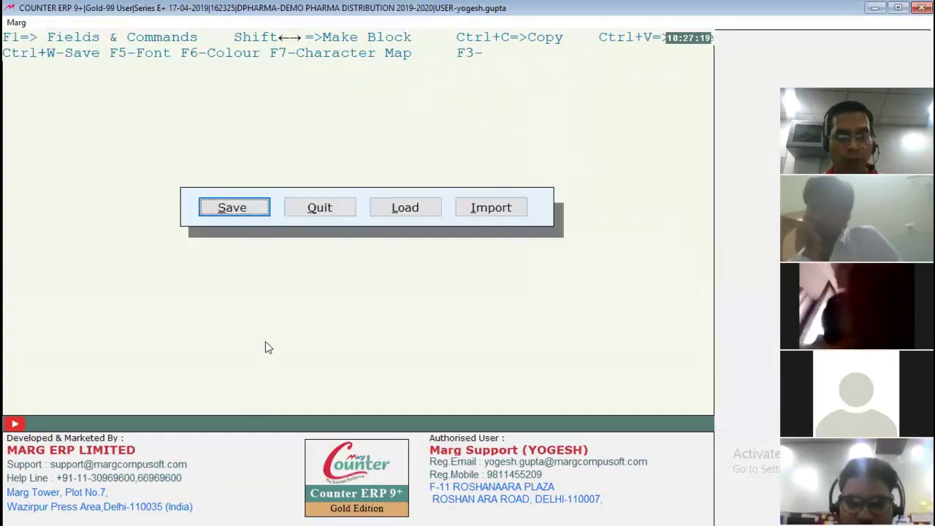
key(Return)
- Open the Credit Amount section of format 08 for editing
key(Down)
key(Down)
key(Return)
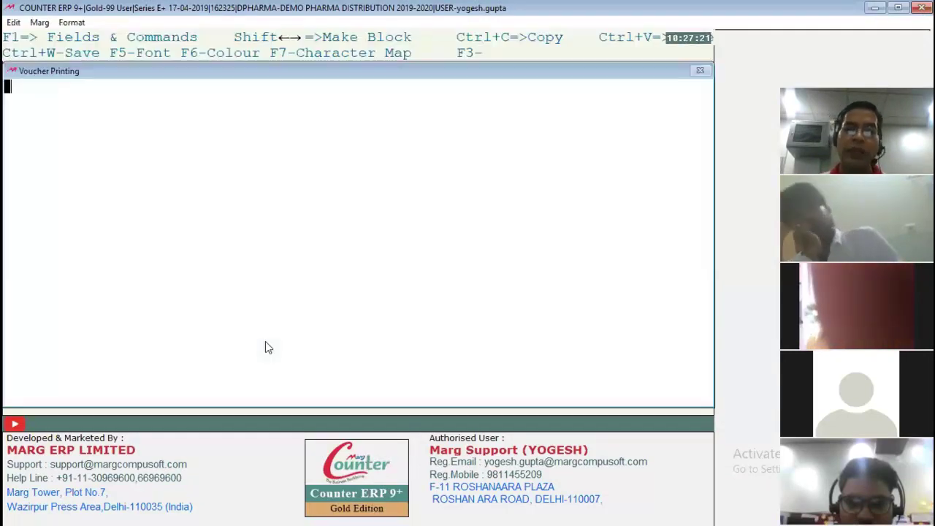
- Switch to the Word document and select the CREDIT AMOUNT code from the .LF(3) line through the last .LTX(670,750) line
key(alt+Tab)
key(alt+Tab)
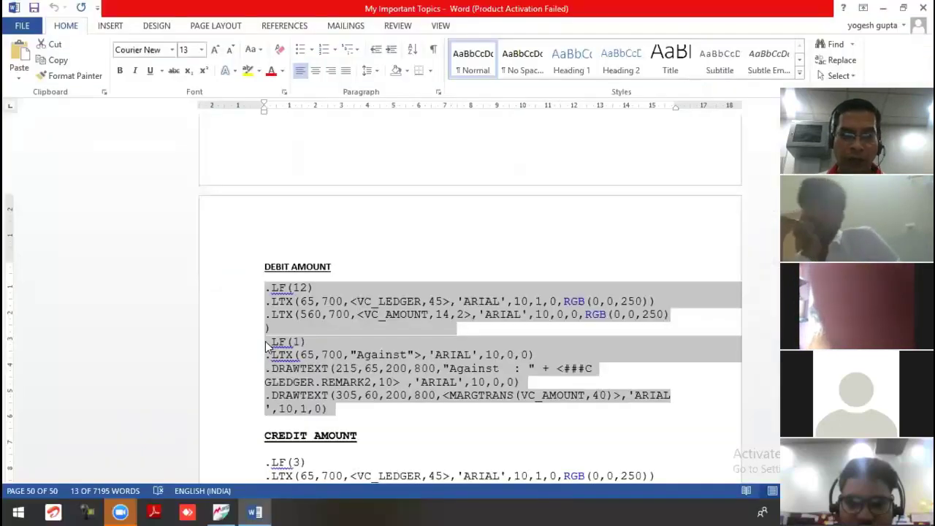
click(266, 341)
key(shift+Down)
key(shift+Down)
key(shift+Down)
key(shift+Down)
key(shift+Down)
key(shift+Down)
key(shift+Down)
key(shift+Down)
key(shift+Down)
key(shift+Down)
key(shift+Down)
key(shift+Down)
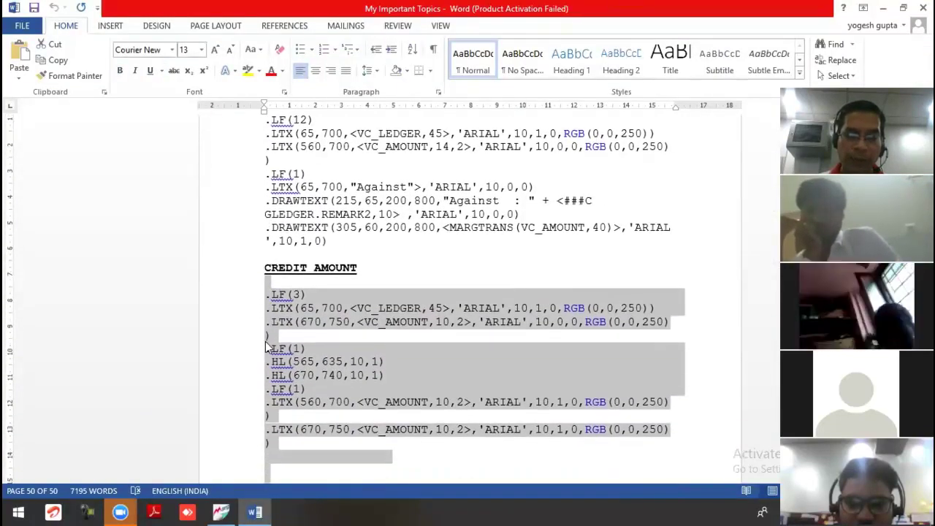
key(shift+Up)
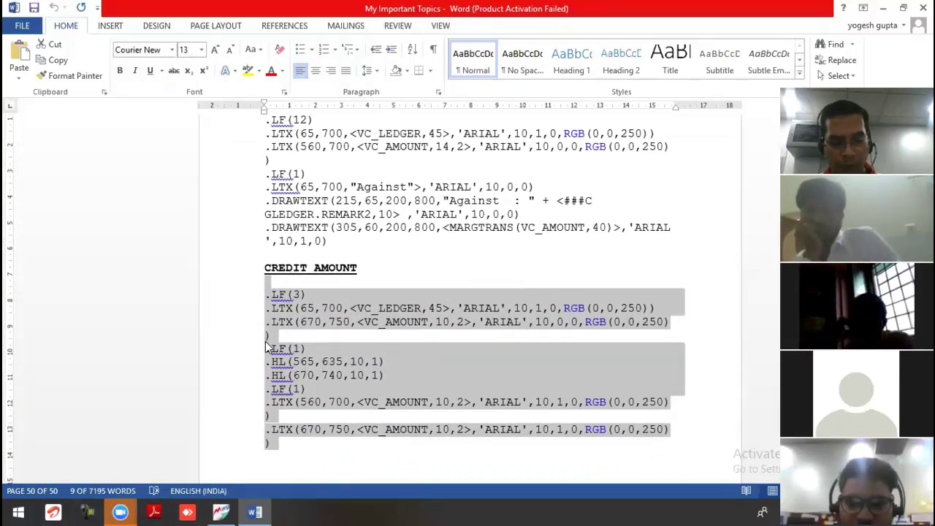
- Copy the code into the Credit Amount section in Counter ERP 9+, remove the blank first line, save it and close the format setup
key(ctrl+c)
key(alt+Tab)
key(ctrl+v)
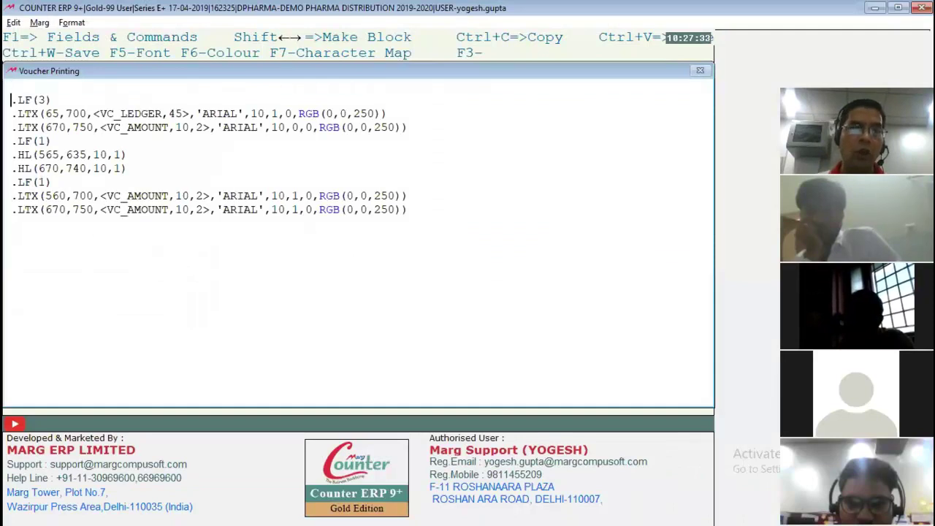
key(Delete)
key(Escape)
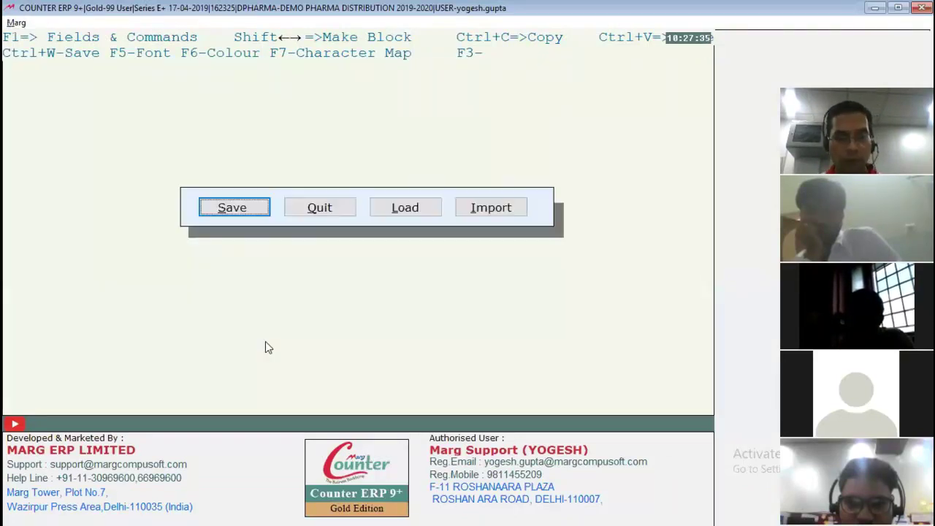
key(Return)
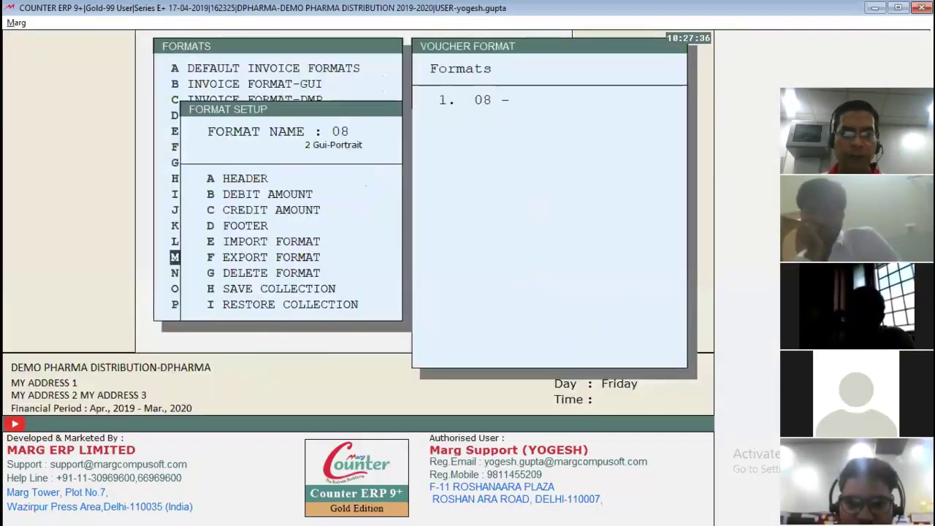
key(Escape)
key(Escape)
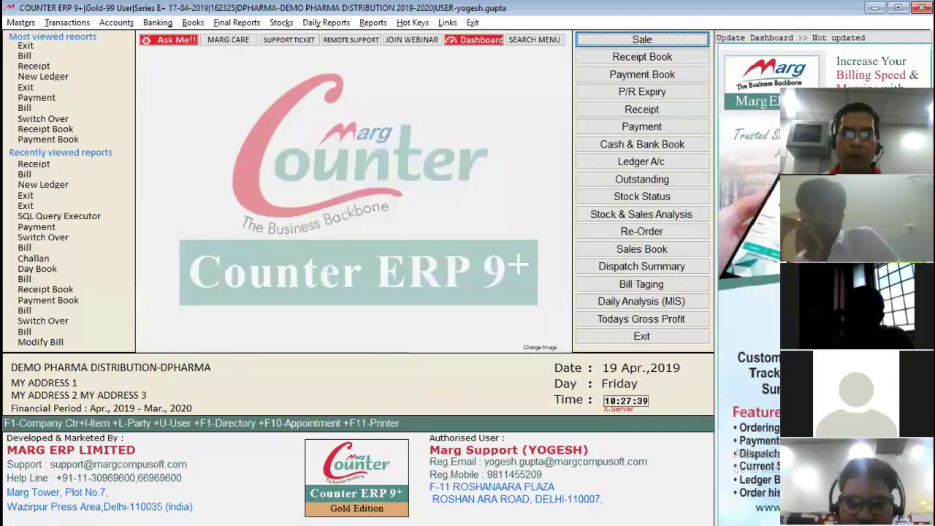
- Open the Payment Book for 19-04-2019 to 19-04-2019 and open its listed 6000.00 payment voucher
click(626, 77)
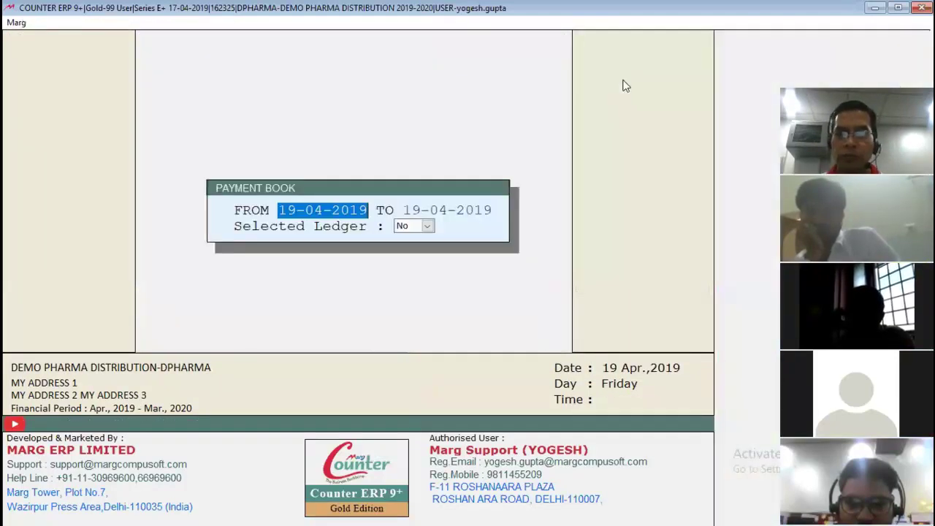
key(Return)
key(Return)
key(Return)
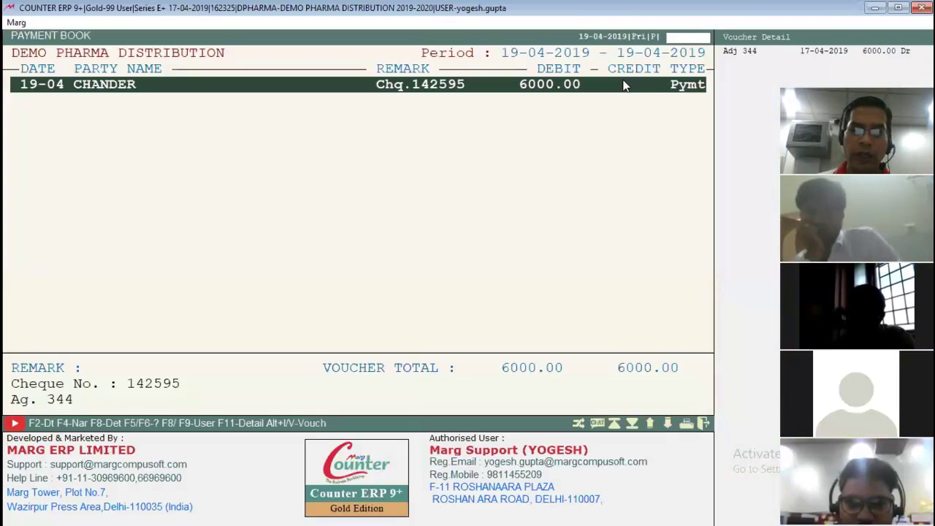
key(Return)
- Try to view the payment voucher's print advice, with ledger heads and bill details, leaving the print format blank
key(Right)
key(Right)
key(Right)
key(Right)
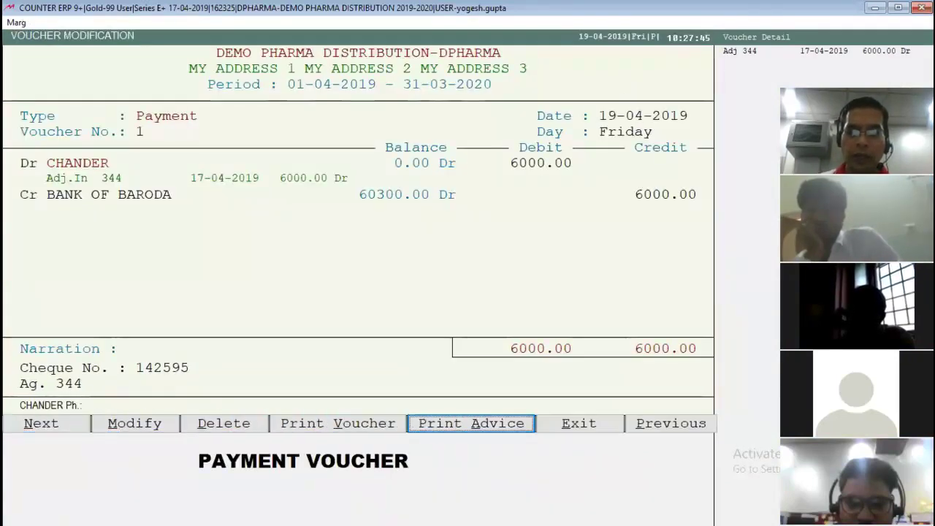
key(Return)
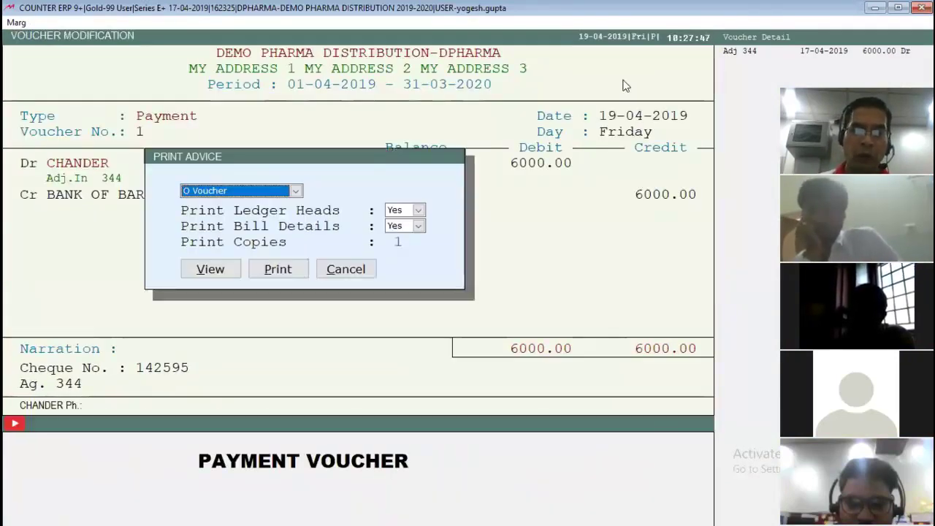
key(Return)
key(Return)
key(Return)
key(Return)
key(Return)
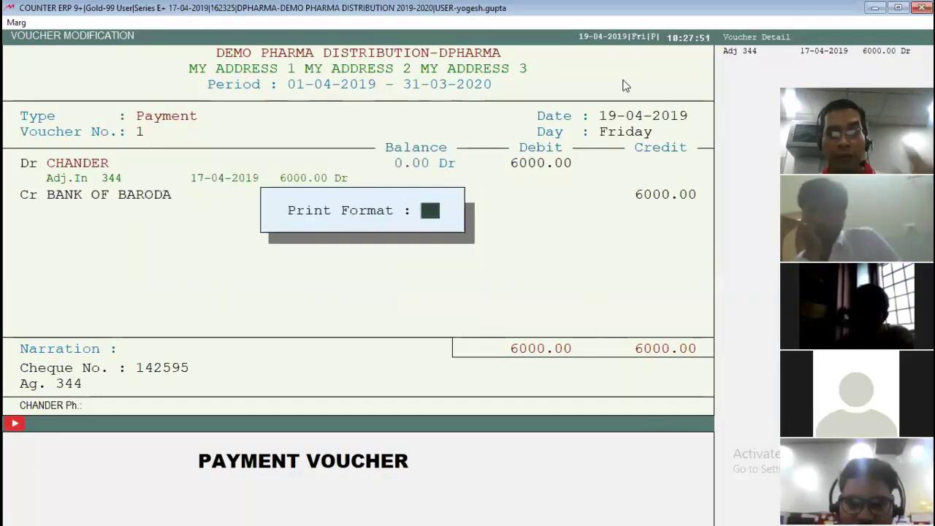
key(Return)
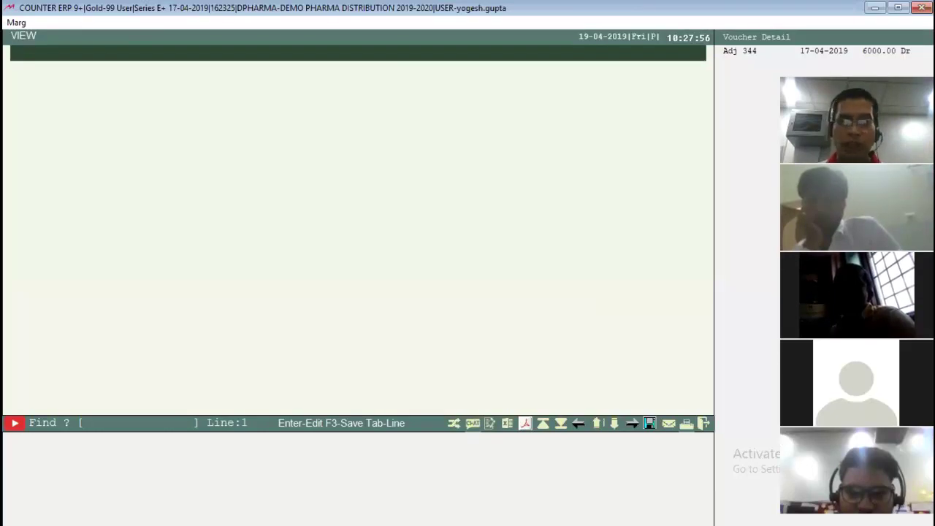
key(Escape)
- Reopen the payment voucher and view its print advice using print format 08, keeping ledger heads and bill details on
key(Return)
key(Right)
key(Right)
key(Right)
key(Right)
key(Return)
key(Return)
key(Return)
key(Return)
key(Return)
key(Return)
text(0)
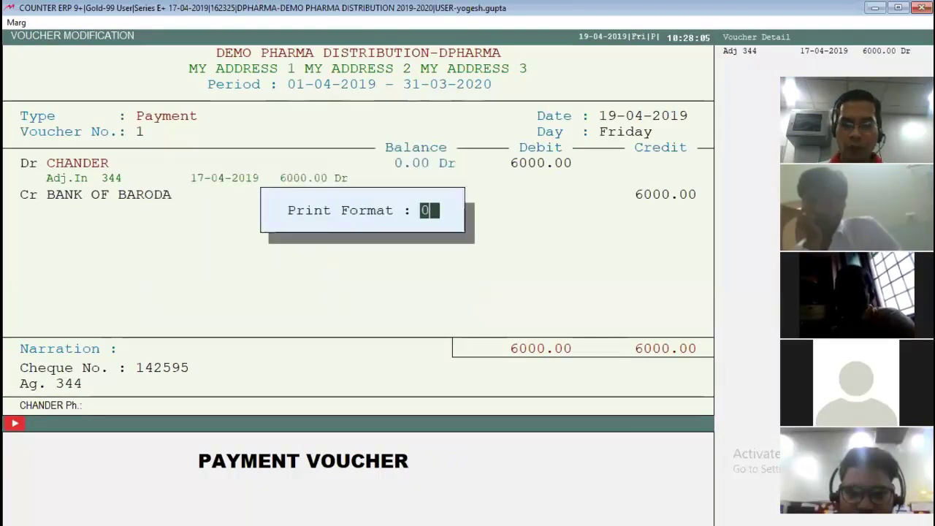
key(Return)
key(Return)
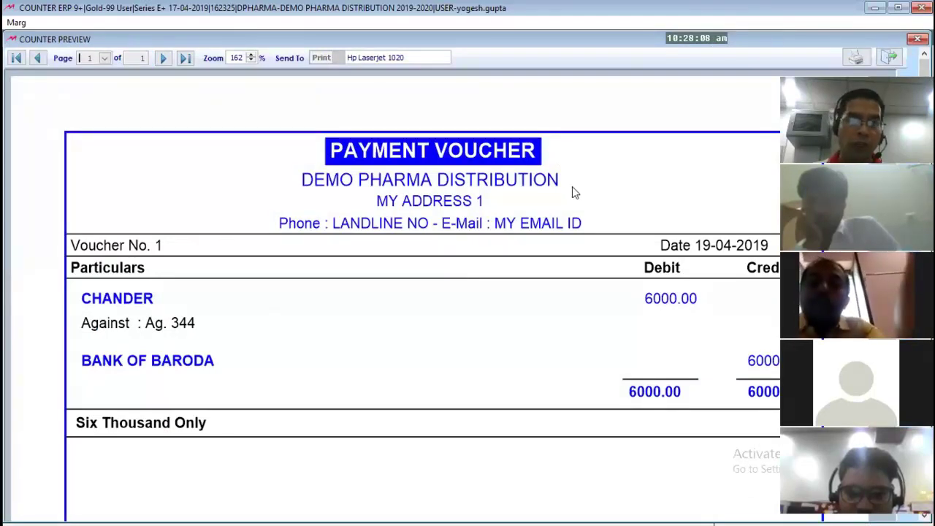
- Examine the debit, credit and against lines in the payment voucher preview, reducing the zoom to 117%, then close it
click(251, 61)
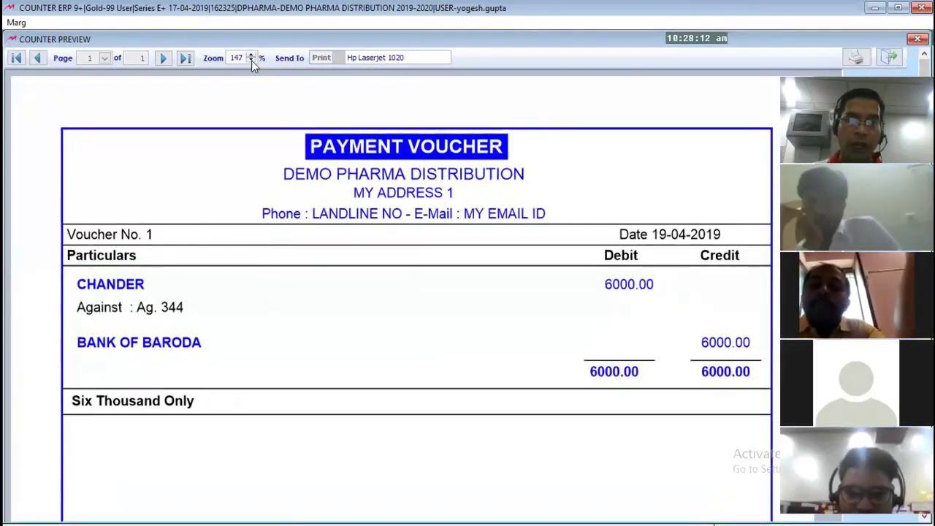
click(252, 61)
click(252, 60)
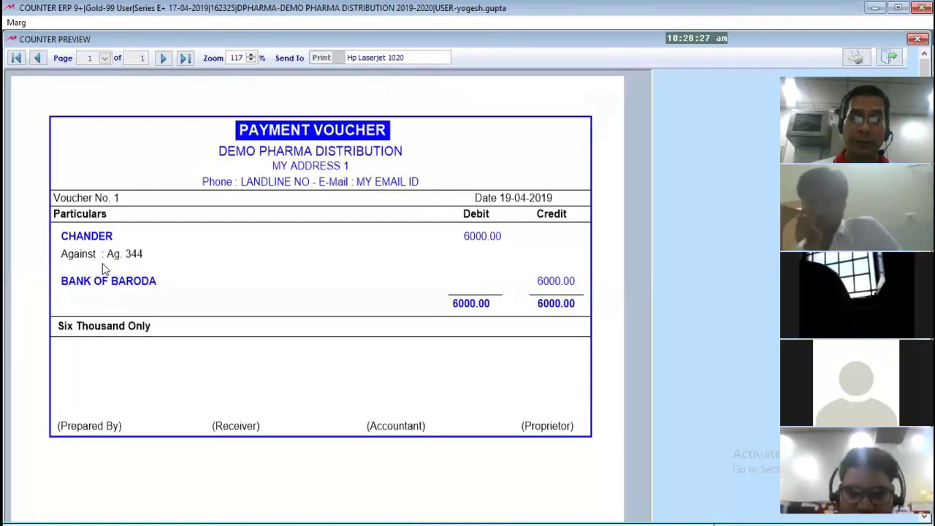
key(Escape)
- Open the Voucher Format setup from the list of formats
key(Return)
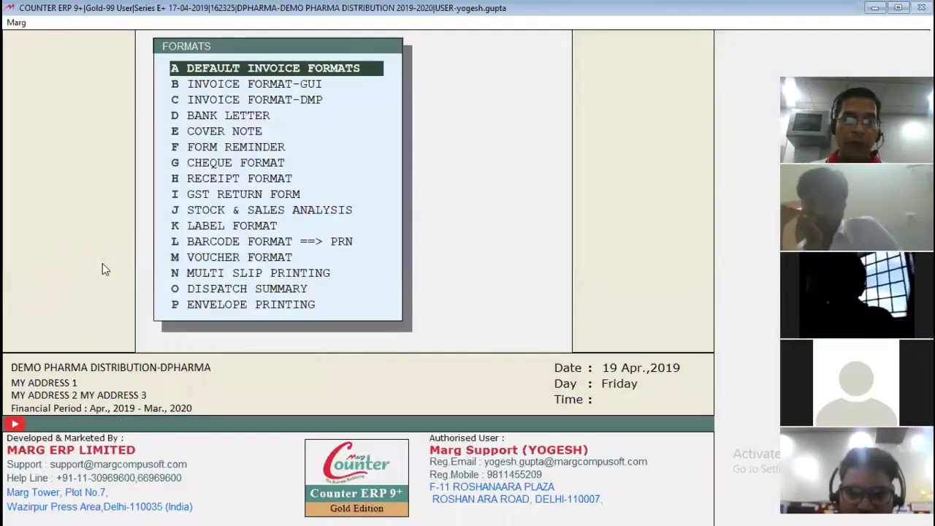
key(Down)
key(Down)
key(Down)
key(Down)
key(Down)
key(Down)
key(Down)
key(Down)
key(Down)
key(Down)
key(Down)
key(Down)
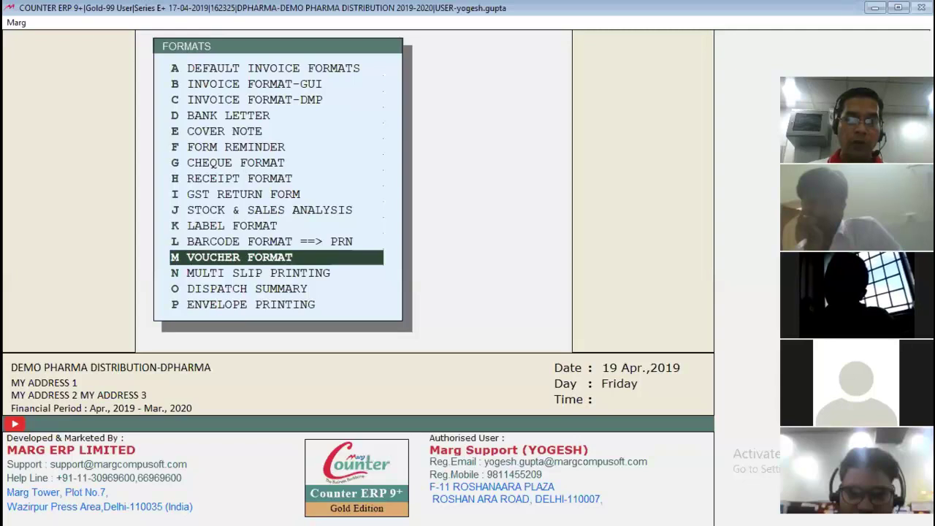
key(Return)
- Load format 08 with its existing setup values and open its Debit Amount section
text(08)
key(Return)
key(Return)
key(Return)
key(Return)
key(Return)
key(Return)
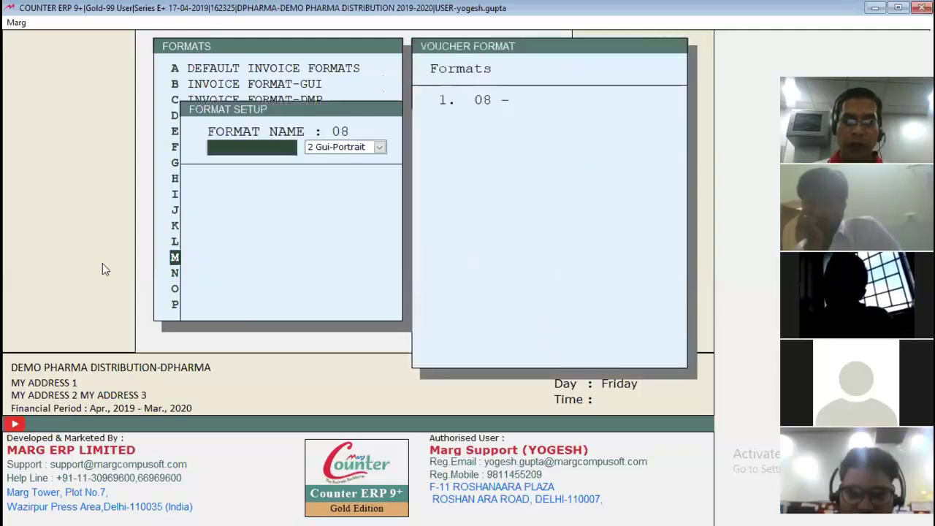
key(Down)
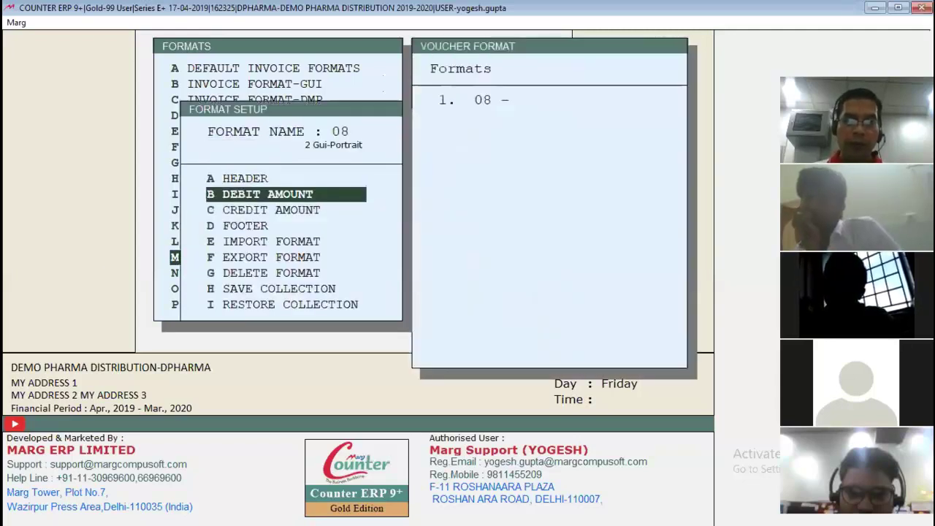
key(Return)
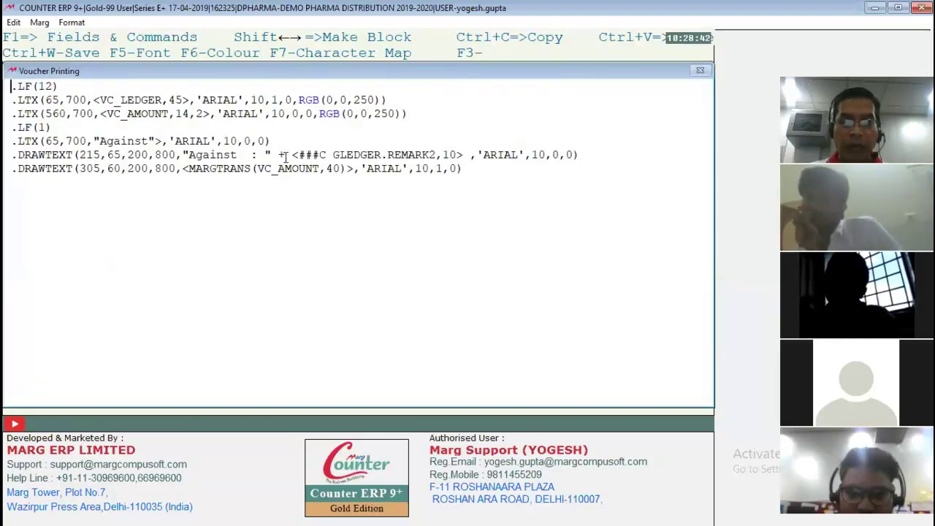
- Examine the VC_LEDGER, VC_AMOUNT and ###C GLEDGER.REMARK2 fields in the debit code, then save the section and close the format setup
drag(292, 155, 453, 156)
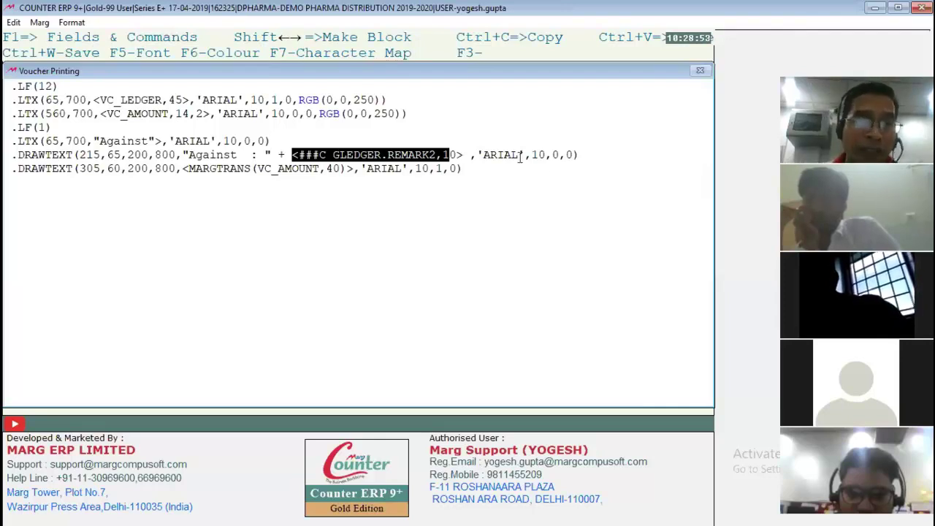
click(118, 99)
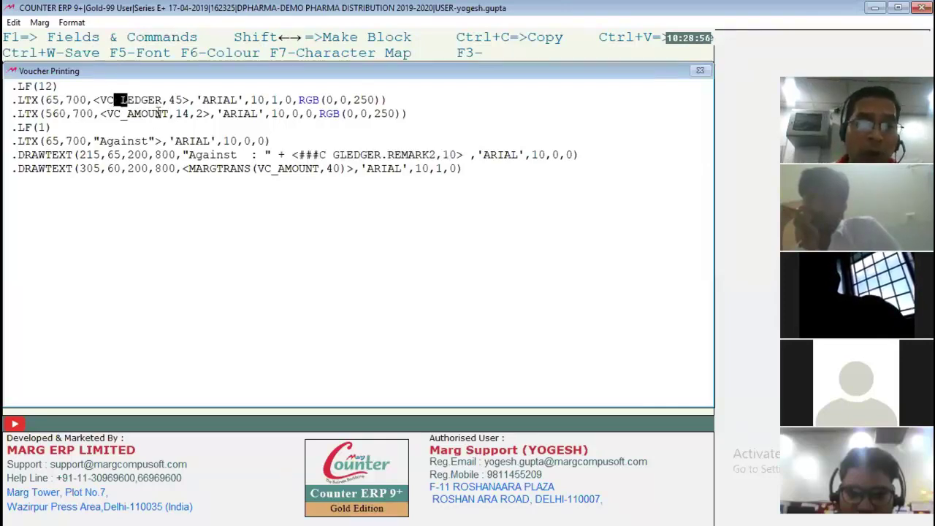
click(158, 115)
click(292, 154)
key(shift+Right)
key(shift+Right)
key(shift+Right)
key(shift+Right)
key(shift+Right)
key(shift+Right)
key(shift+Right)
key(shift+Right)
key(shift+Right)
key(shift+Right)
key(shift+Right)
key(shift+Right)
key(shift+Right)
key(shift+Right)
key(shift+Right)
key(shift+Right)
key(shift+Right)
key(shift+Right)
key(shift+Right)
key(shift+Right)
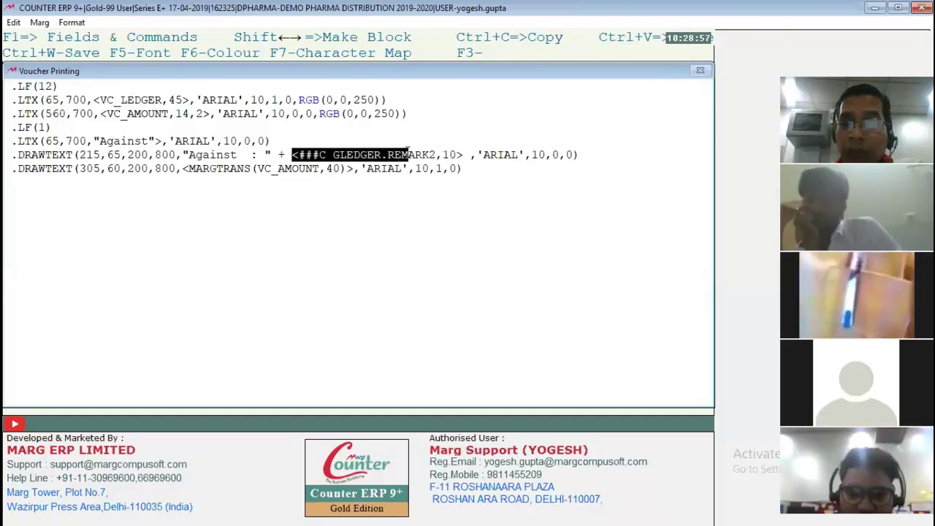
key(ctrl+c)
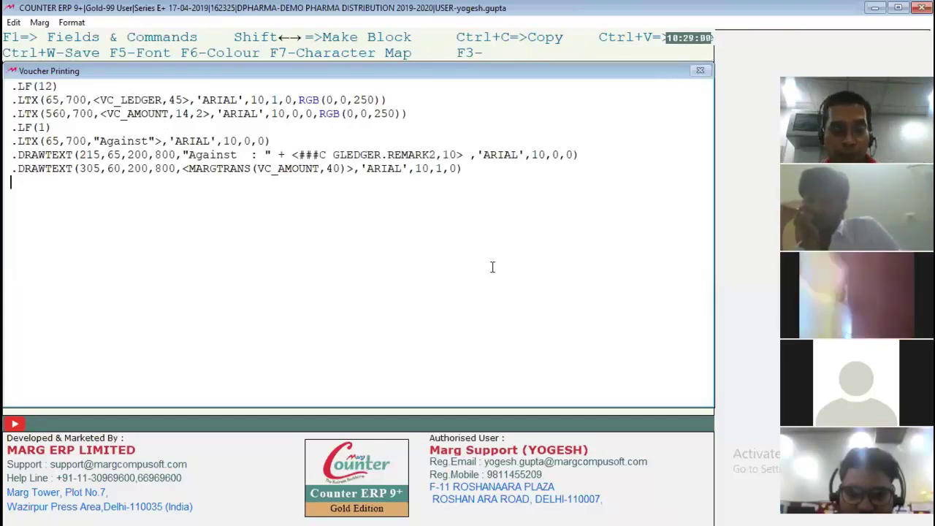
key(Escape)
key(Return)
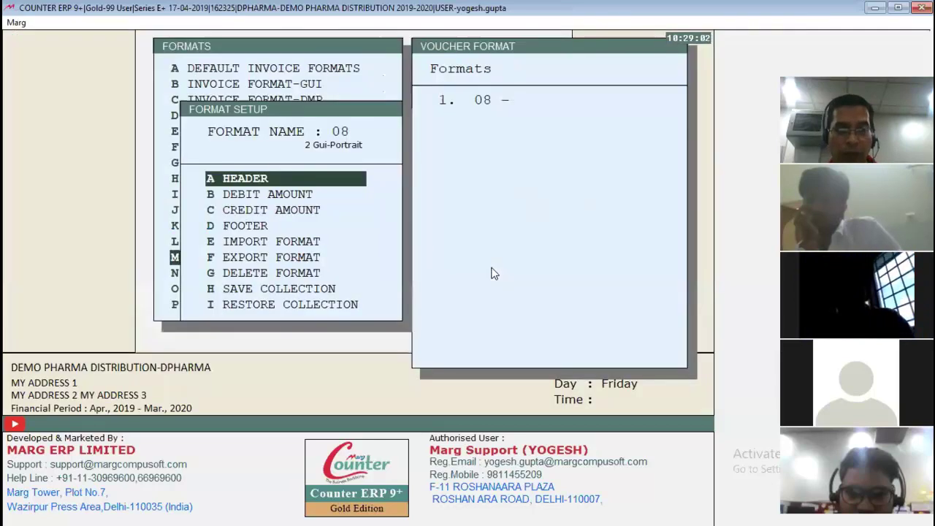
key(Escape)
key(Escape)
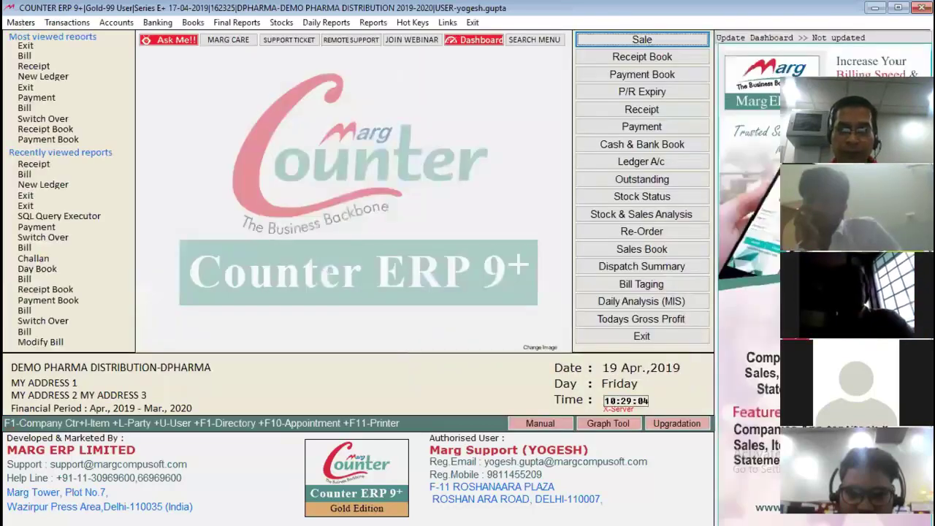
- Open the SQL Query Executor among the daily reports
click(321, 24)
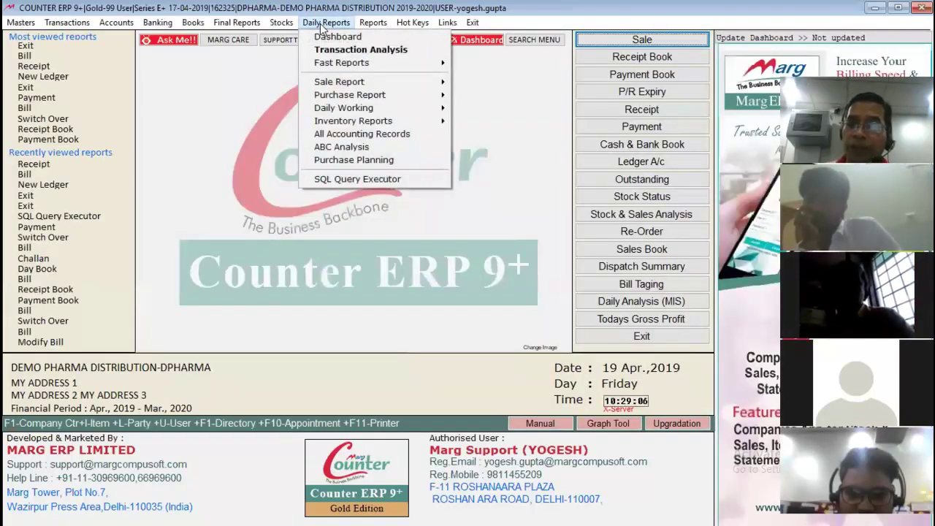
key(Up)
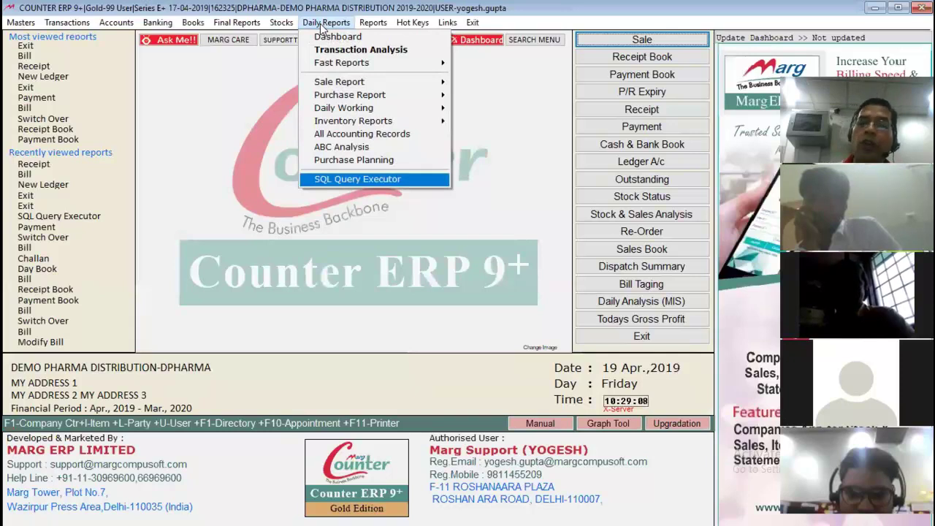
key(Return)
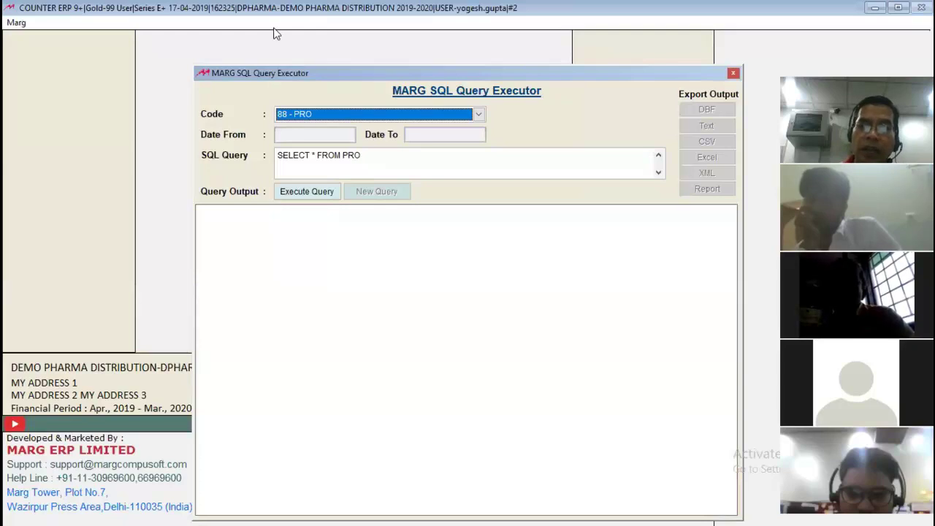
- Change the query to SELECT * FROM GLEDGER and execute it
click(382, 160)
key(BackSpace)
key(BackSpace)
key(BackSpace)
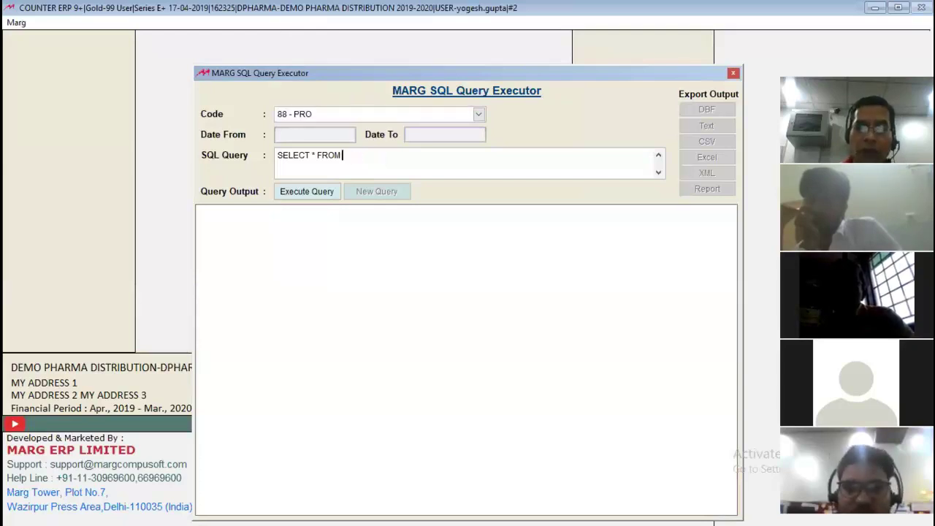
text(GLEDGER)
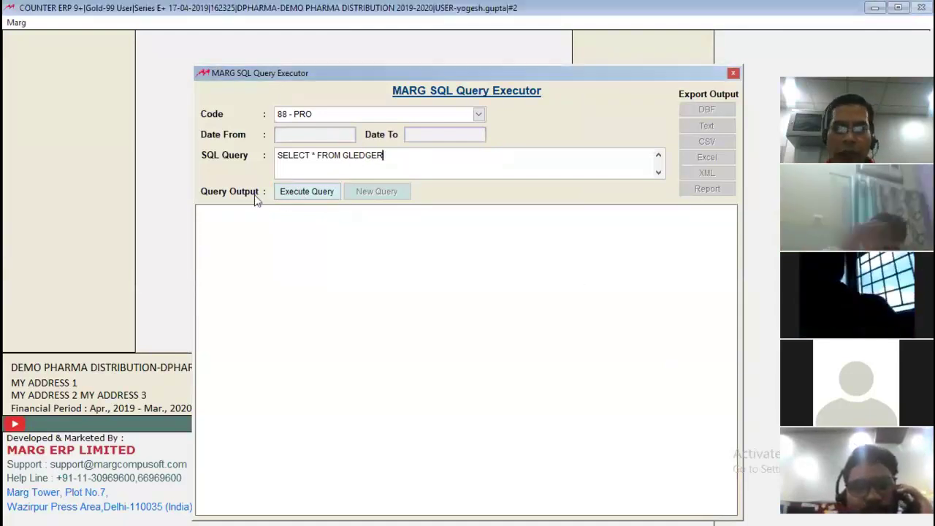
click(301, 192)
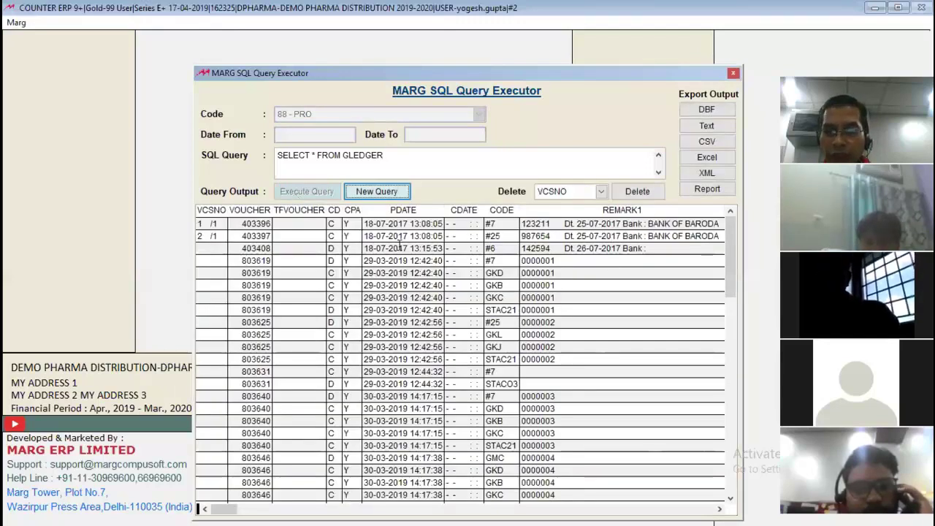
- Examine the REMARK1 and REMARK2 columns of the GLEDGER output, including the REMARK2 entries in the last filled rows
click(592, 236)
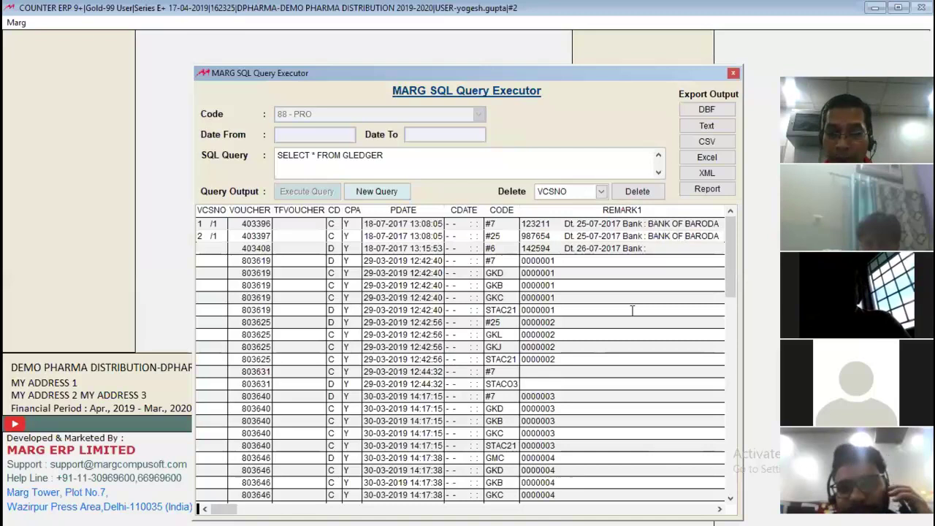
click(720, 509)
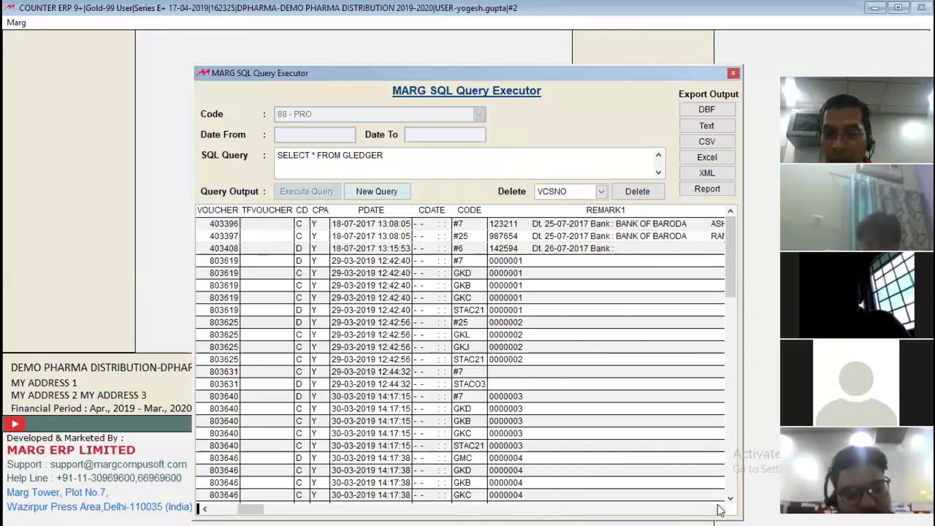
click(720, 509)
click(720, 510)
click(720, 509)
click(720, 509)
click(720, 510)
click(719, 509)
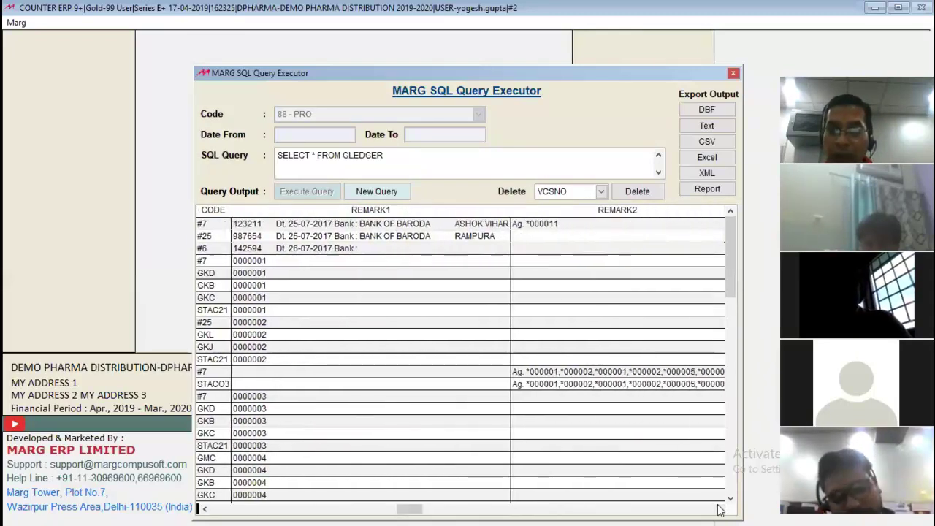
drag(735, 247, 735, 445)
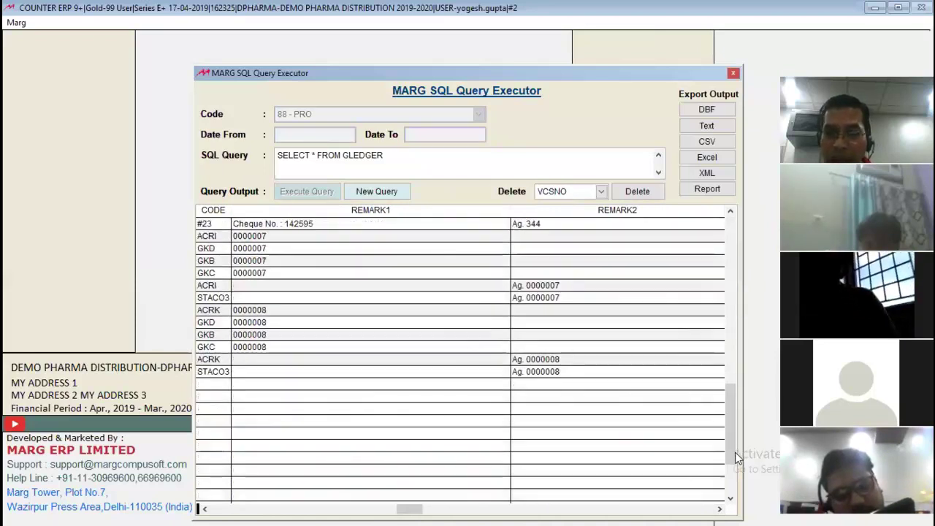
click(543, 298)
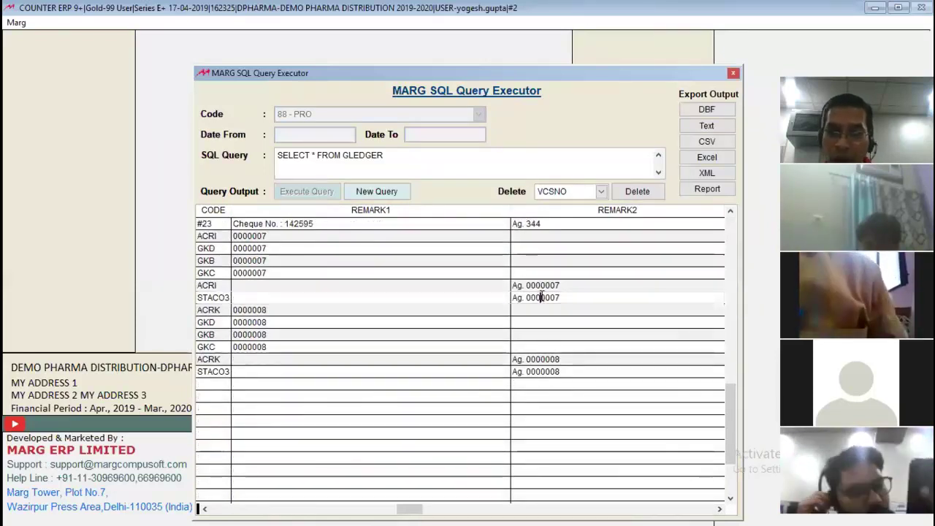
click(549, 358)
click(537, 223)
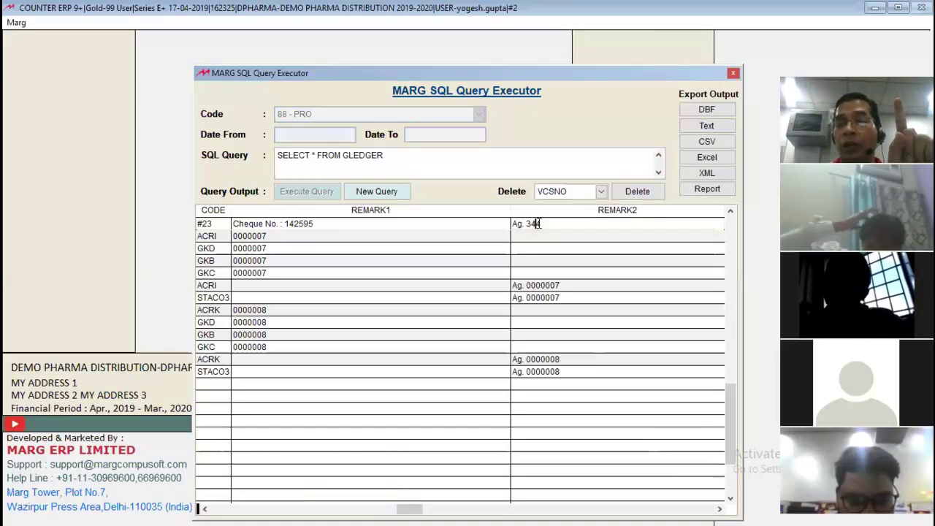
click(567, 284)
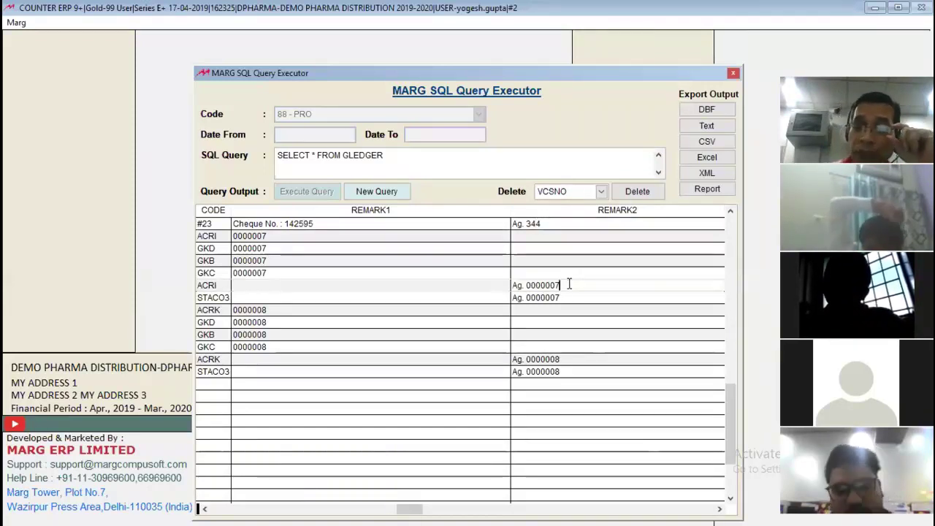